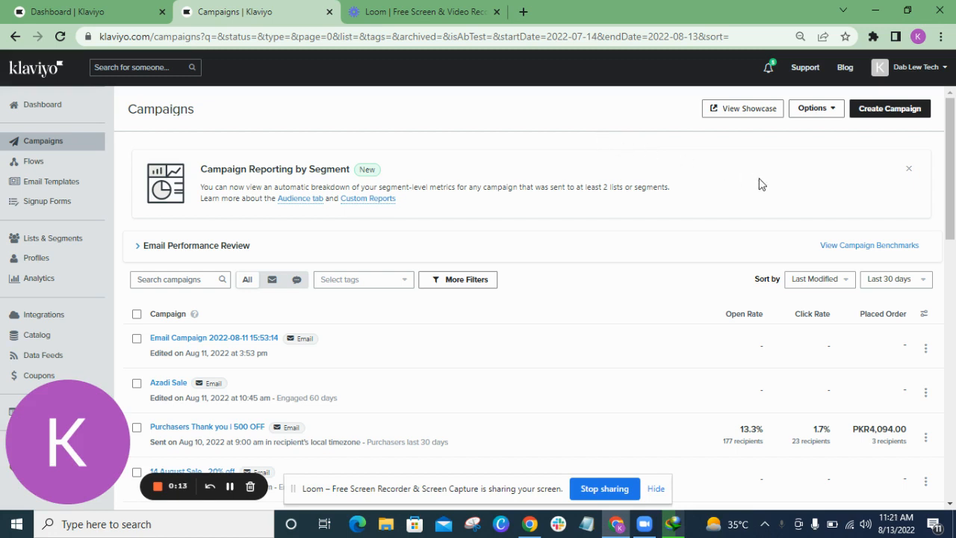
Step: Create a new email campaign and replace its default name with "14th August"
left_click(905, 118)
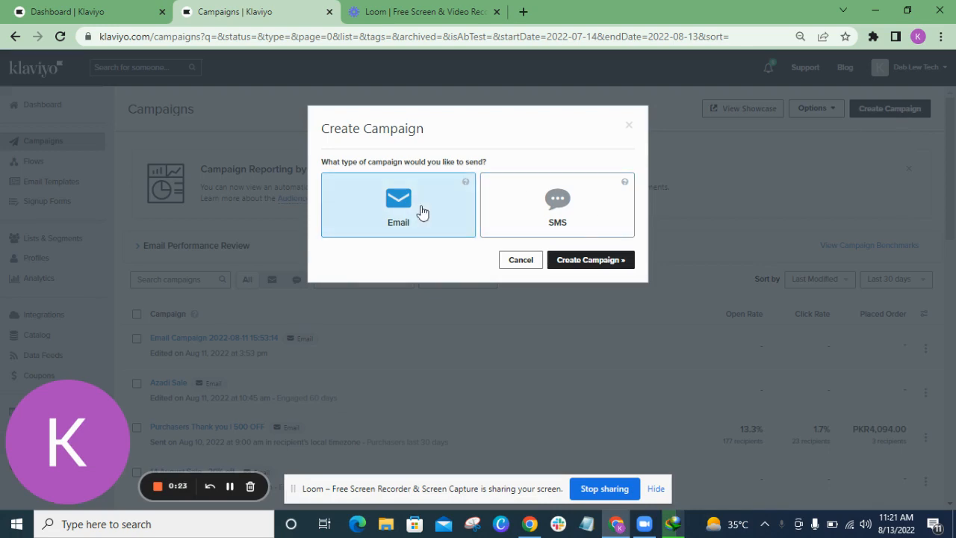
left_click(565, 261)
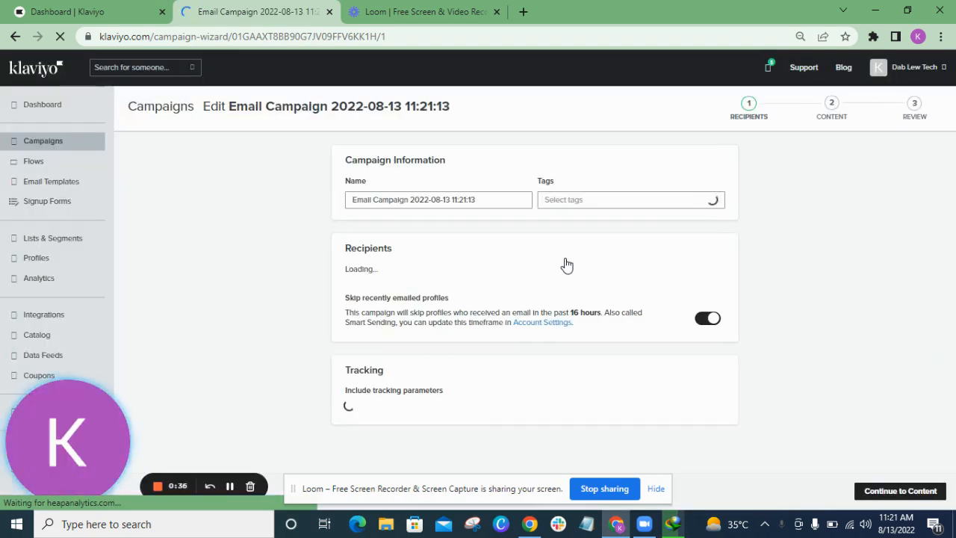
left_click(504, 200)
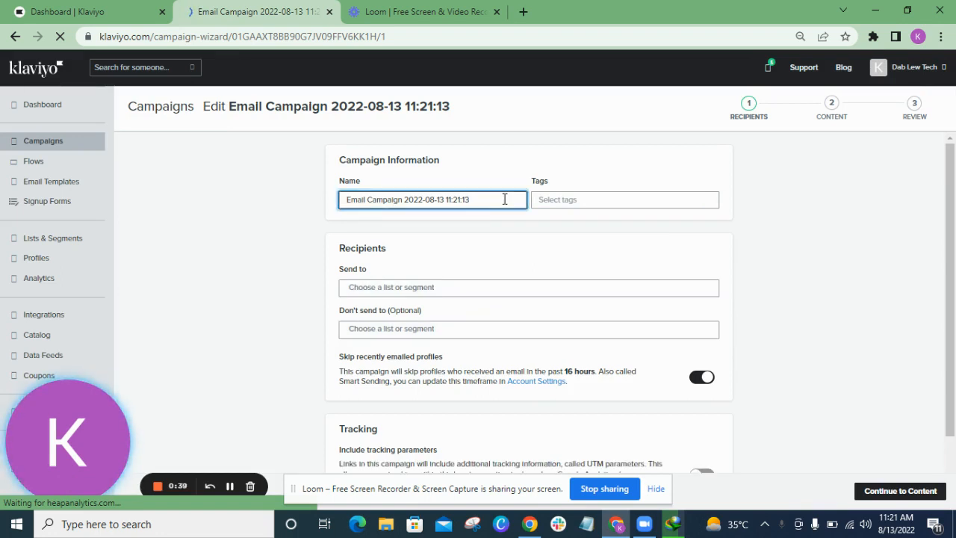
key("BackSpace")
key("BackSpace")
key("BackSpace")
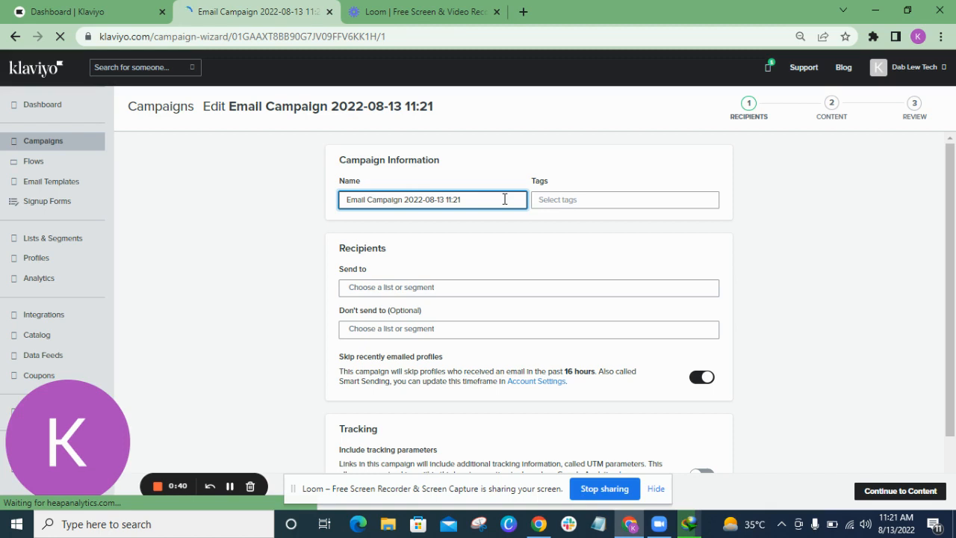
key("ctrl+a")
key("BackSpace")
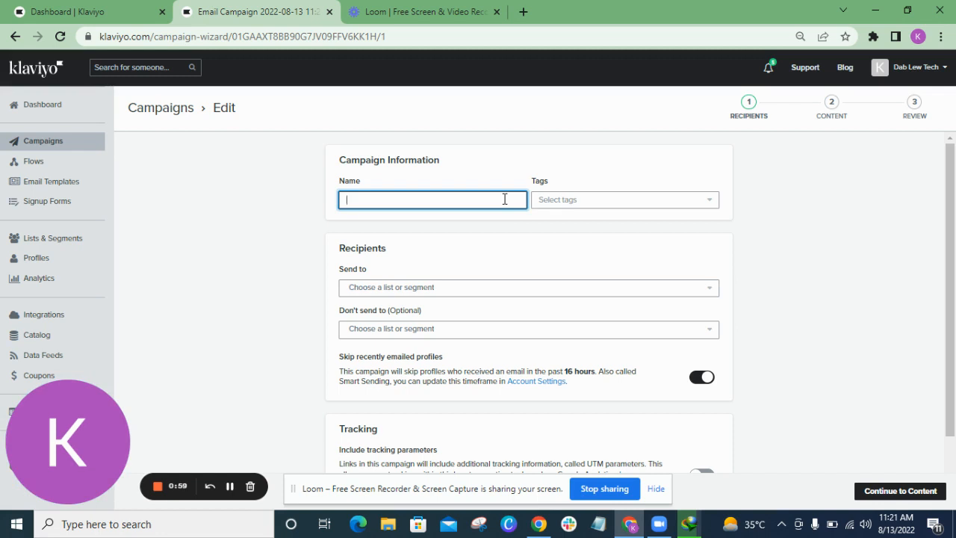
type("1")
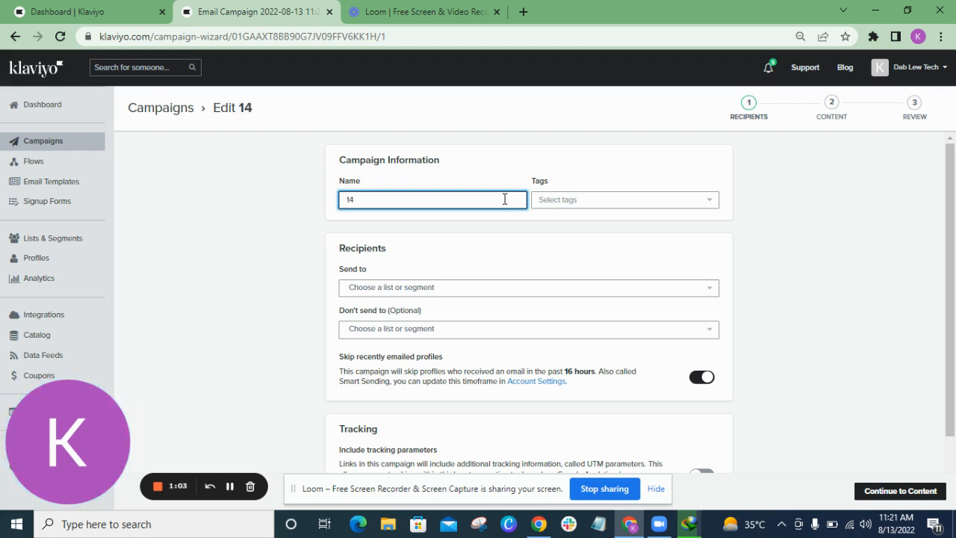
type("4")
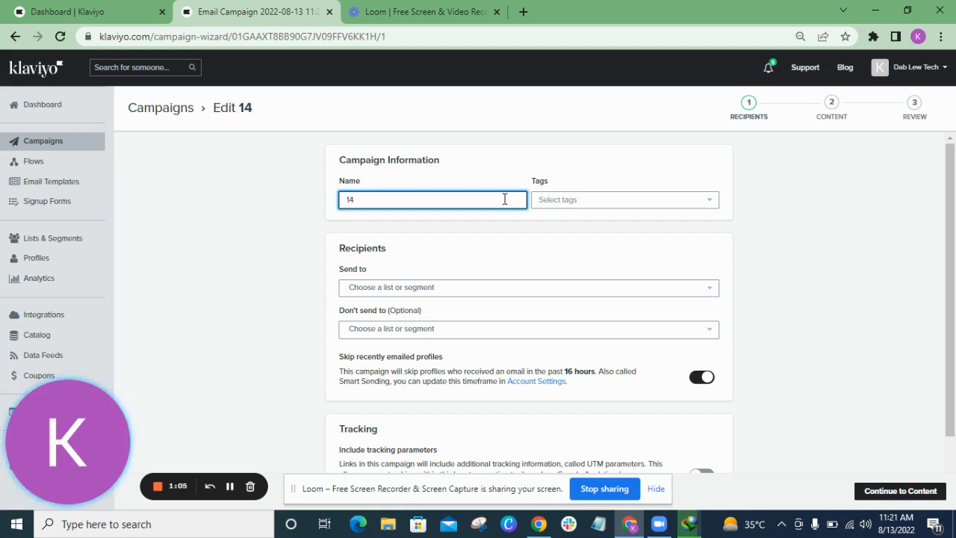
type("th August")
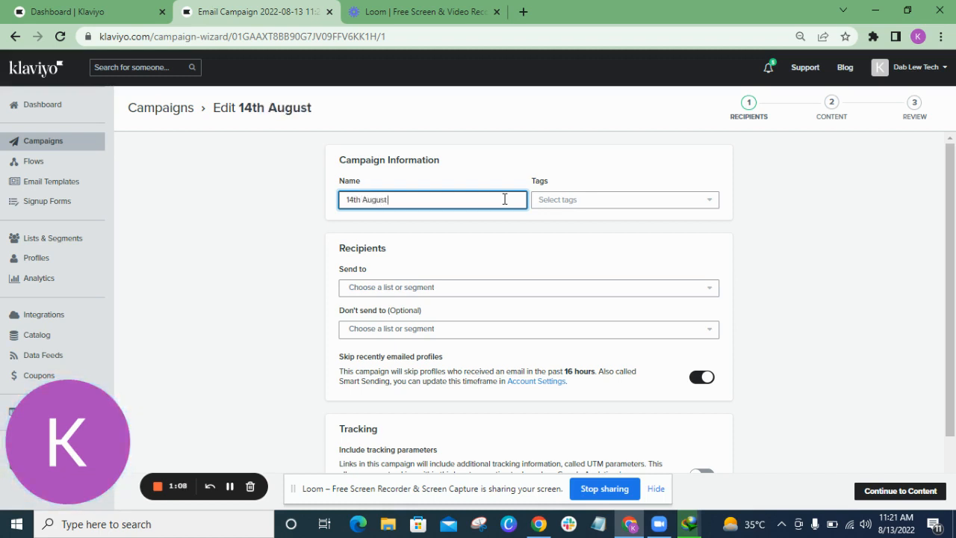
key("Tab")
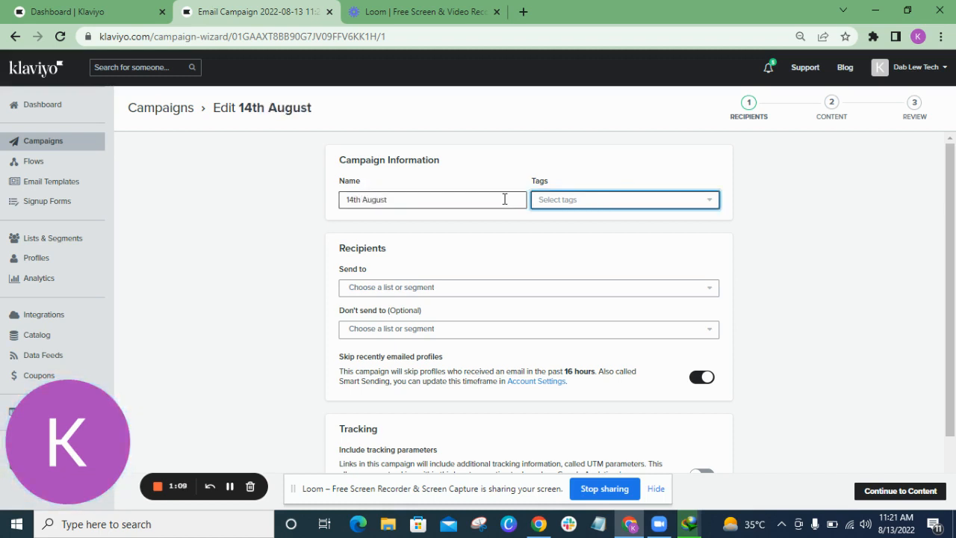
Step: Extend the campaign name to "14th August Azadi Sale"
scroll(504, 198, "down", 2)
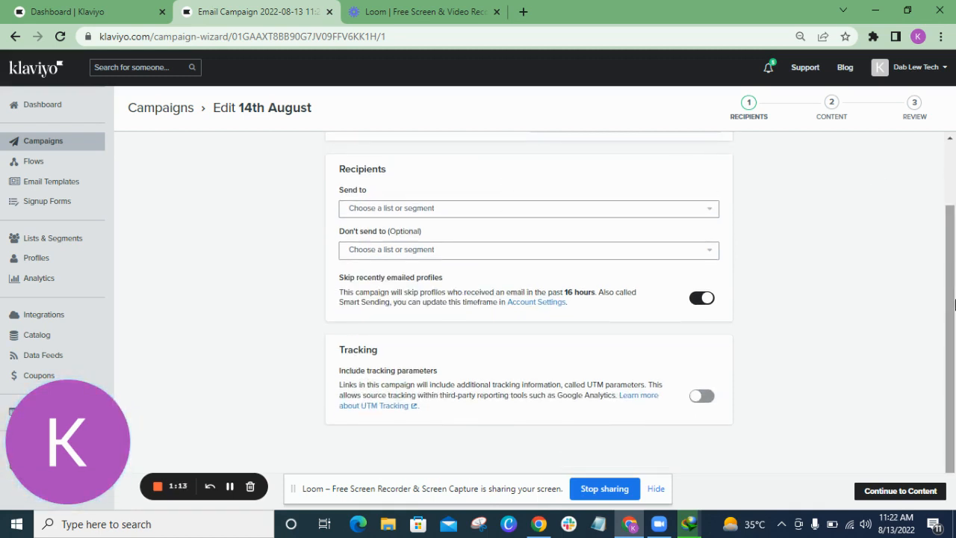
scroll(954, 225, "up", 2)
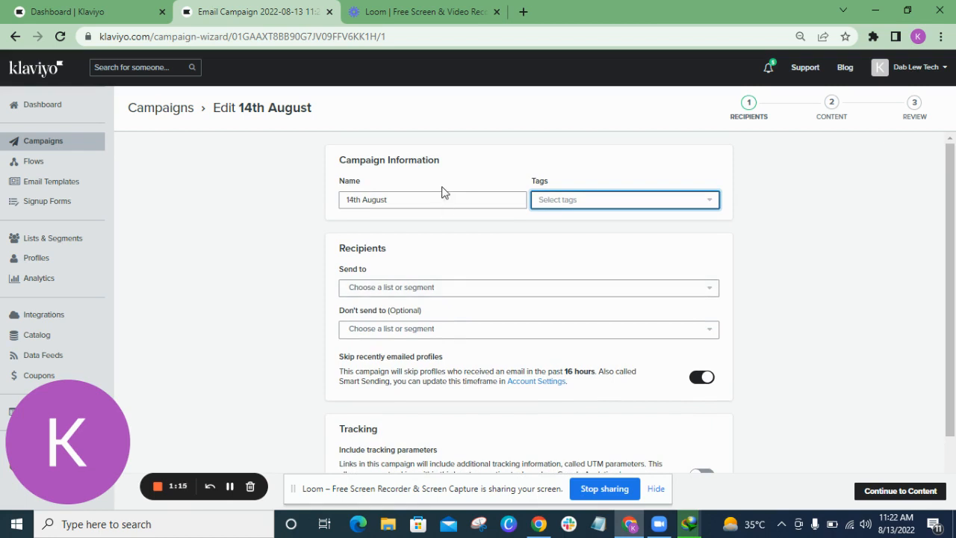
left_click(431, 204)
type("A")
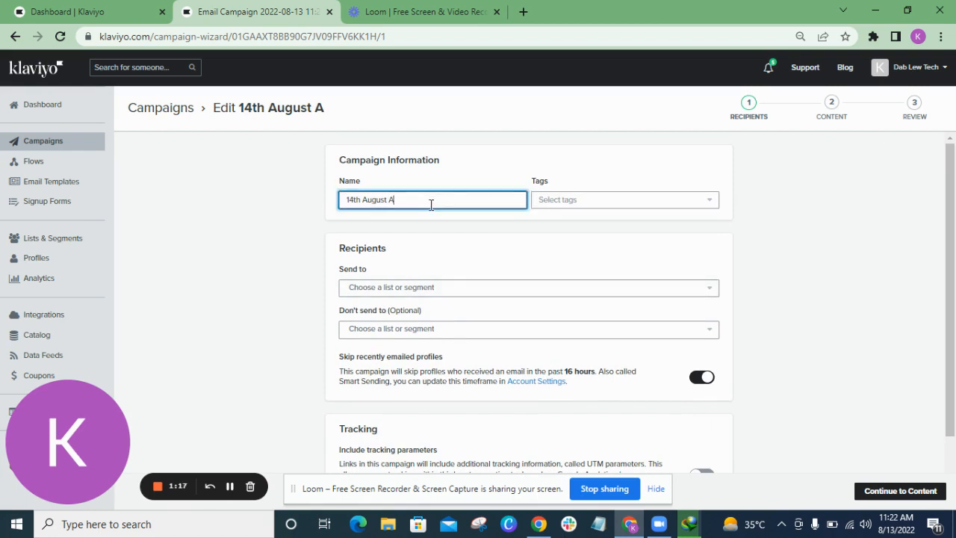
type("zadi Sale")
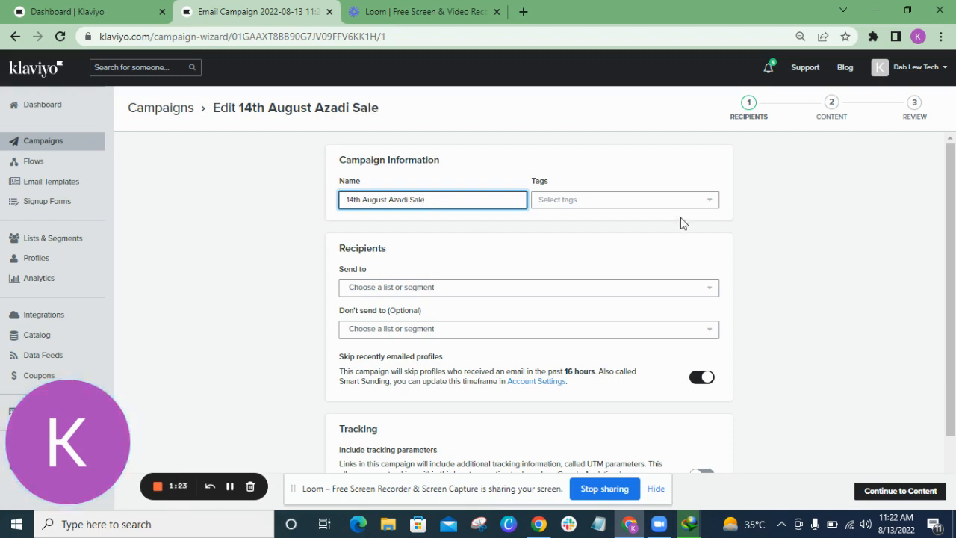
Step: Set the campaign to send to the "All profiles Dab" segment, dismissing the download notification that covers the form
left_click_drag(951, 226, 954, 278)
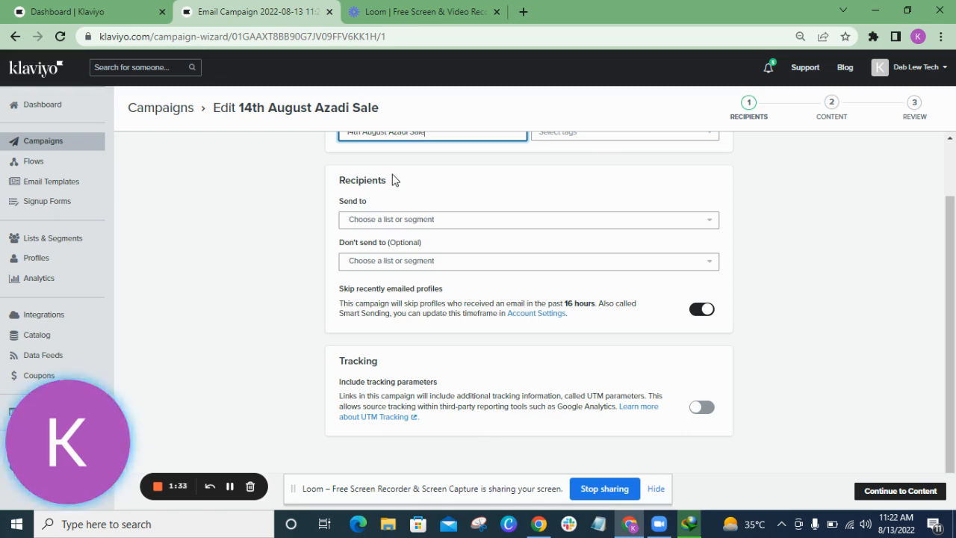
left_click(533, 224)
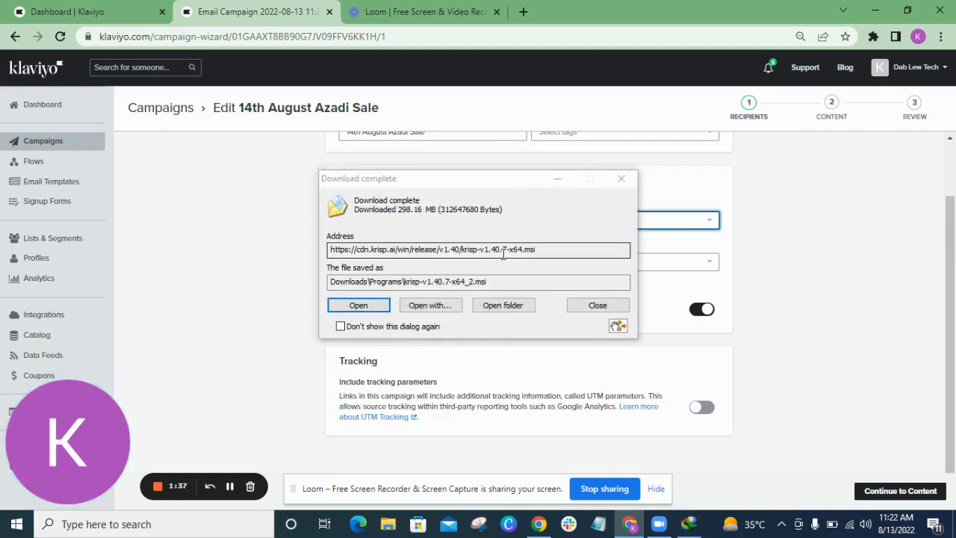
left_click(558, 179)
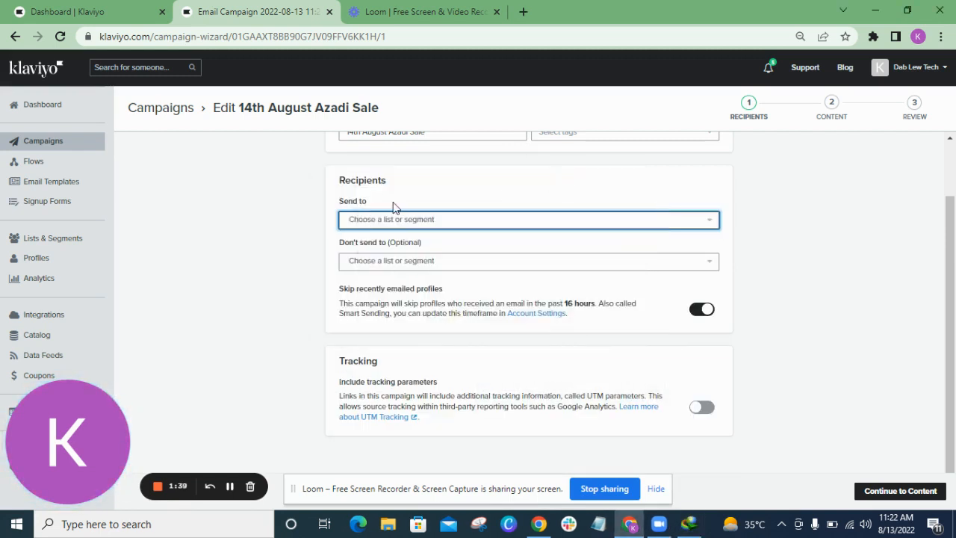
left_click(407, 224)
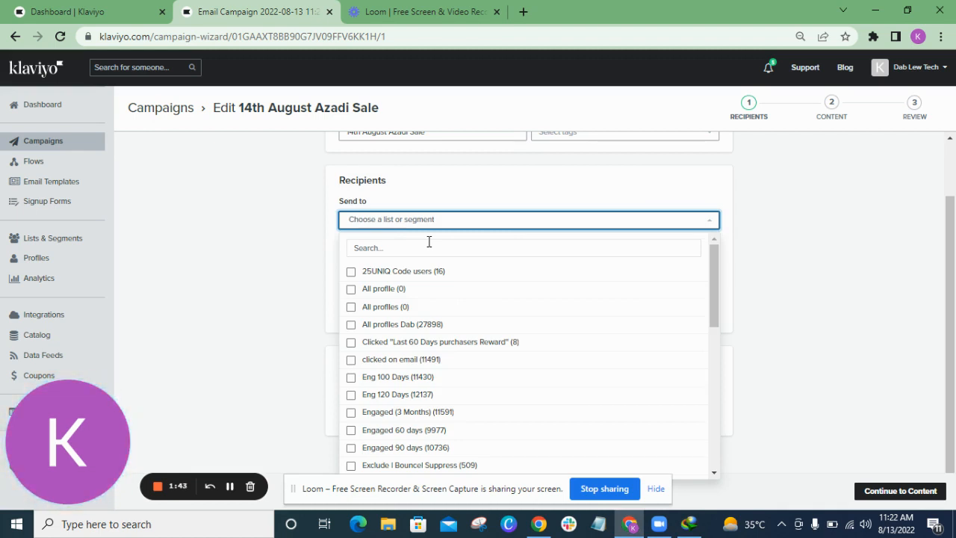
left_click(415, 327)
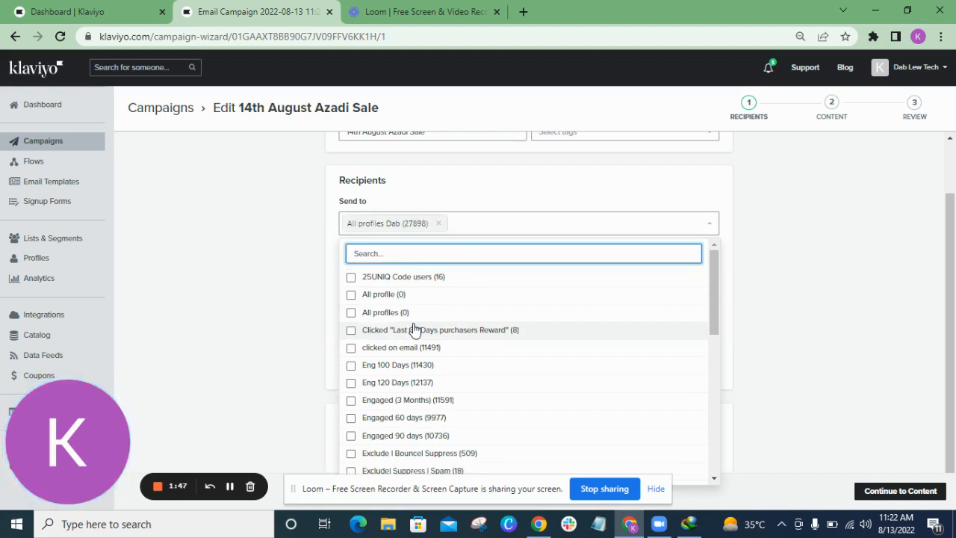
left_click(832, 256)
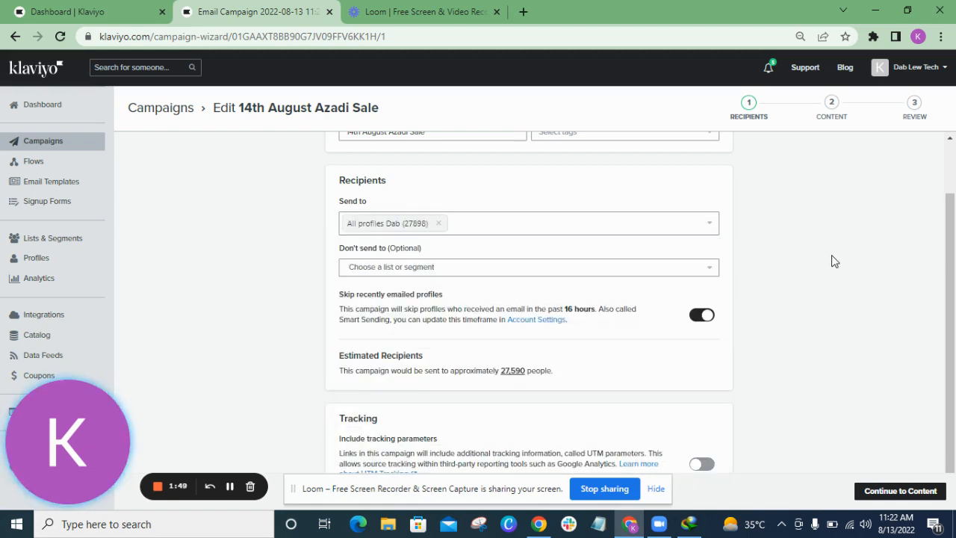
Step: Exclude the "Exclude | Bounce| Suppress" and "Exclude| Suppress | Spam" segments from the campaign's recipients
left_click(505, 273)
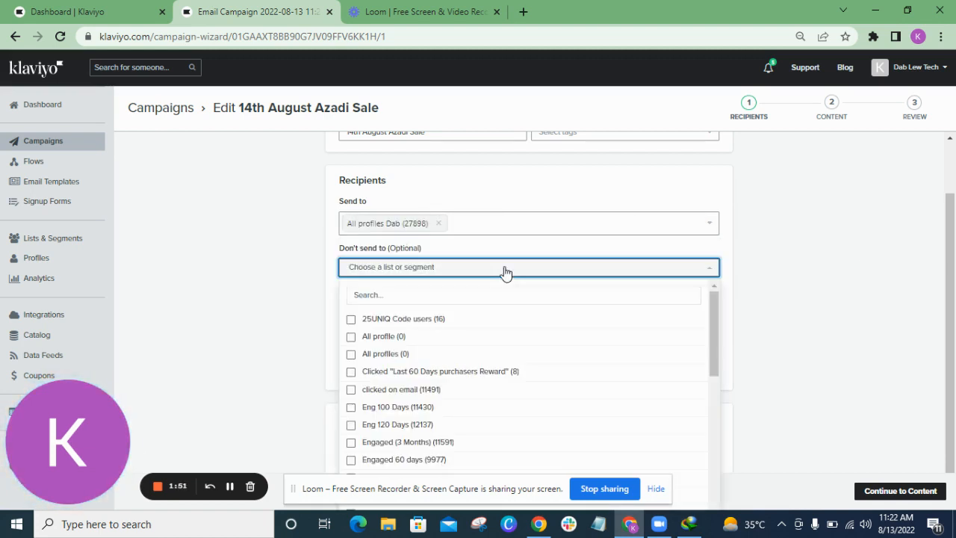
left_click(437, 296)
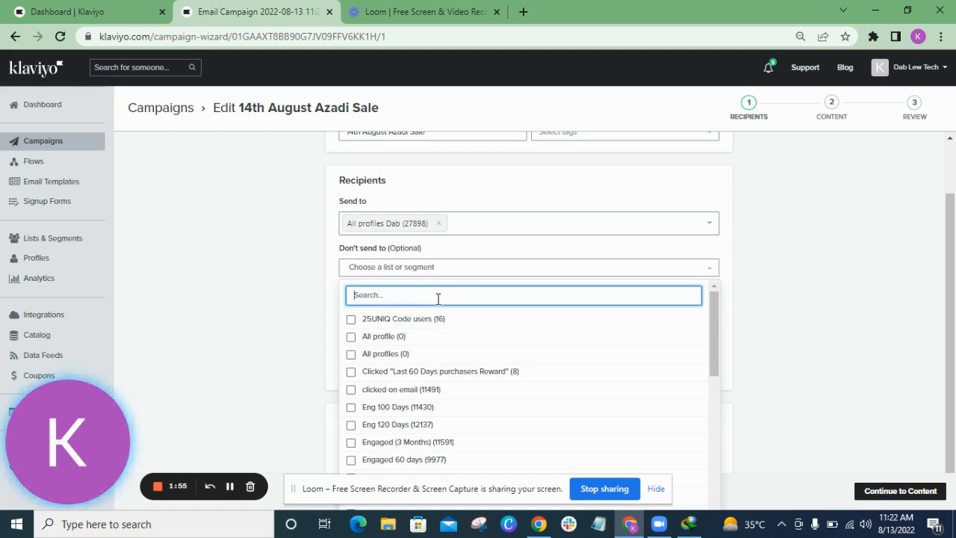
type("bounce")
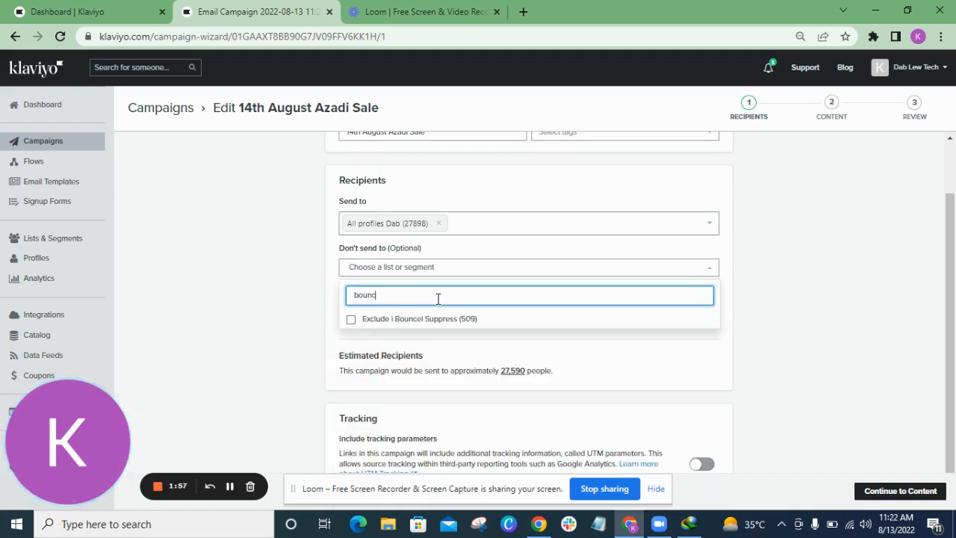
left_click(438, 321)
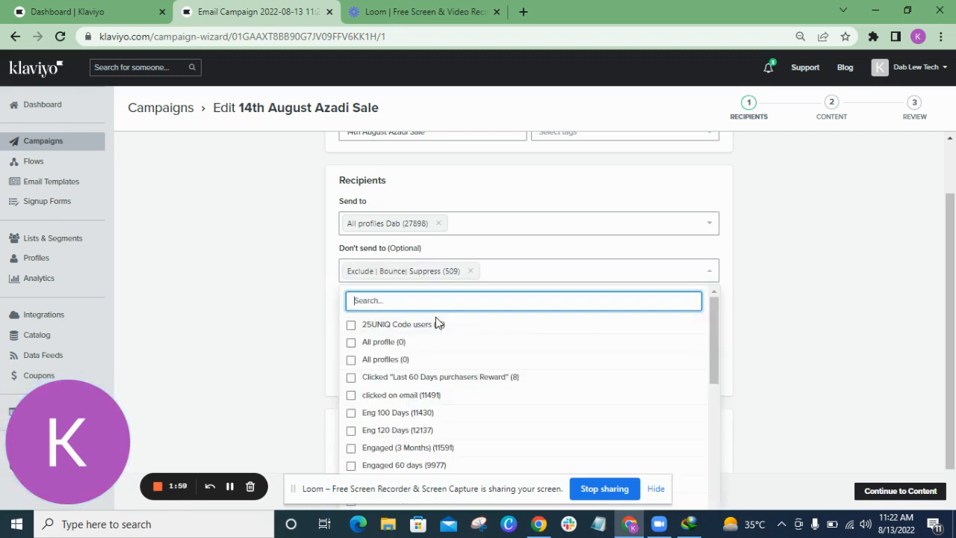
type("d")
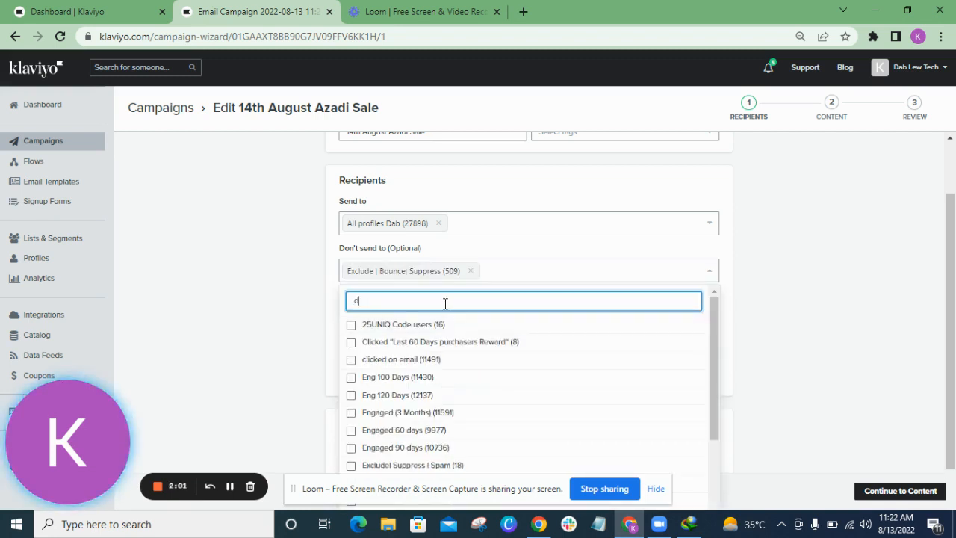
key("BackSpace")
type("suppress")
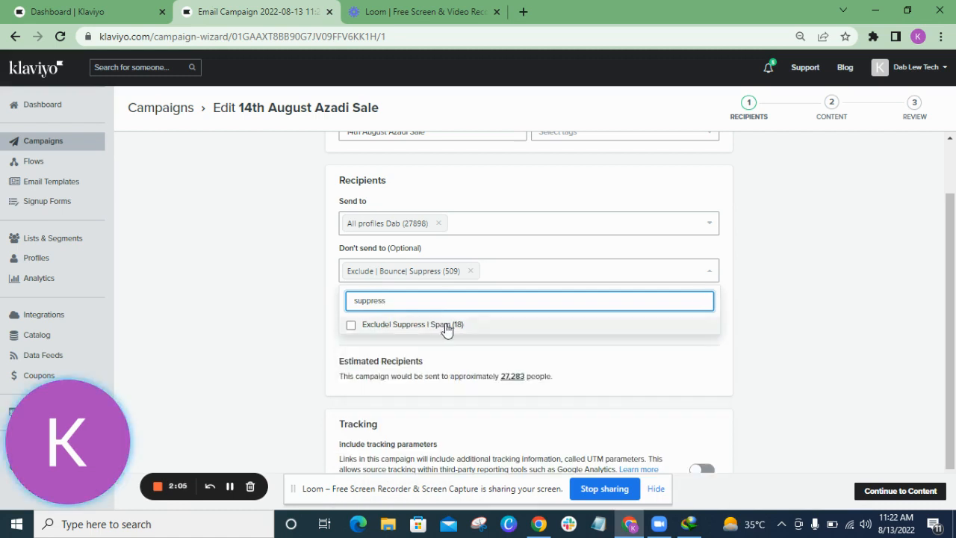
left_click(445, 324)
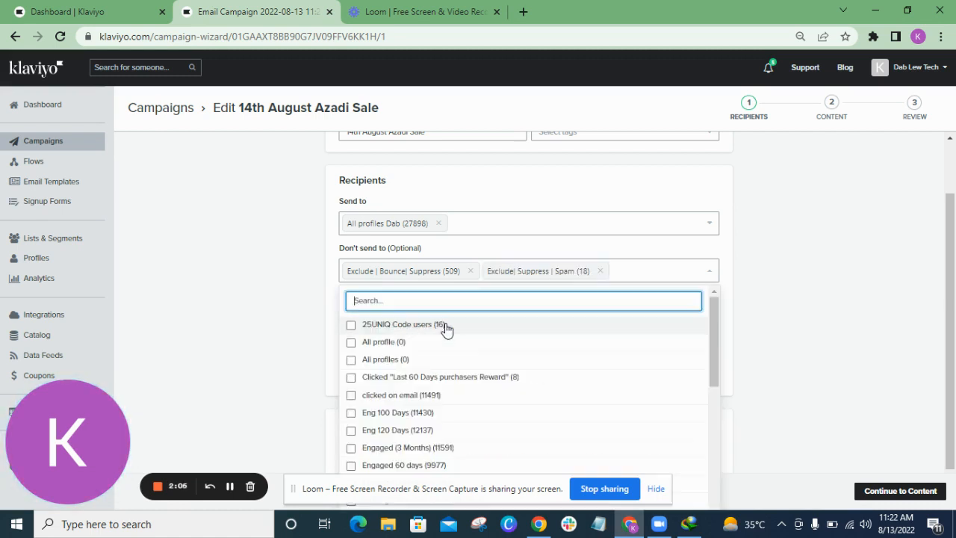
left_click(803, 306)
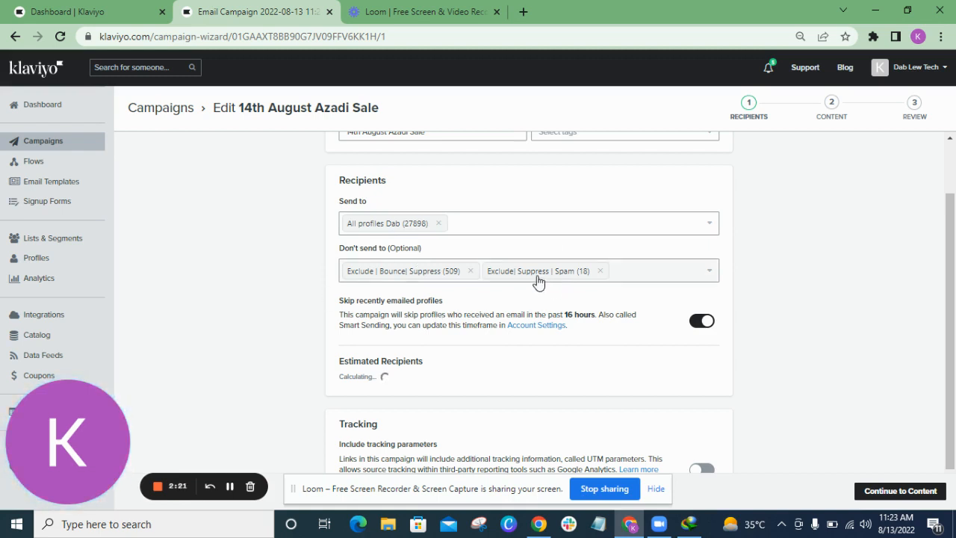
Step: Add the "Purchasers from last 10 days" segment to the audiences the campaign does not send to
left_click(671, 283)
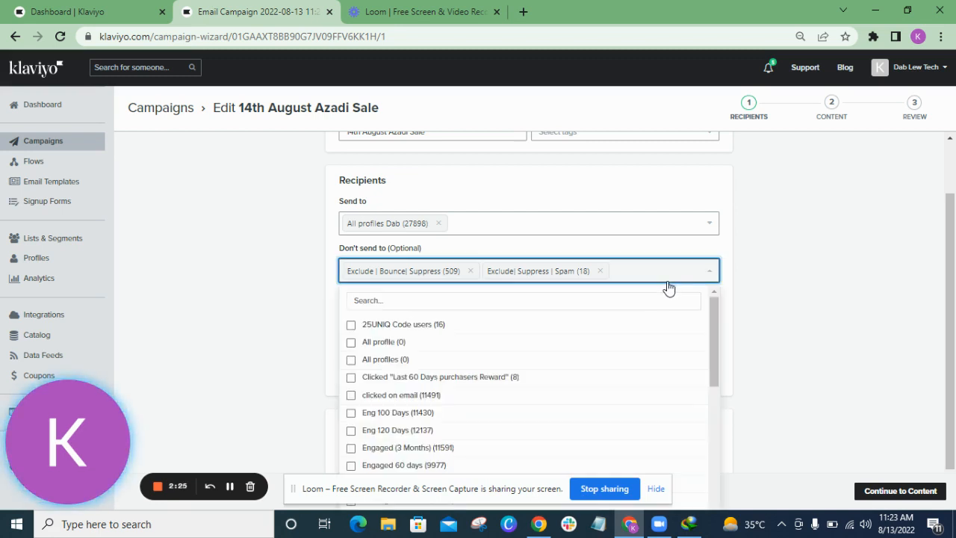
left_click(647, 302)
type("p")
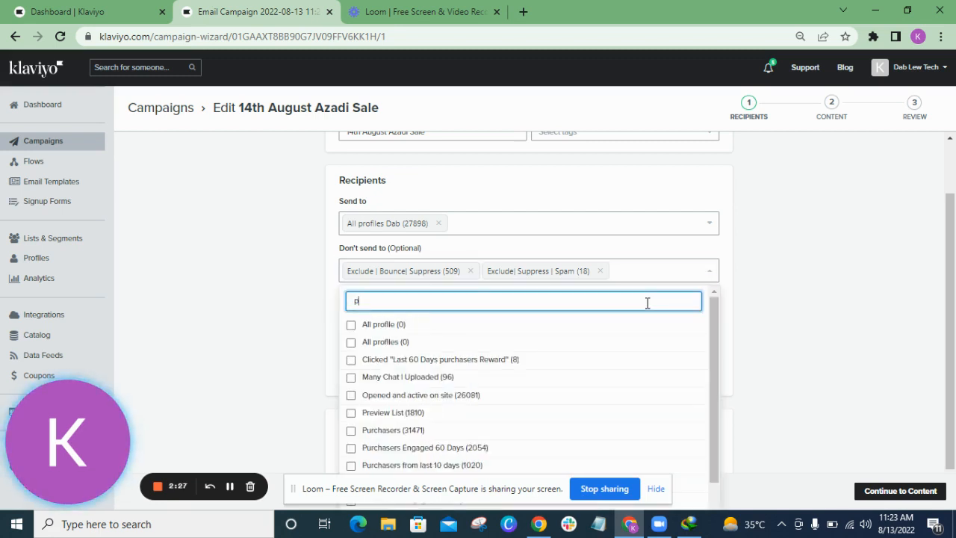
type("urchase")
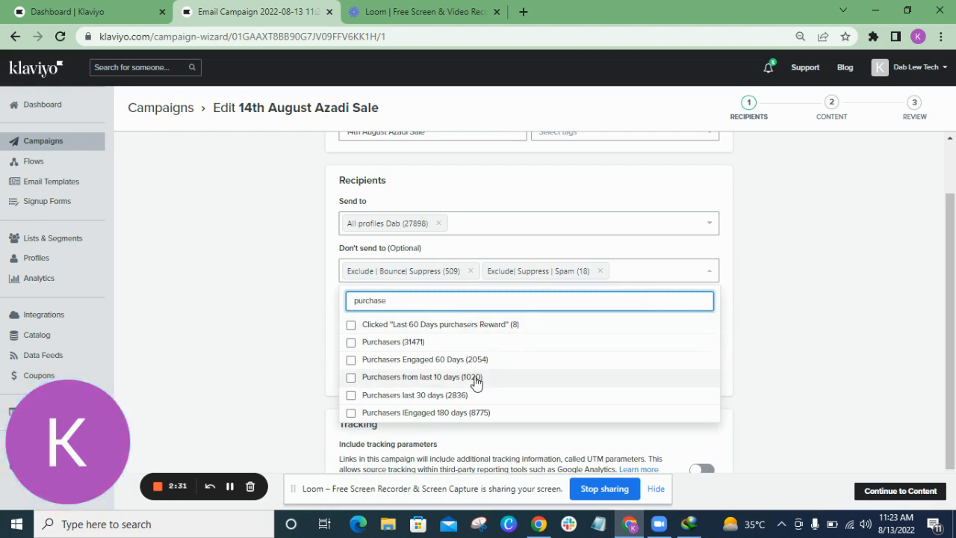
left_click(438, 380)
left_click(438, 377)
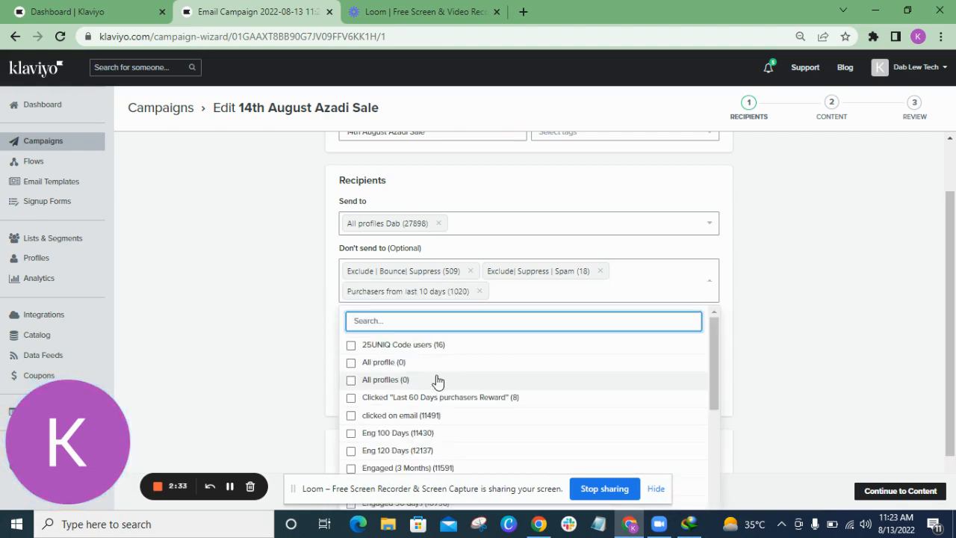
left_click(794, 326)
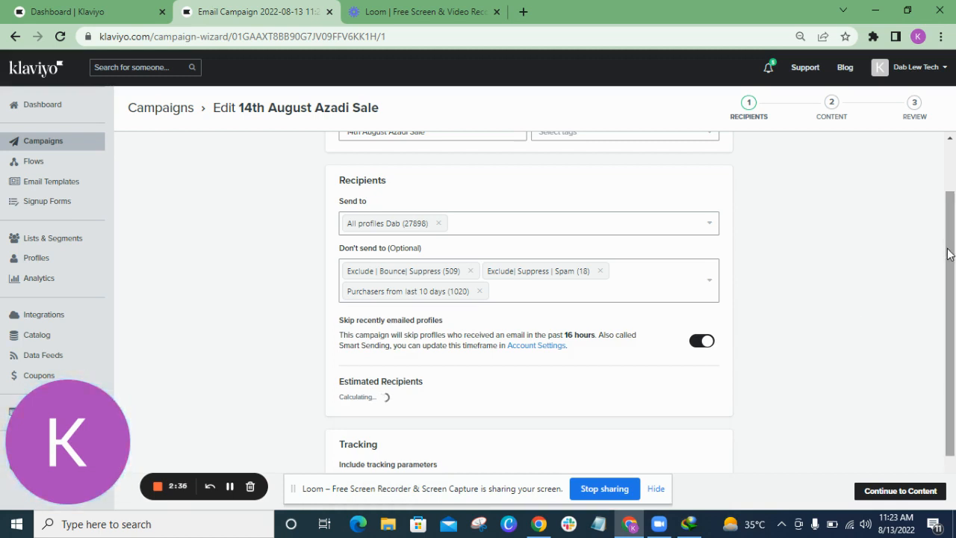
Step: Turn off skipping of recently emailed profiles for the campaign, and turn it back on
scroll(949, 254, "down", 1)
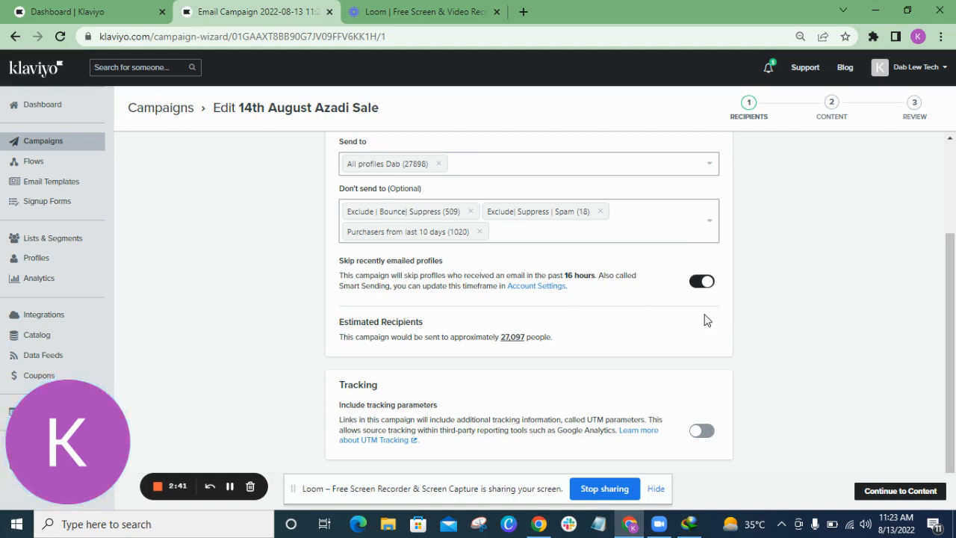
left_click(698, 287)
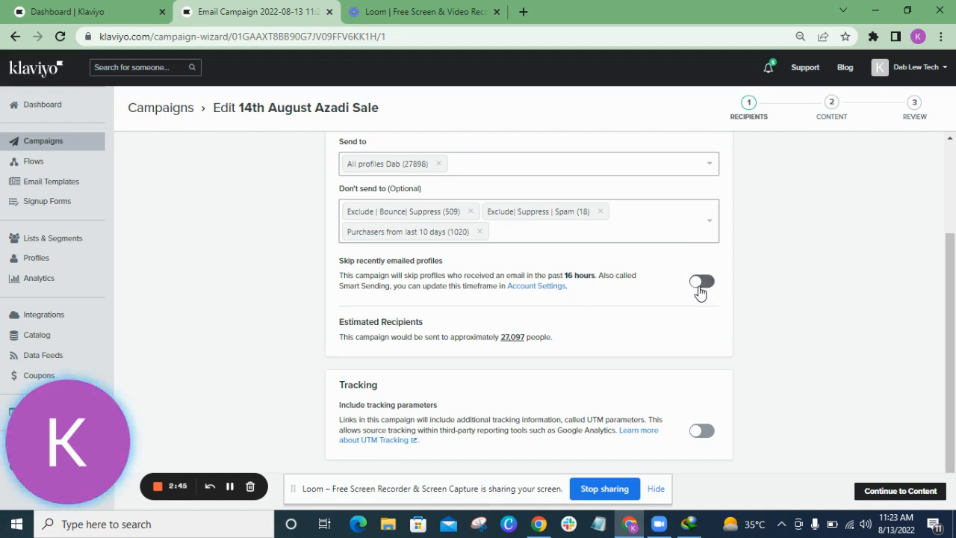
left_click(710, 286)
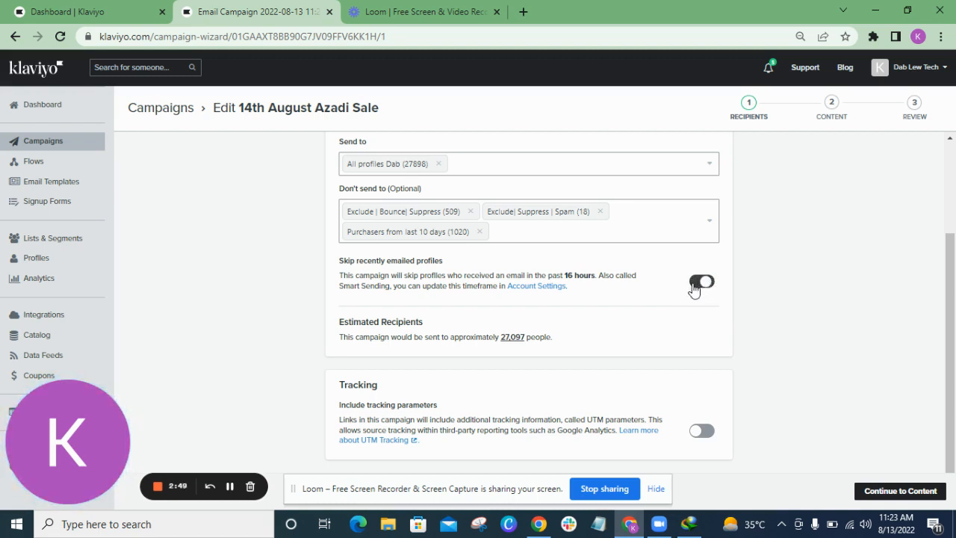
Step: Toggle the campaign's skipping of recently emailed profiles and leave it turned off
left_click(695, 289)
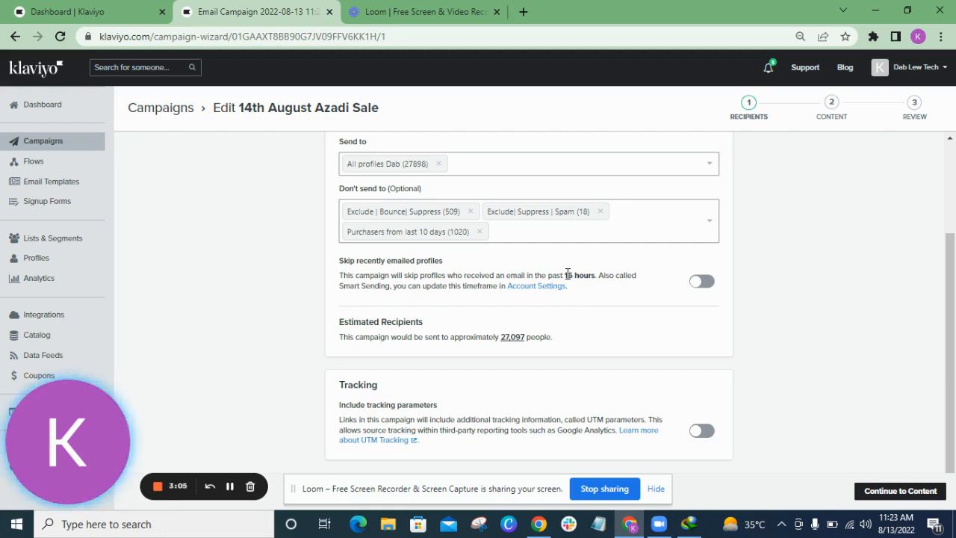
left_click(705, 288)
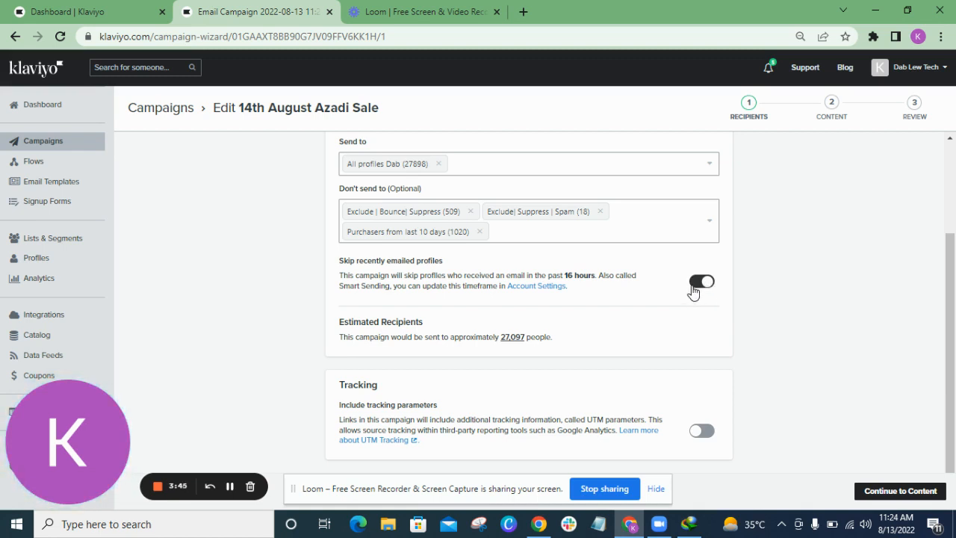
left_click(695, 285)
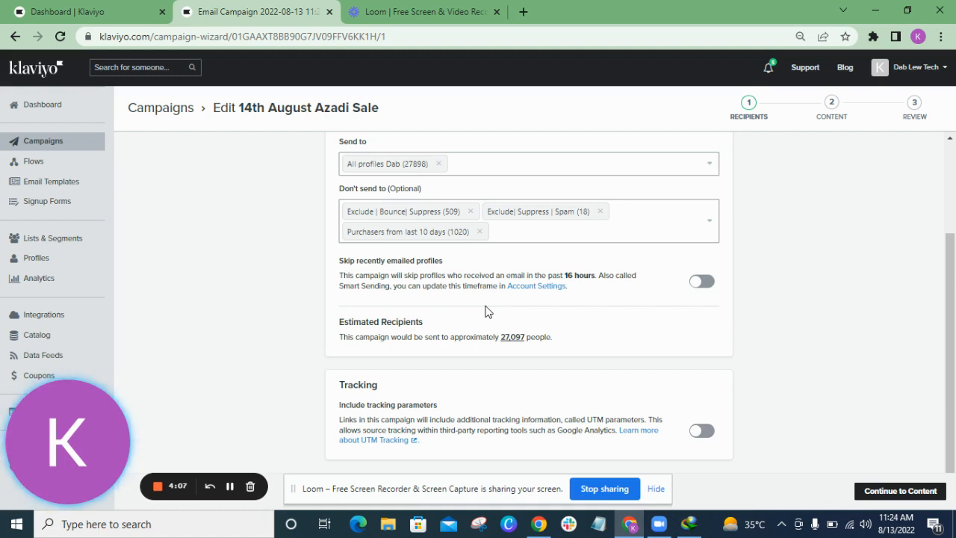
left_click(706, 284)
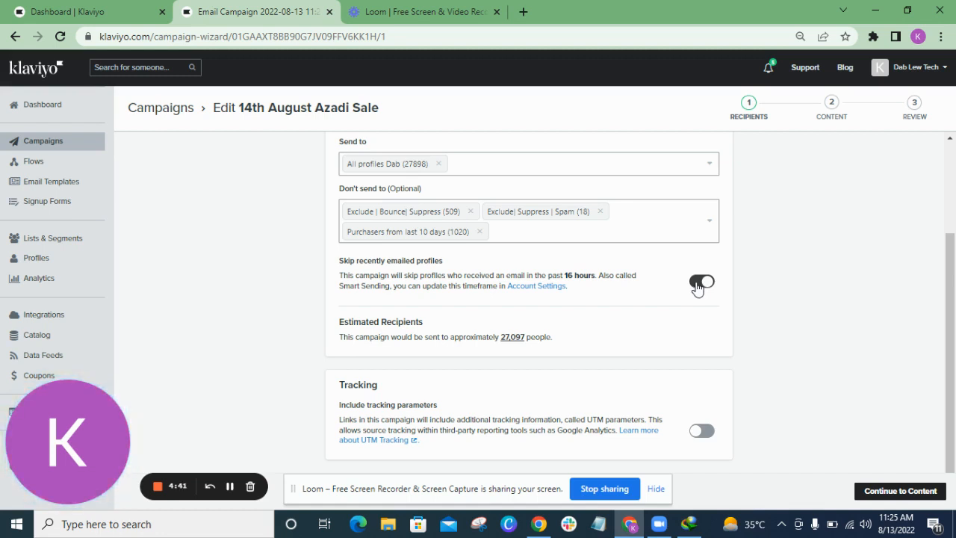
left_click(701, 282)
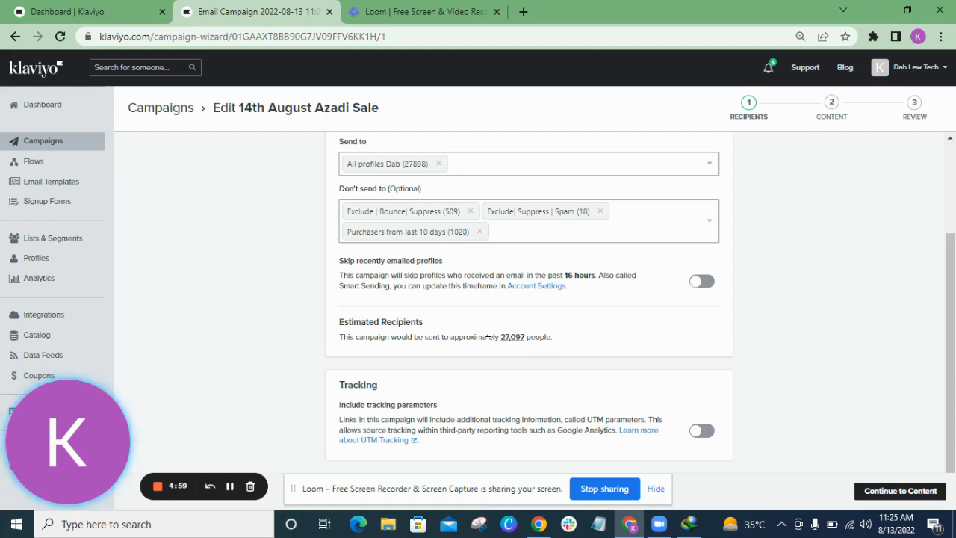
mouse_move(513, 340)
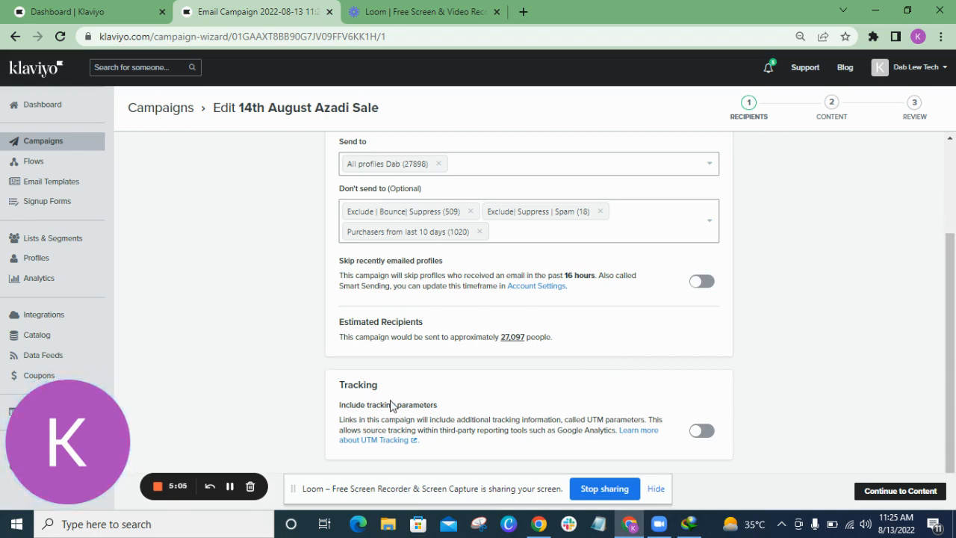
Step: Turn on the campaign's tracking parameters and their customization, and turn both back off
left_click(702, 431)
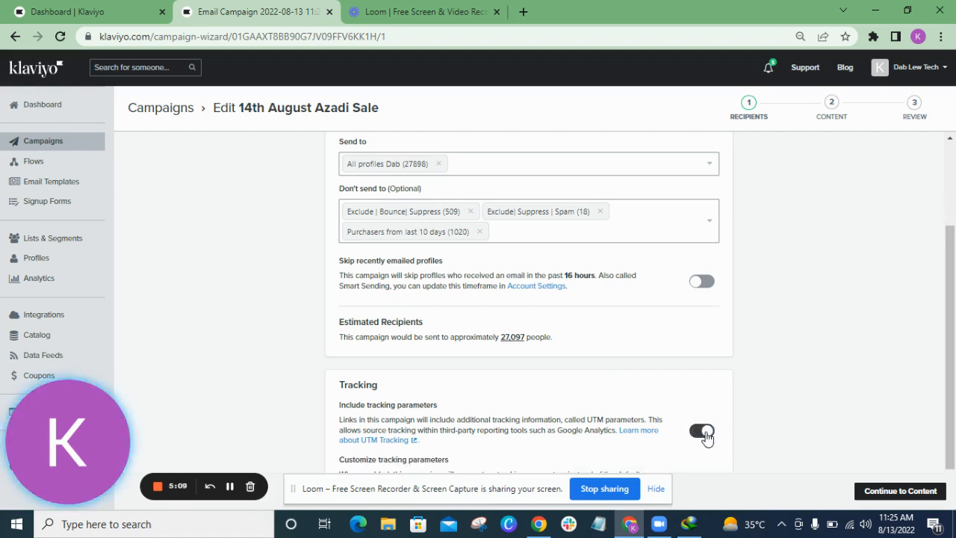
scroll(952, 375, "down", 1)
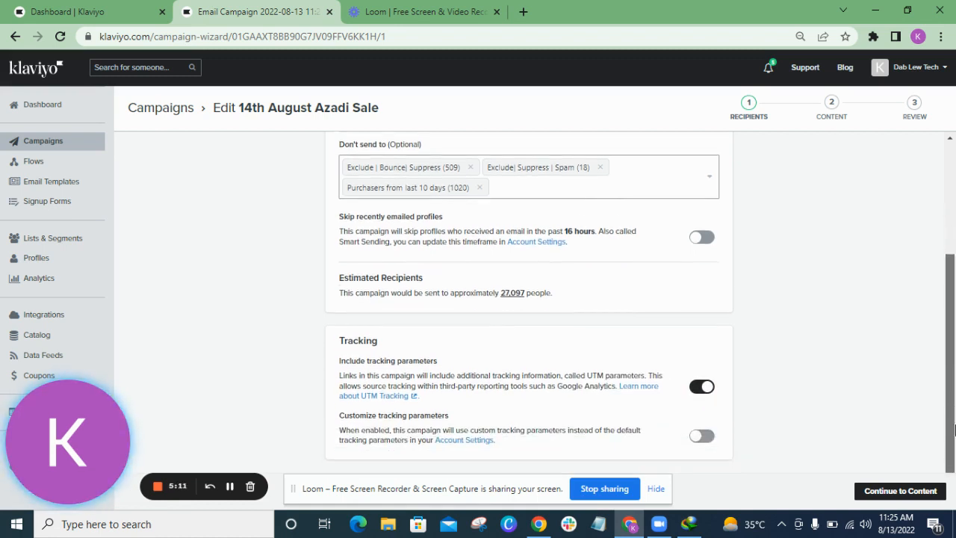
left_click(702, 438)
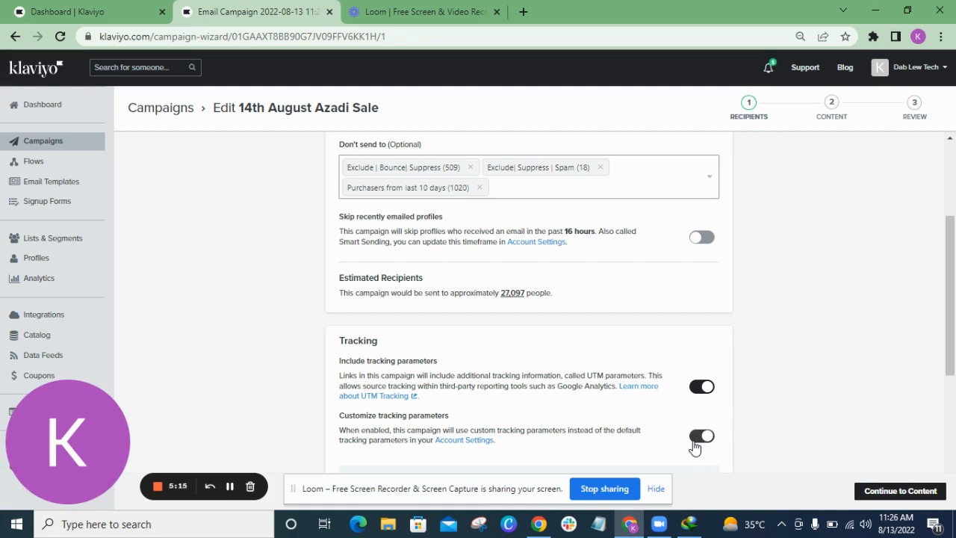
left_click(699, 439)
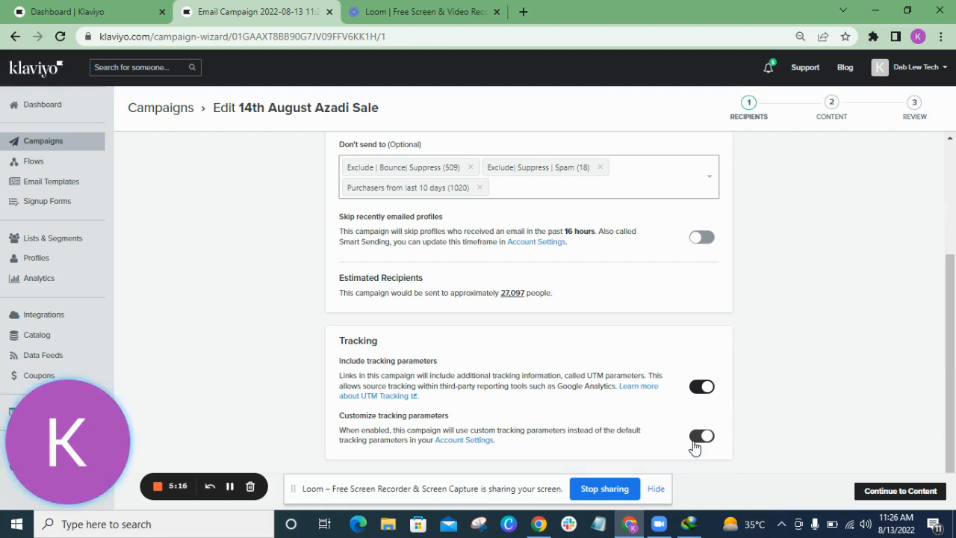
left_click(694, 390)
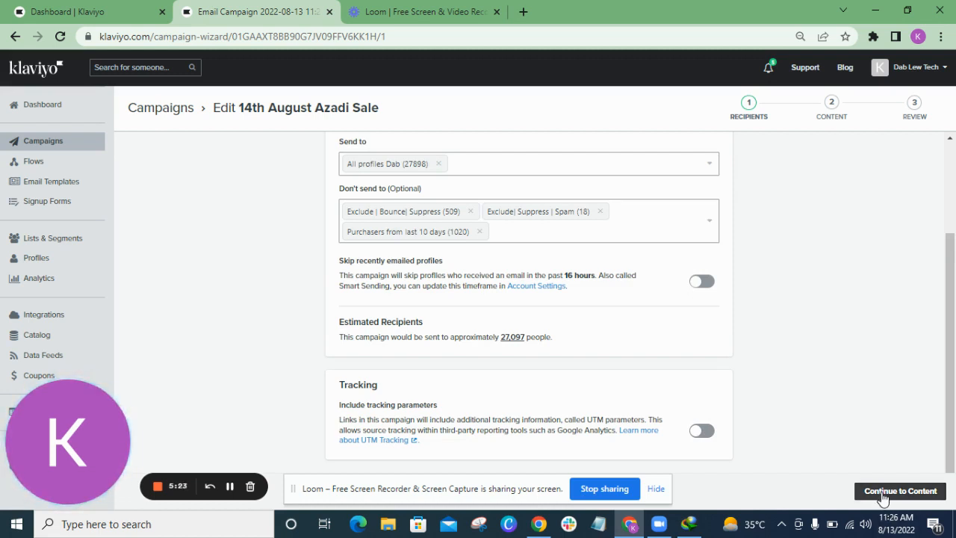
Step: Review the campaign's name and recipient settings and continue to the content stage
scroll(953, 299, "up", 1)
scroll(954, 294, "up", 2)
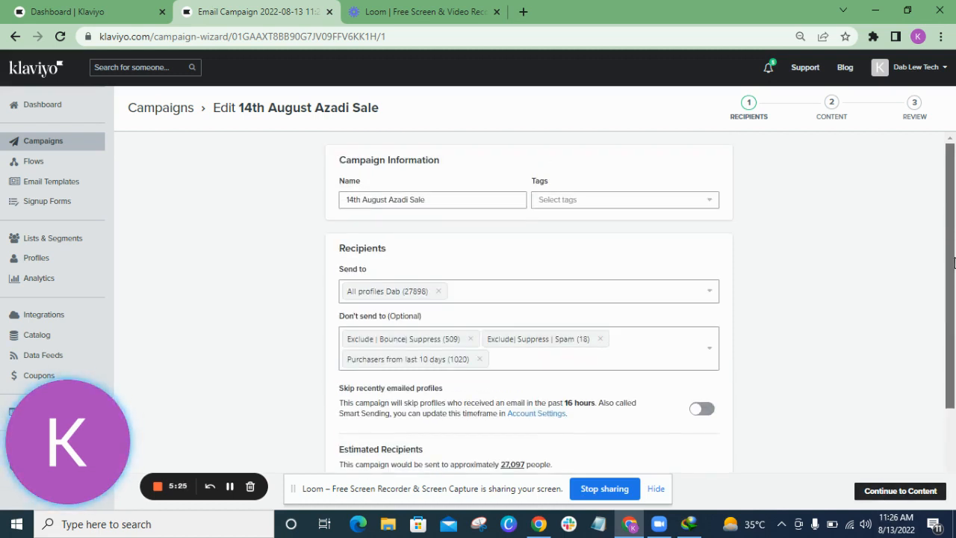
scroll(953, 294, "down", 2)
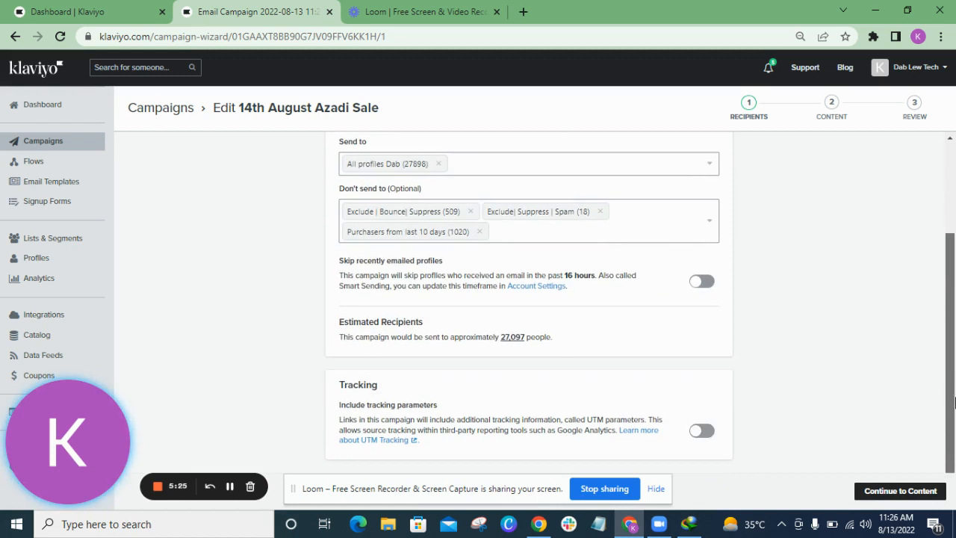
left_click(883, 496)
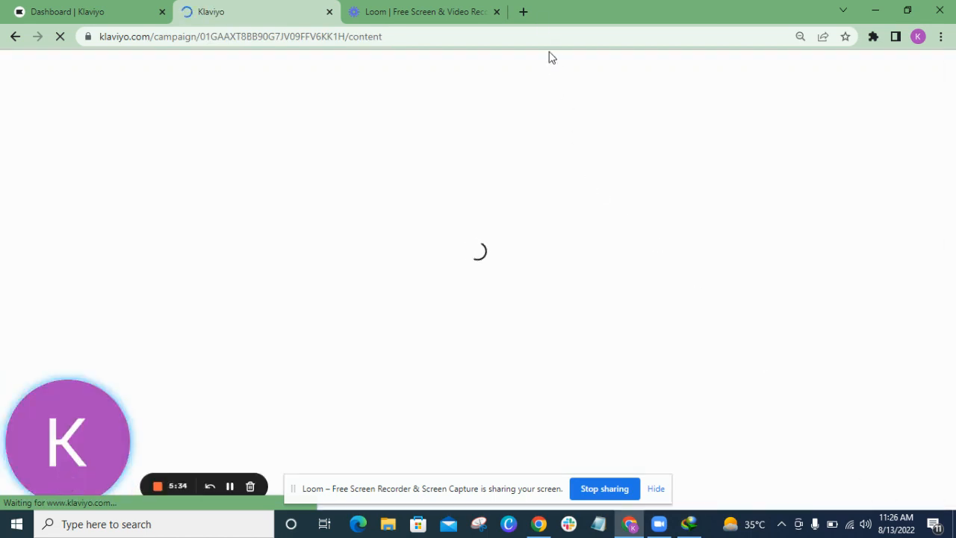
Step: Switch to Gmail in a new browser tab and show the inbox's promotional messages
left_click(524, 12)
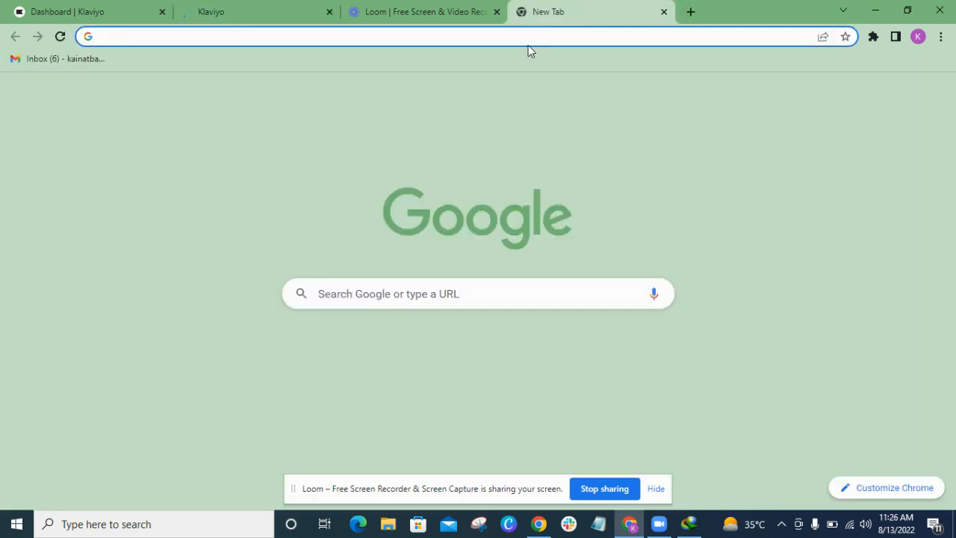
left_click(63, 58)
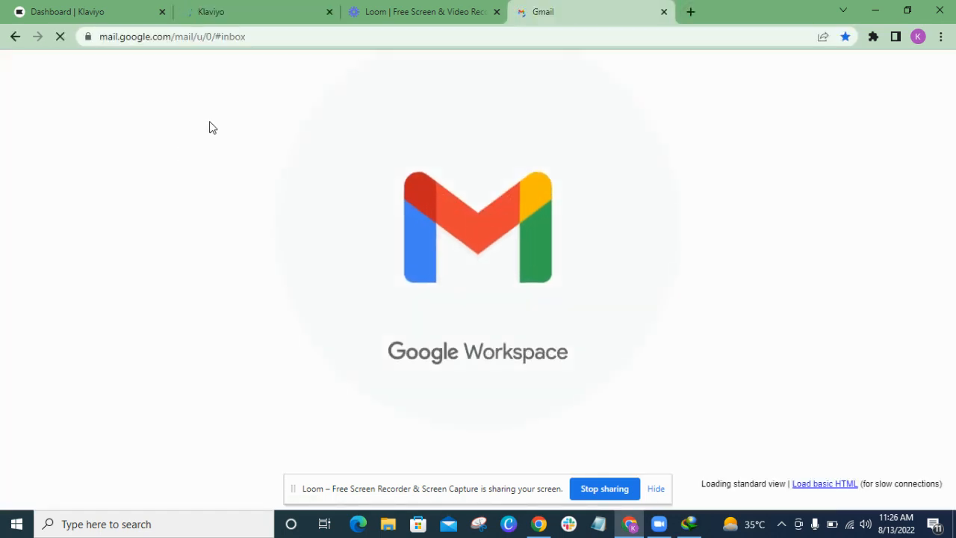
left_click(290, 9)
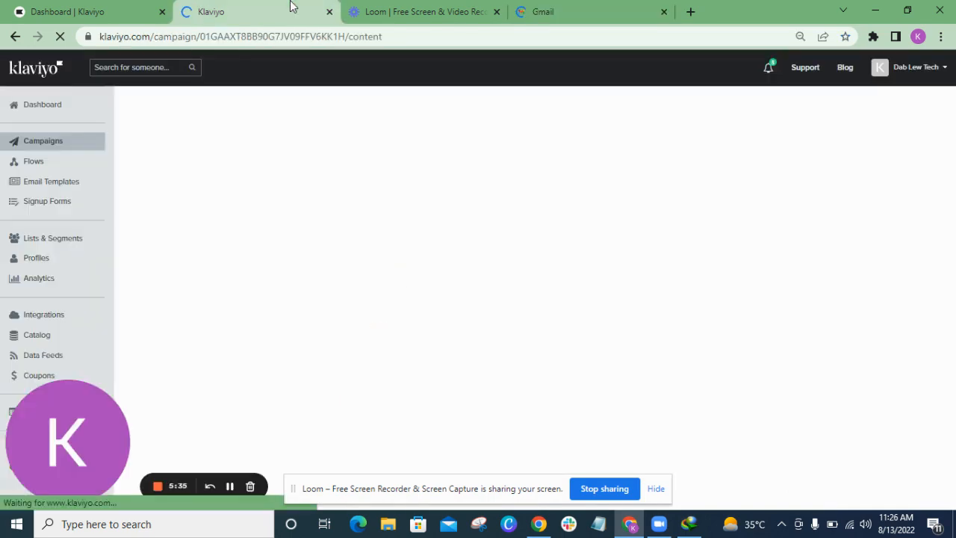
left_click(545, 11)
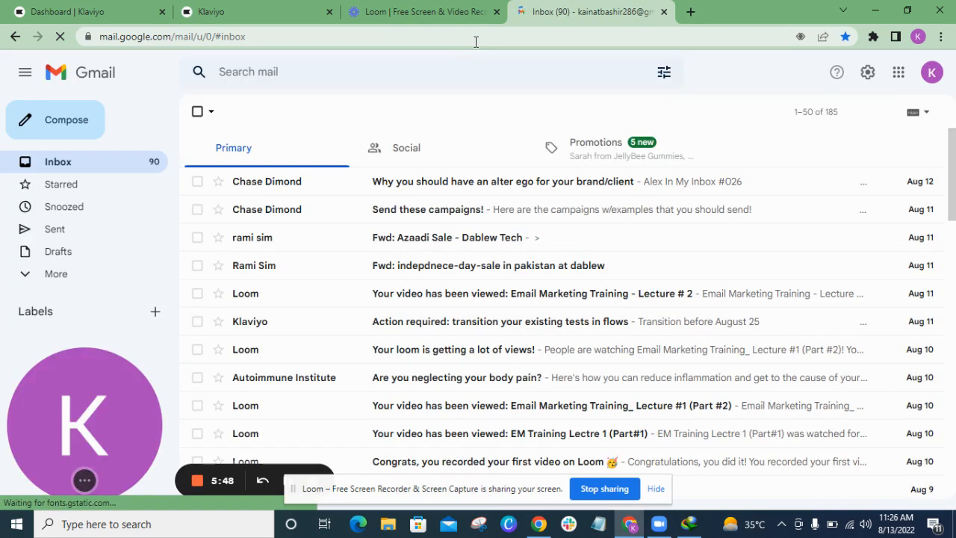
left_click(618, 154)
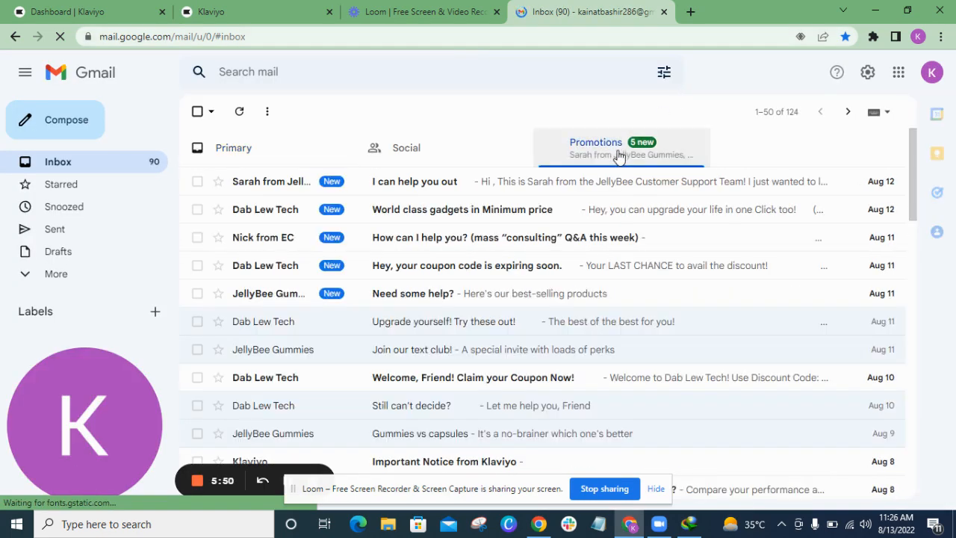
Step: Open the Dab Lew Tech email "World class gadgets in Minimum price" and look through its content
left_click(399, 207)
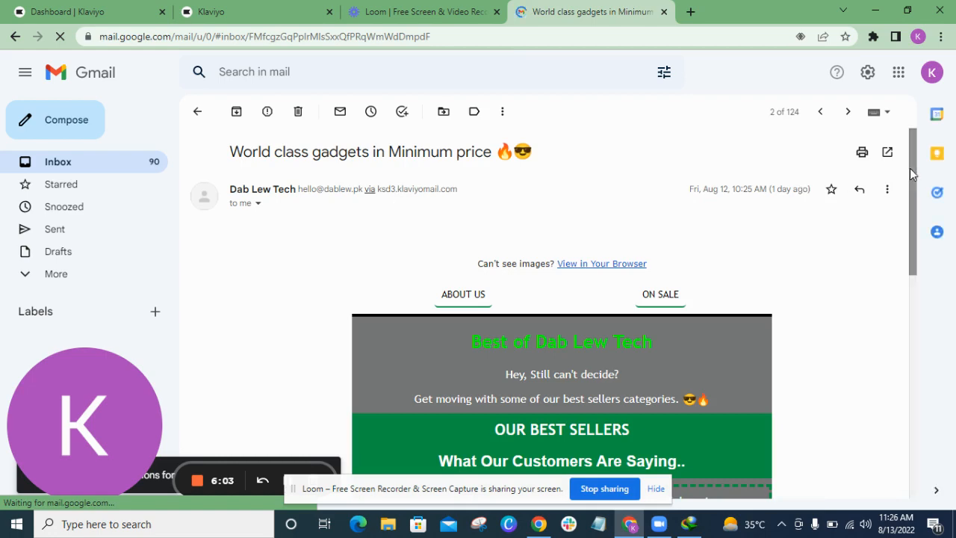
scroll(916, 224, "down", 10)
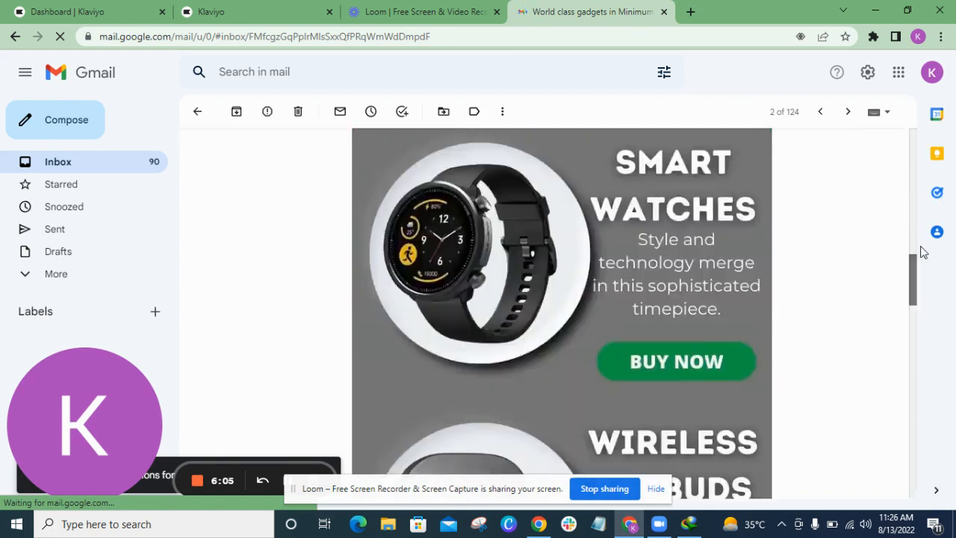
scroll(859, 195, "up", 10)
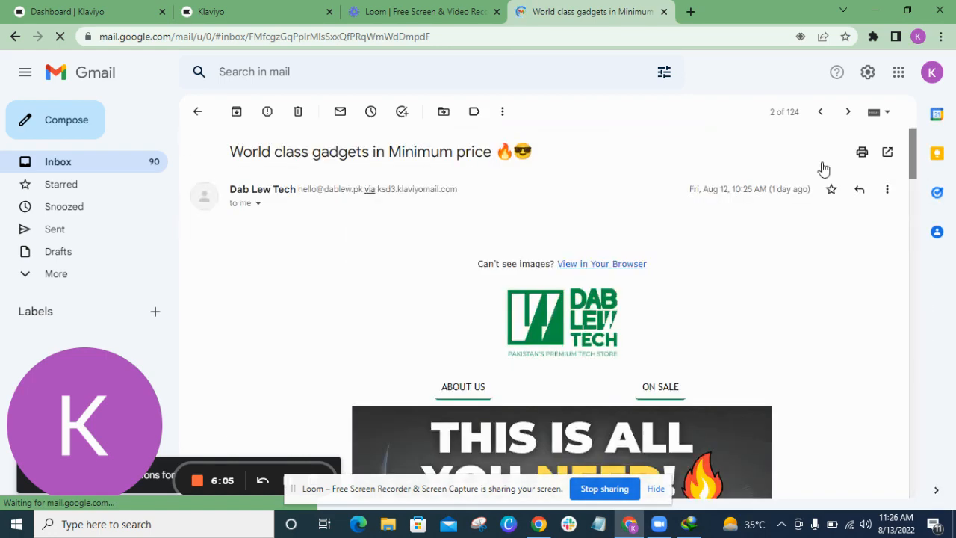
Step: Return to the promotional messages and view the JellyBee Gummies email "Need some help?"
left_click(199, 120)
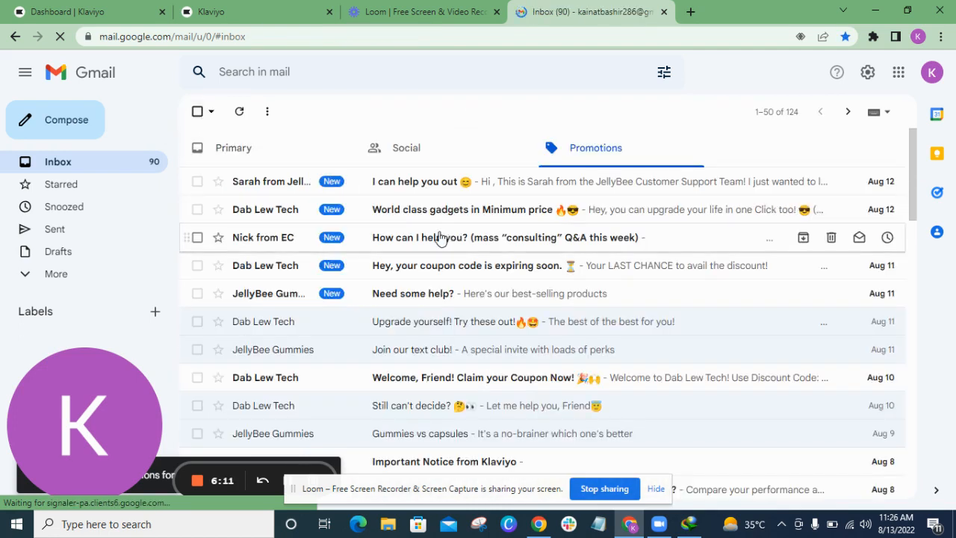
left_click(380, 297)
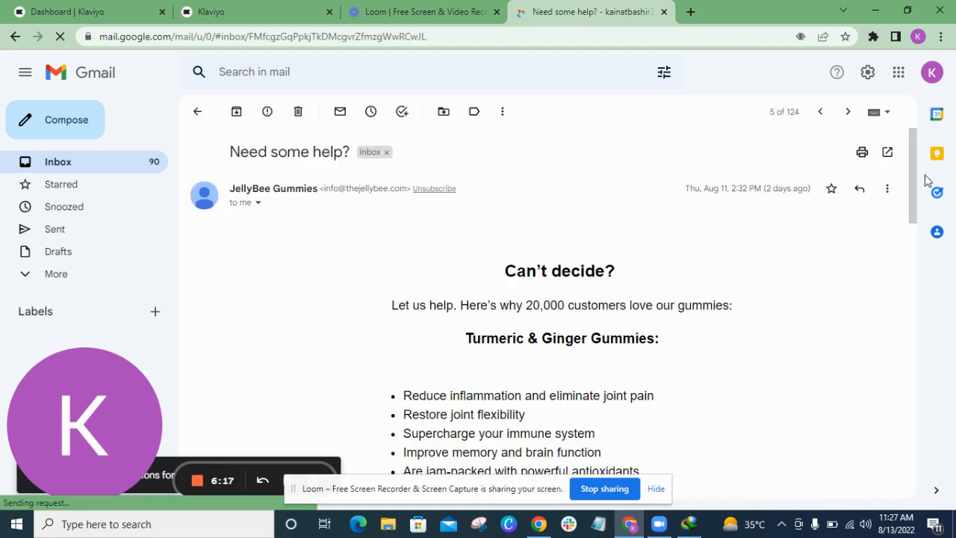
left_click_drag(922, 187, 898, 100)
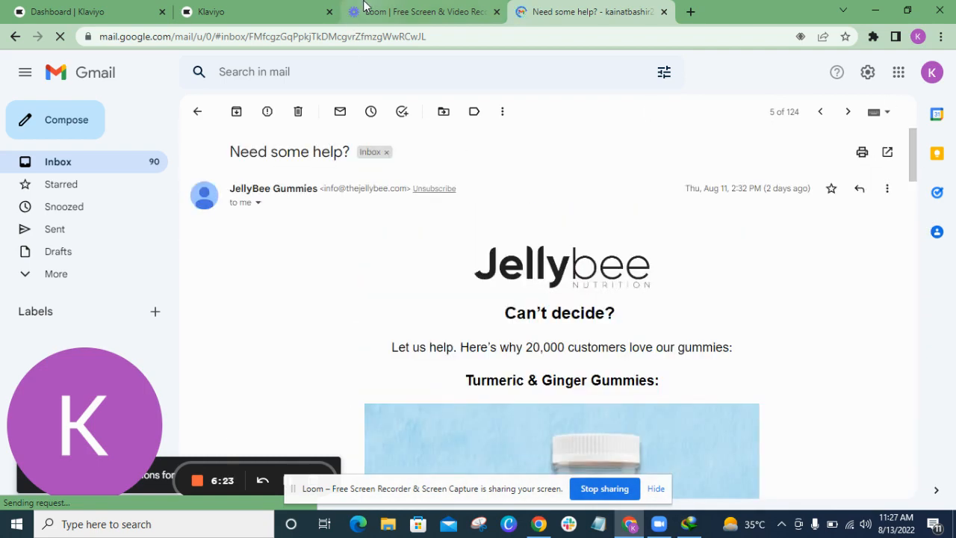
Step: Compare the campaign's subject line field in Klaviyo with the subject of the JellyBee Gummies email in Gmail
left_click(250, 7)
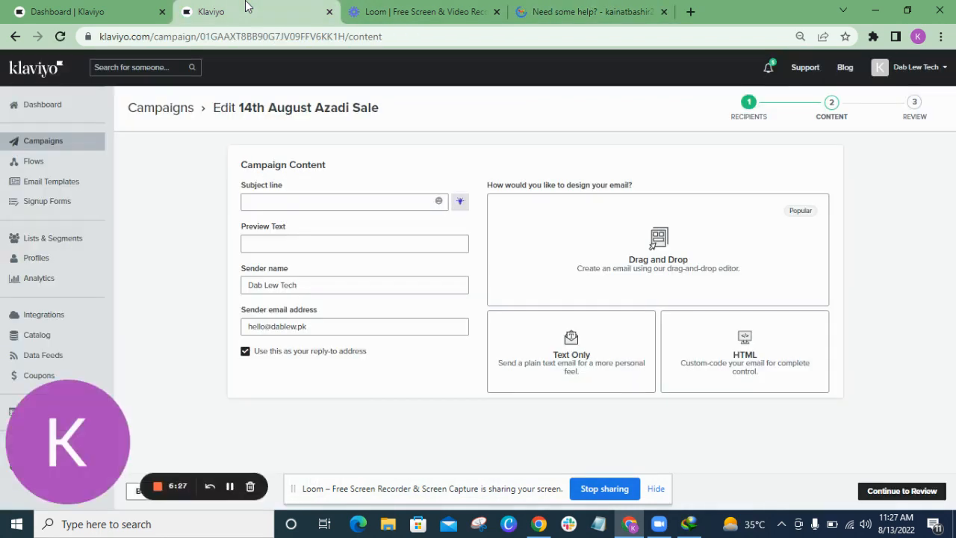
left_click(306, 207)
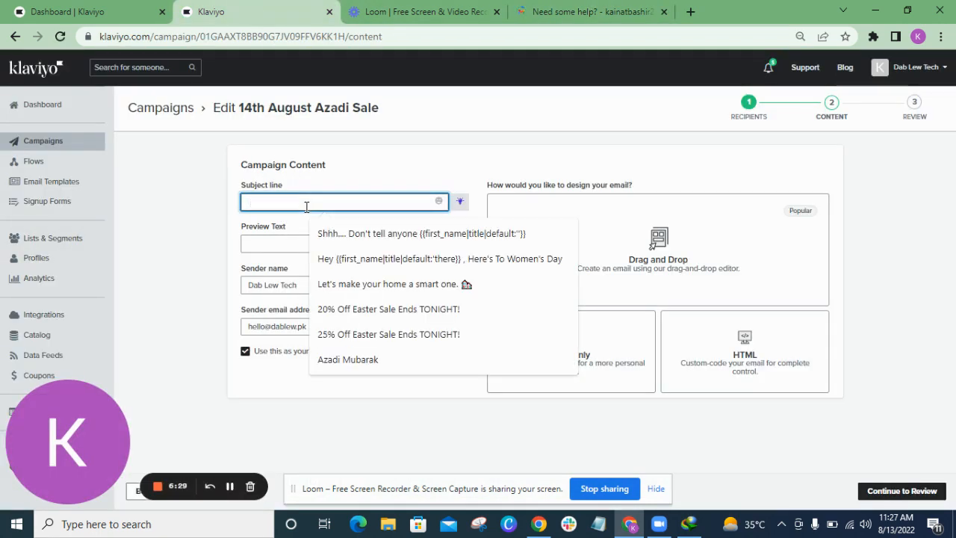
left_click(583, 12)
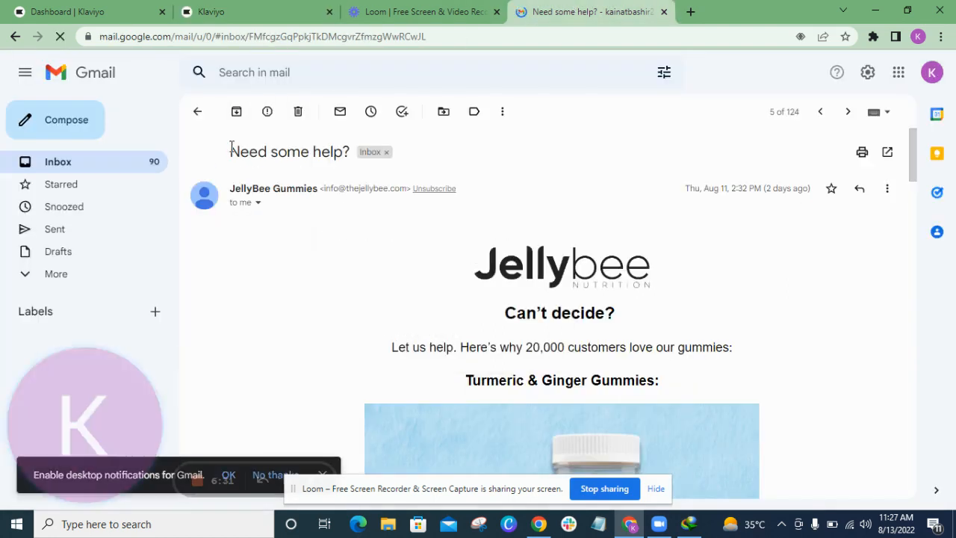
left_click_drag(234, 151, 419, 164)
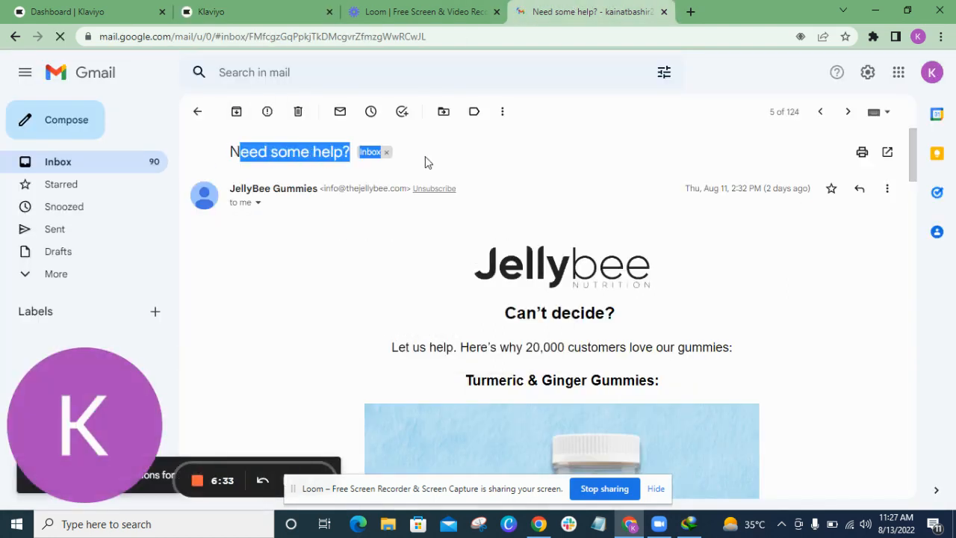
left_click(374, 177)
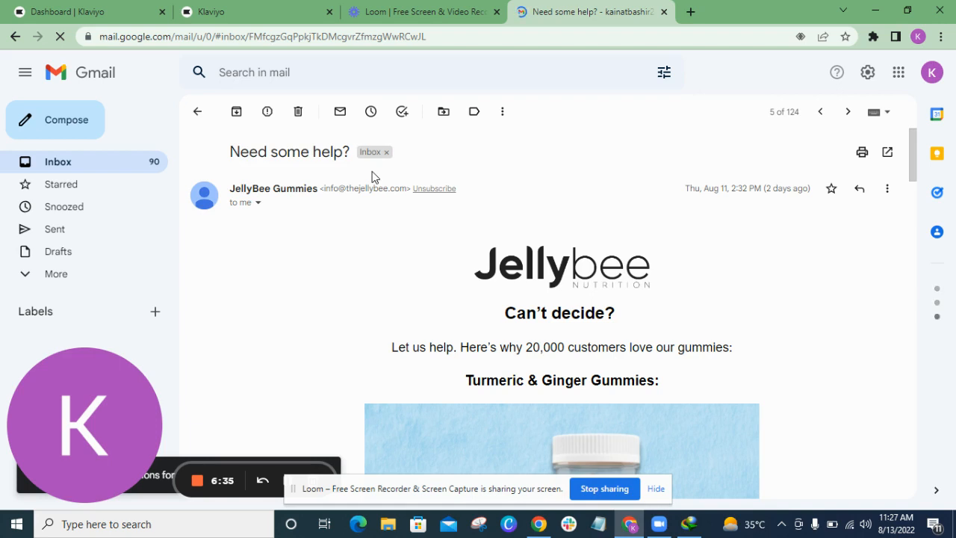
Step: Switch back to Klaviyo and set the campaign's subject line to "Azadi Mubarak" followed by a green heart emoji
left_click(295, 11)
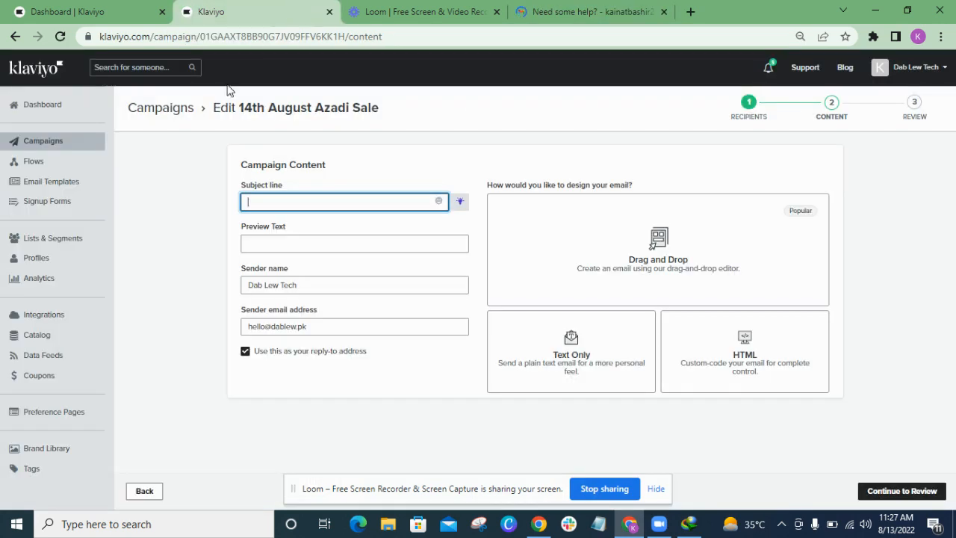
left_click(289, 203)
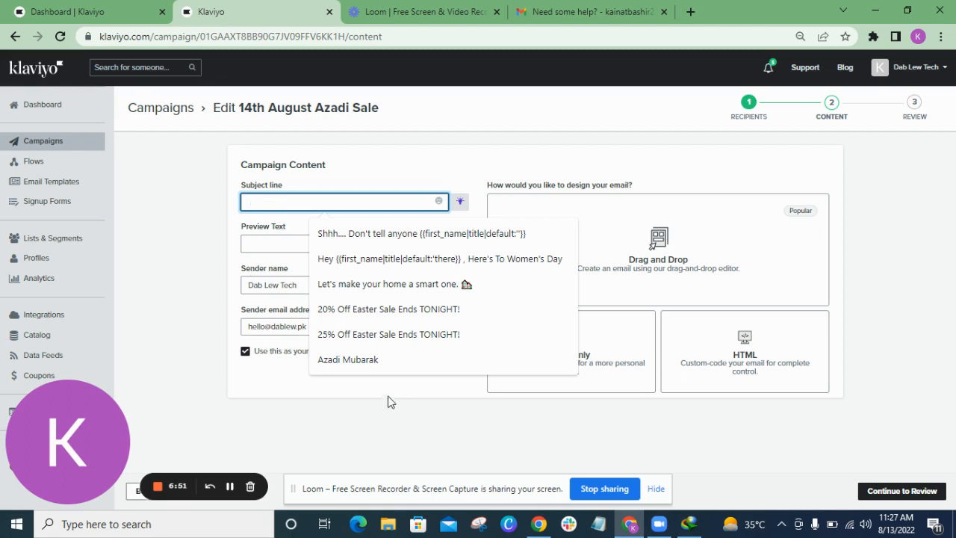
left_click(377, 362)
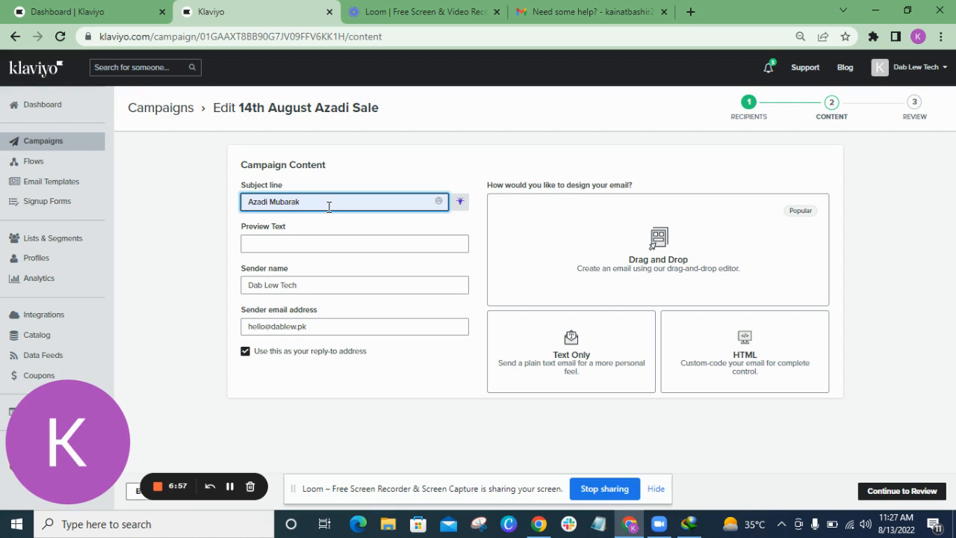
left_click(439, 202)
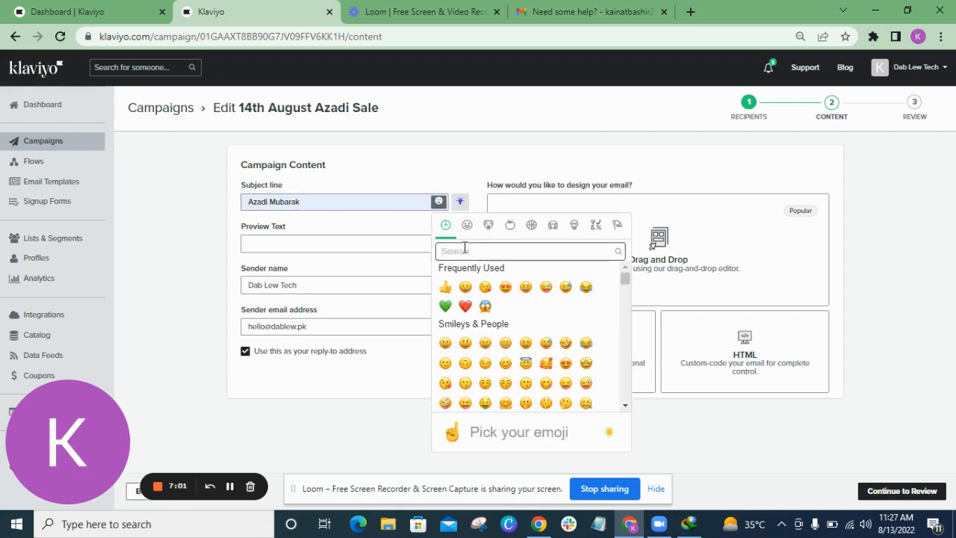
left_click(446, 307)
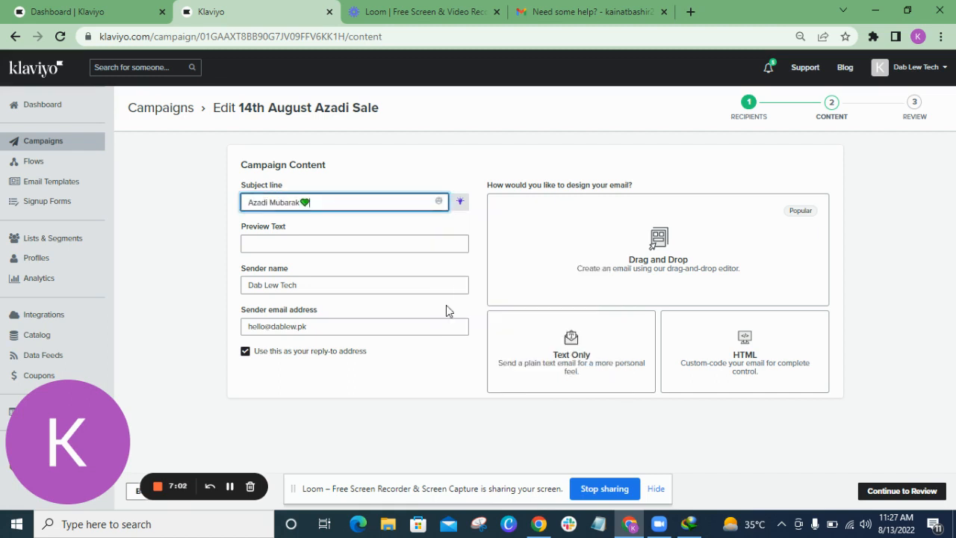
Step: Switch to Gmail and examine the preview texts beside the subject lines in the promotional messages
left_click(367, 245)
left_click(590, 11)
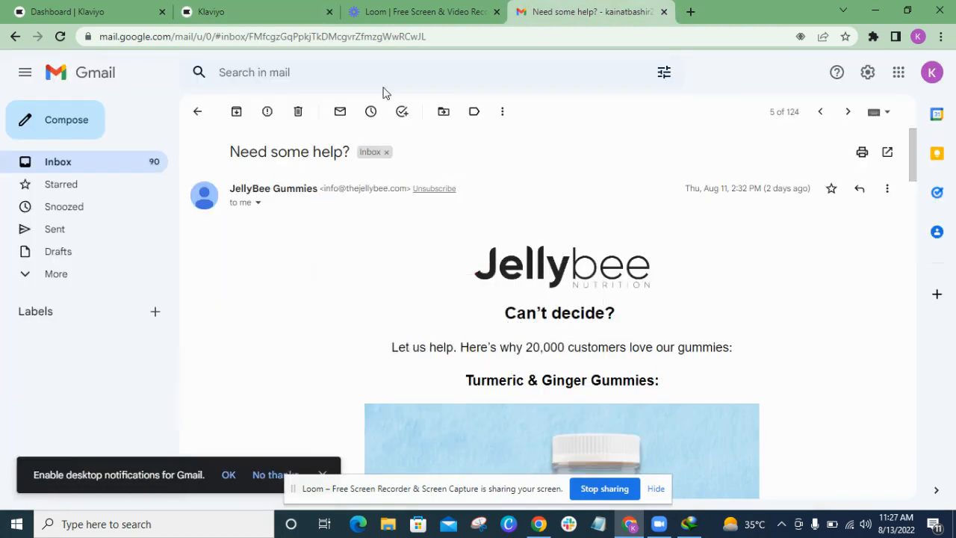
left_click(200, 118)
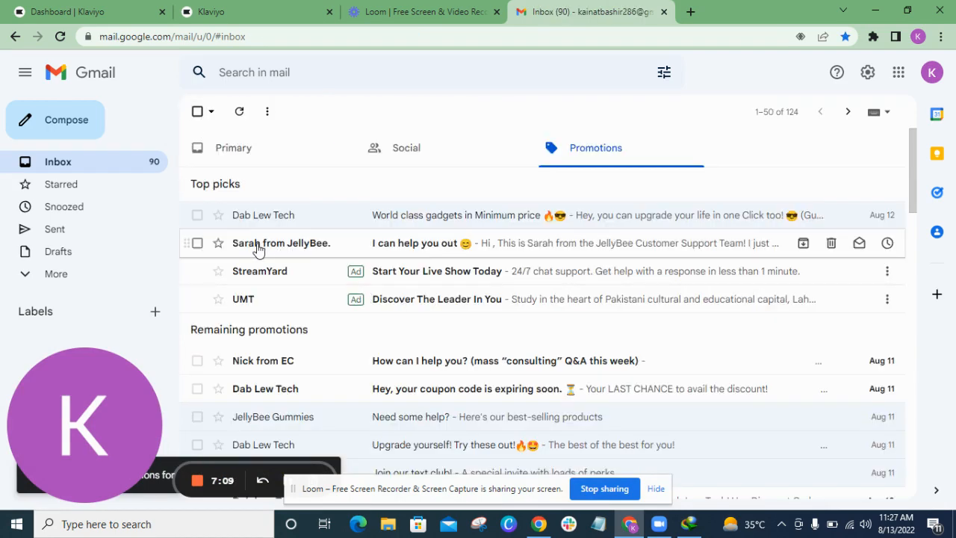
mouse_move(254, 248)
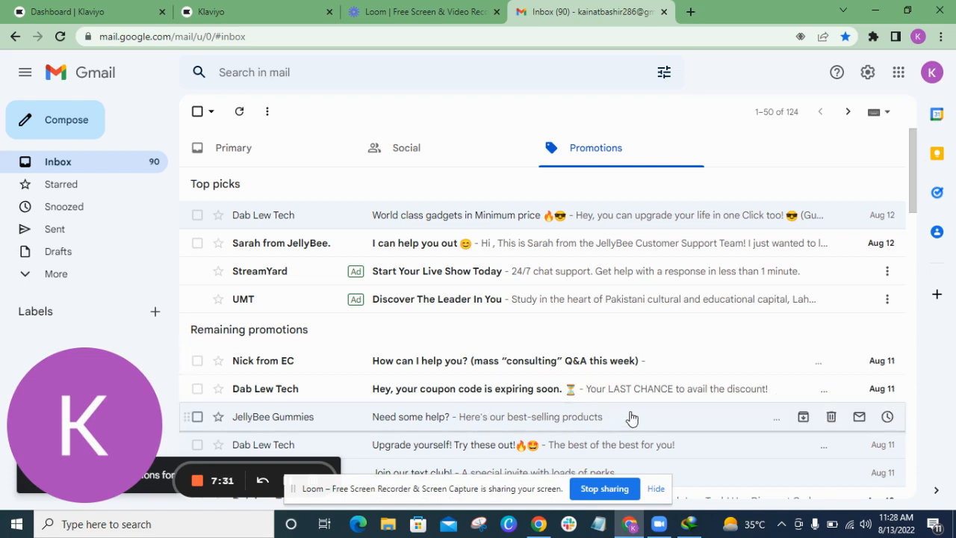
Step: Return to Klaviyo and set the campaign's preview text to "A special azadi offer for you"
left_click(275, 10)
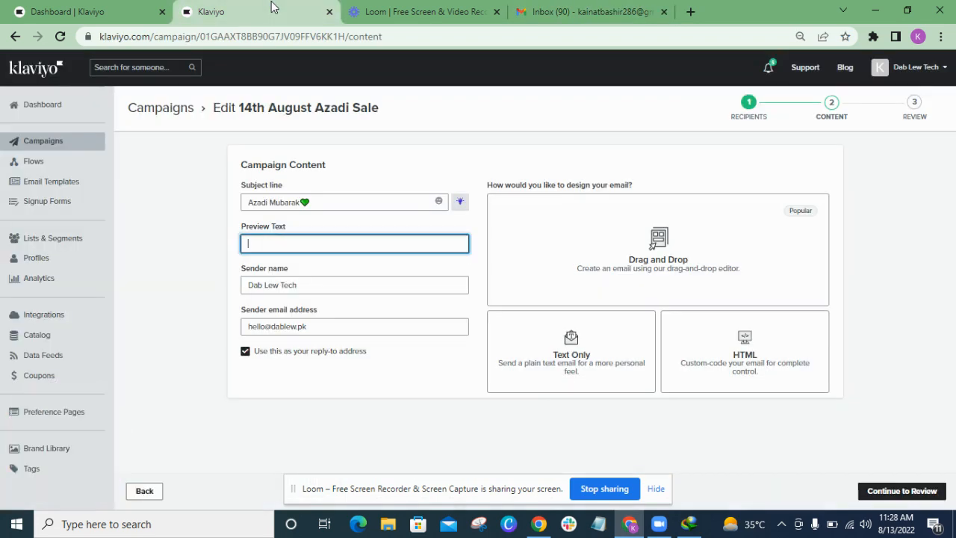
left_click(281, 240)
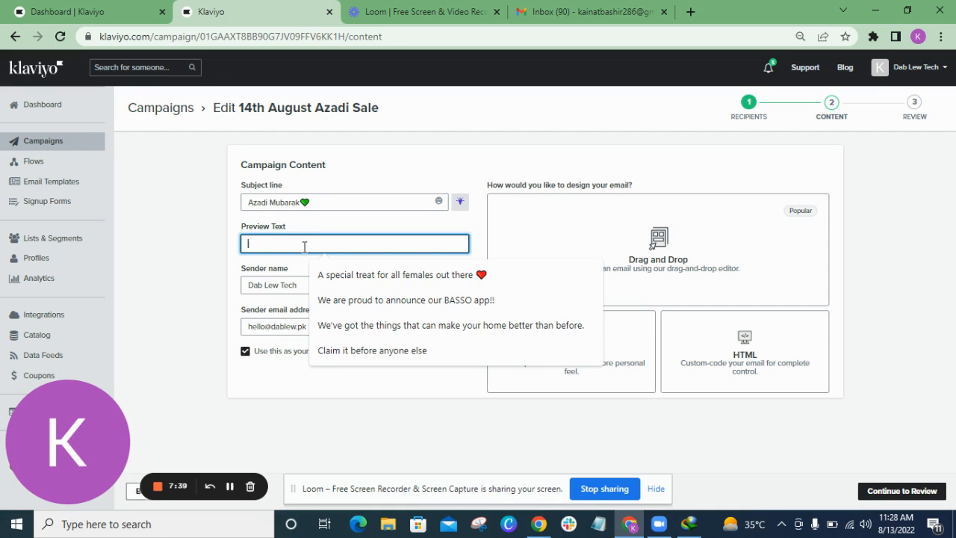
type("AS")
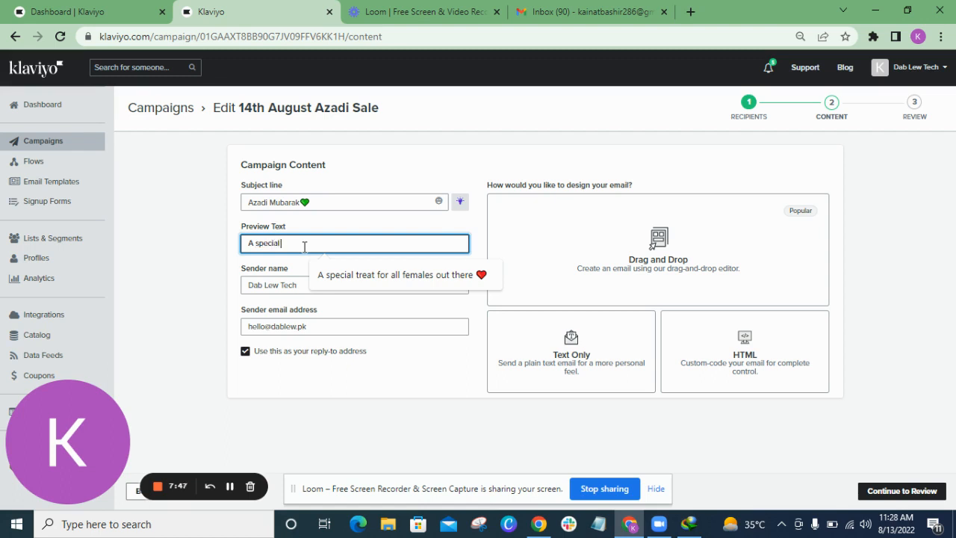
type("special azadi offer for you")
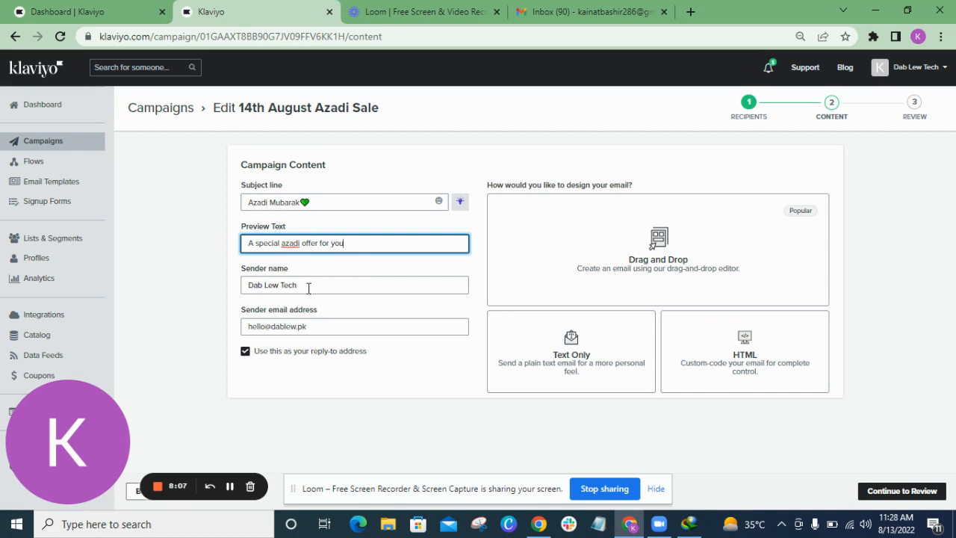
Step: Open JellyBee's "I can help you out" email in Gmail, examine its sender name and address, and return to Klaviyo
left_click(541, 13)
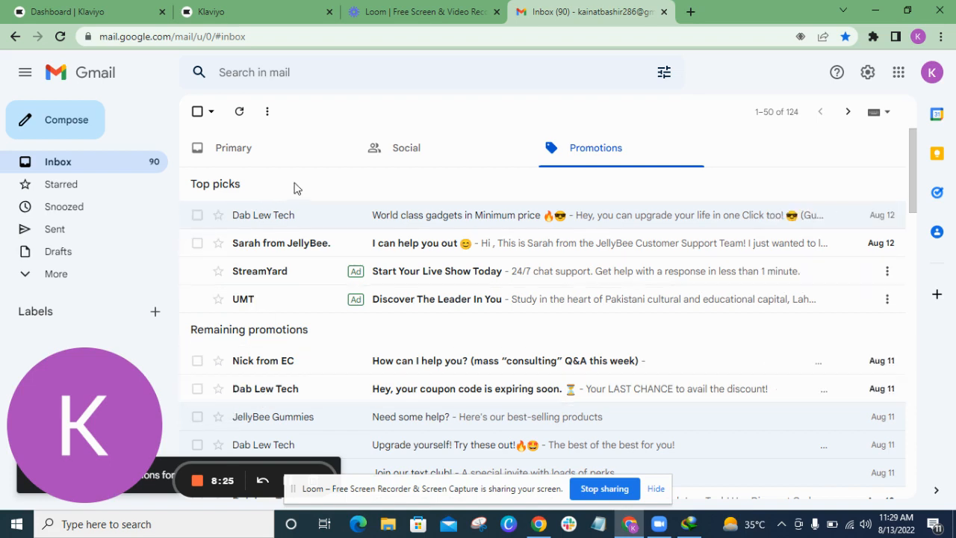
left_click(287, 253)
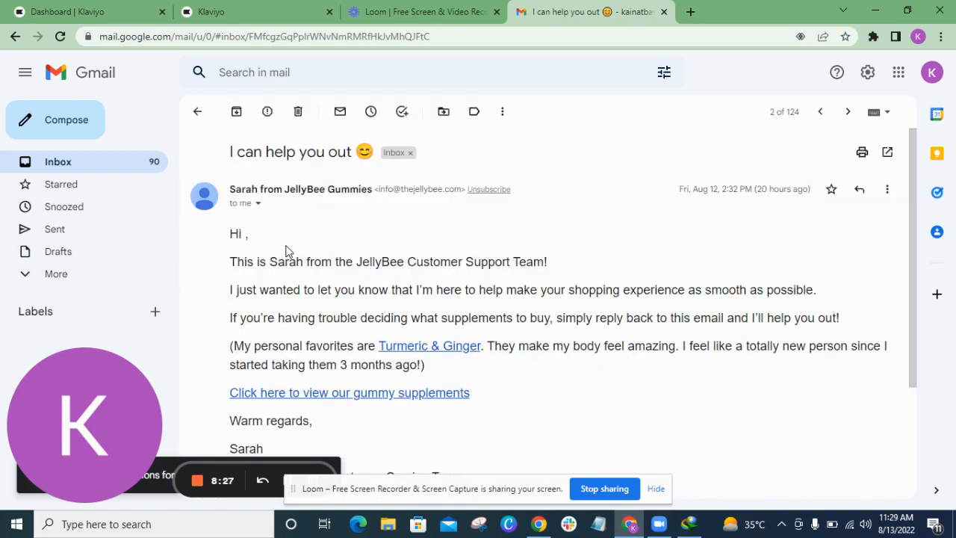
left_click(258, 204)
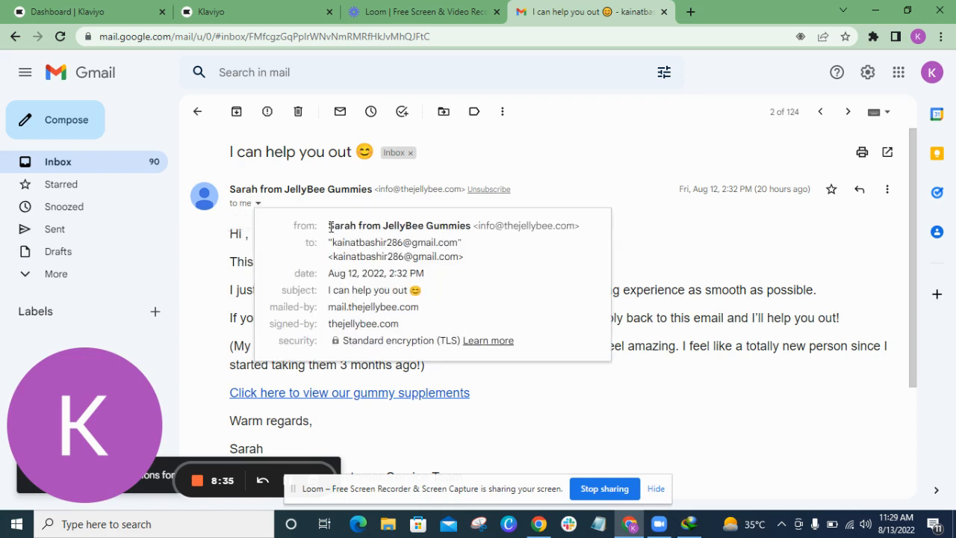
mouse_move(331, 226)
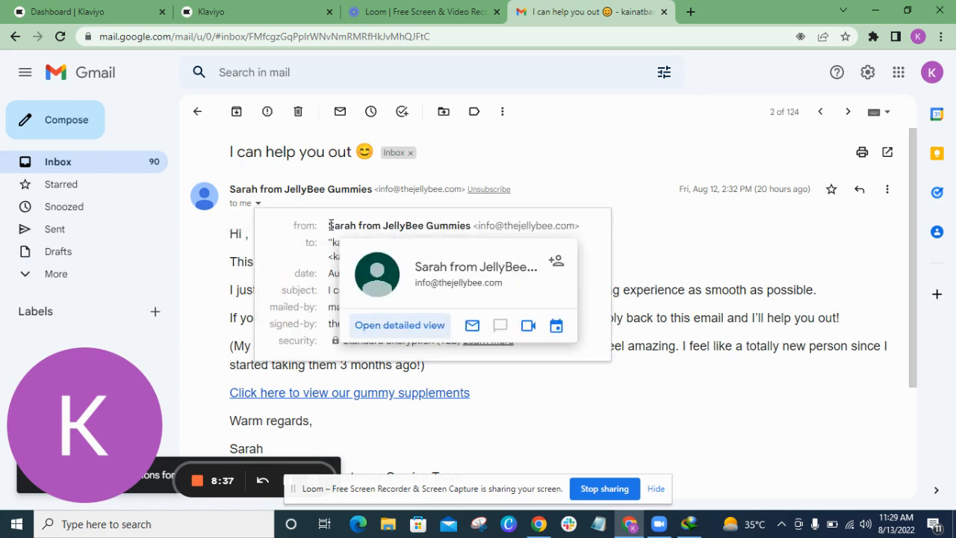
left_click_drag(330, 226, 594, 233)
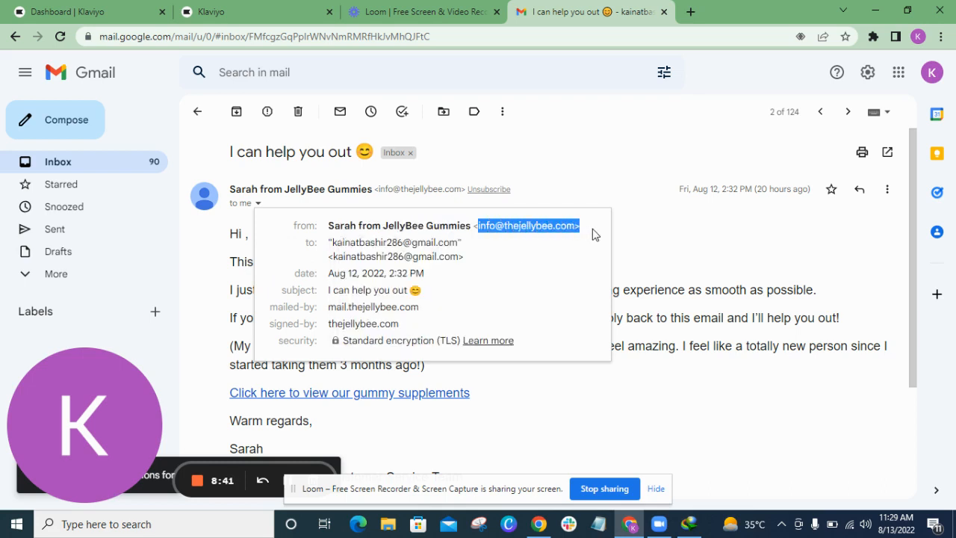
left_click(275, 9)
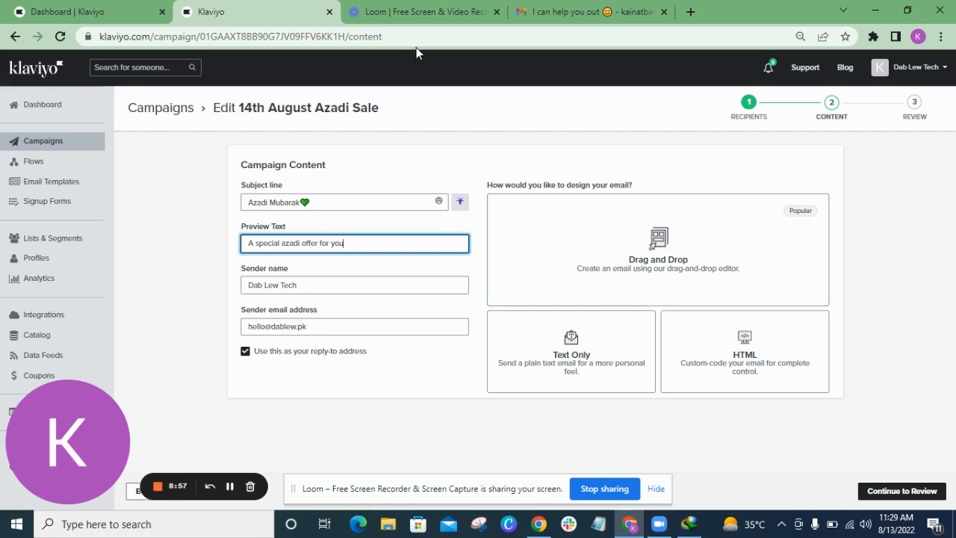
left_click(571, 11)
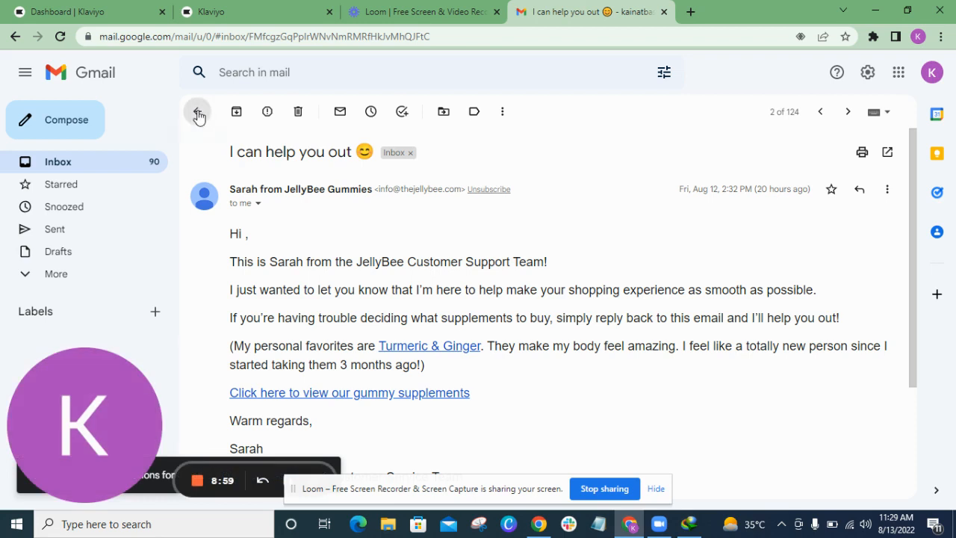
left_click(199, 113)
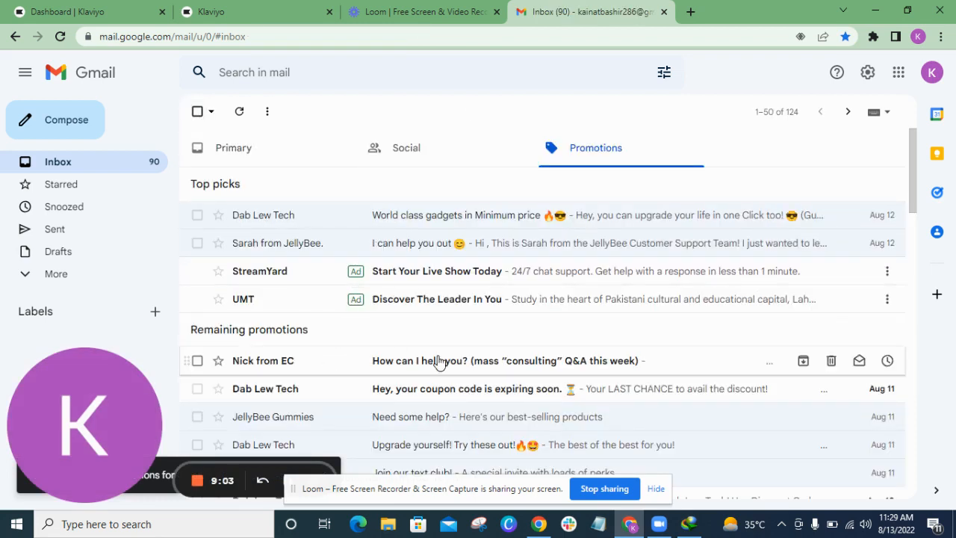
left_click(408, 219)
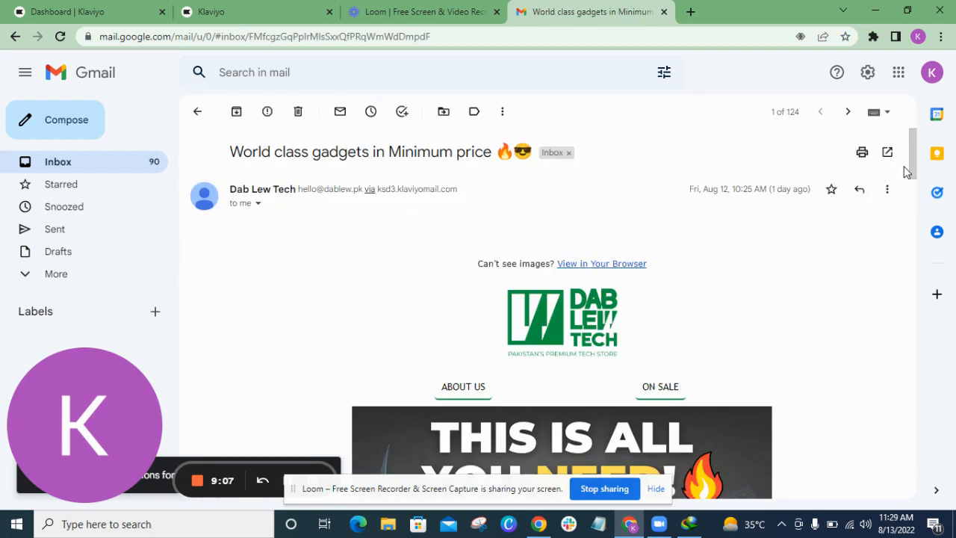
left_click_drag(906, 171, 906, 62)
left_click(261, 9)
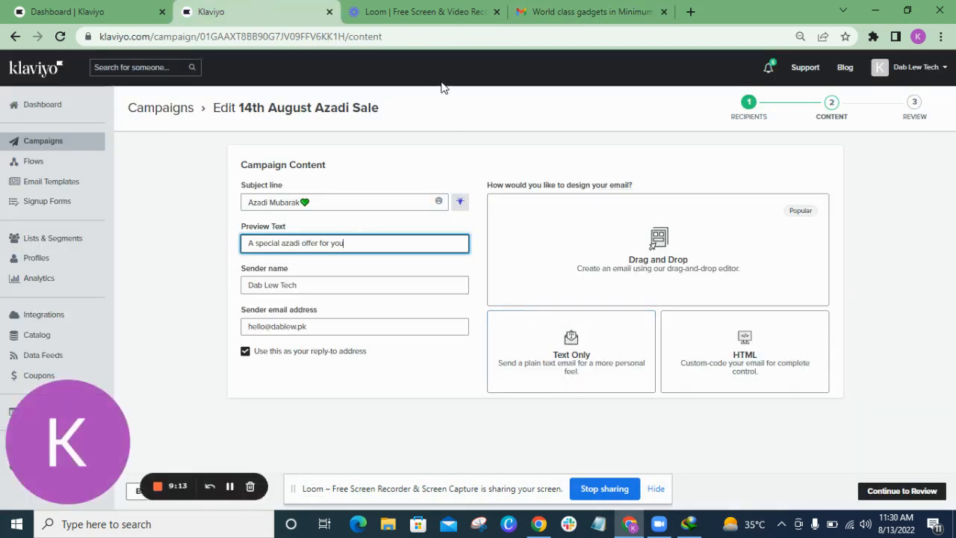
Step: Reopen JellyBee's "I can help you out" email in Gmail as a text-only example, read it through, and return to Klaviyo
left_click(562, 7)
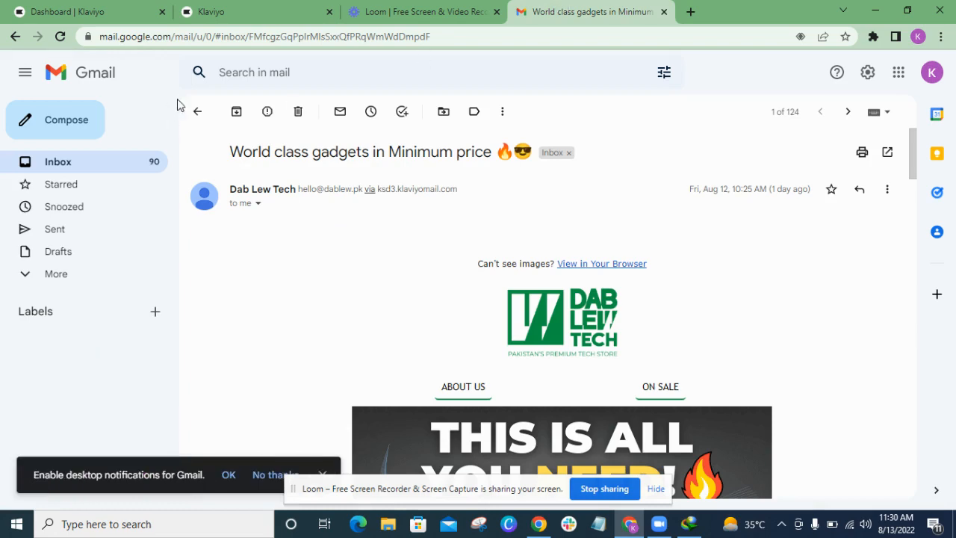
left_click(197, 111)
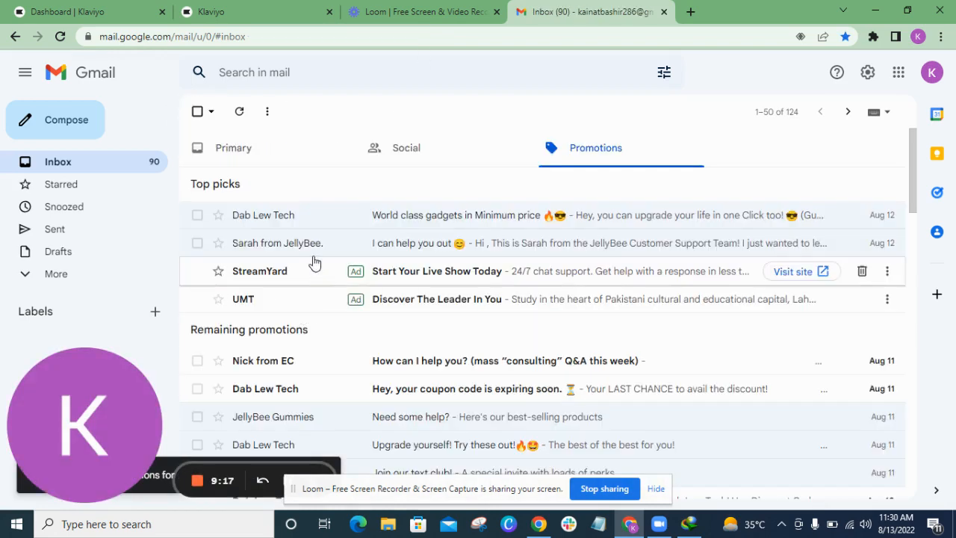
left_click(310, 249)
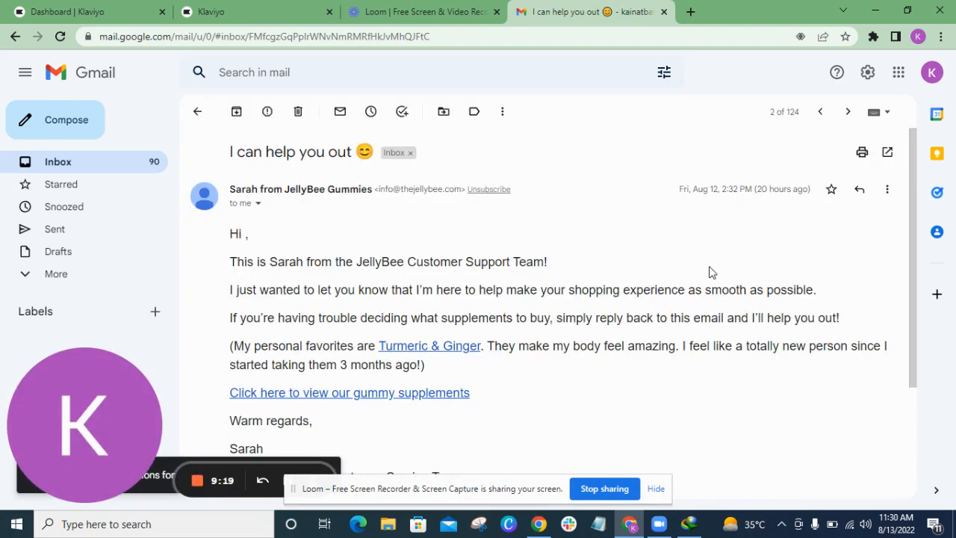
left_click_drag(916, 226, 922, 280)
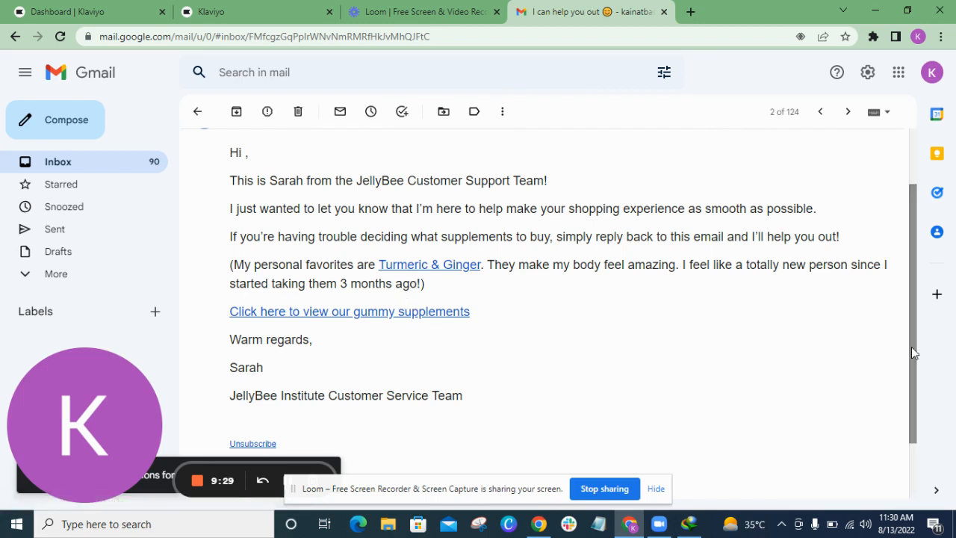
left_click_drag(912, 347, 911, 287)
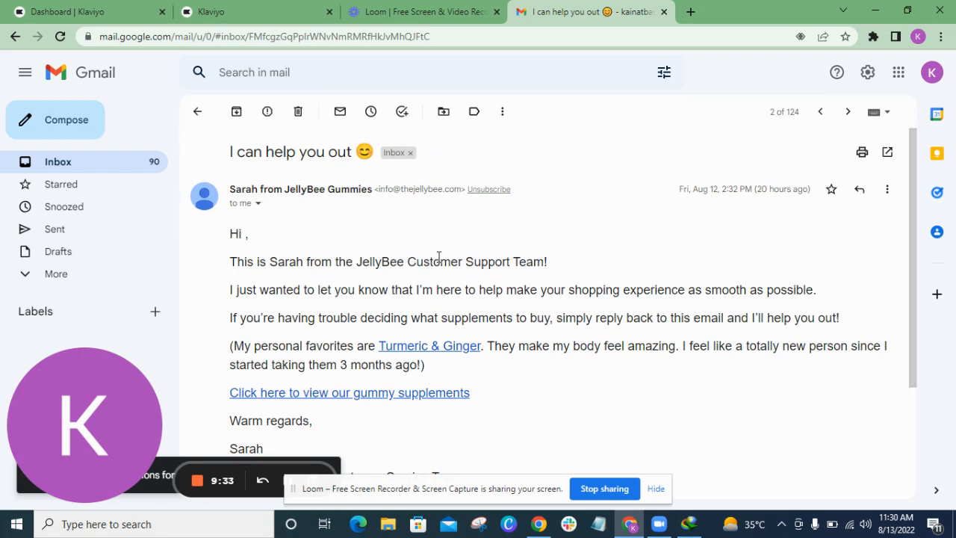
left_click(282, 11)
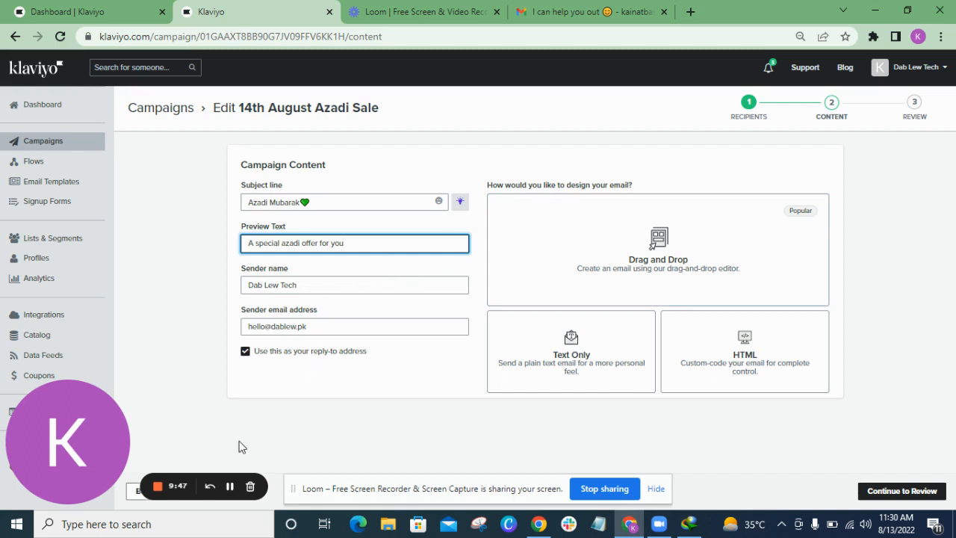
left_click(229, 487)
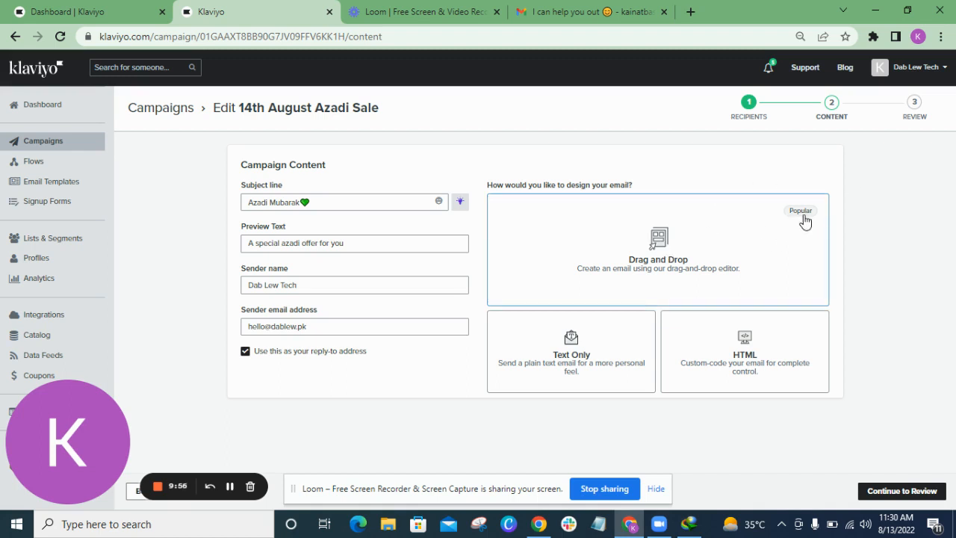
Step: Choose the drag-and-drop editor for the email, browse the Basic and My Templates collections, and return to the Themed templates
left_click(696, 248)
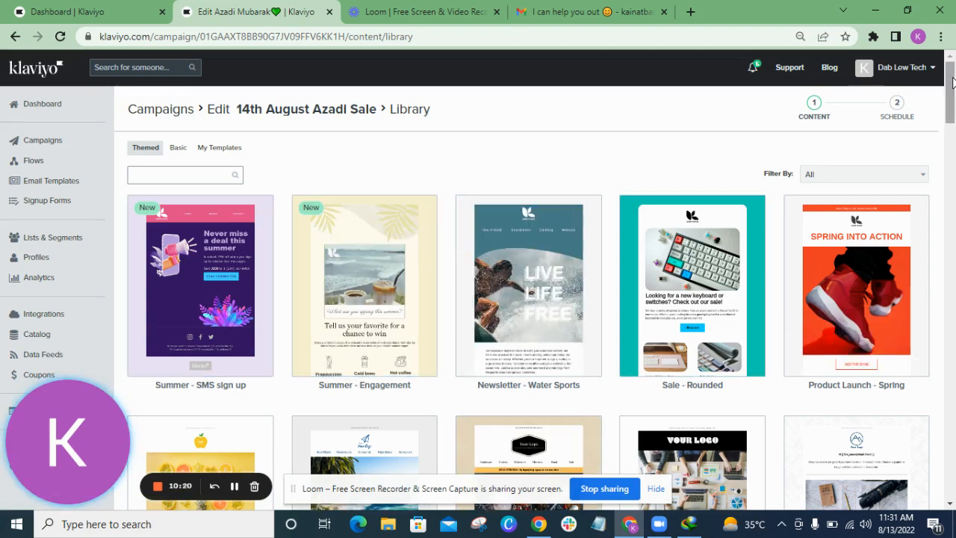
mouse_move(955, 64)
left_mouse_down()
mouse_move(954, 396)
mouse_move(952, 77)
left_mouse_up()
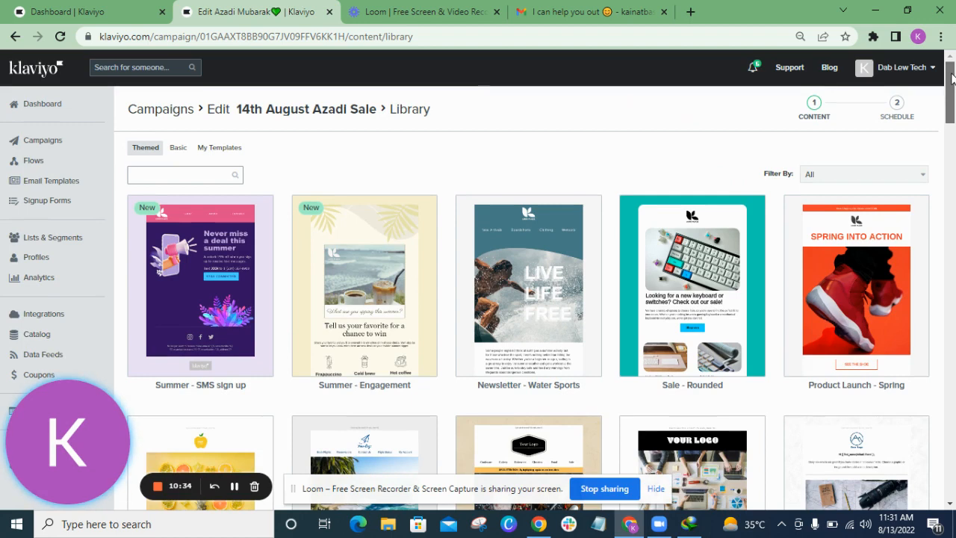
left_click(174, 149)
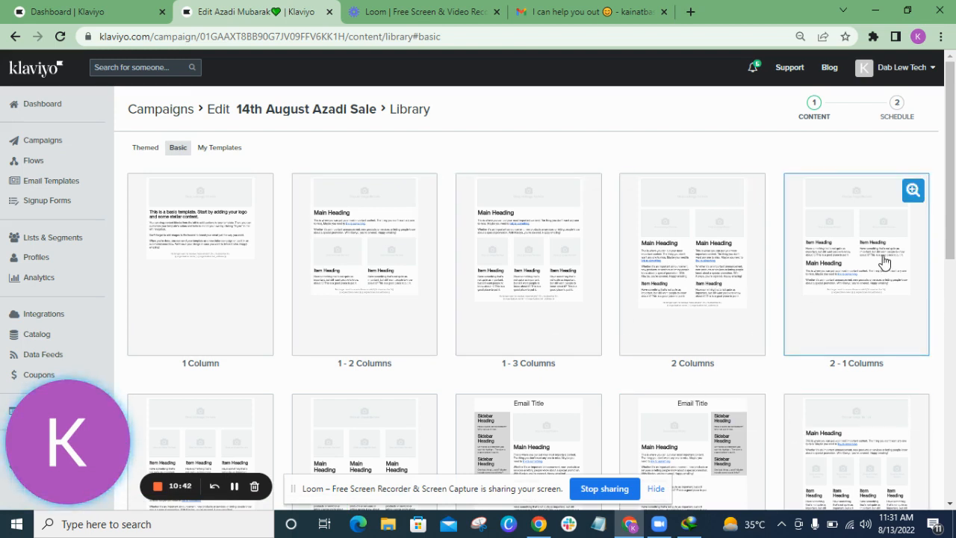
left_click(224, 149)
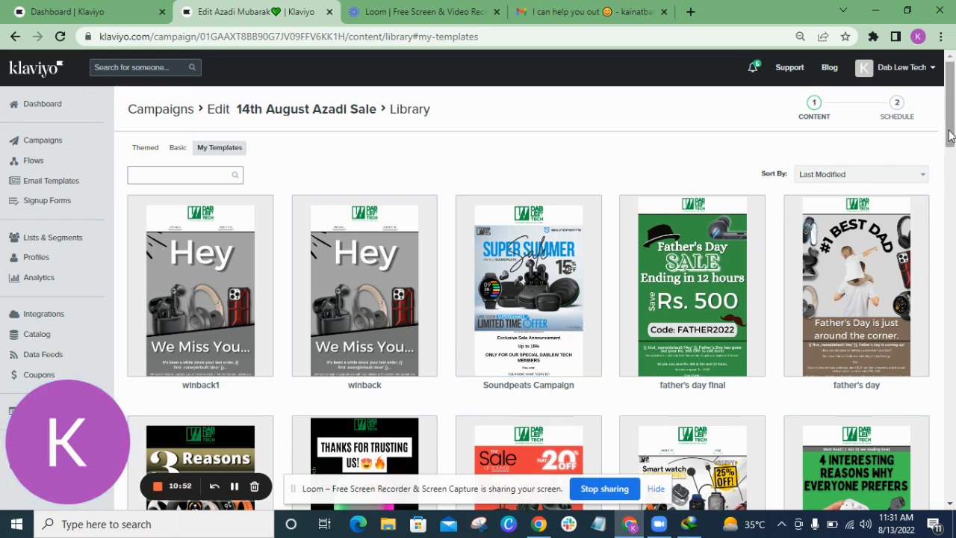
scroll(950, 134, "down", 3)
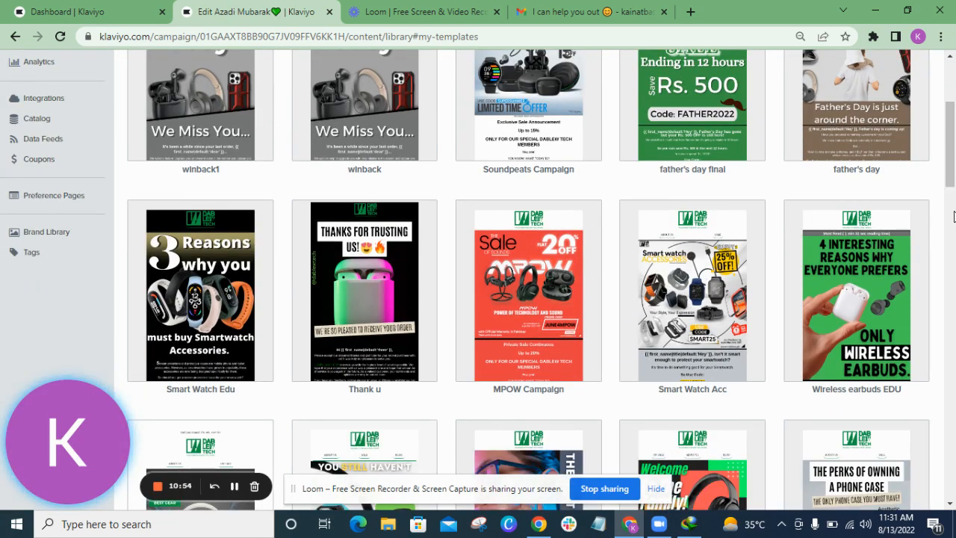
left_click_drag(952, 179, 955, 134)
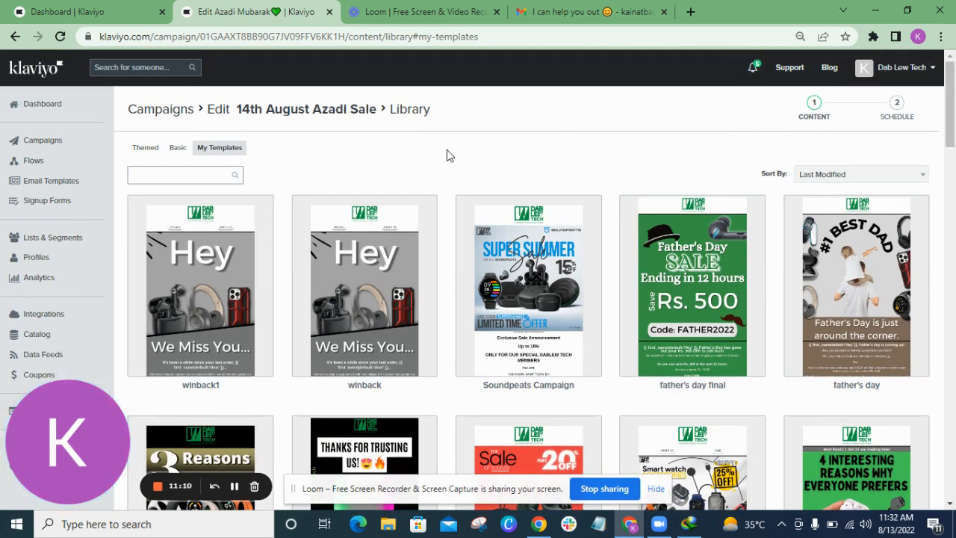
left_click(149, 151)
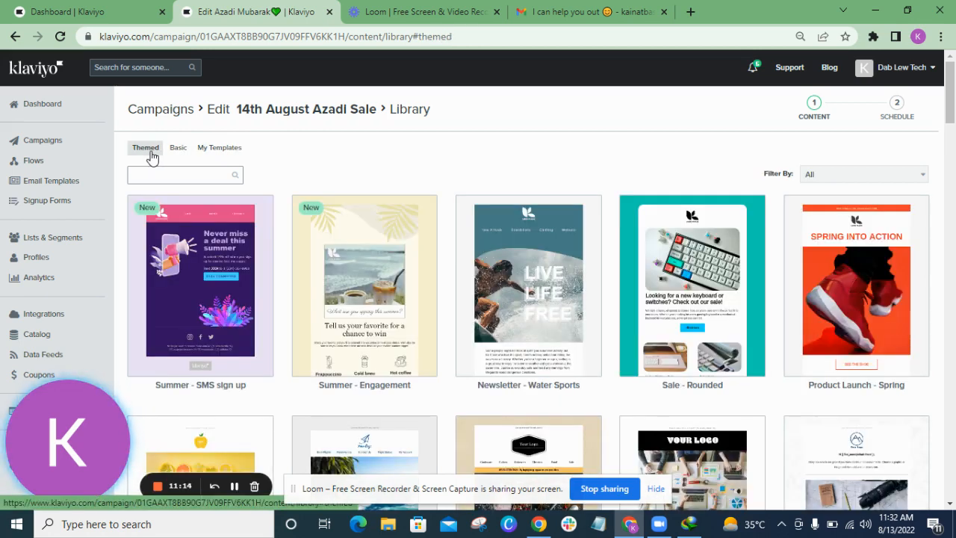
Step: Try the "Summer - SMS sign up" template for the campaign email and go back to the template library
left_click(240, 327)
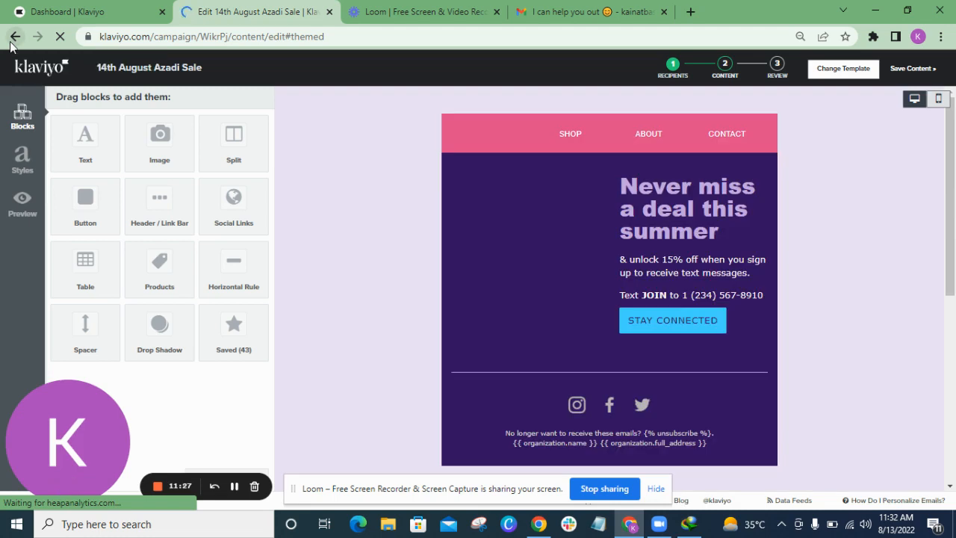
left_click(13, 38)
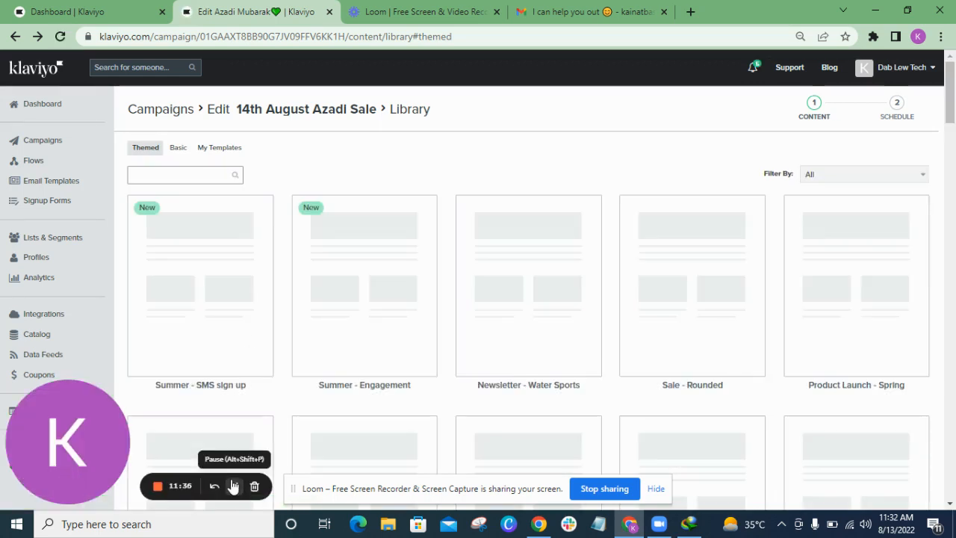
Step: Apply the "Sale - Rounded" themed template to the campaign email and look through its layout
left_click(674, 322)
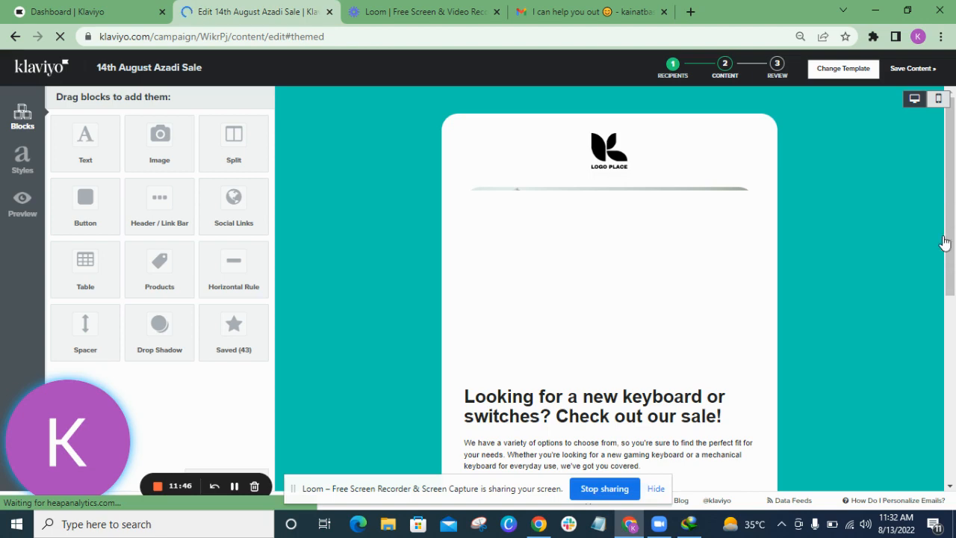
scroll(945, 242, "down", 3)
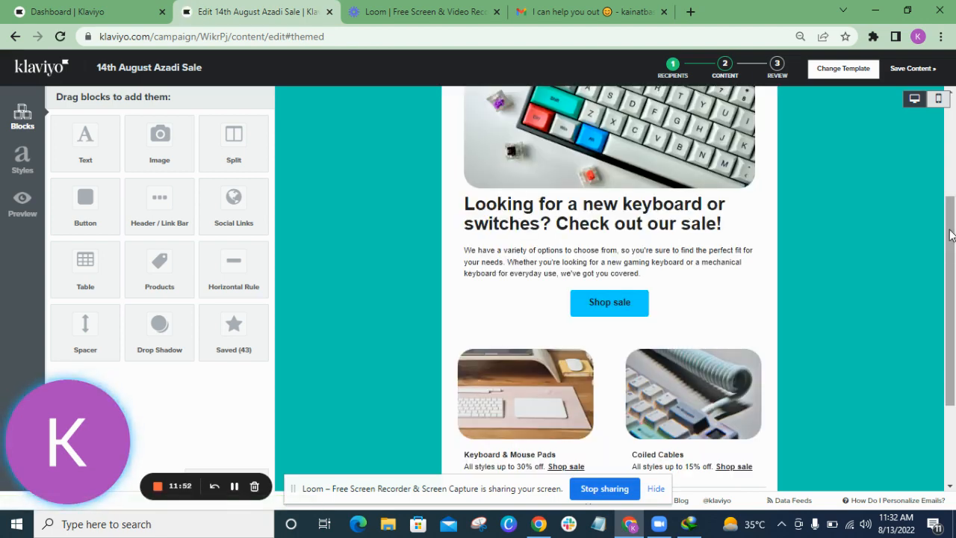
Step: Open the header logo for replacement and look through the image library, placeholder and upload/import sources
left_click_drag(950, 230, 955, 172)
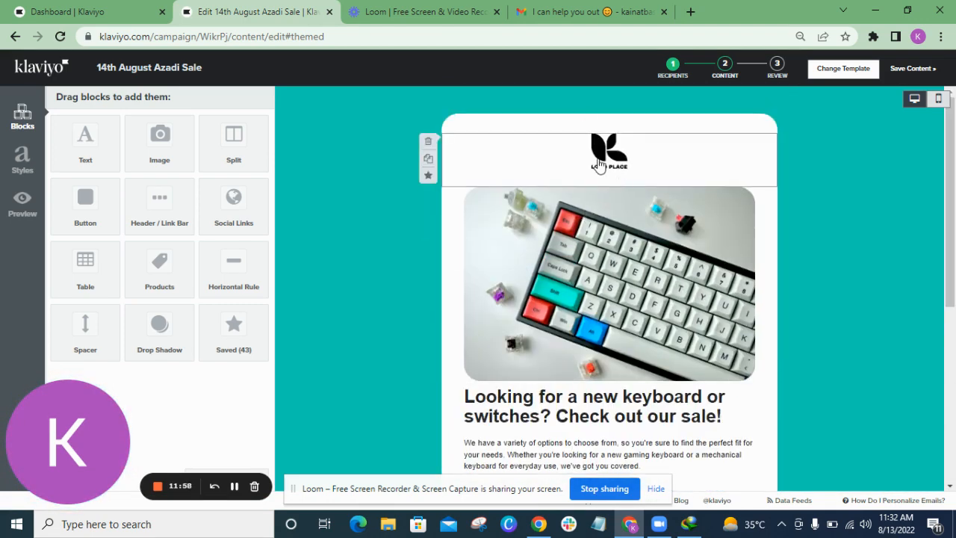
left_click(559, 162)
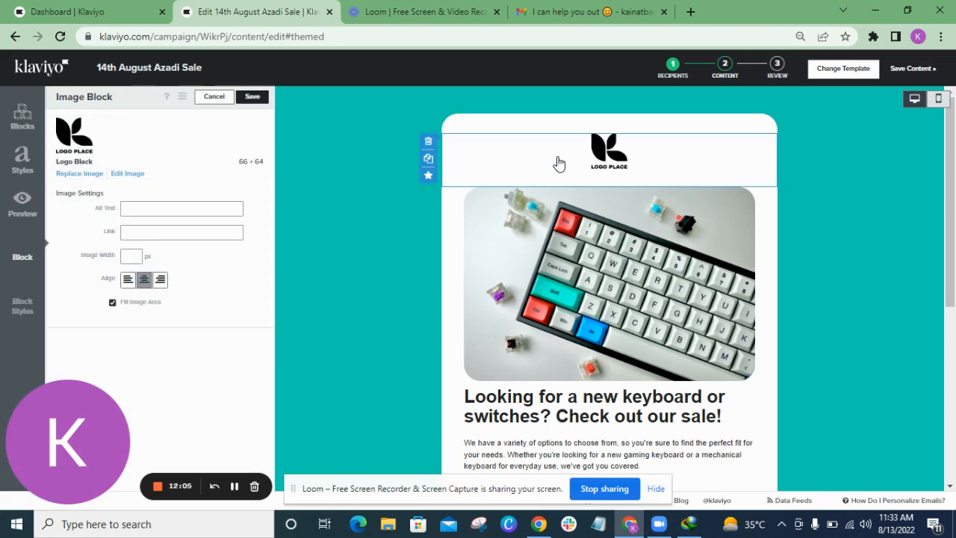
left_click(76, 176)
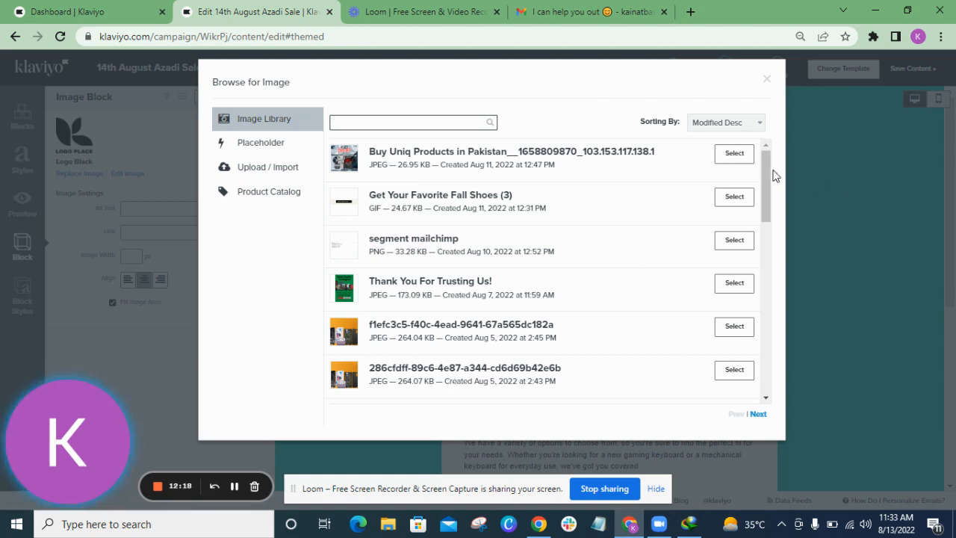
left_click_drag(770, 175, 819, 145)
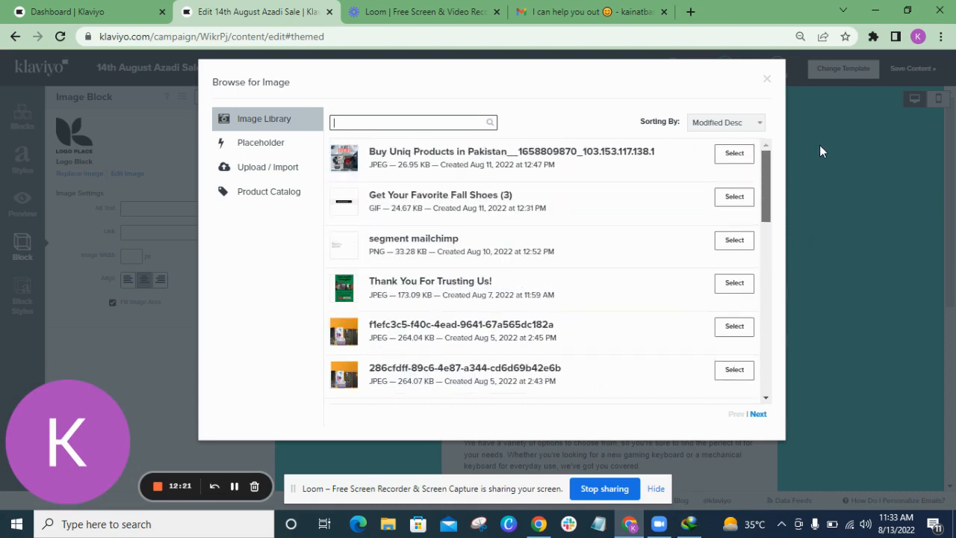
left_click(253, 144)
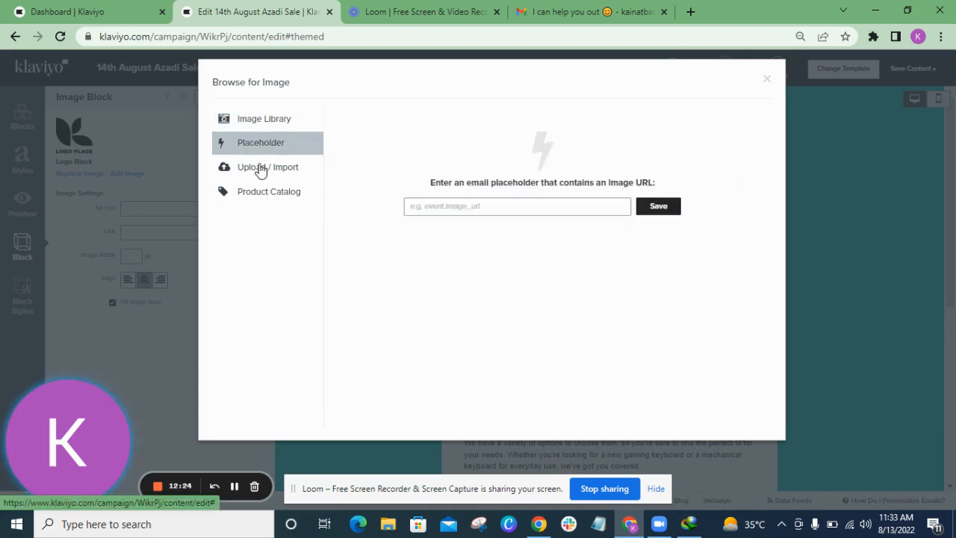
left_click(260, 171)
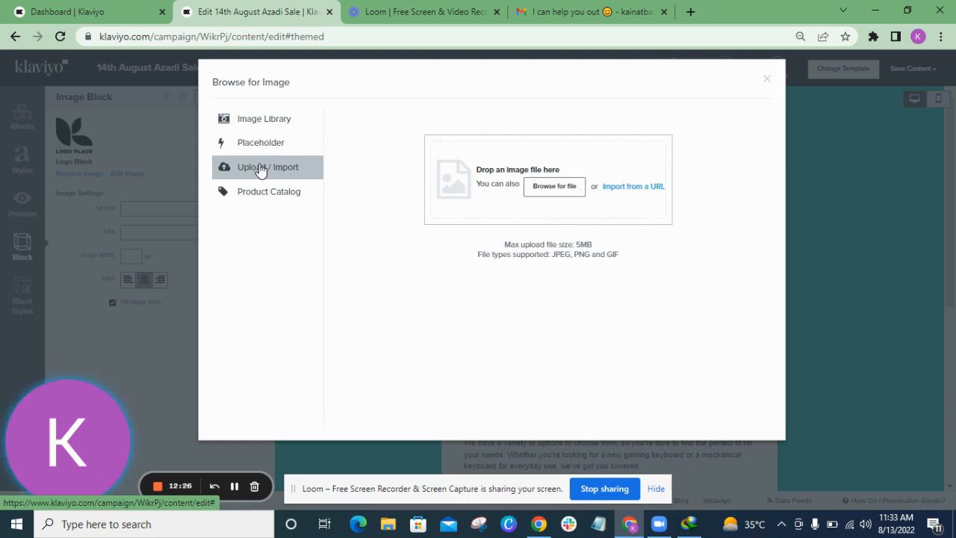
Step: Browse the Pictures and Downloads folders for an image file to upload, and cancel the file selection
left_click(557, 189)
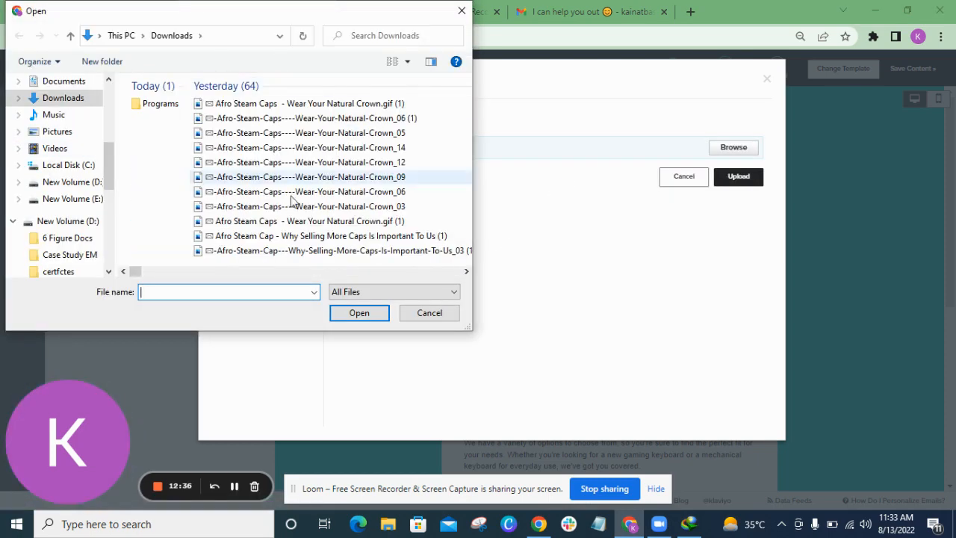
left_click(58, 132)
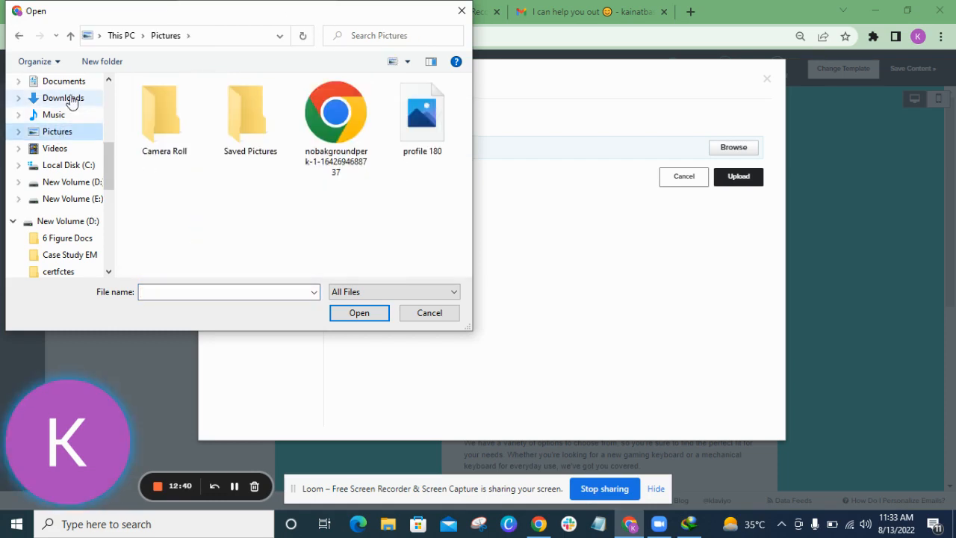
left_click(64, 98)
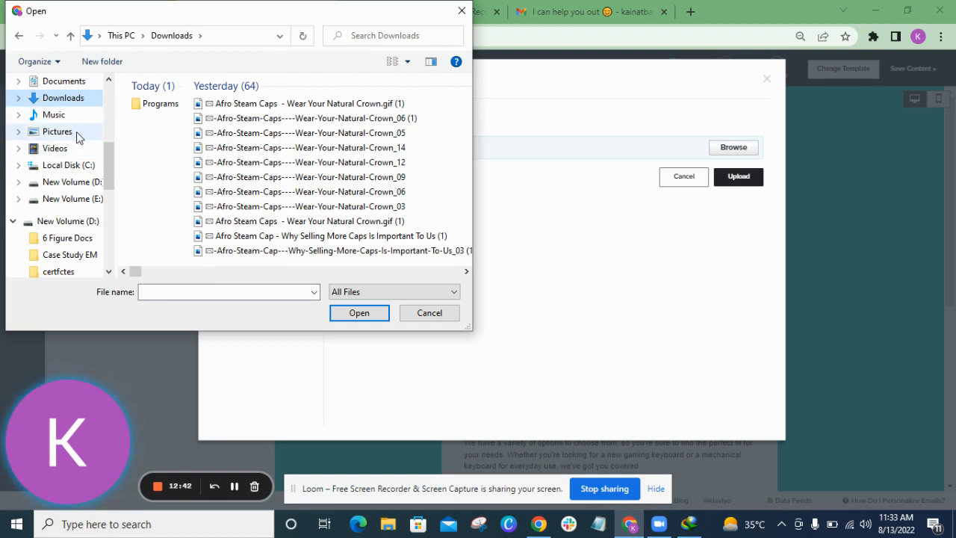
left_click(429, 313)
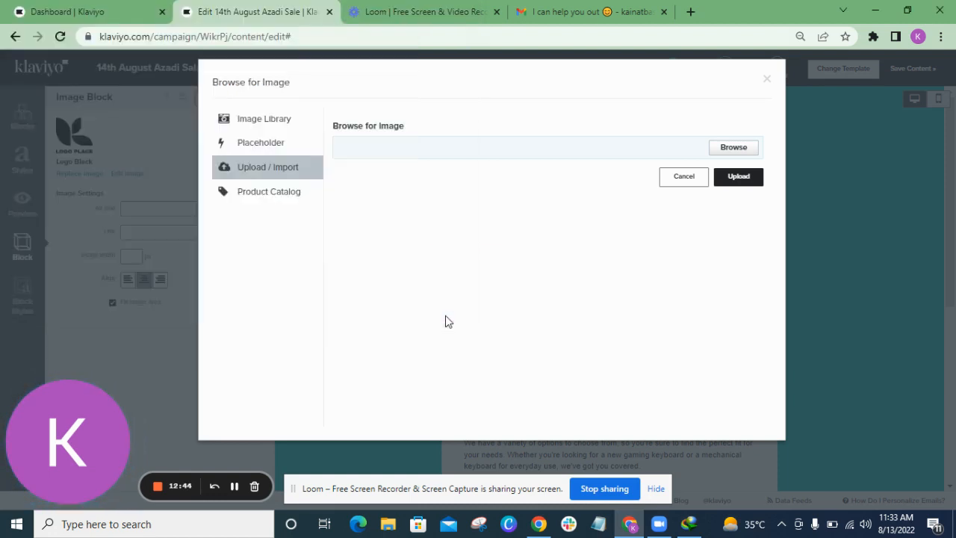
Step: Look through the product catalog as a source for the replacement image
left_click(275, 196)
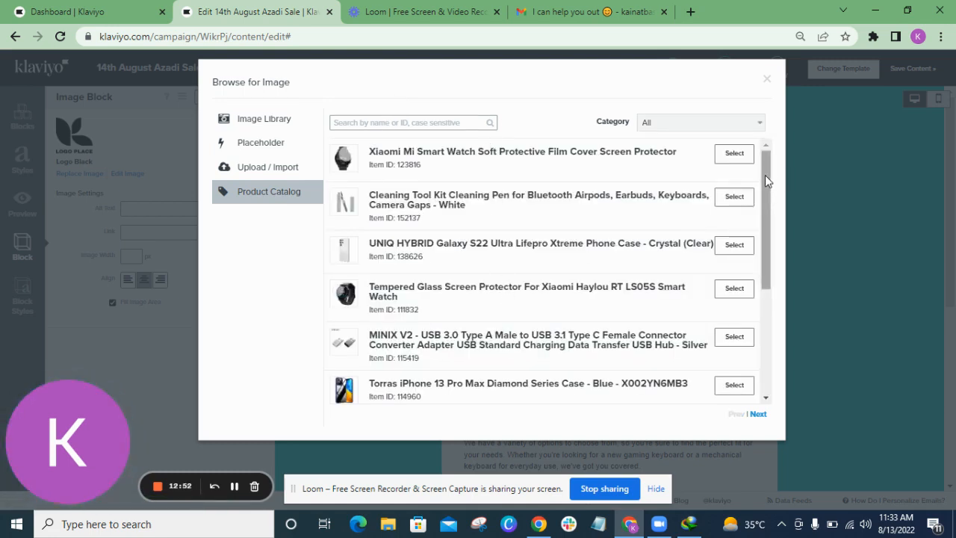
left_click_drag(765, 175, 784, 168)
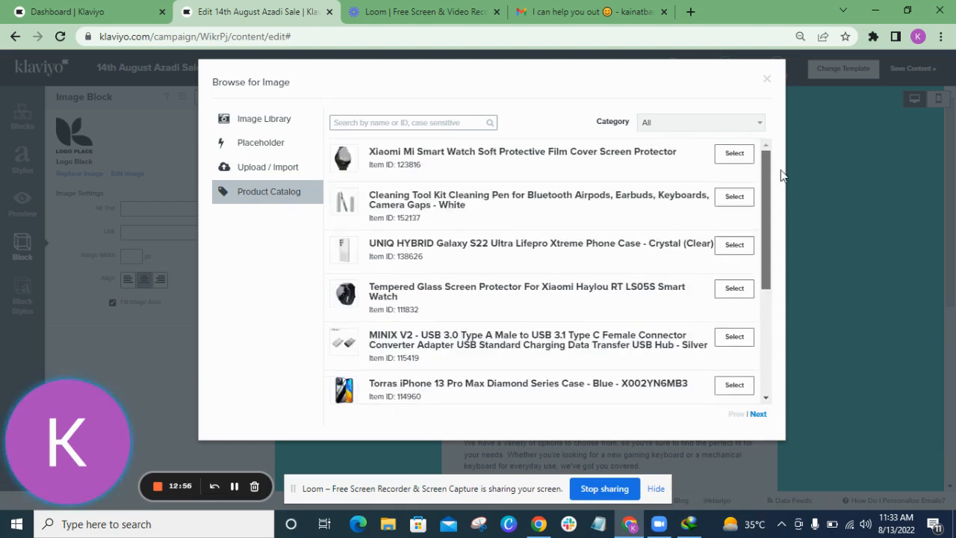
left_click(436, 123)
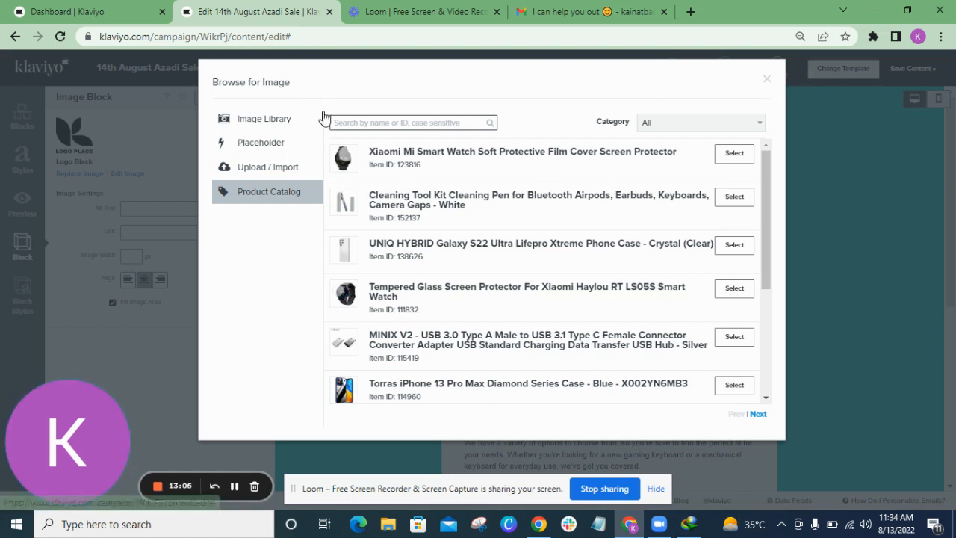
Step: Search the image library for "logo", replace the header logo with the newest "285x120-logo.1" and save the block
left_click(278, 122)
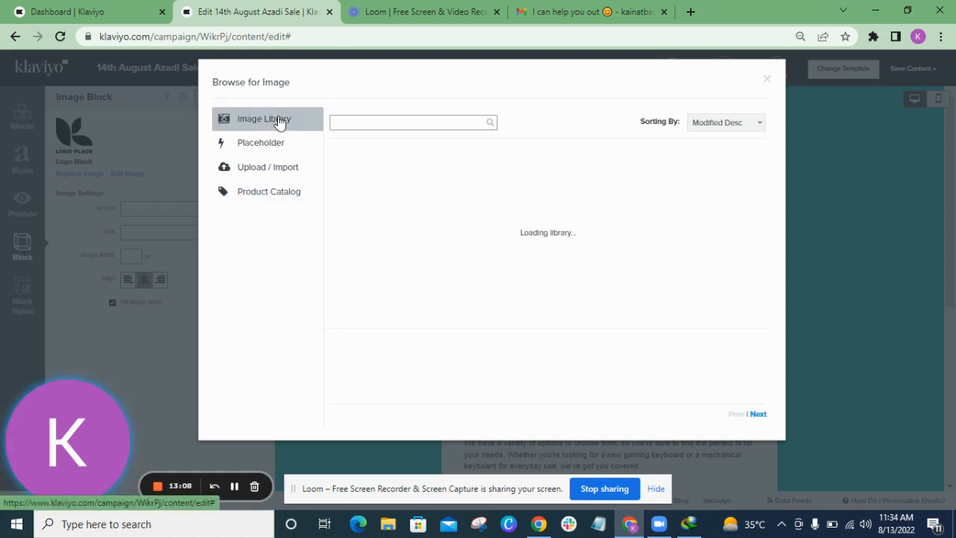
left_click(352, 121)
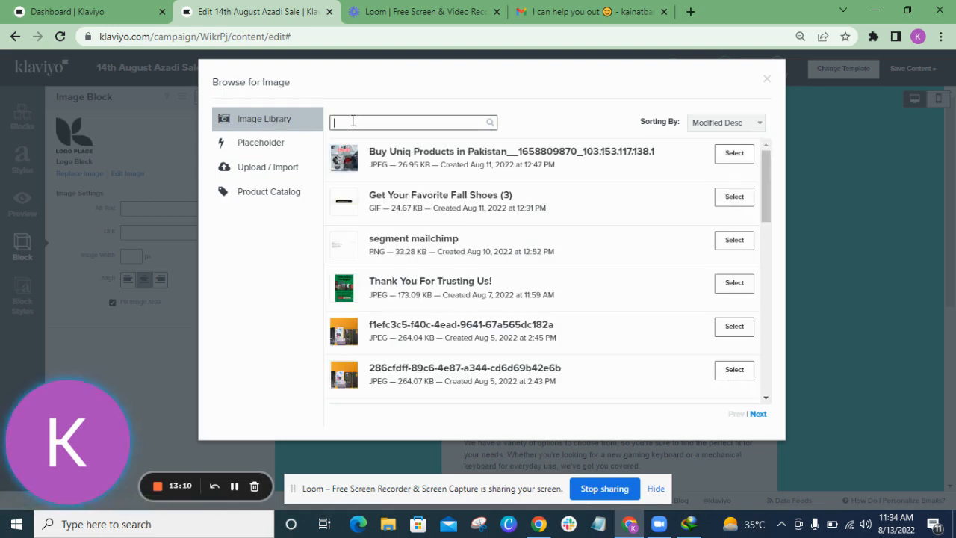
type("logo")
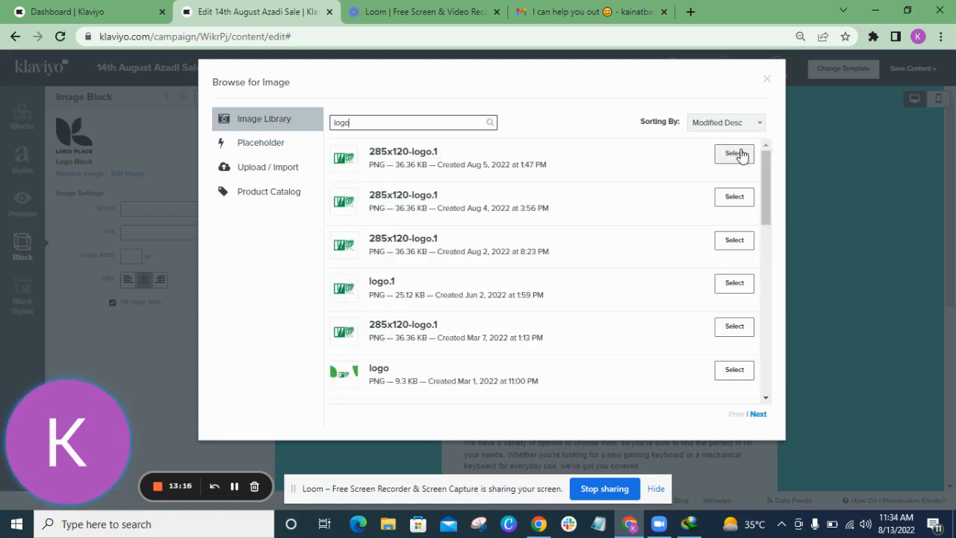
left_click(737, 154)
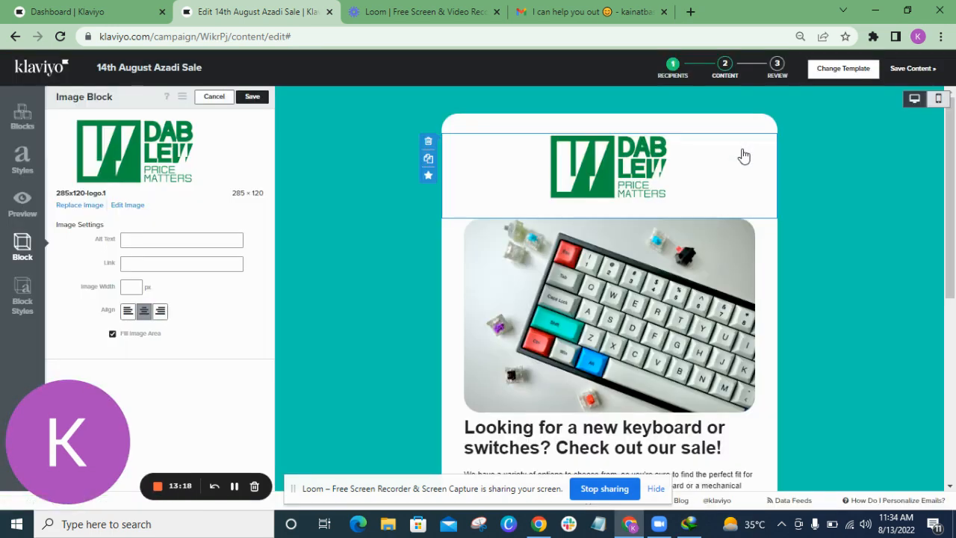
left_click(247, 100)
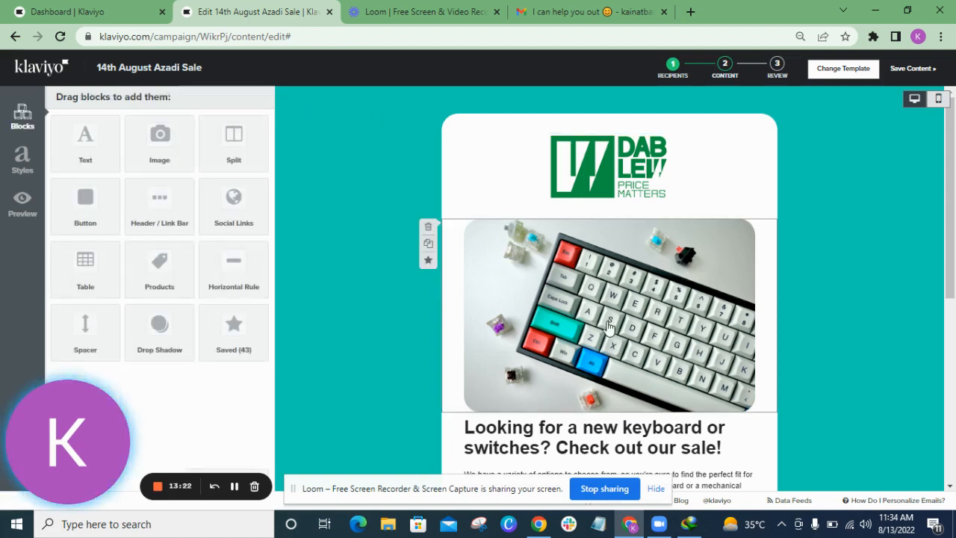
left_click_drag(953, 180, 955, 439)
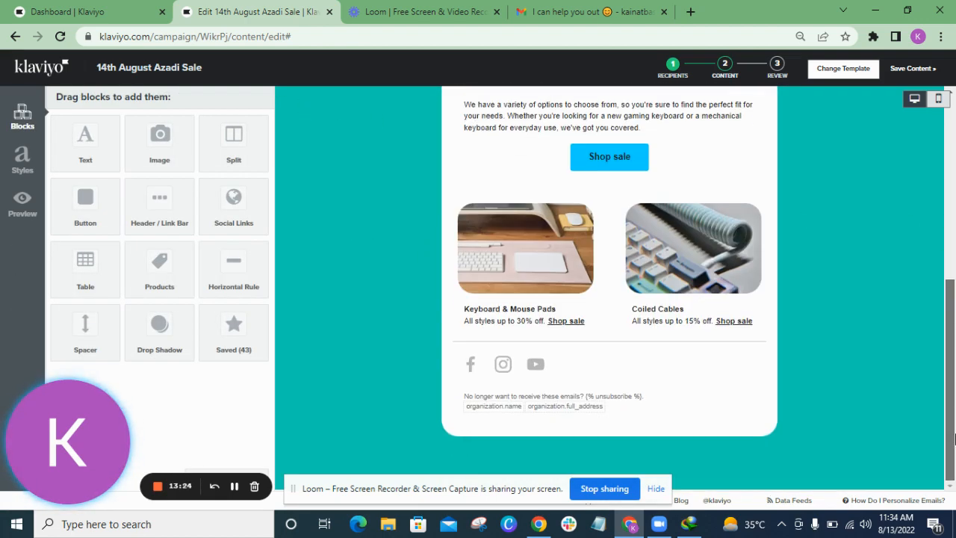
left_click_drag(955, 380, 950, 133)
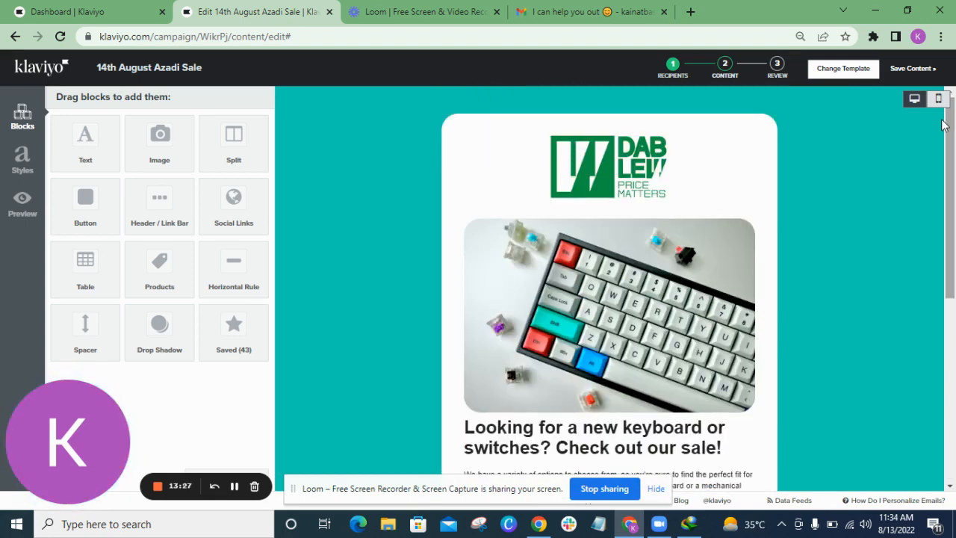
Step: Change the campaign email's template to the drag-and-drop Basic layout "1 Column"
left_click(860, 72)
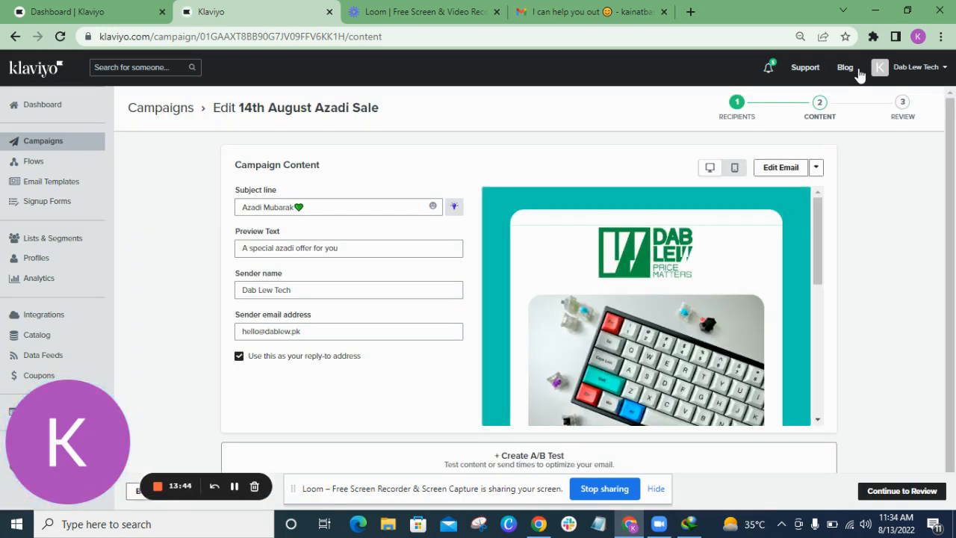
left_click(817, 168)
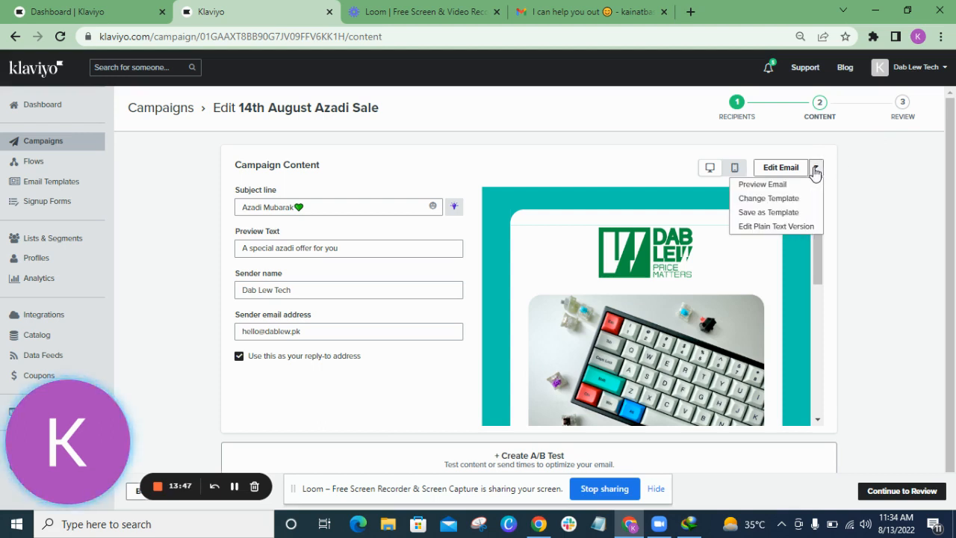
left_click(792, 202)
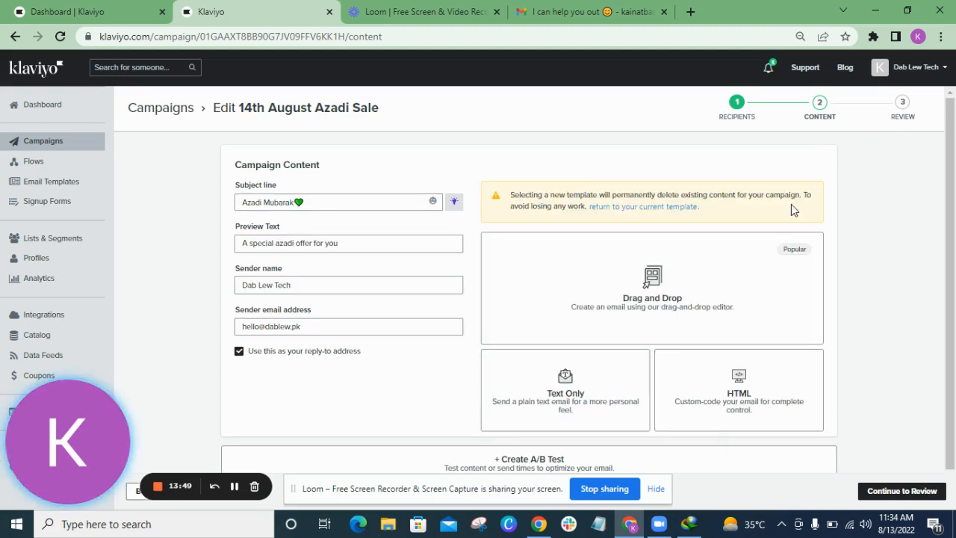
left_click(689, 284)
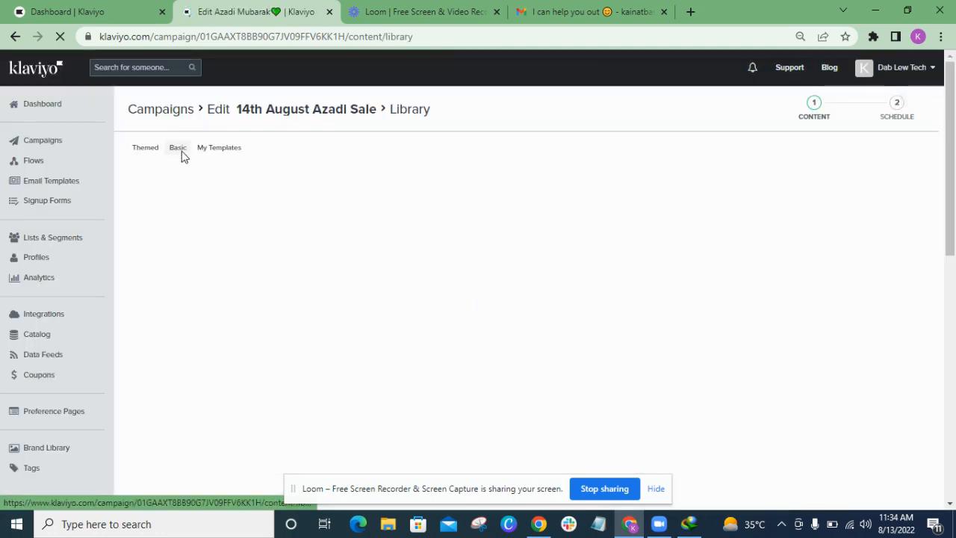
left_click(180, 152)
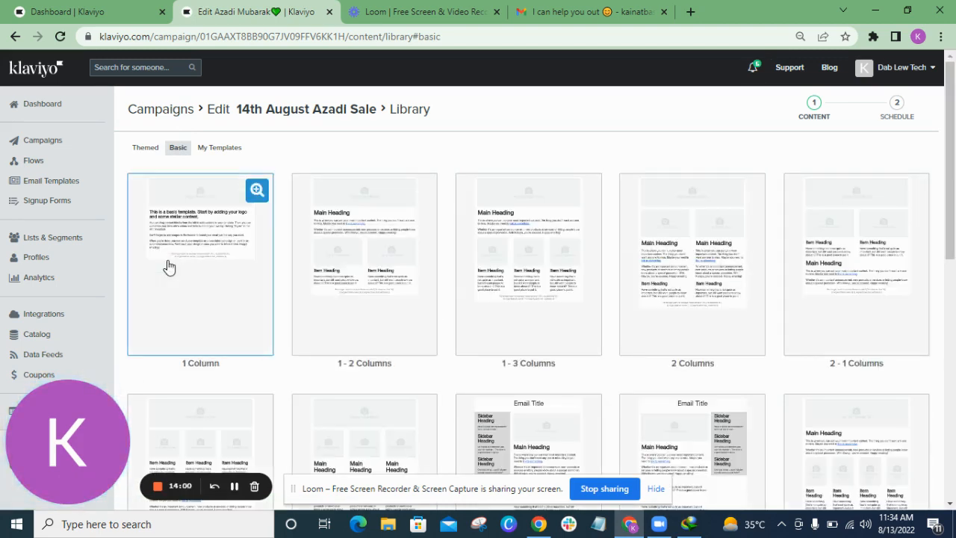
left_click(169, 267)
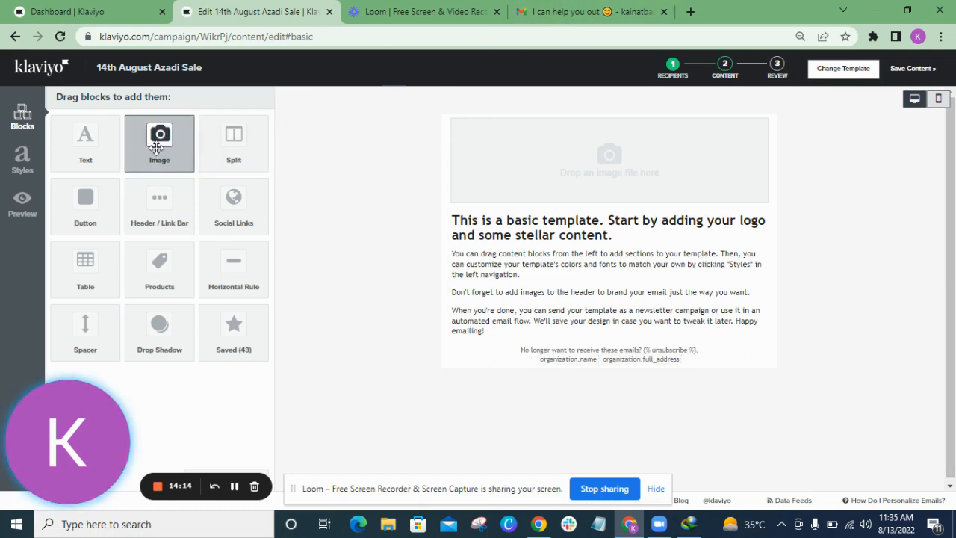
Step: Add an image block above the template's image placeholder and fill it with the newest "285x120-logo.1" from the image library
mouse_move(156, 148)
left_mouse_down()
mouse_move(590, 93)
mouse_move(576, 124)
left_mouse_up()
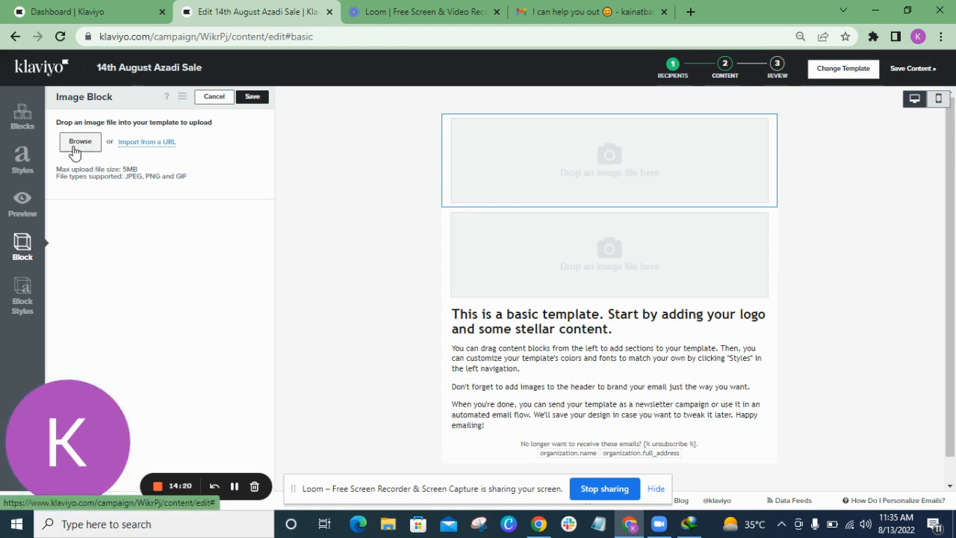
left_click(78, 143)
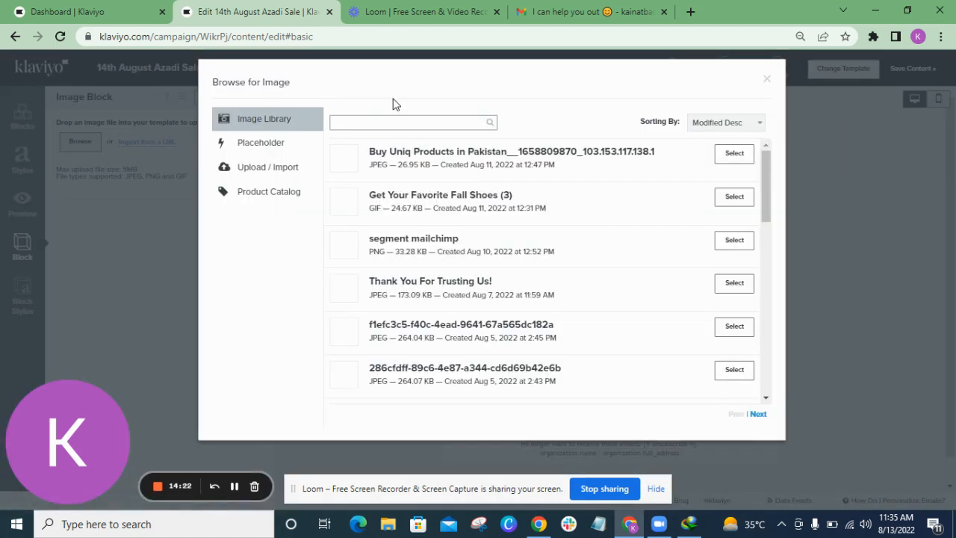
left_click(383, 119)
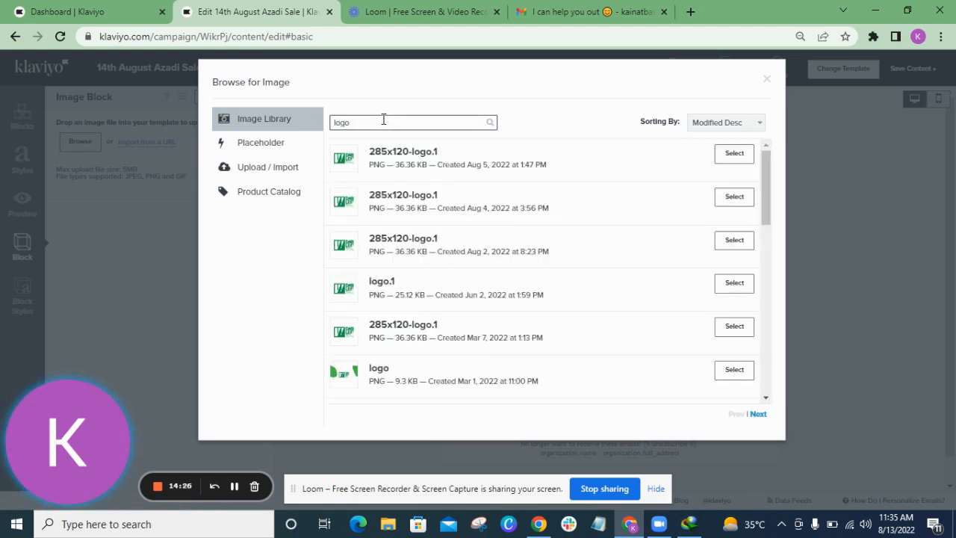
left_click(734, 153)
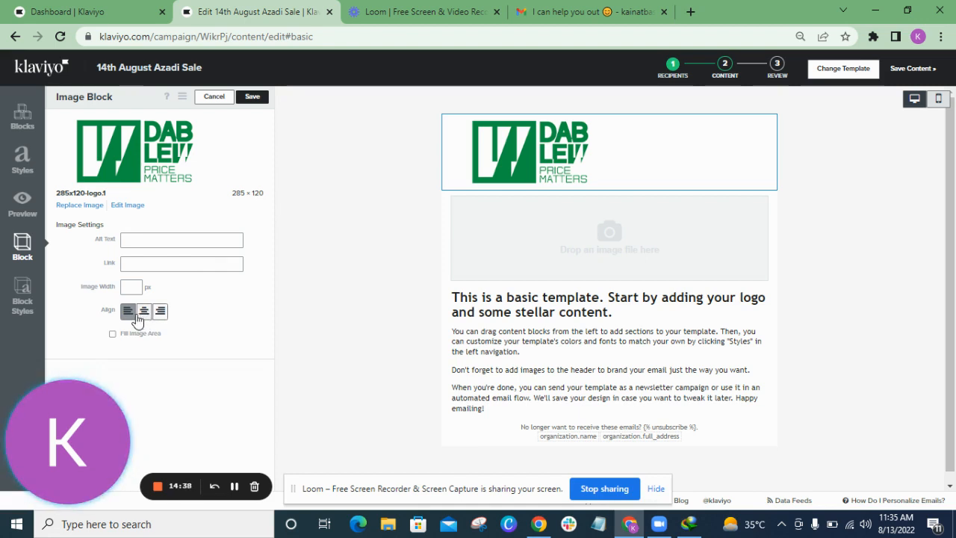
Step: Center the logo in its block, turn on Fill Image Area and set the image width to 300 px
left_click(144, 320)
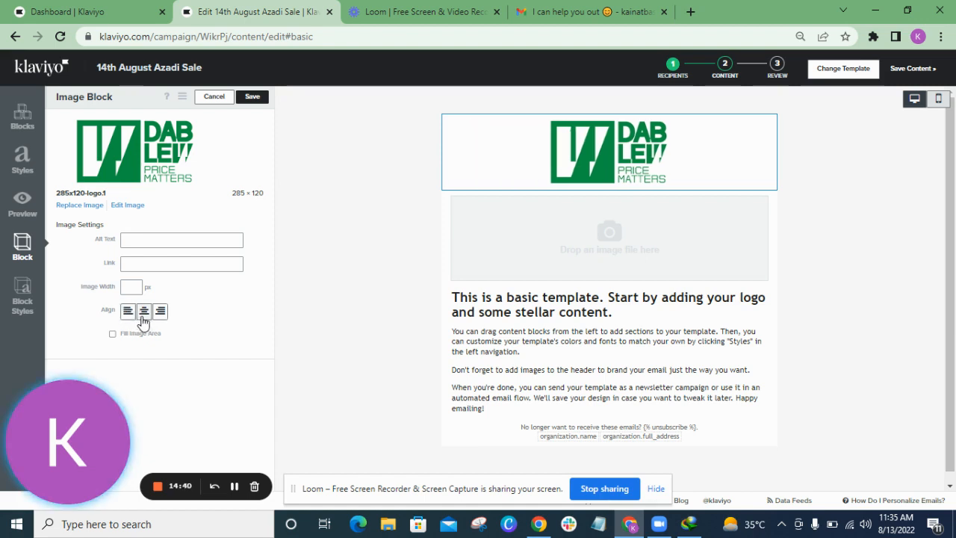
left_click(161, 317)
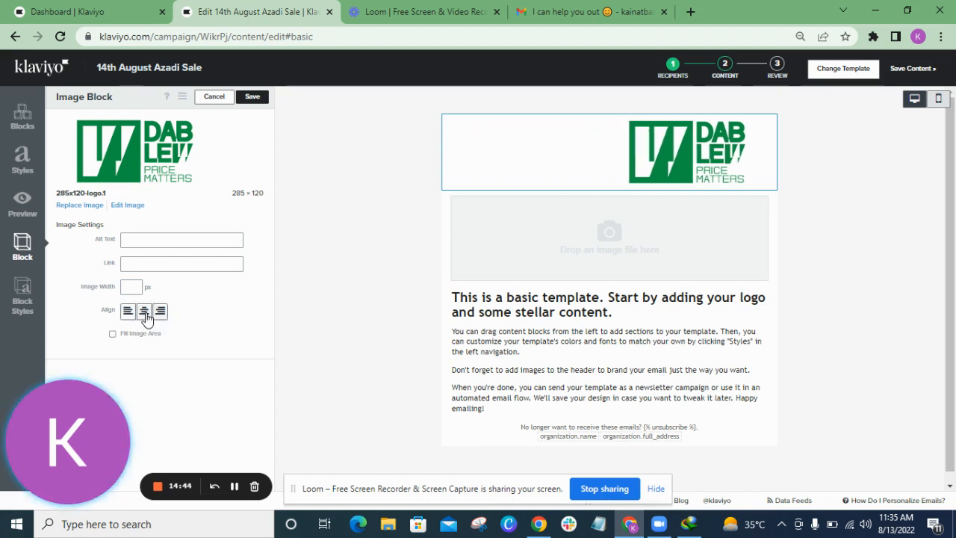
left_click(144, 320)
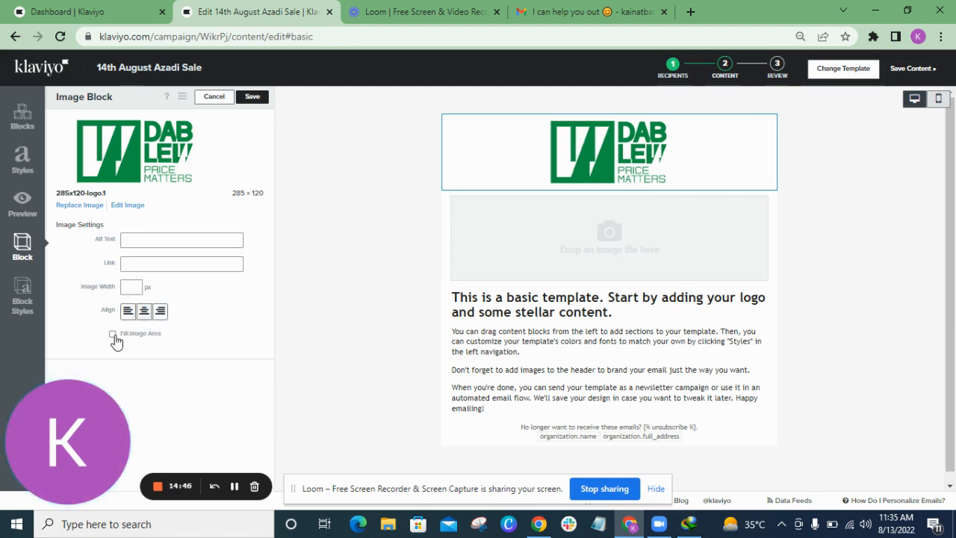
left_click(113, 335)
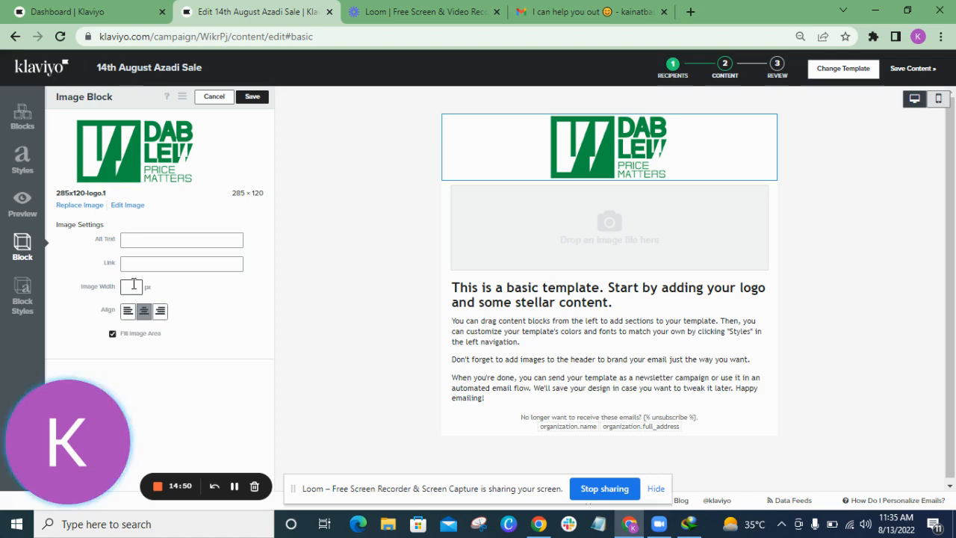
type("300")
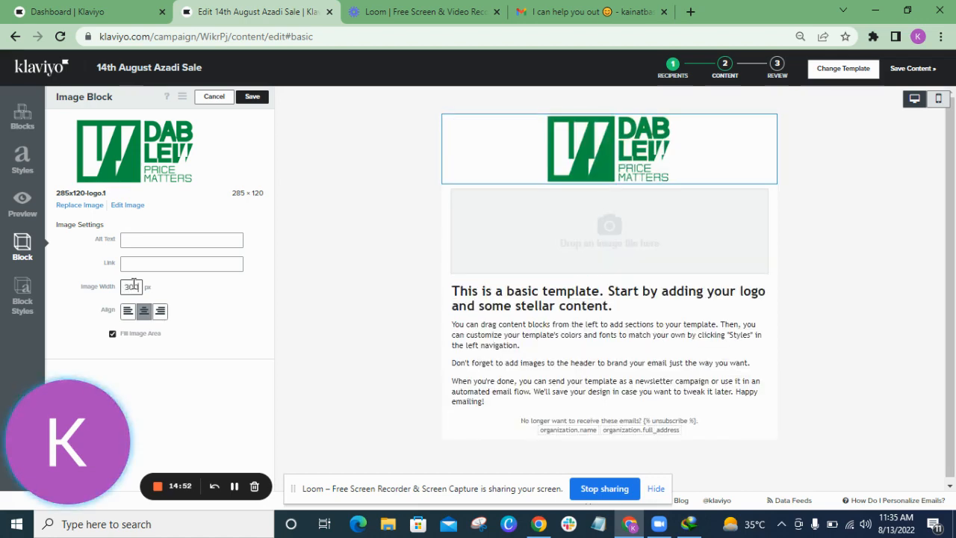
Step: Try an image width of 200 px for the logo in the top image block
key("BackSpace")
key("BackSpace")
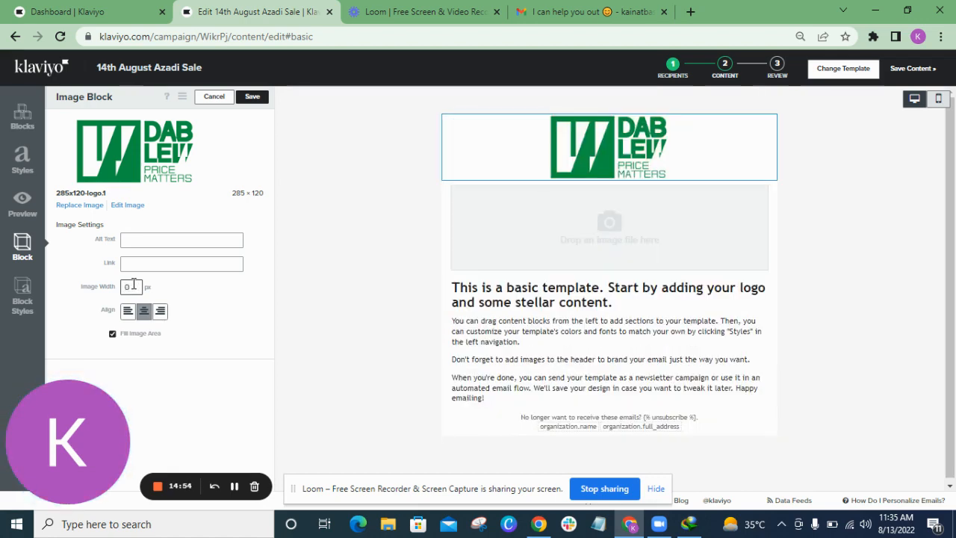
key("BackSpace")
type("200")
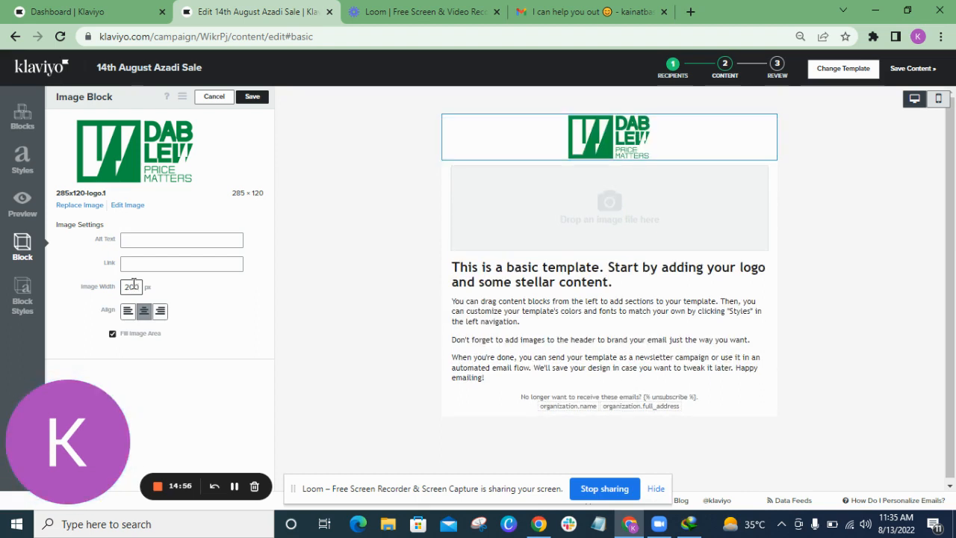
Step: Set the logo's image width to 250 px
key("BackSpace")
key("BackSpace")
key("BackSpace")
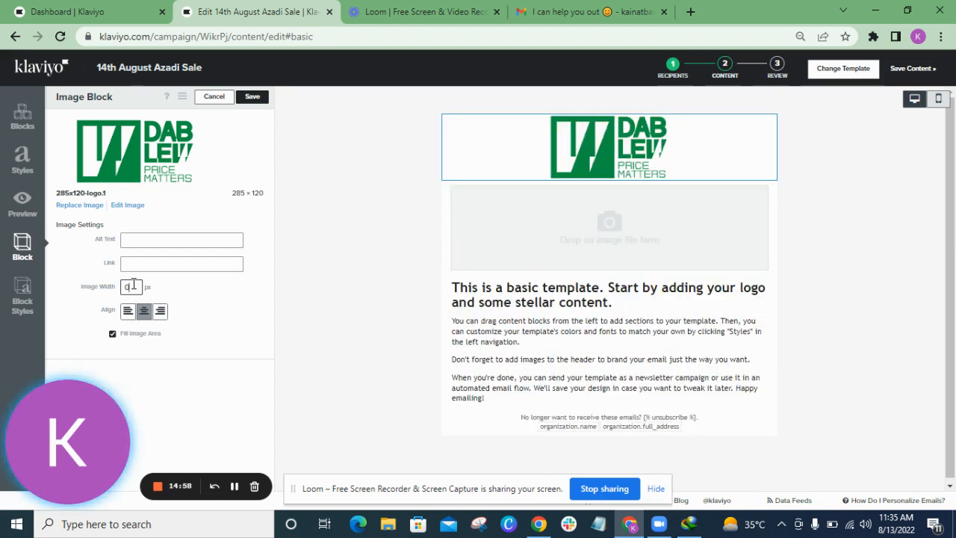
type("2")
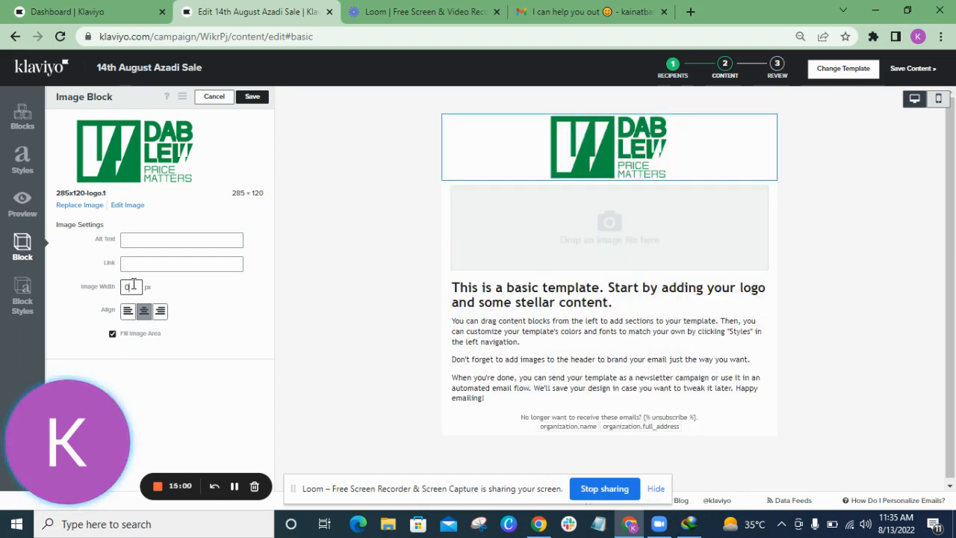
type("5")
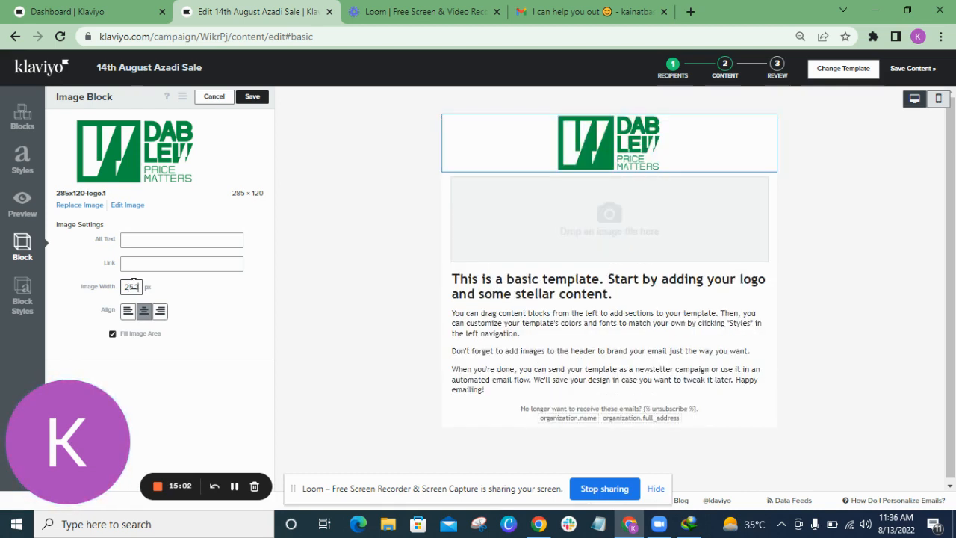
type("0")
left_click(161, 261)
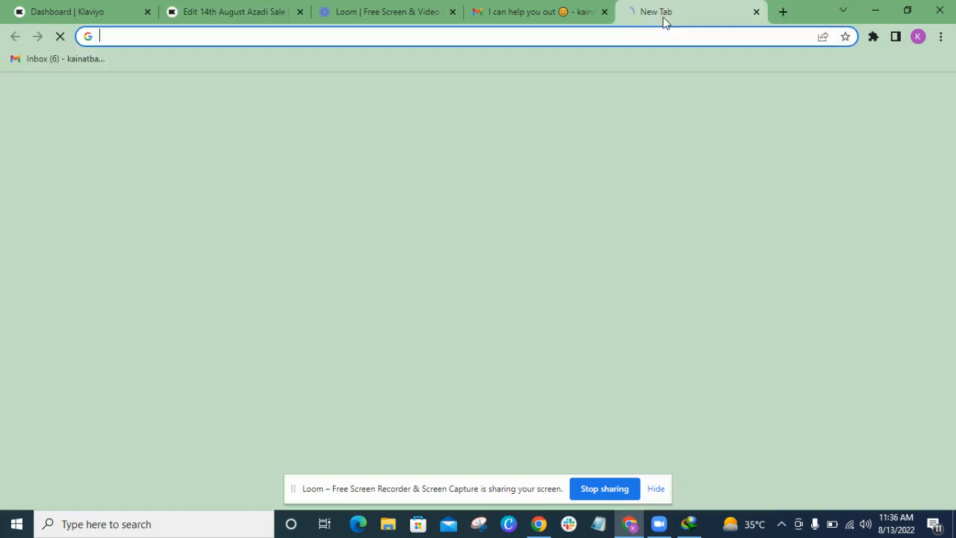
left_click(691, 12)
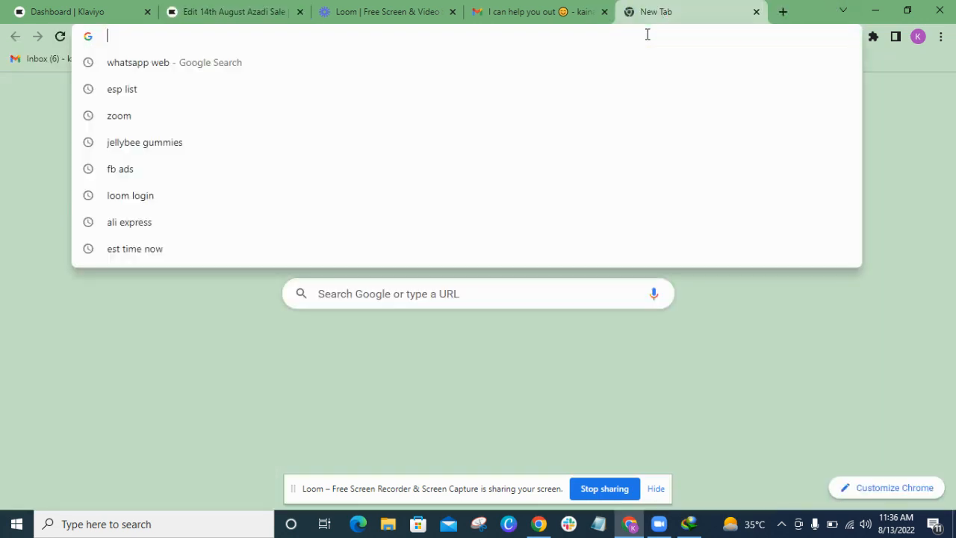
type("dablew")
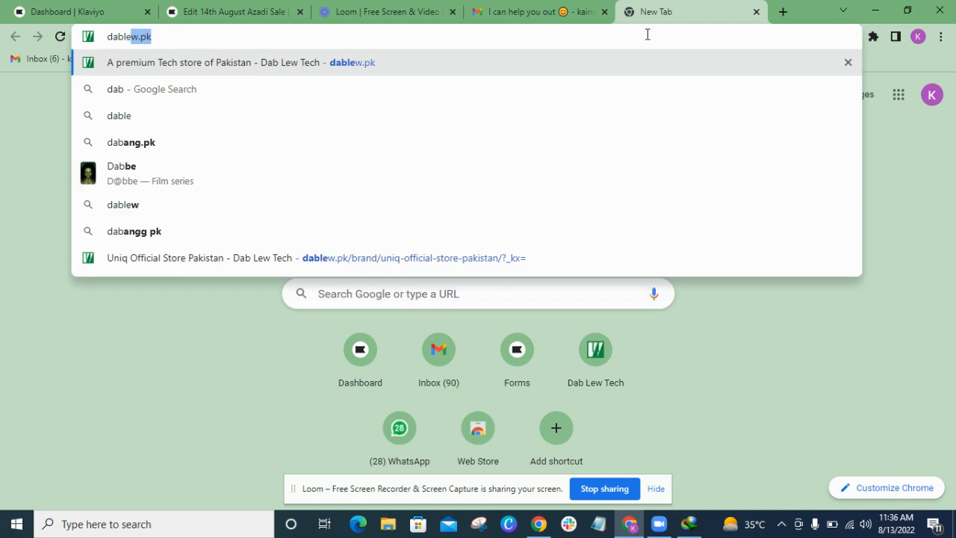
left_click(578, 63)
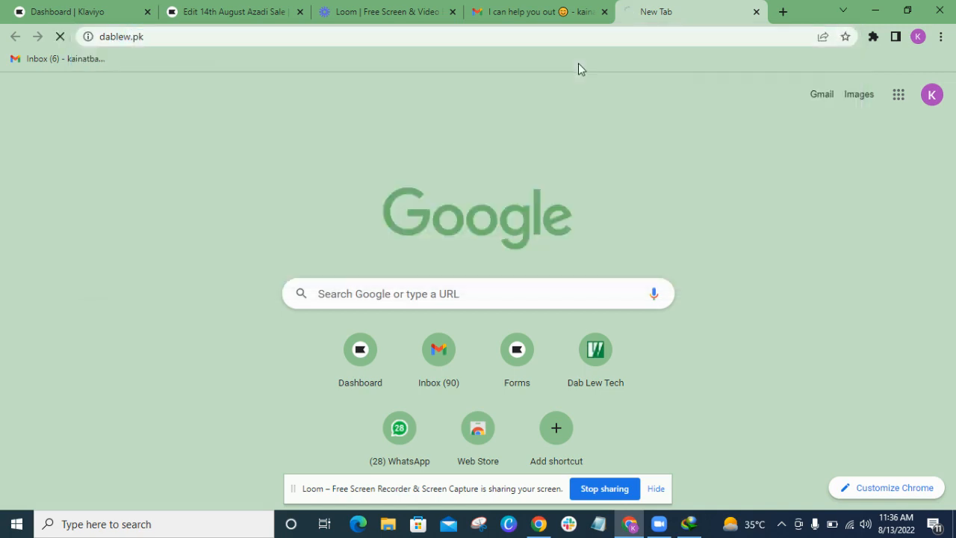
left_click(506, 37)
key("ctrl+c")
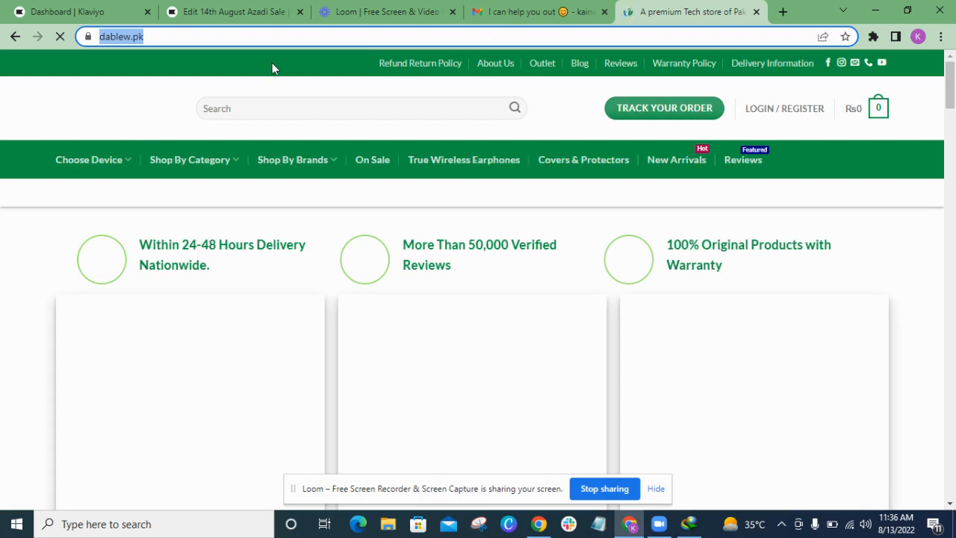
left_click(254, 8)
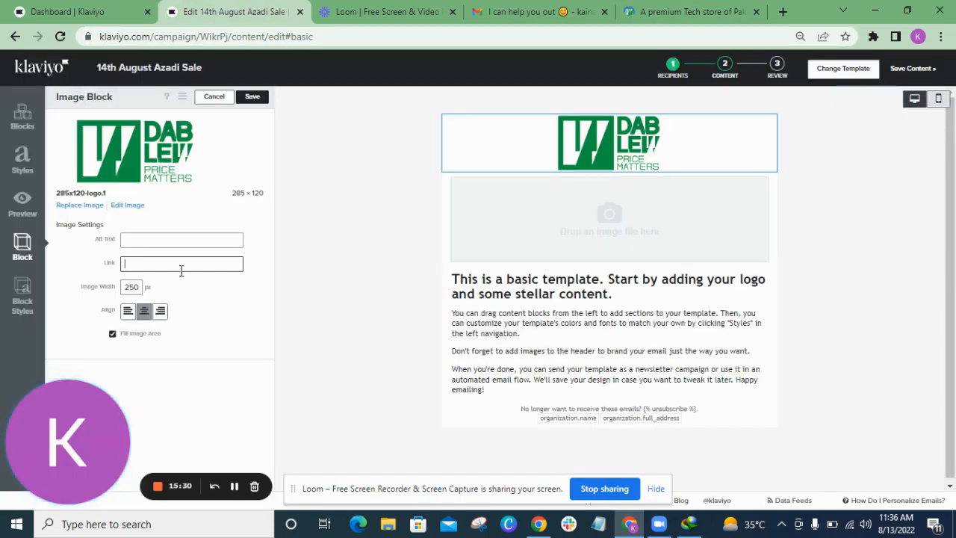
key("ctrl+v")
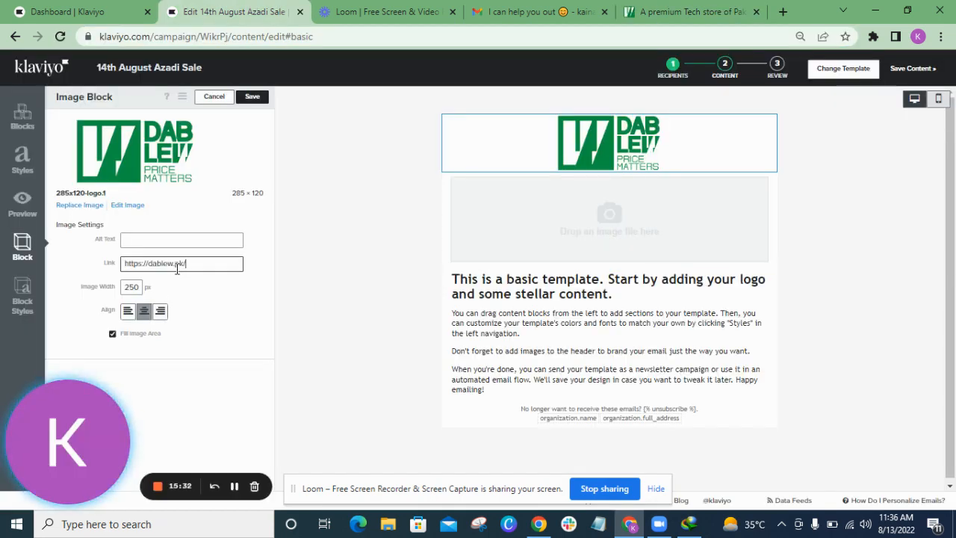
Step: Enter "Logo" as the alt text of the logo image
left_click(164, 240)
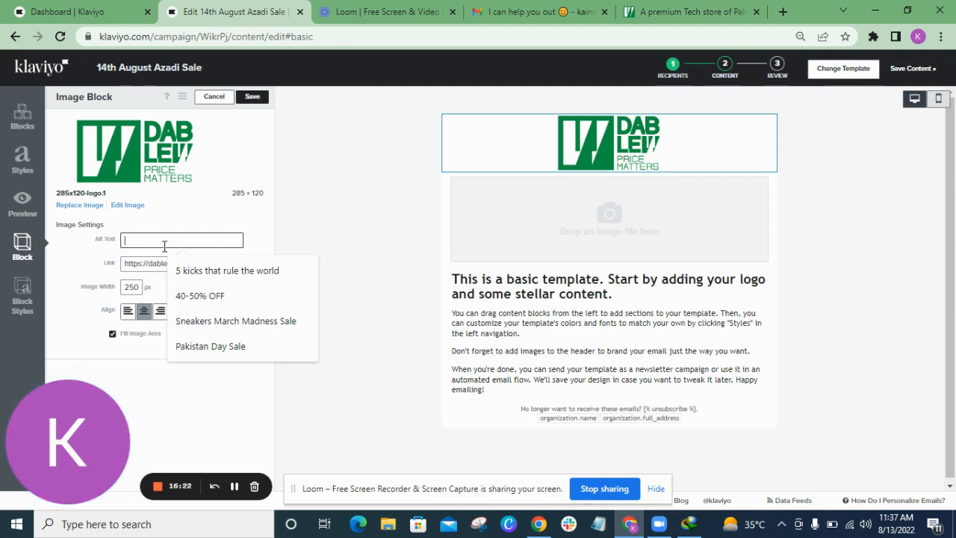
type("Log")
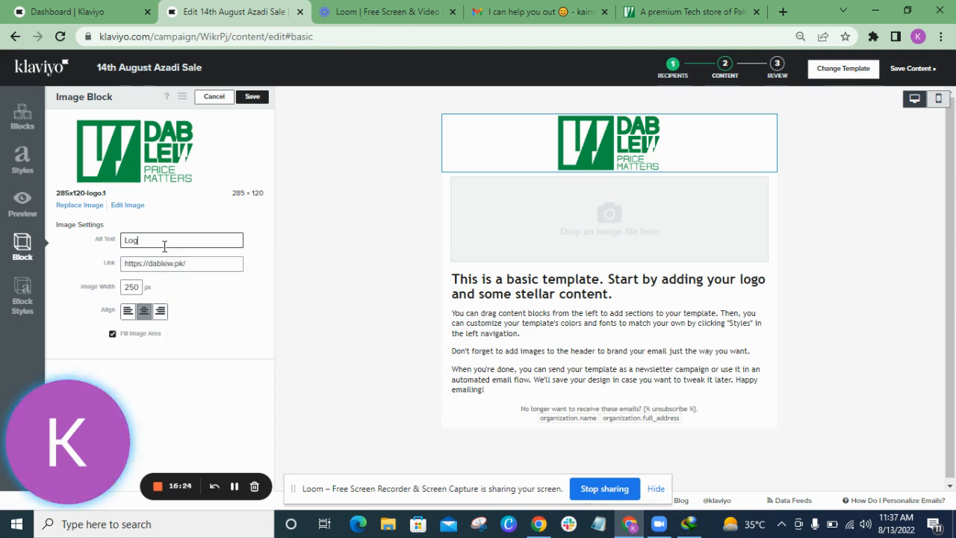
type("o")
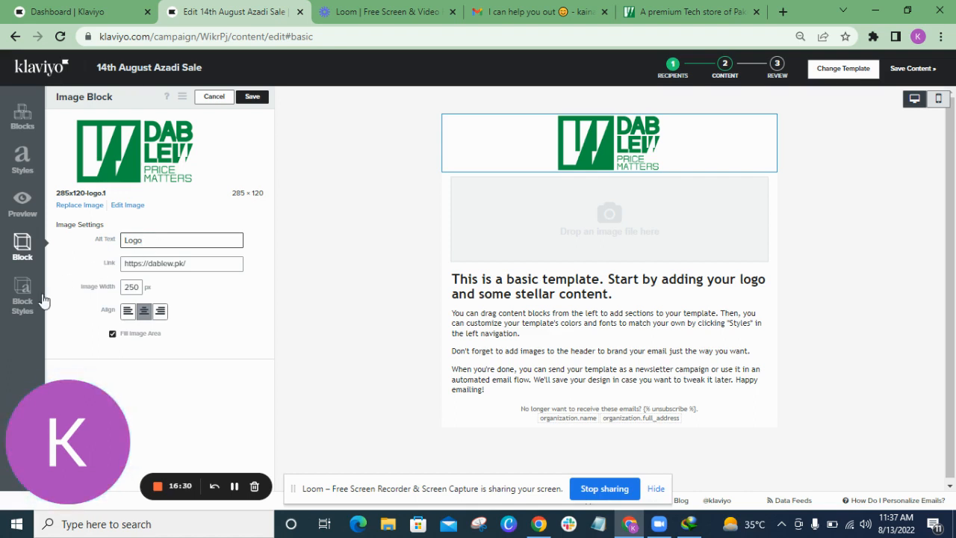
Step: Set the logo image's background color to white #FFFFFF in the block's styles
left_click(23, 305)
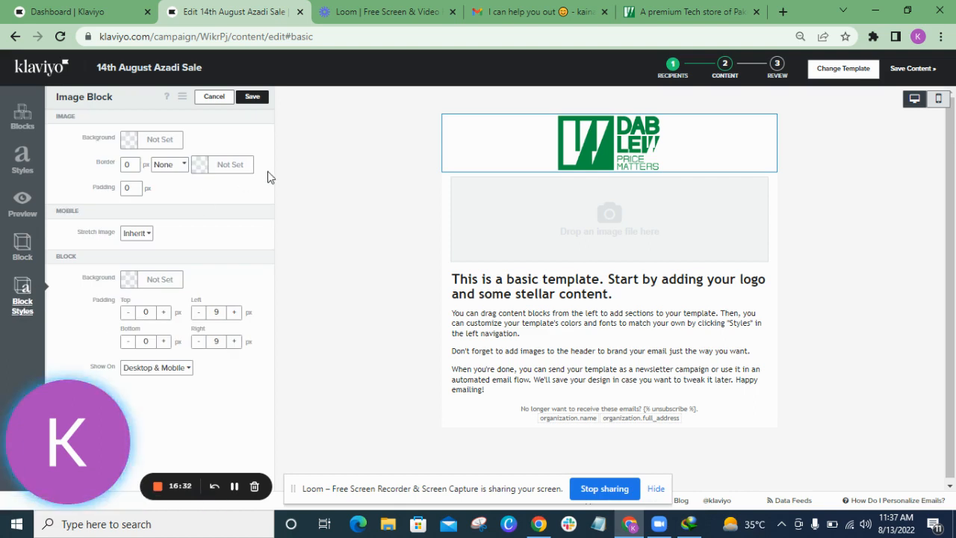
left_click(130, 145)
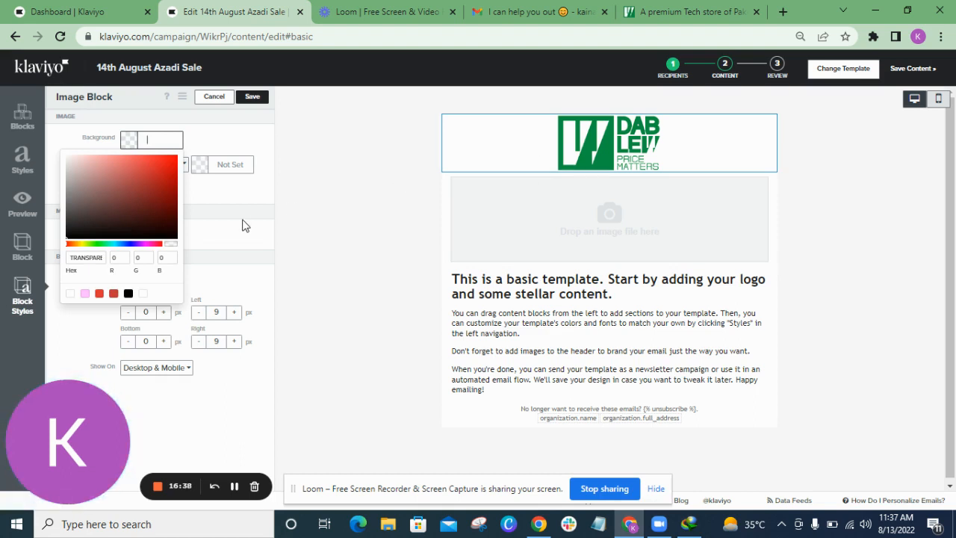
left_click(71, 295)
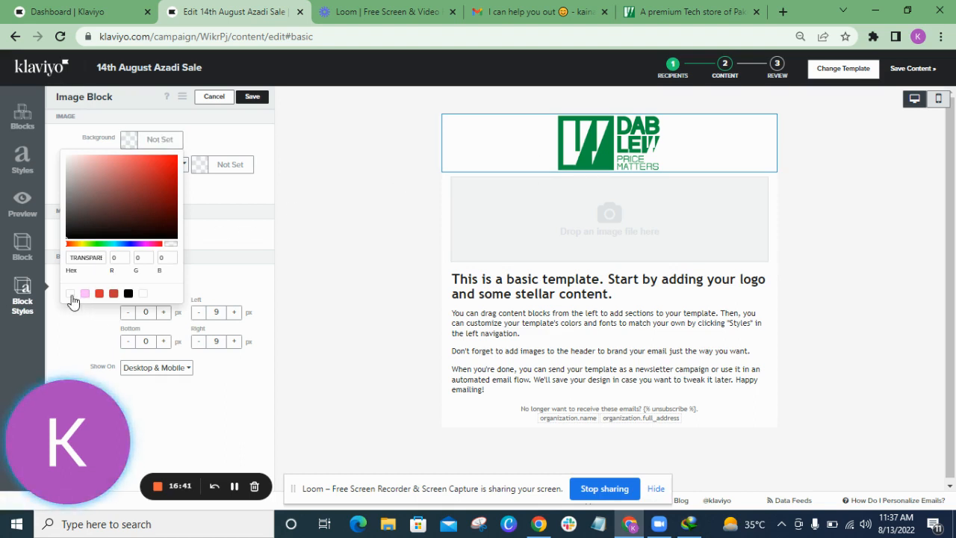
left_click(236, 236)
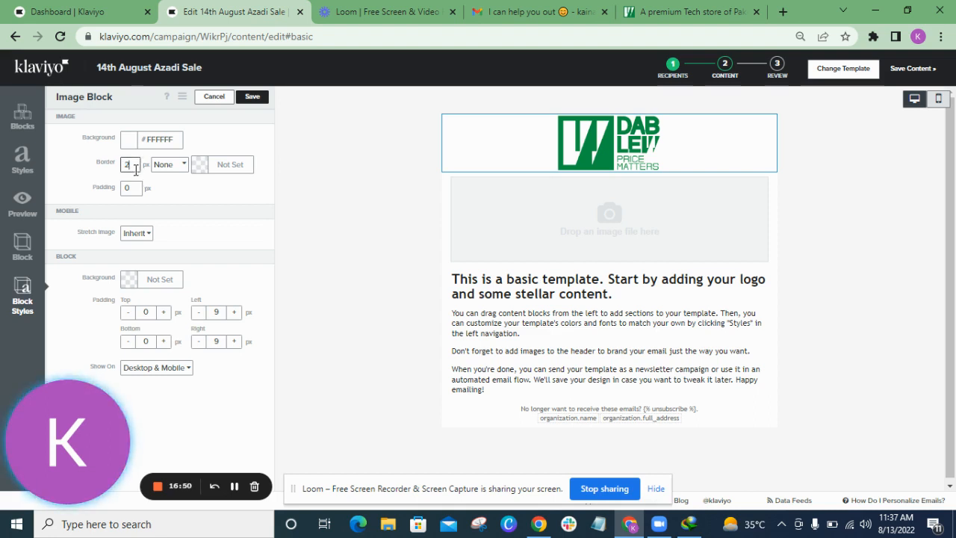
Step: Try Dashed, Dotted and Ridge styles on a 2 px border around the logo image and return the style to None
left_click(166, 165)
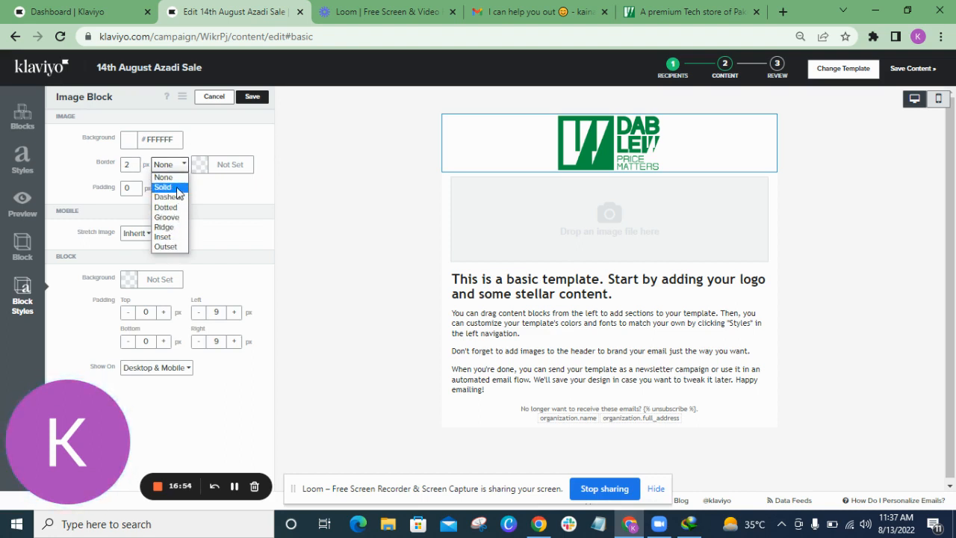
left_click(177, 196)
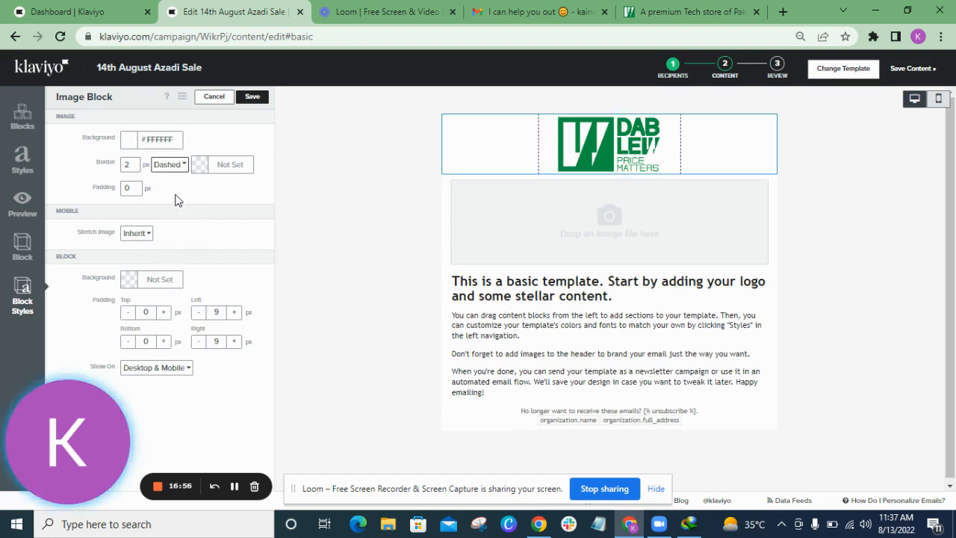
left_click(175, 167)
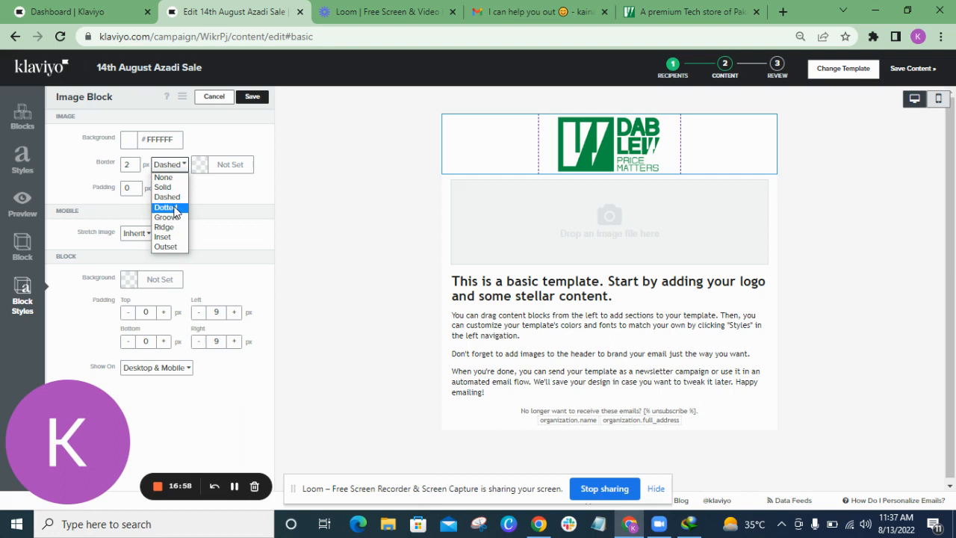
left_click(166, 207)
left_click(176, 166)
left_click(173, 234)
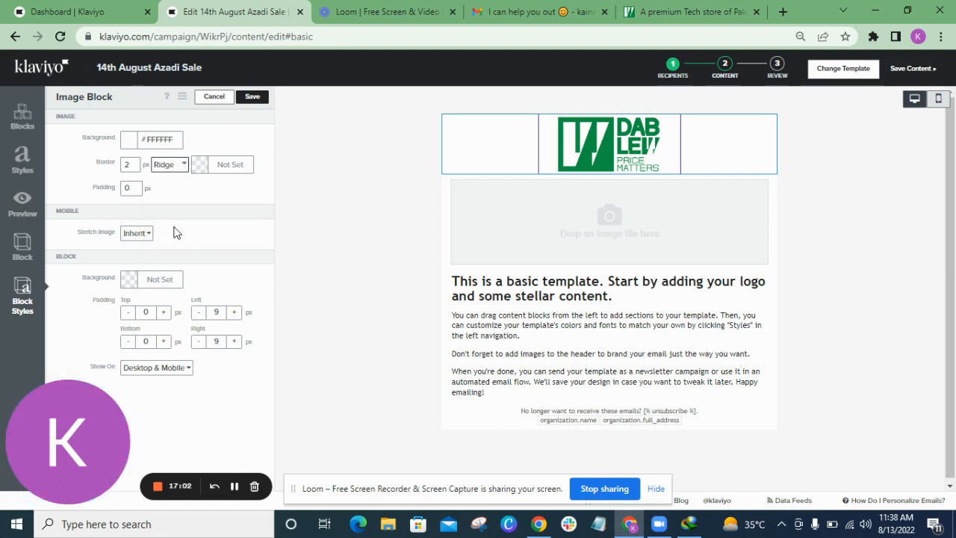
left_click(166, 168)
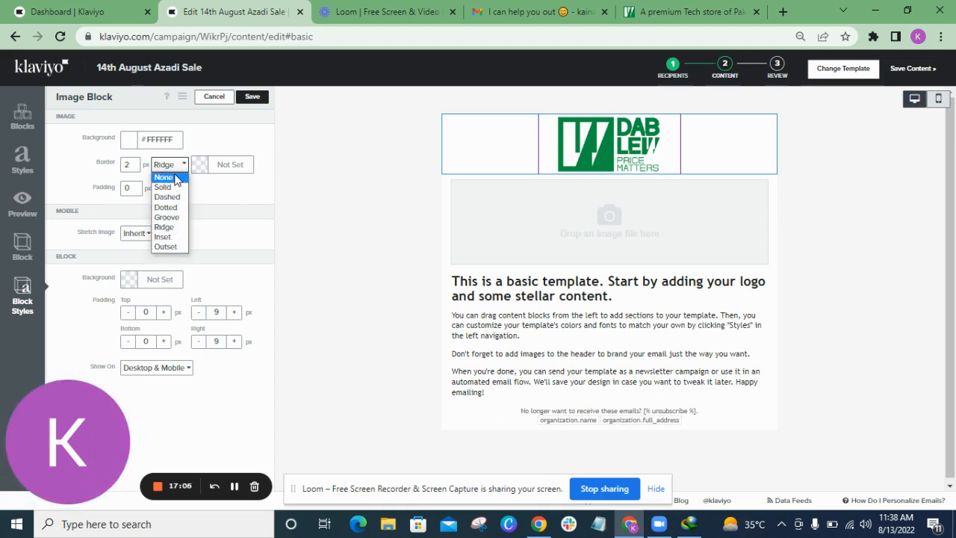
left_click(168, 178)
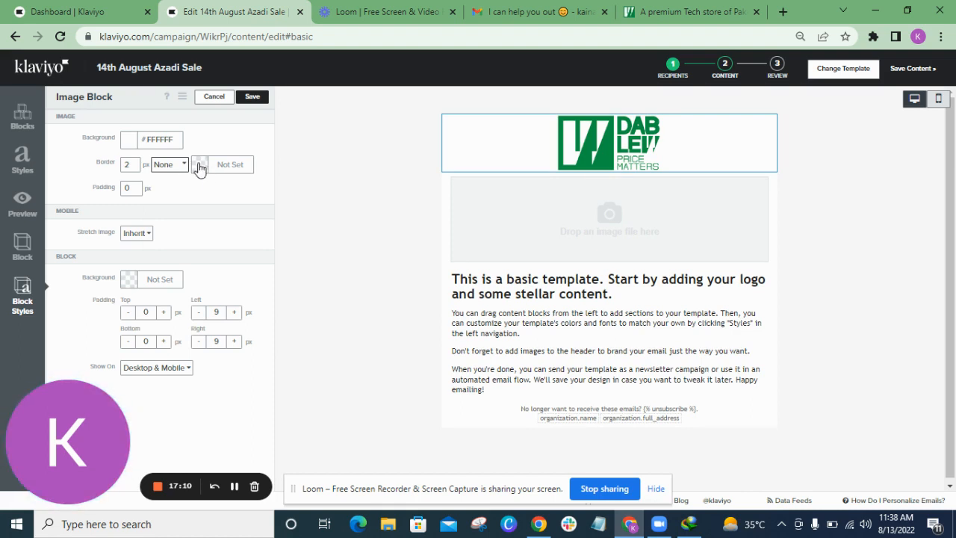
Step: Set the logo image's border style to Dashed and, after trying red #E13333 and pink #FFBBFF, choose black #000000 as its color
left_click(176, 165)
left_click(167, 196)
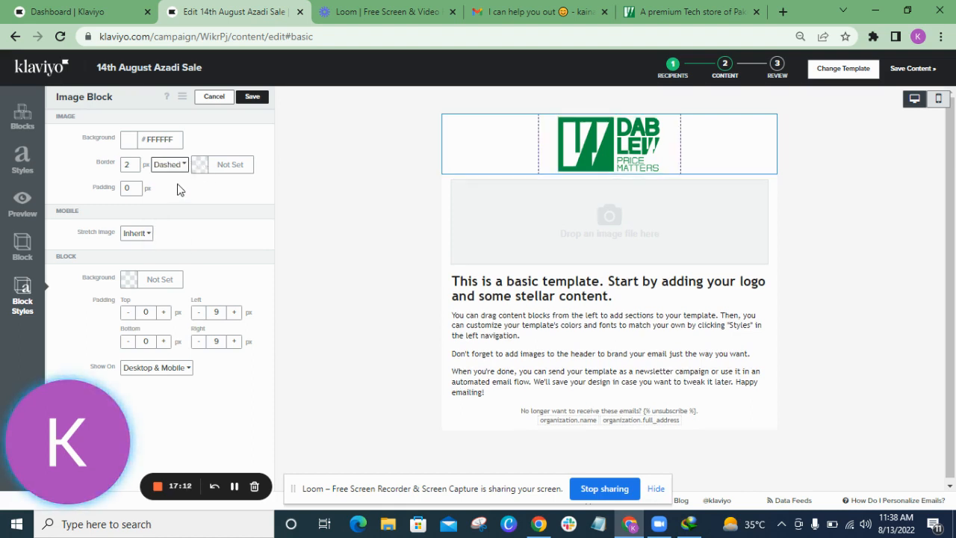
left_click(198, 168)
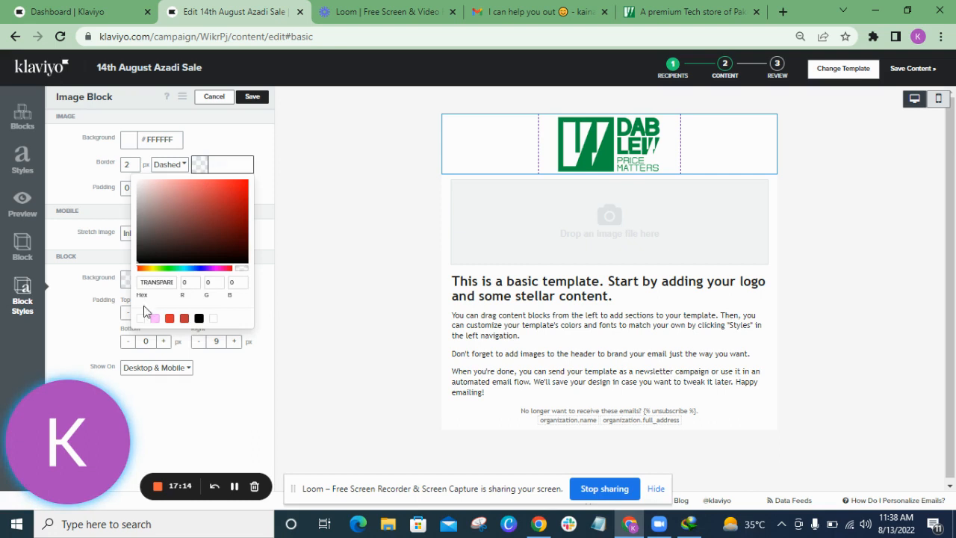
left_click(170, 318)
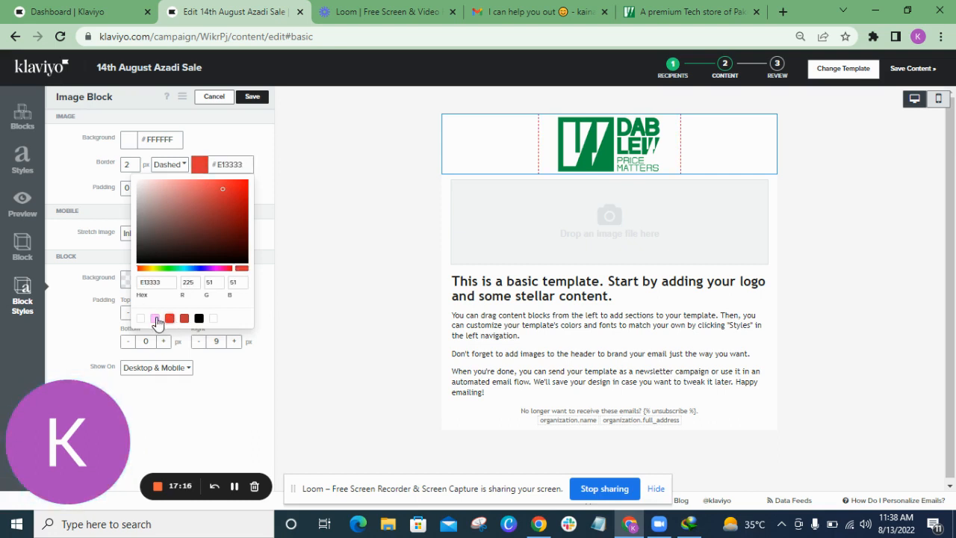
left_click(156, 319)
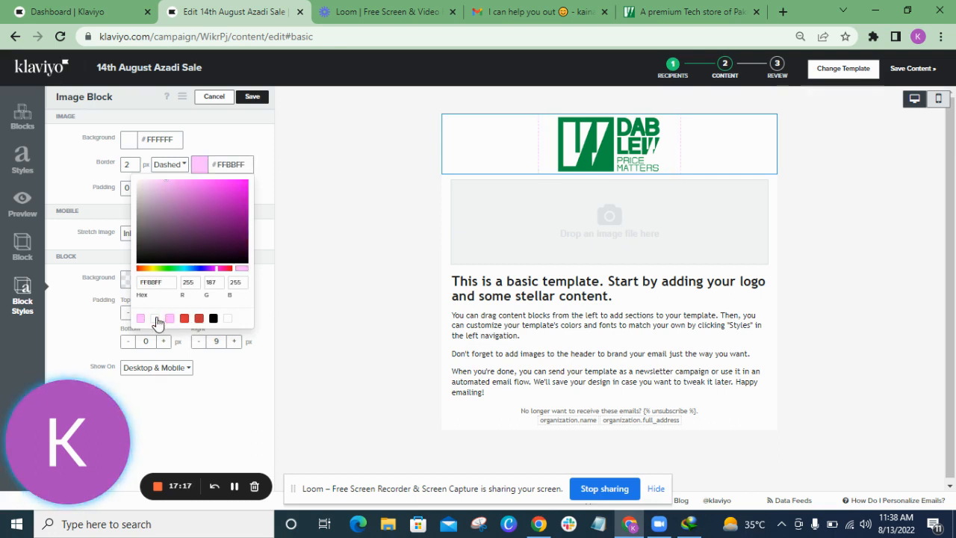
left_click(213, 319)
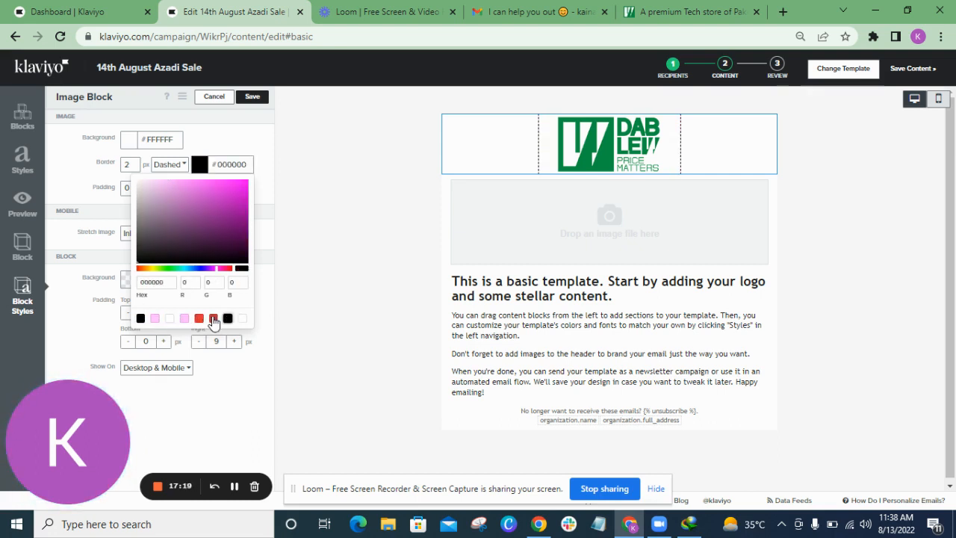
left_click(270, 185)
left_click(200, 164)
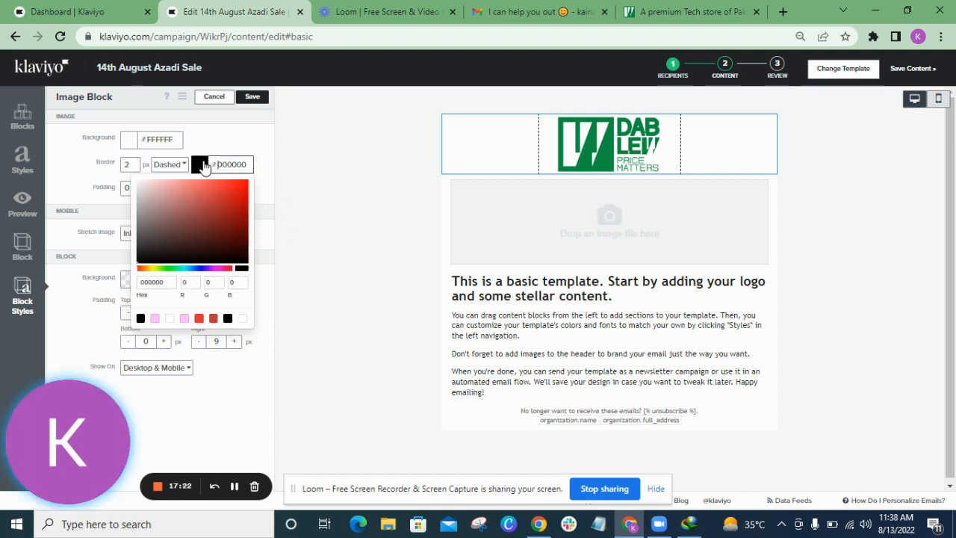
left_click(259, 174)
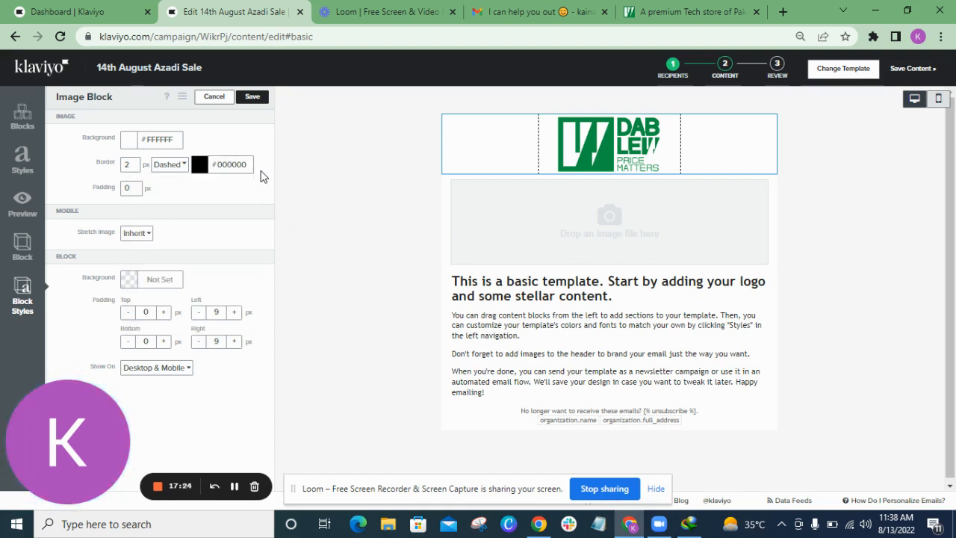
left_click(199, 165)
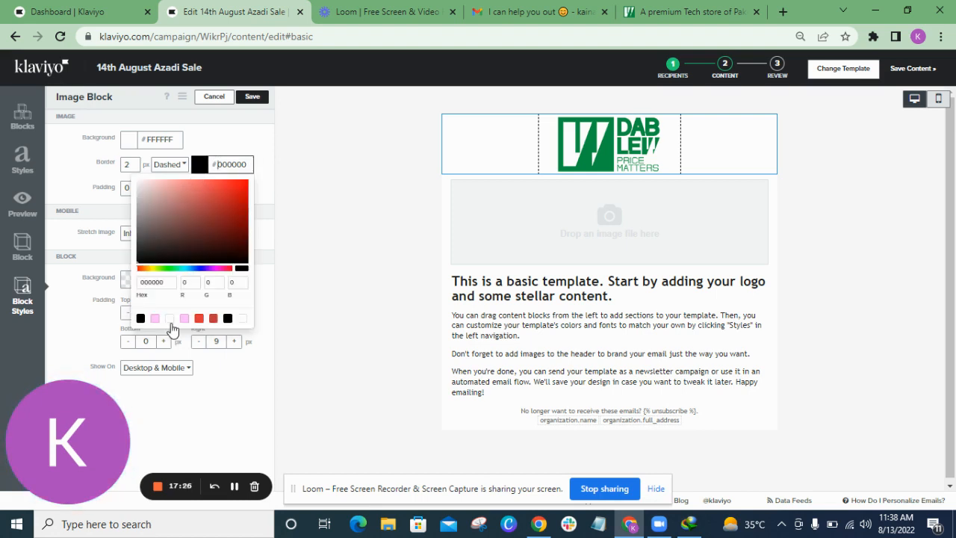
left_click(262, 198)
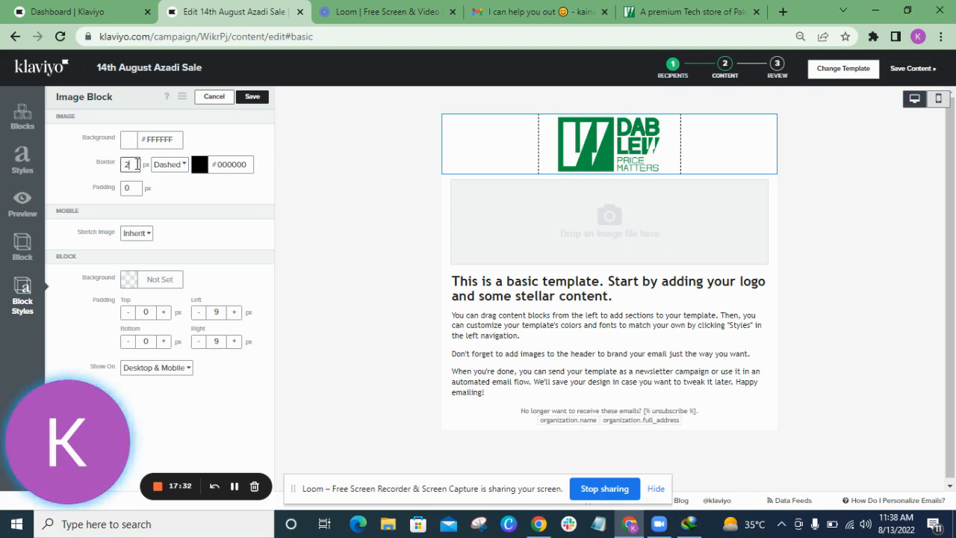
Step: Set the logo image's border width to 0 px
key("BackSpace")
type("0")
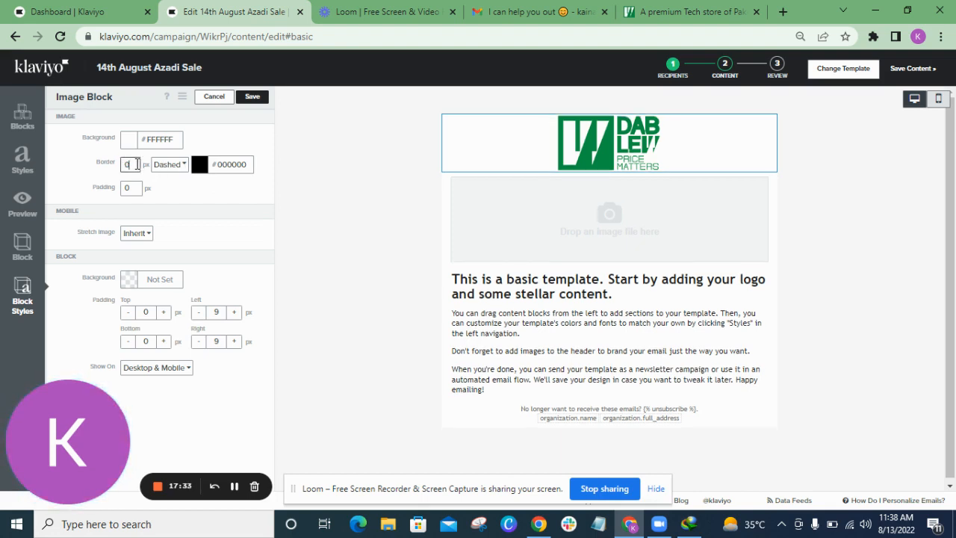
Step: Set the logo image's padding to 4 px after trying 40 px, and keep its mobile stretch option on Inherit
left_click(199, 189)
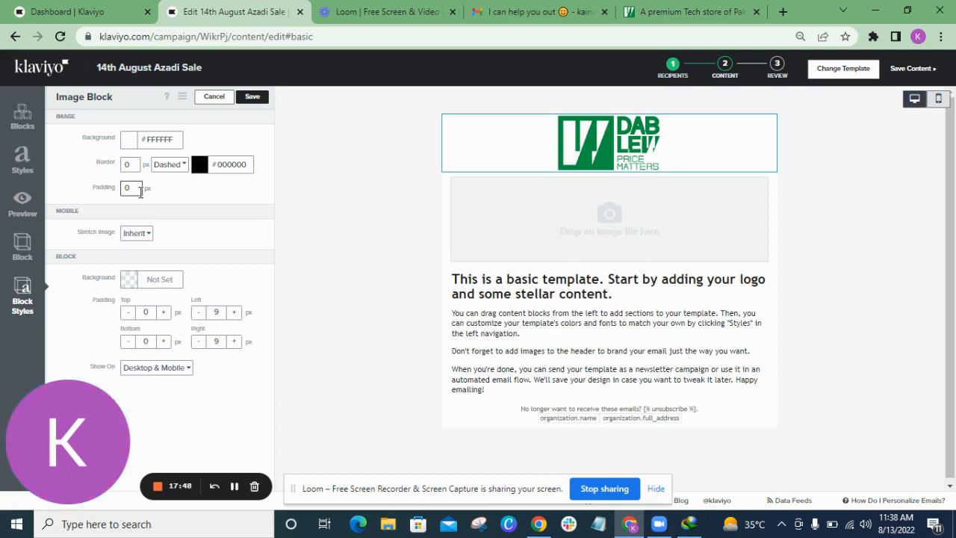
key("BackSpace")
type("4")
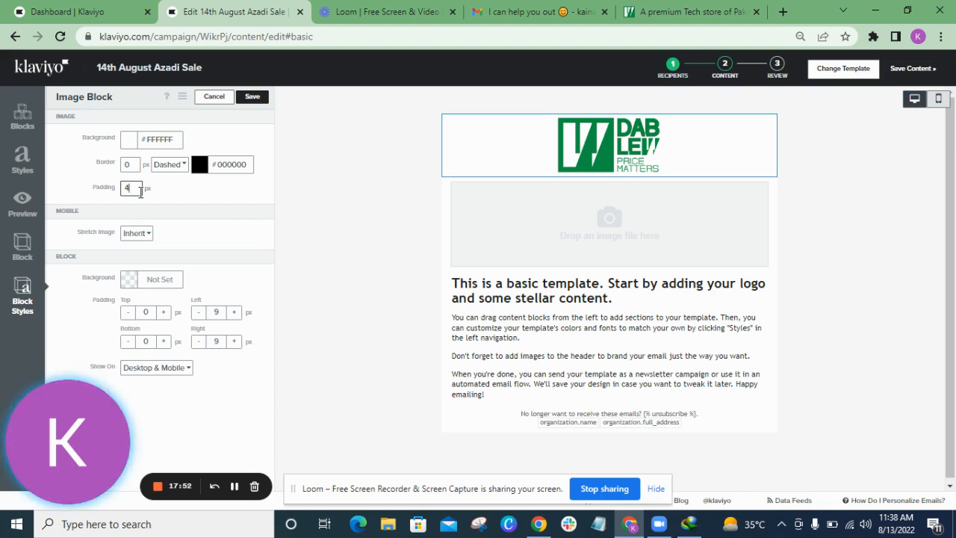
type("0")
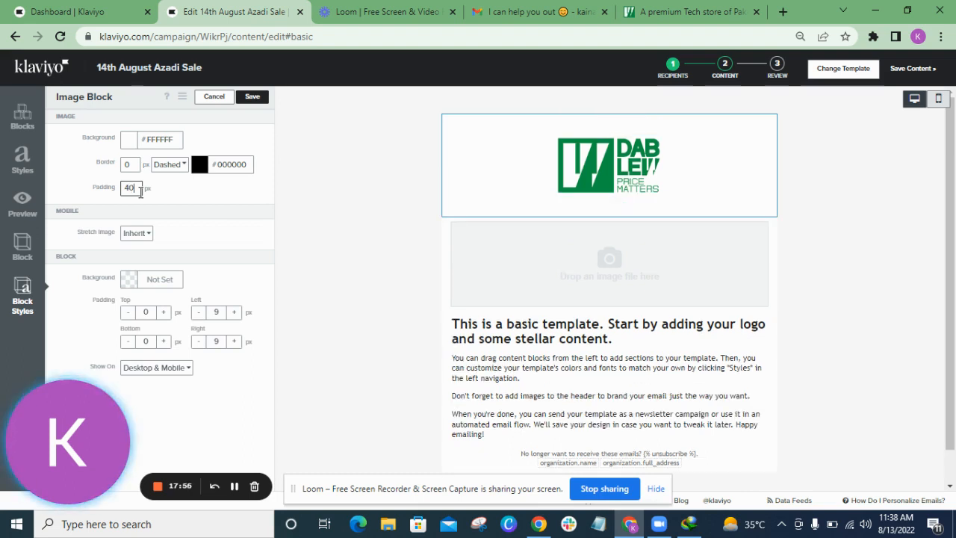
key("BackSpace")
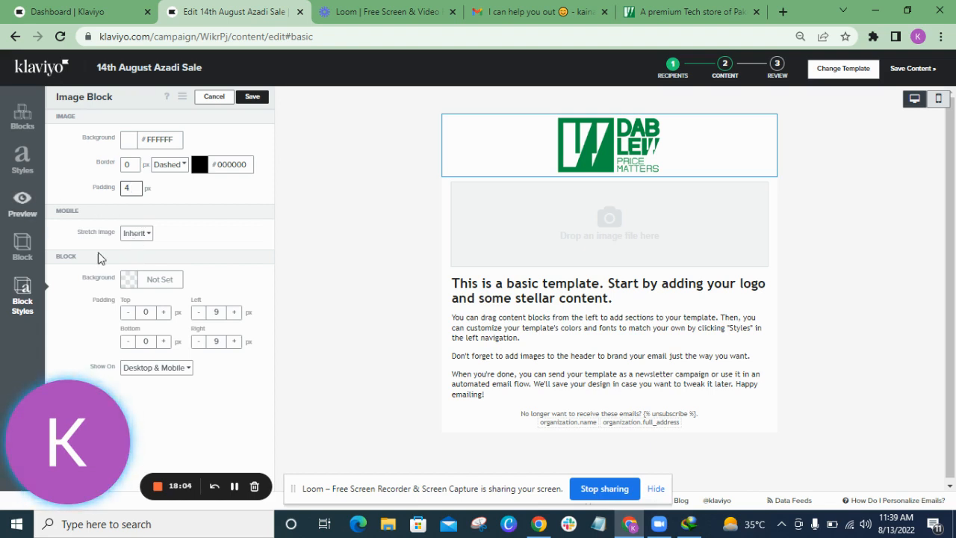
left_click(130, 236)
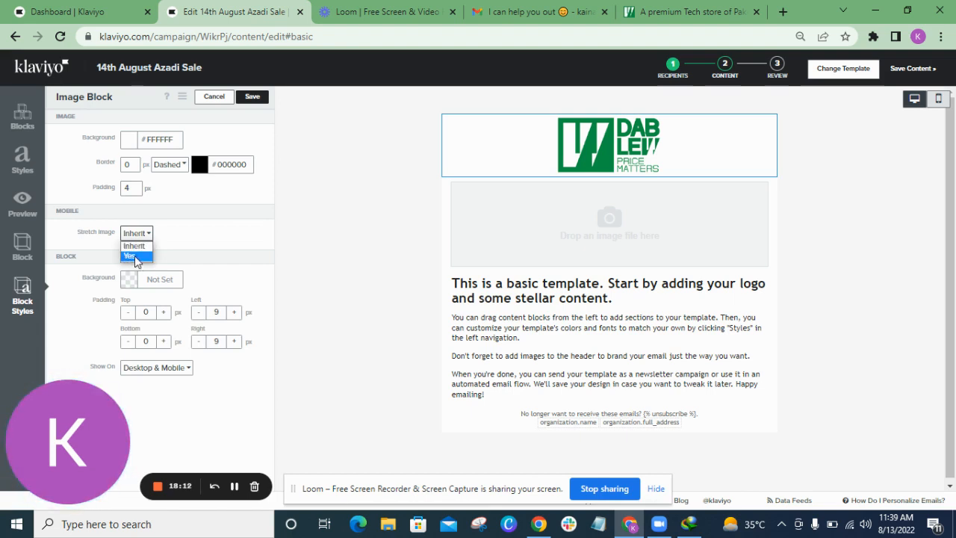
left_click(142, 246)
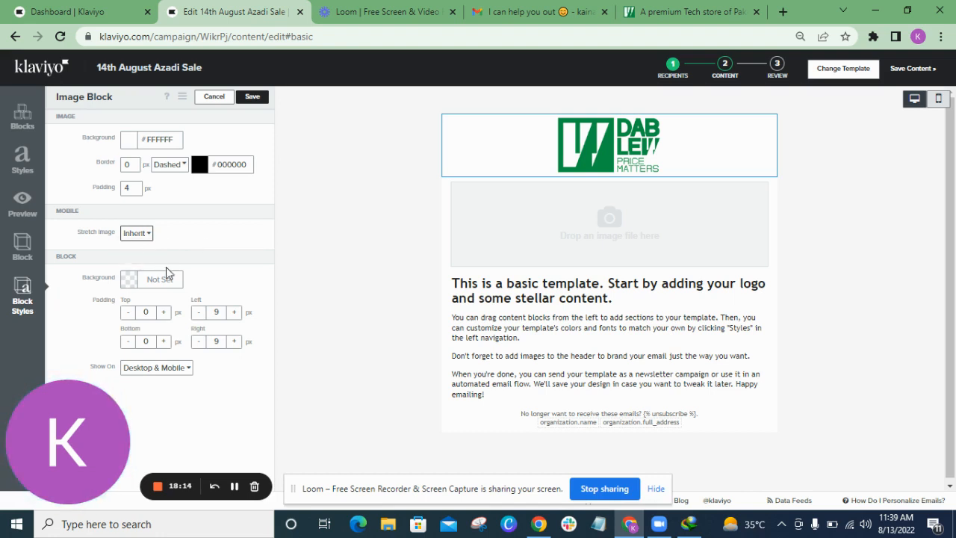
Step: Try red #CC1919, dusty pink #C19797 and dark brown #4E2929 as the logo block's background color
left_click(128, 281)
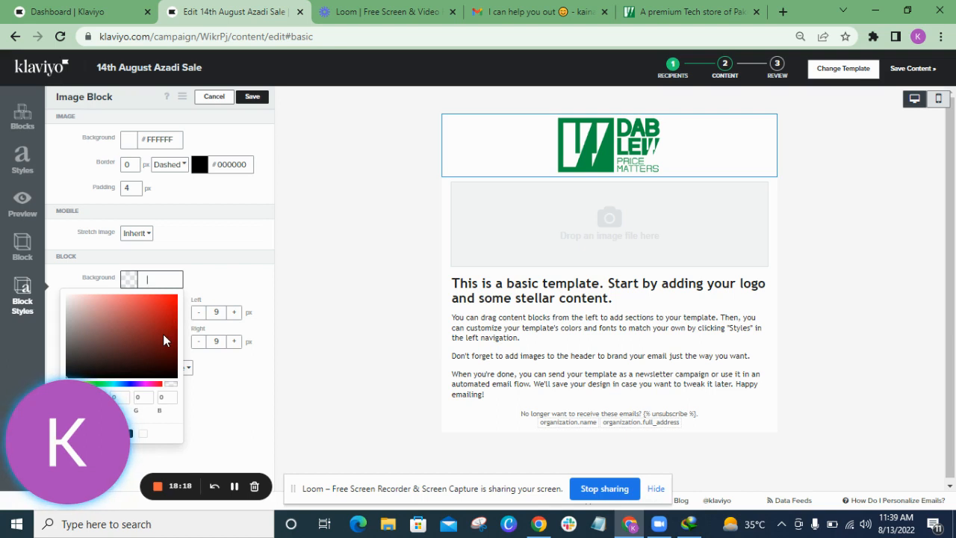
left_click(165, 312)
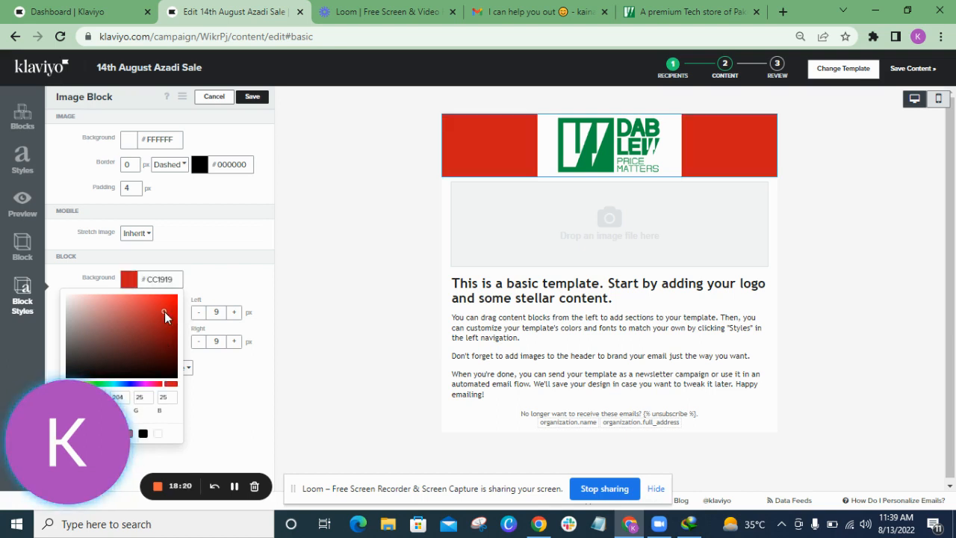
left_click(91, 315)
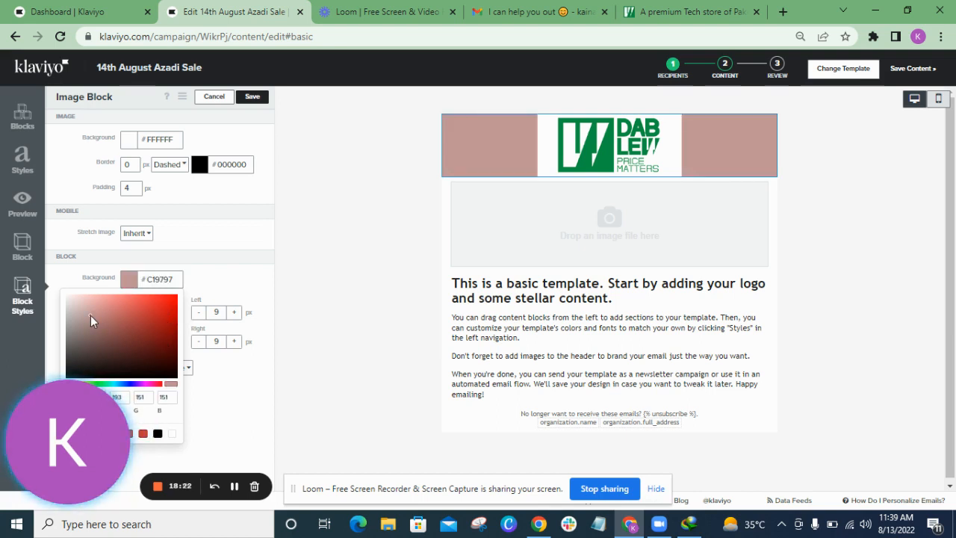
left_click(119, 353)
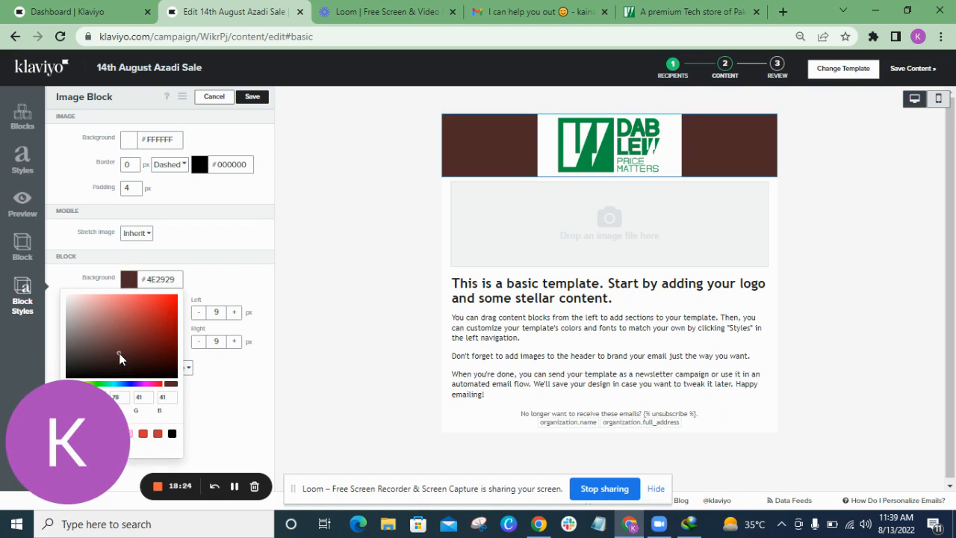
Step: Set the logo block's background color to white #FFFFFF
left_click(179, 280)
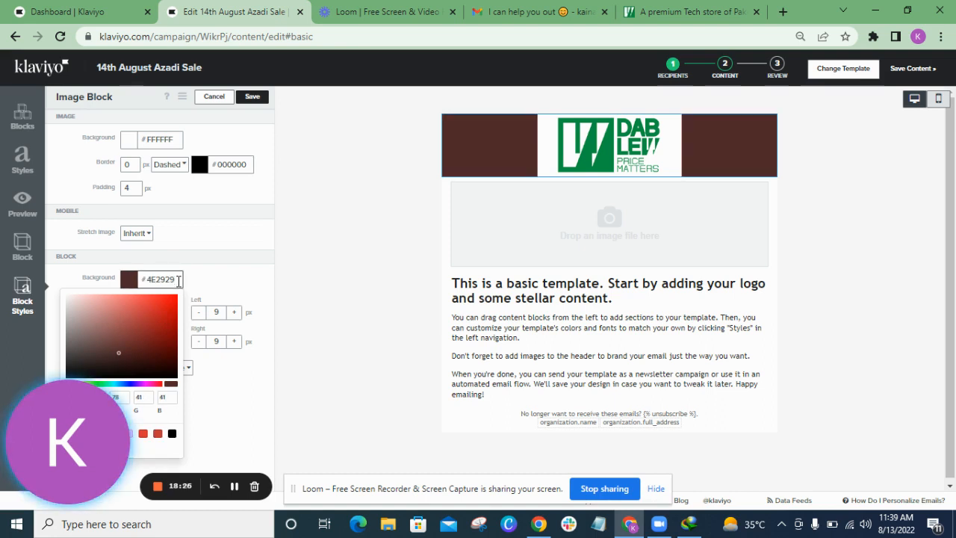
key("BackSpace")
key("BackSpace")
key("BackSpace")
key("BackSpace")
key("BackSpace")
key("BackSpace")
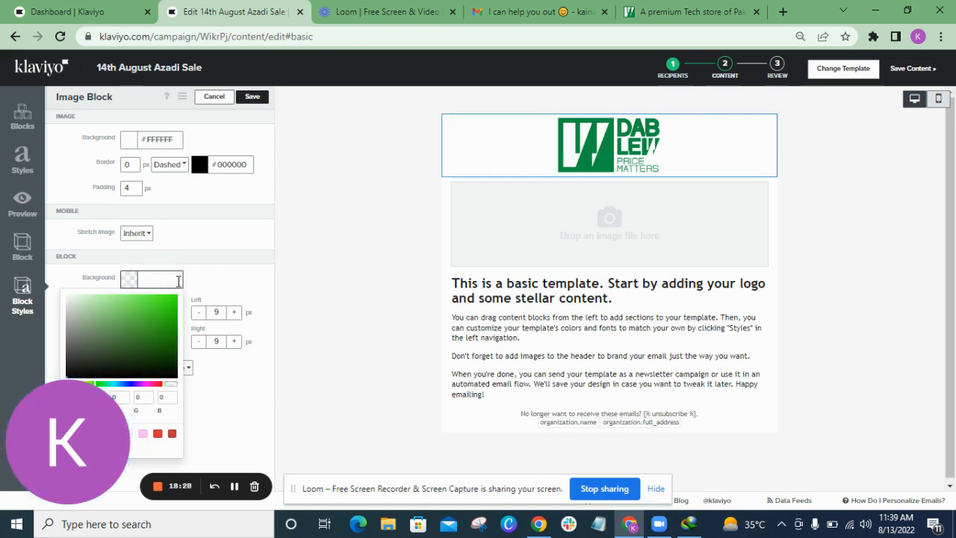
type("FFFFFF")
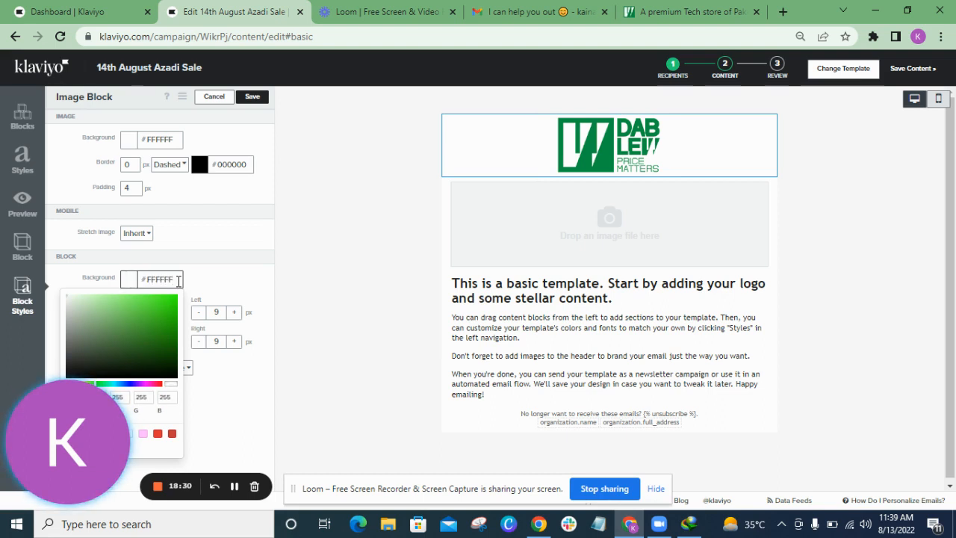
left_click(230, 292)
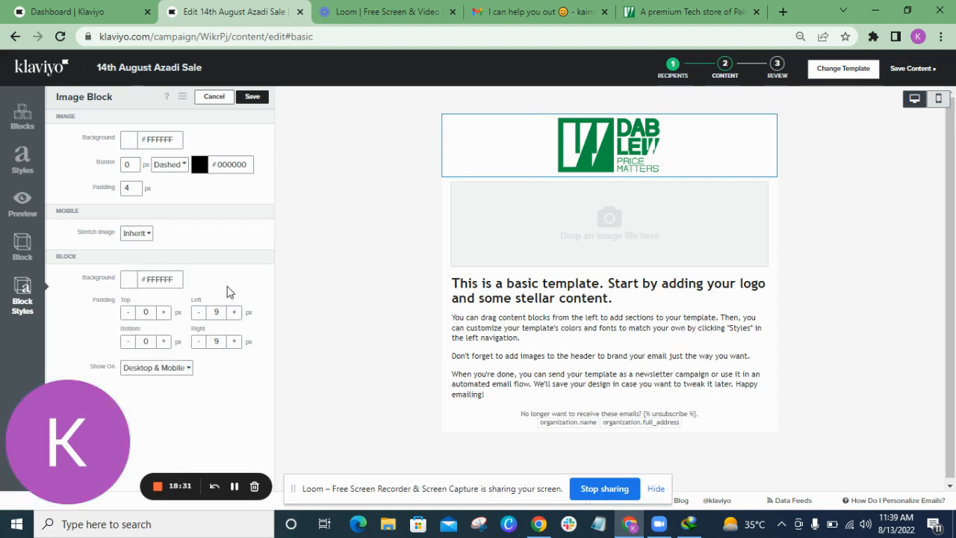
Step: Try a top padding of 12 px and a left padding of 18 px on the logo block
left_click(163, 312)
left_click(164, 313)
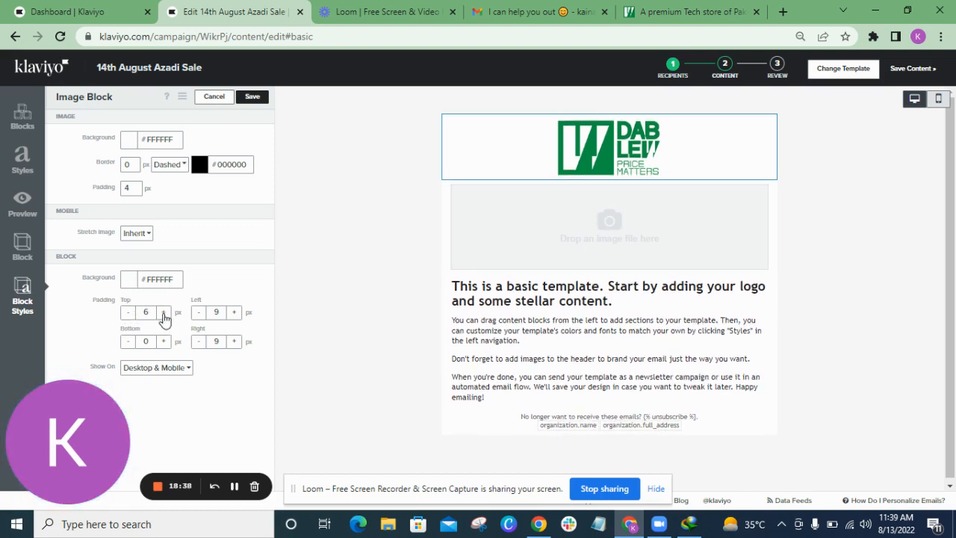
left_click(163, 312)
left_click(163, 312)
left_click(234, 312)
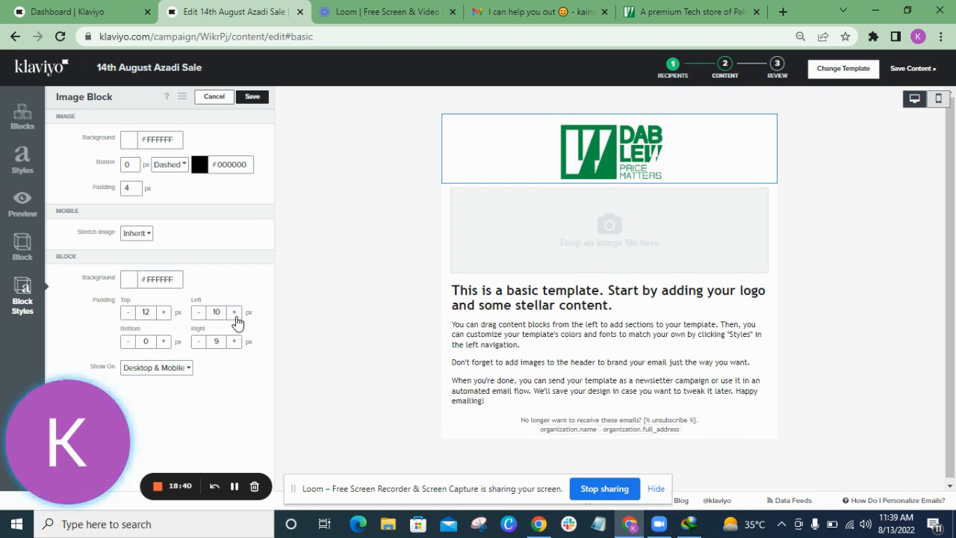
left_click(234, 313)
left_click(234, 313)
left_click(234, 312)
left_click(234, 312)
left_click(234, 312)
left_click(233, 312)
left_click(234, 312)
left_click(234, 313)
Step: Try a right padding of 16 px and a bottom padding of 12 px on the logo block
left_click(234, 342)
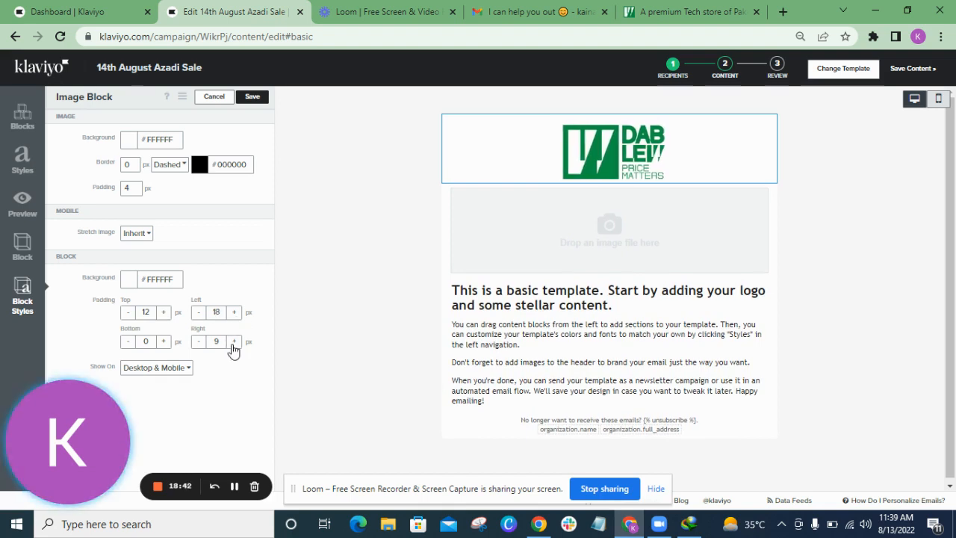
left_click(234, 342)
left_click(234, 342)
left_click(233, 342)
left_click(234, 341)
left_click(233, 341)
left_click(234, 342)
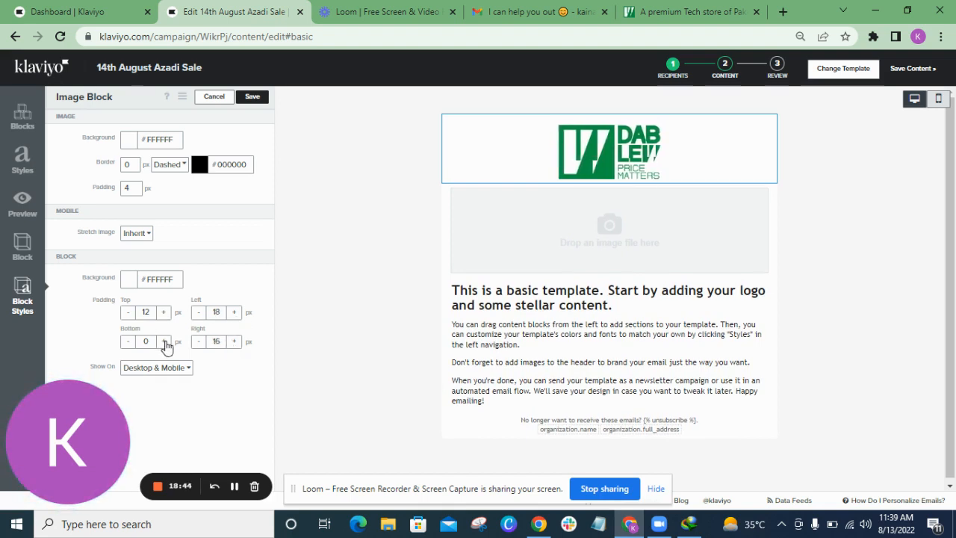
left_click(165, 342)
left_click(165, 341)
left_click(164, 341)
left_click(165, 341)
left_click(165, 341)
left_click(164, 341)
left_click(165, 341)
left_click(164, 342)
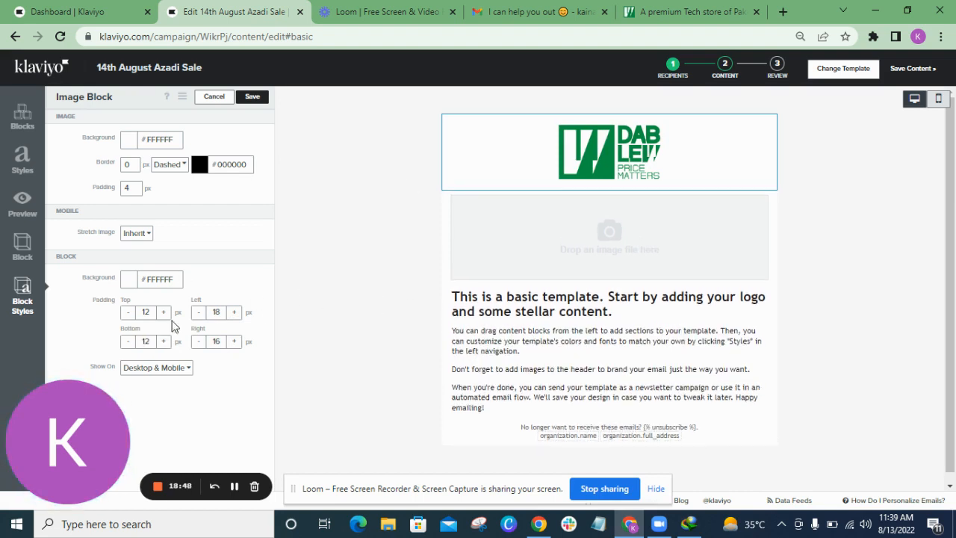
Step: Set the logo block's bottom and top padding to 9 px each
double_click(147, 342)
type("0")
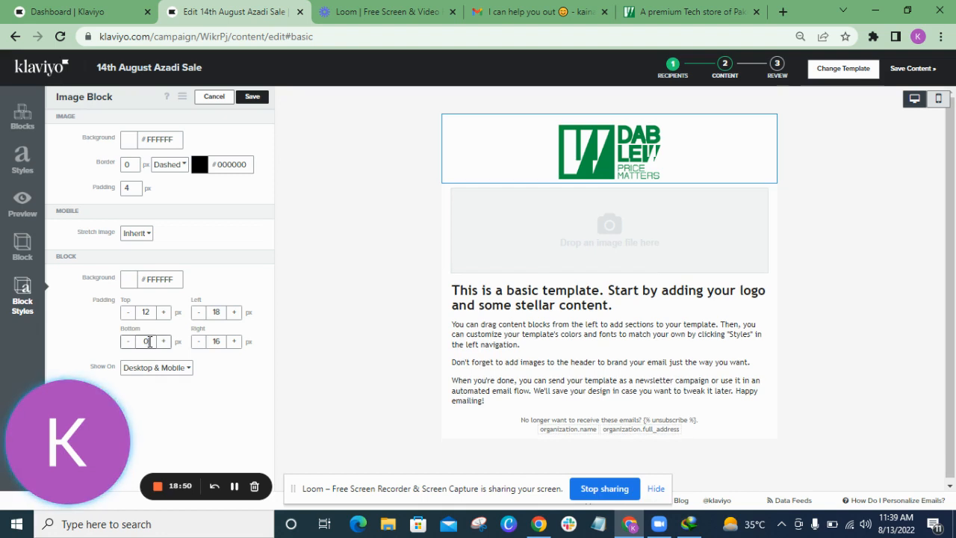
key("BackSpace")
type("9")
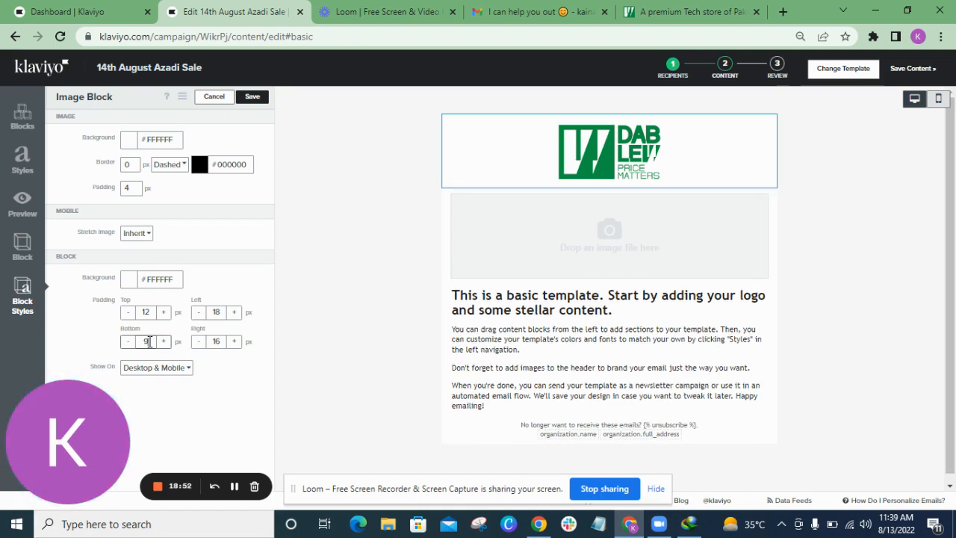
double_click(155, 311)
type("0")
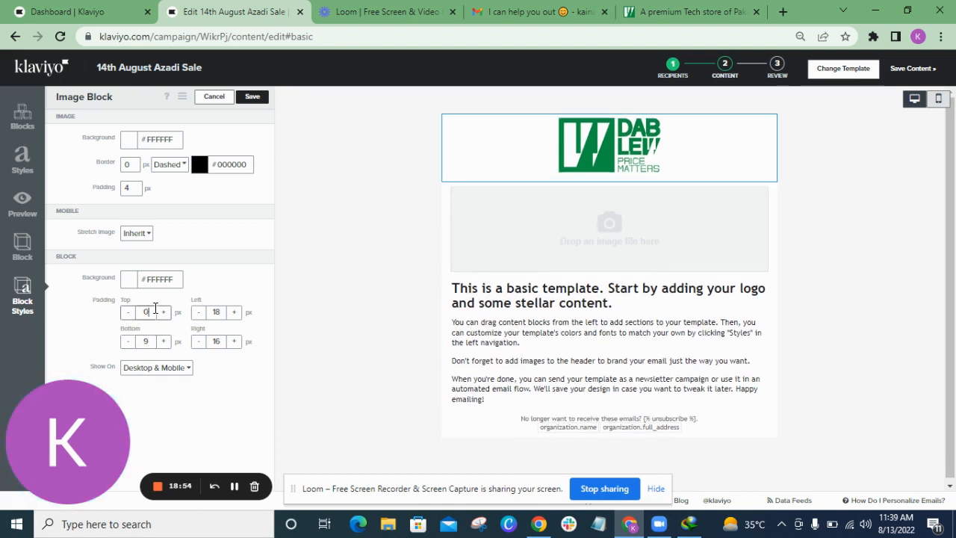
key("BackSpace")
type("9")
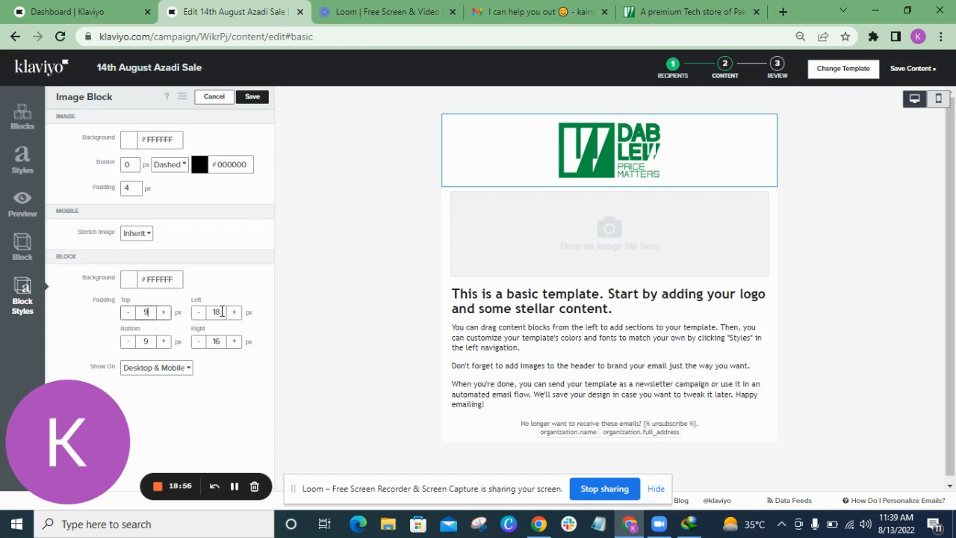
Step: Set the logo block's left and right padding to 9 px each
double_click(221, 311)
type("0")
key("BackSpace")
type("9")
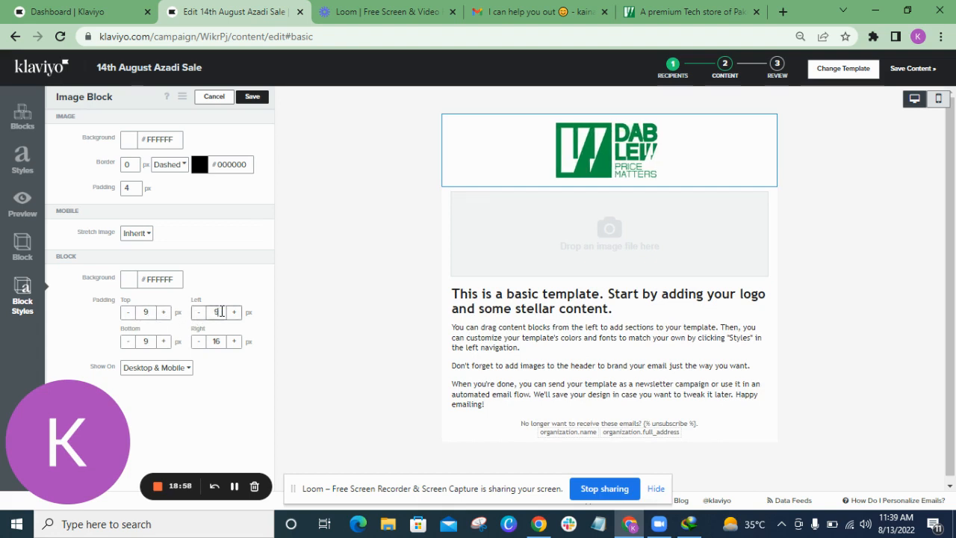
double_click(223, 340)
key("BackSpace")
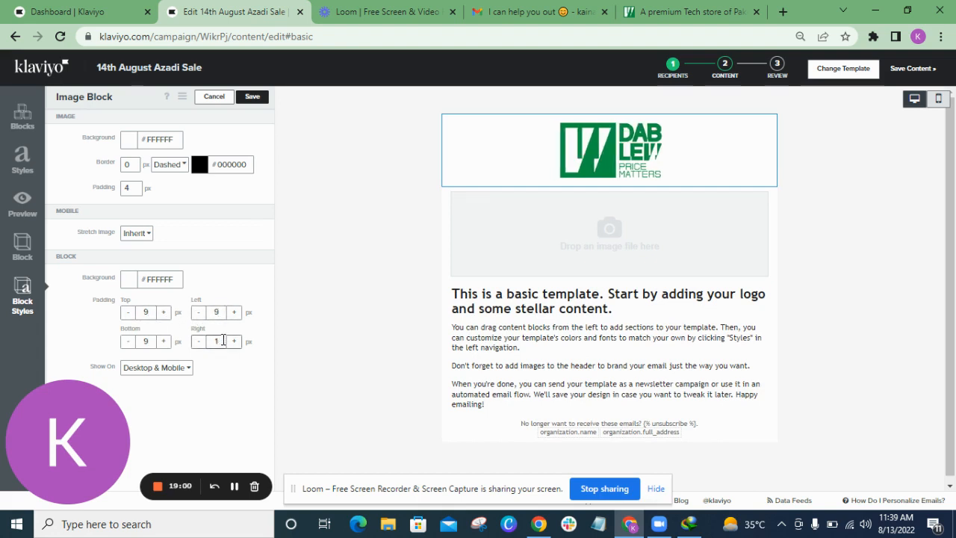
type("9")
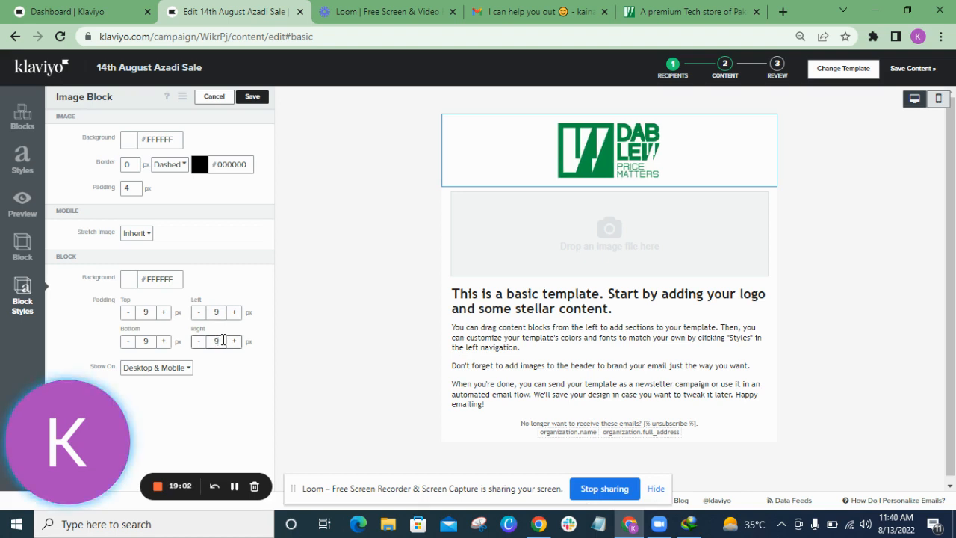
Step: Save the logo block with display on Desktop & Mobile, and check the email in the mobile view before returning to the desktop view
left_click(172, 374)
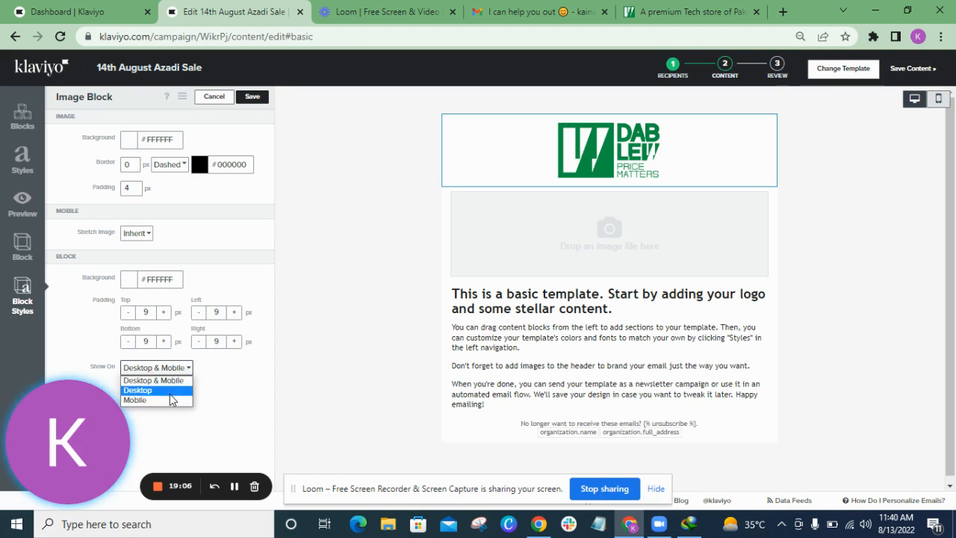
left_click(176, 384)
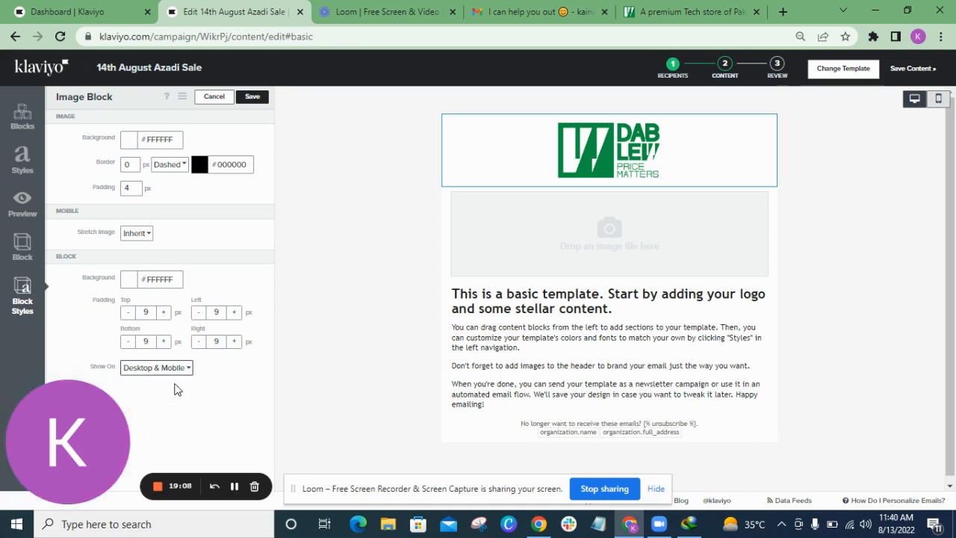
left_click(253, 101)
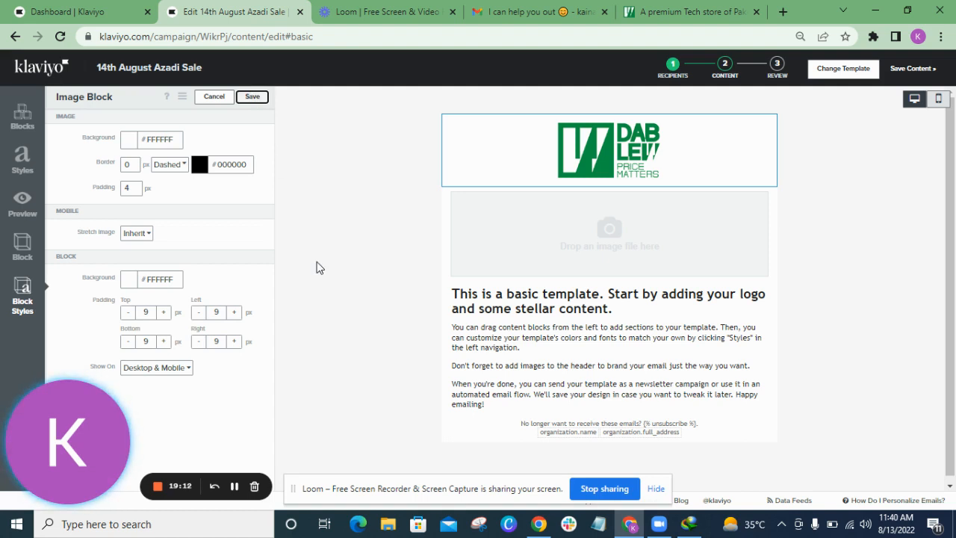
left_click(939, 100)
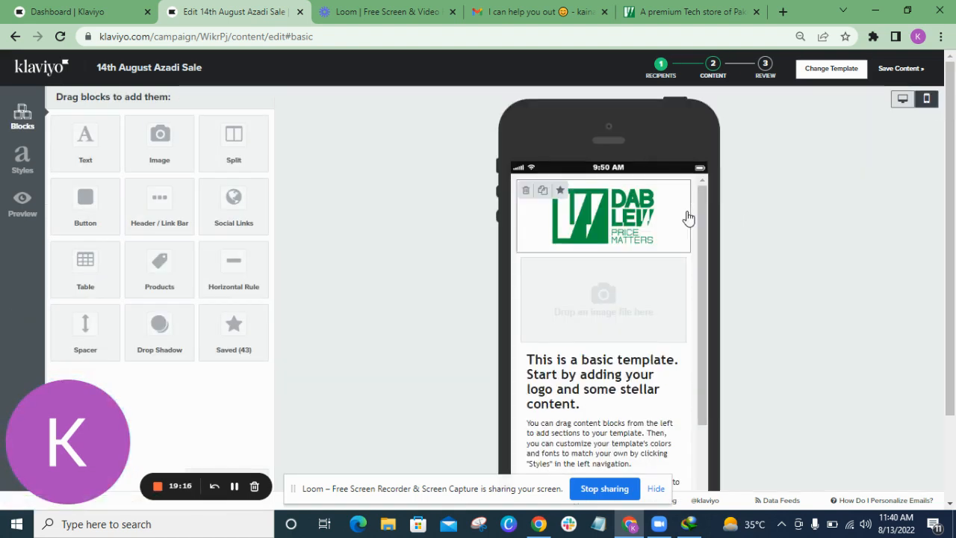
left_click(894, 105)
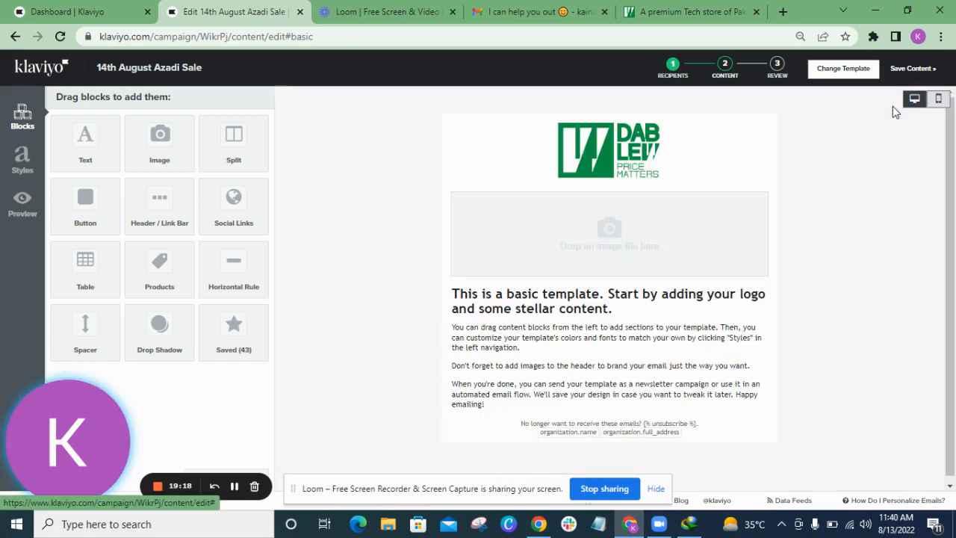
Step: Open the file picker to upload an image into the empty image block below the logo
left_click(579, 250)
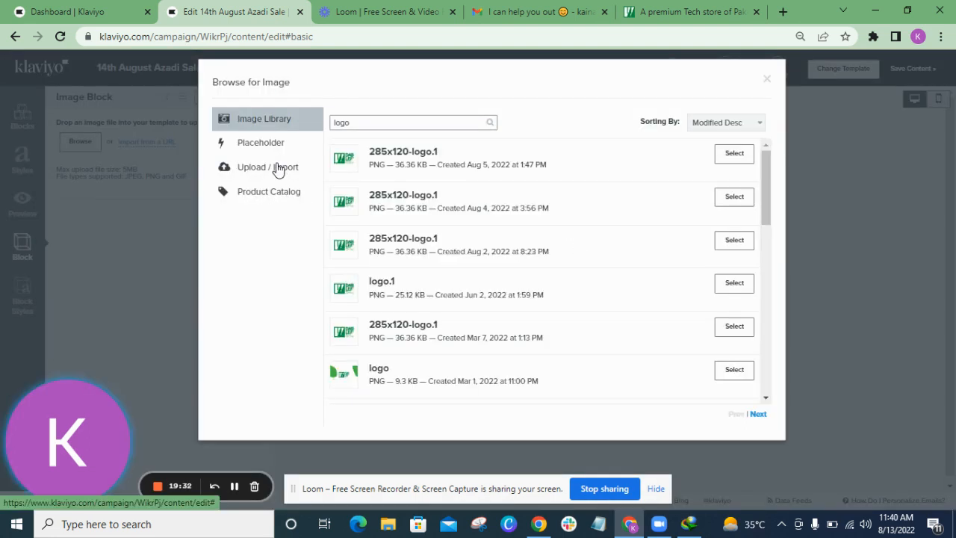
left_click(278, 167)
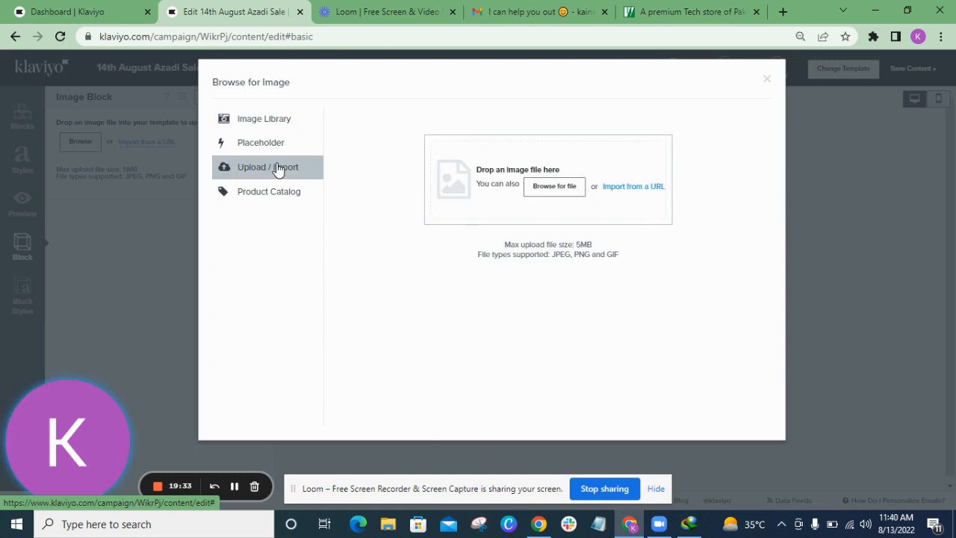
left_click(575, 189)
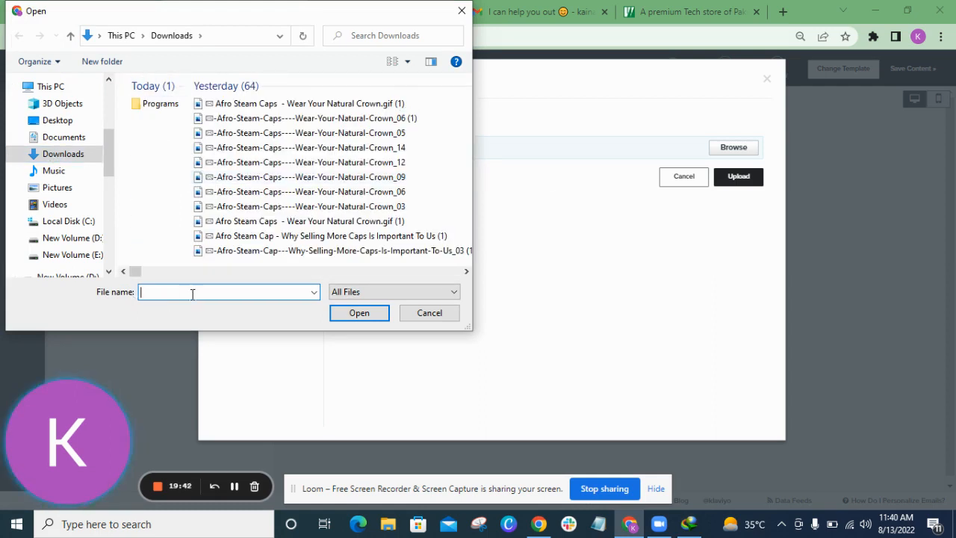
Step: Try to find the image file in Downloads by entering the names "azad" and "uniq"
type("azad")
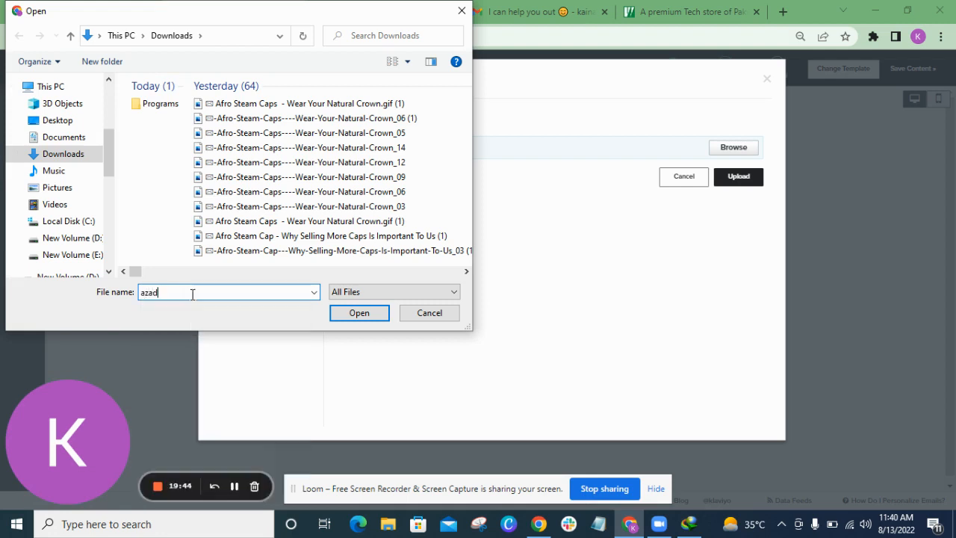
key("BackSpace")
key("BackSpace")
key("BackSpace")
key("BackSpace")
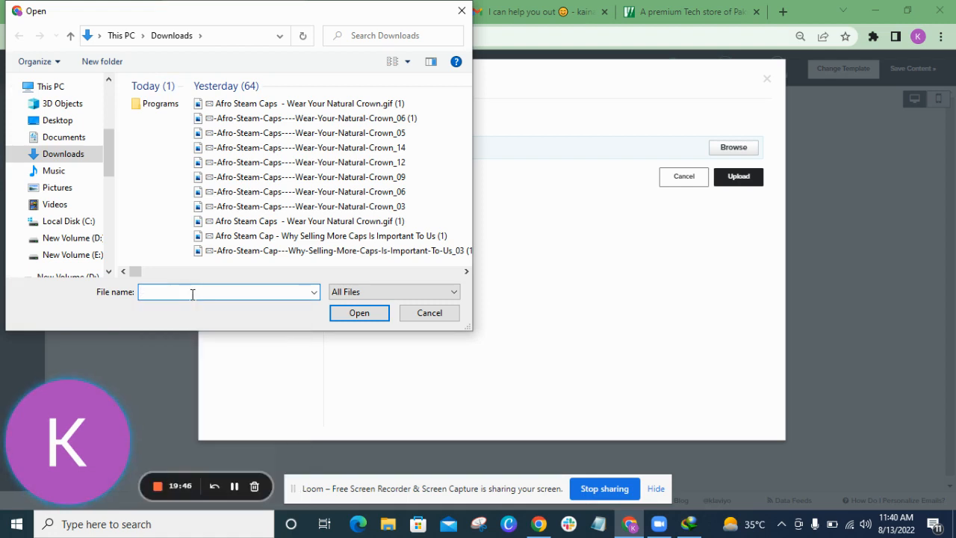
type("uniq")
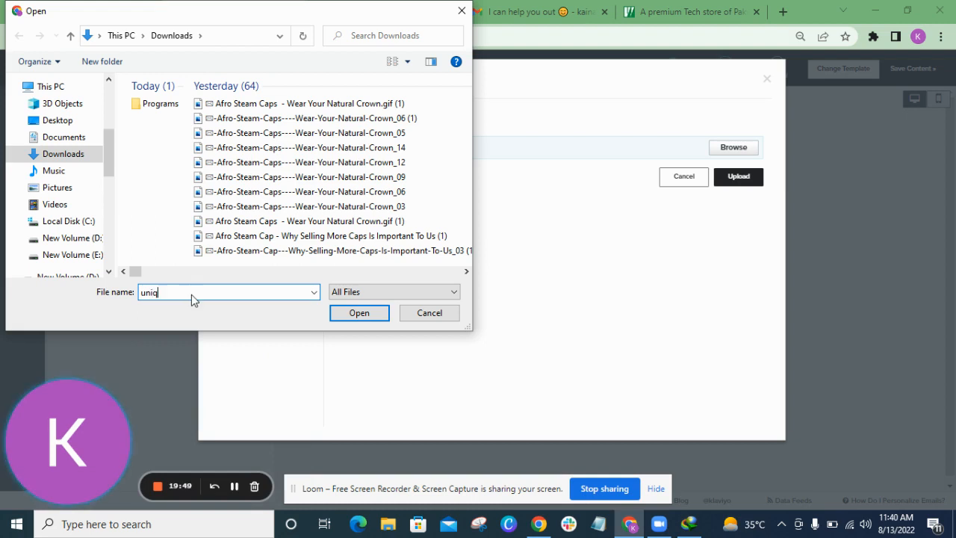
key("Return")
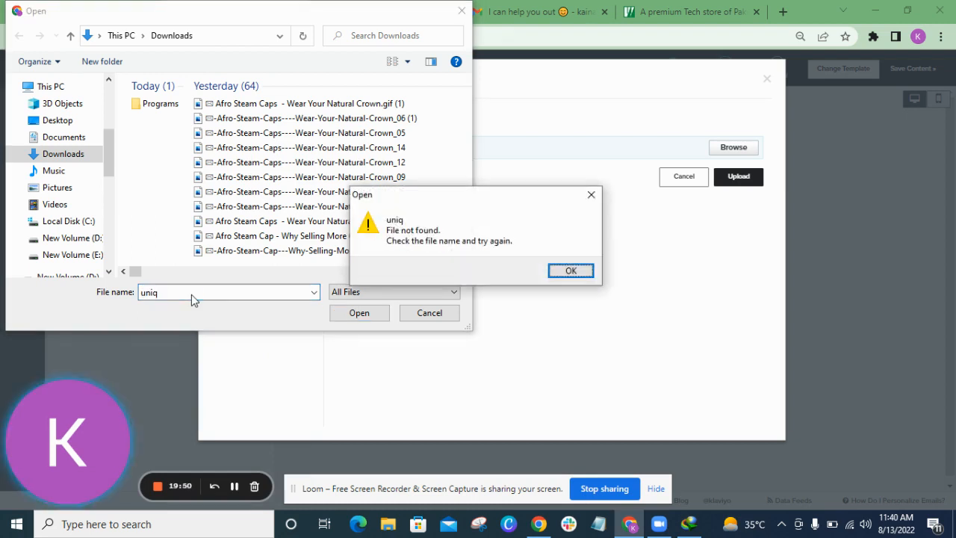
left_click(559, 274)
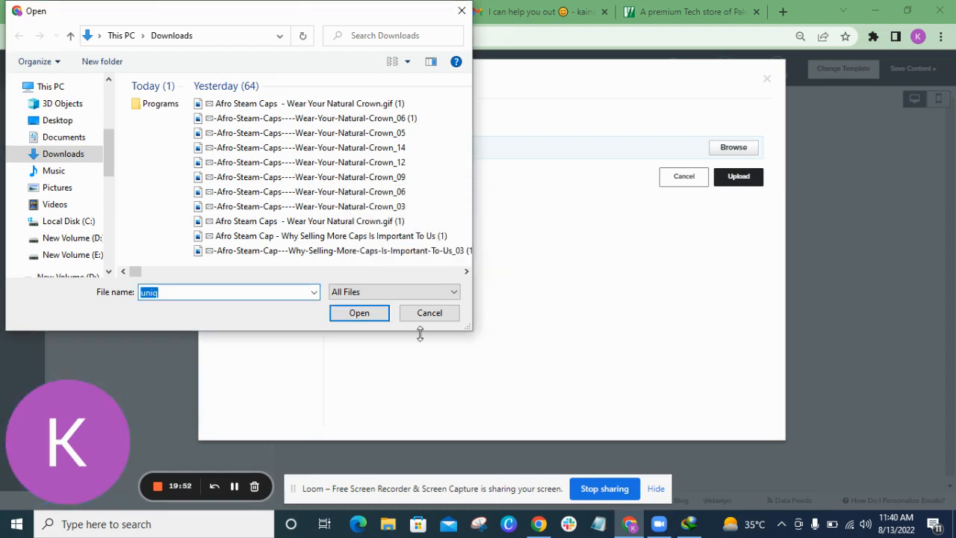
left_click(435, 314)
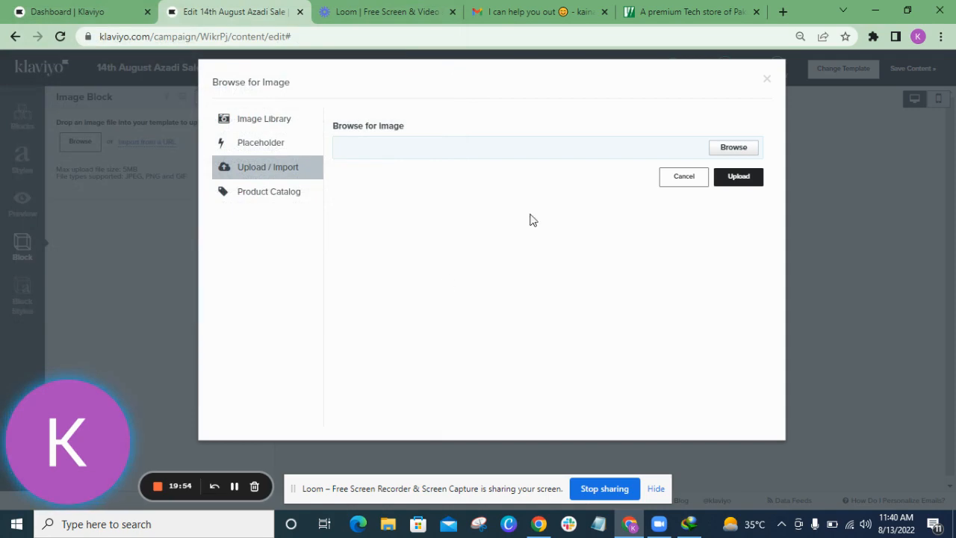
left_click(723, 149)
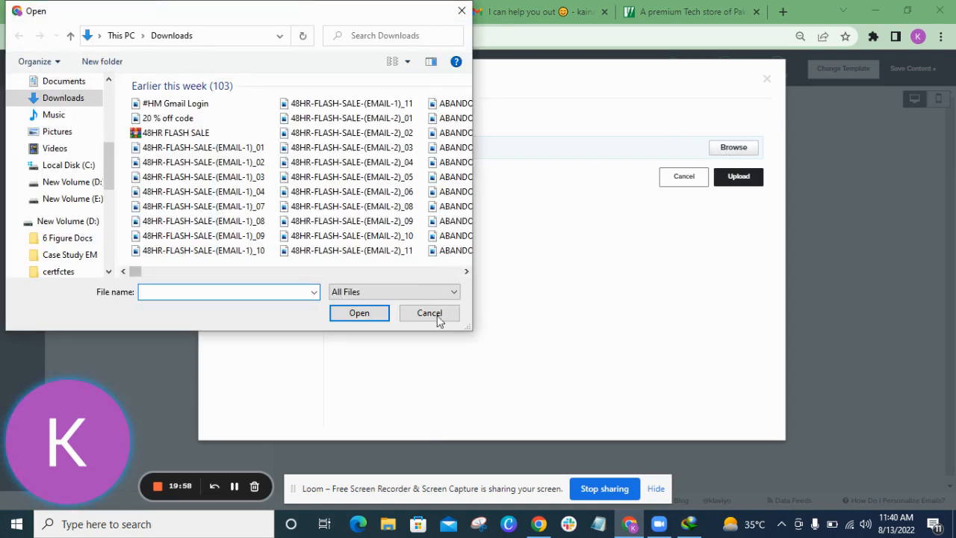
left_click(437, 315)
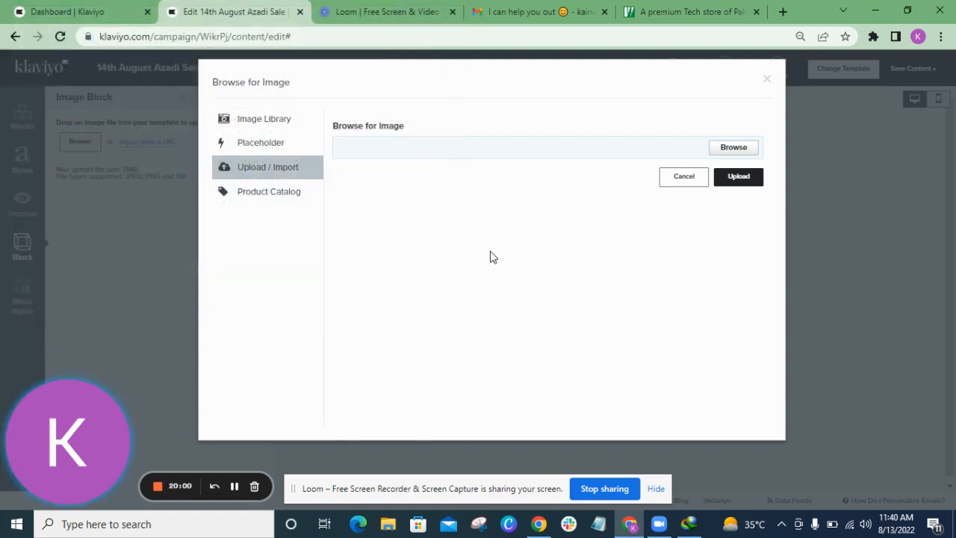
Step: Clear the image library's search term and insert the "Thank You For Trusting Us!" image into the image block
left_click(274, 123)
left_click(405, 128)
key("BackSpace")
key("BackSpace")
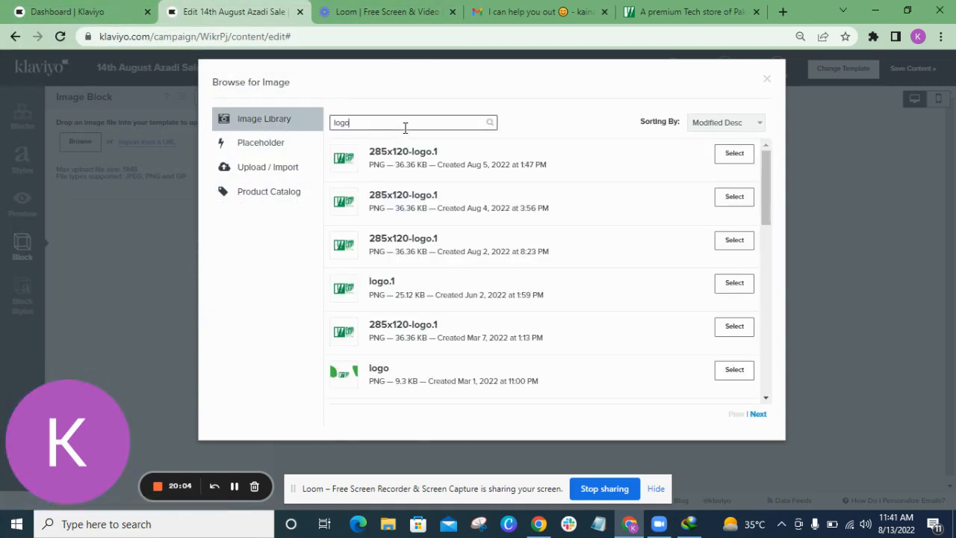
key("BackSpace")
key("BackSpace")
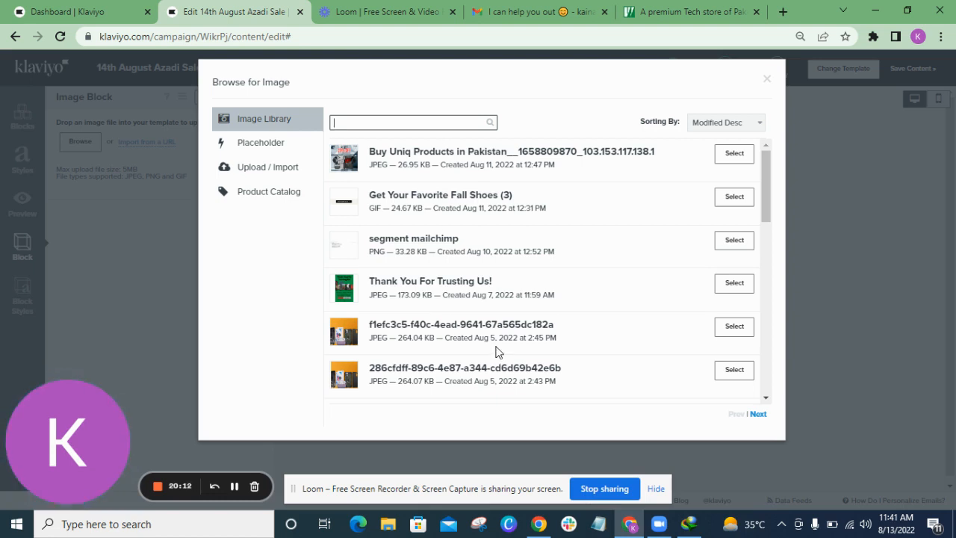
left_click(739, 284)
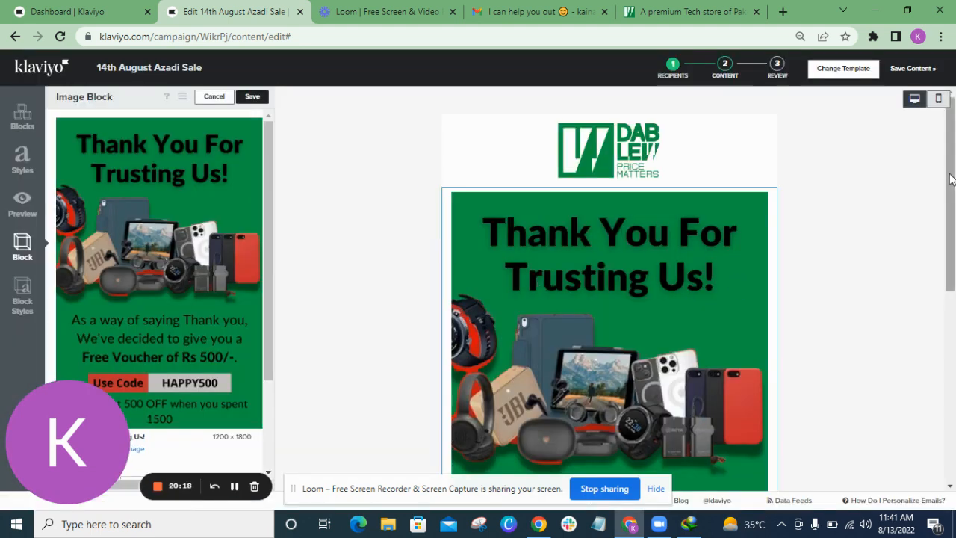
Step: Center-align the "Thank You For Trusting Us!" image in its block
left_click_drag(950, 178, 952, 259)
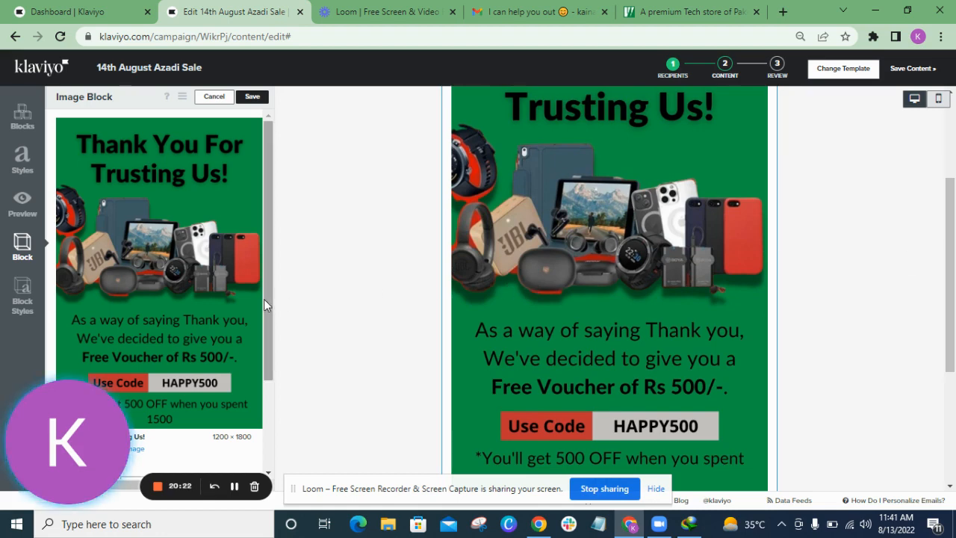
scroll(263, 299, "down", 3)
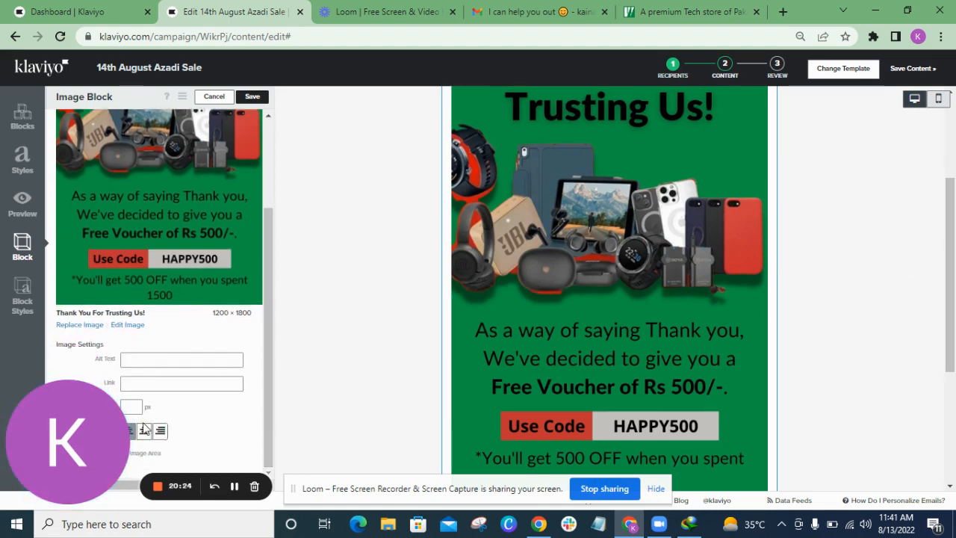
left_click(144, 432)
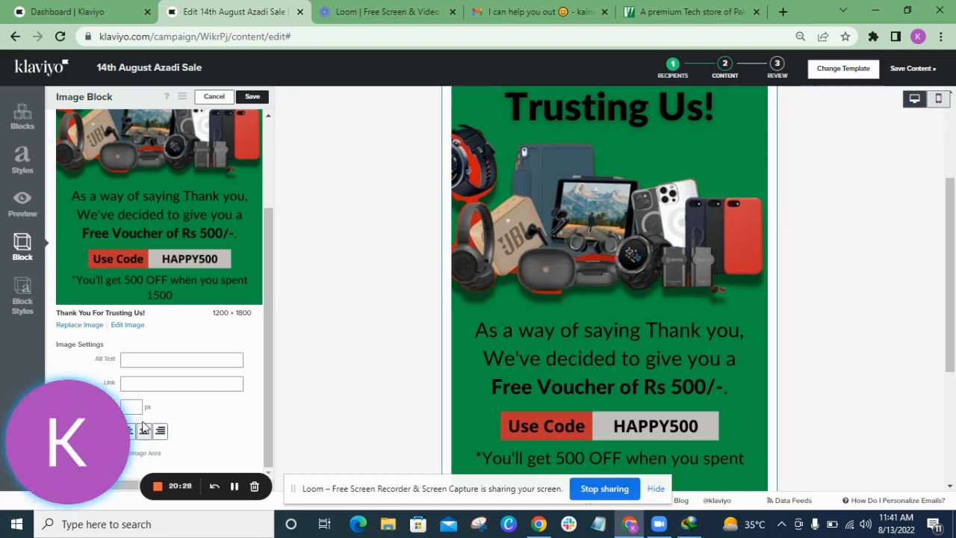
left_click(138, 384)
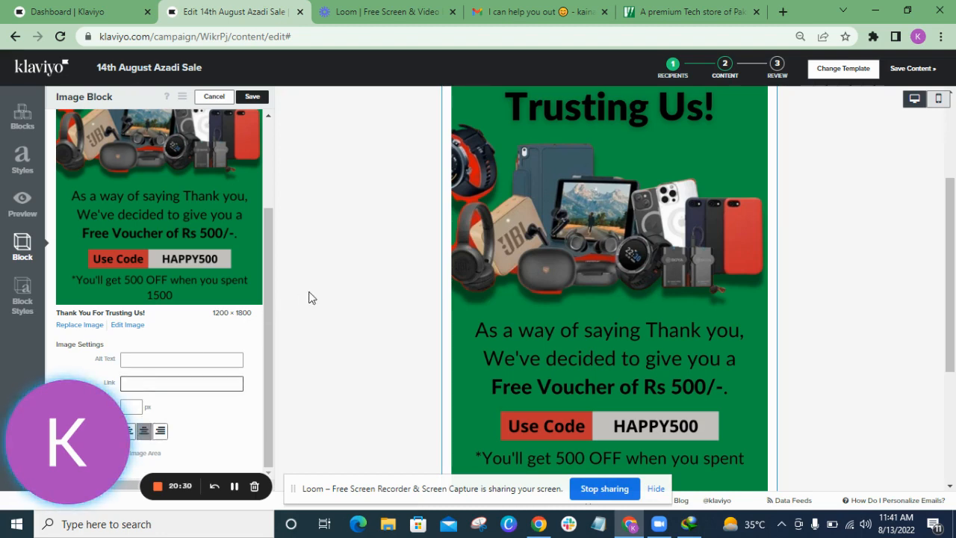
left_click(659, 9)
left_click(470, 37)
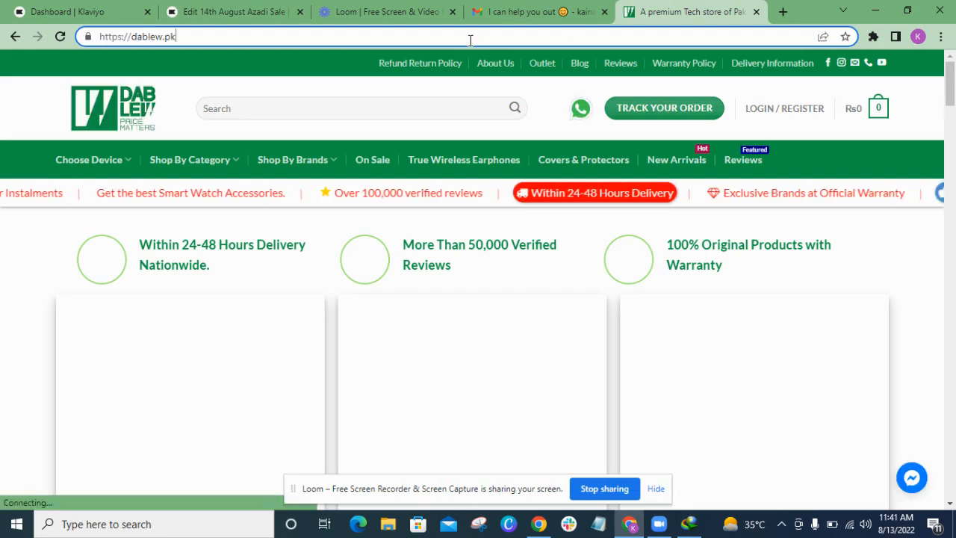
left_click(214, 10)
left_click(147, 386)
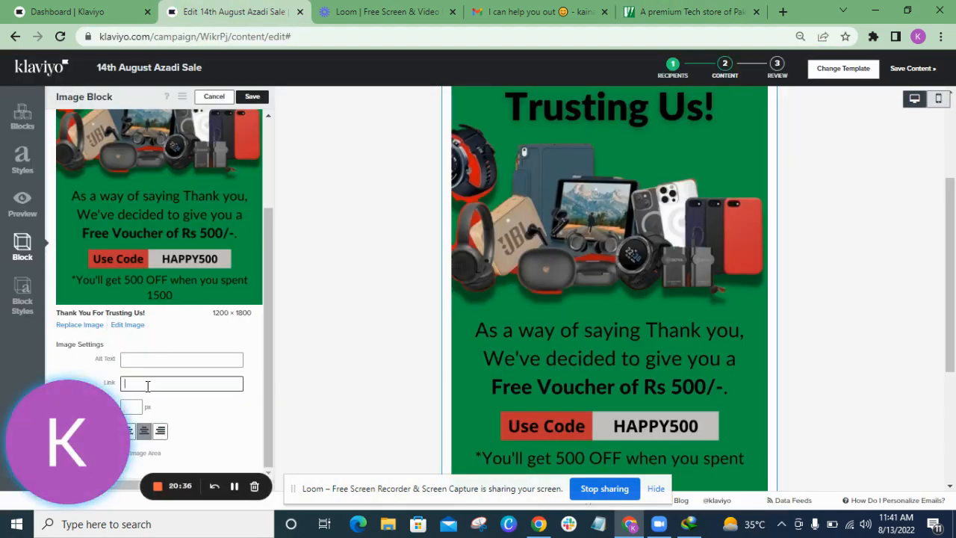
type("https://dablew.pk/")
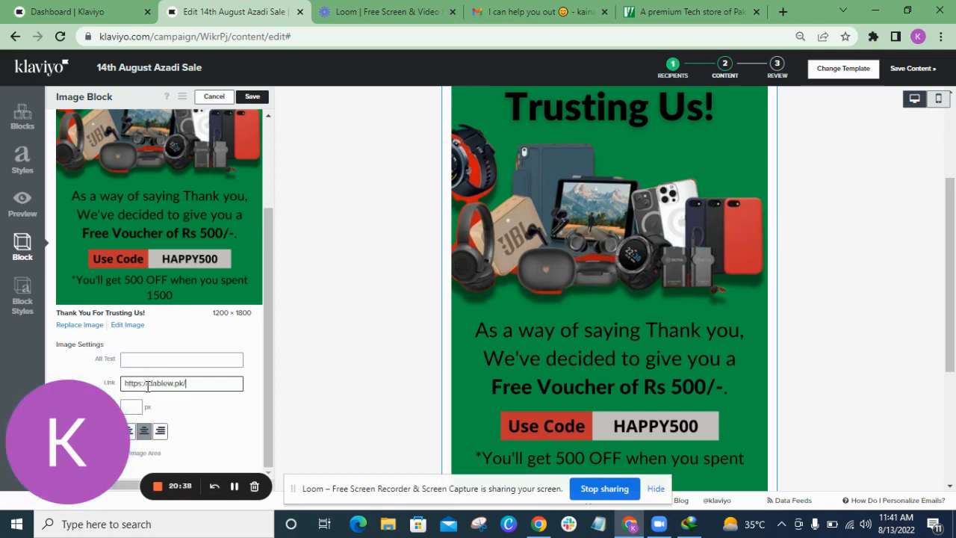
Step: Set the image's alt text to "Free Voucher of Rs 500 For You"
left_click(159, 359)
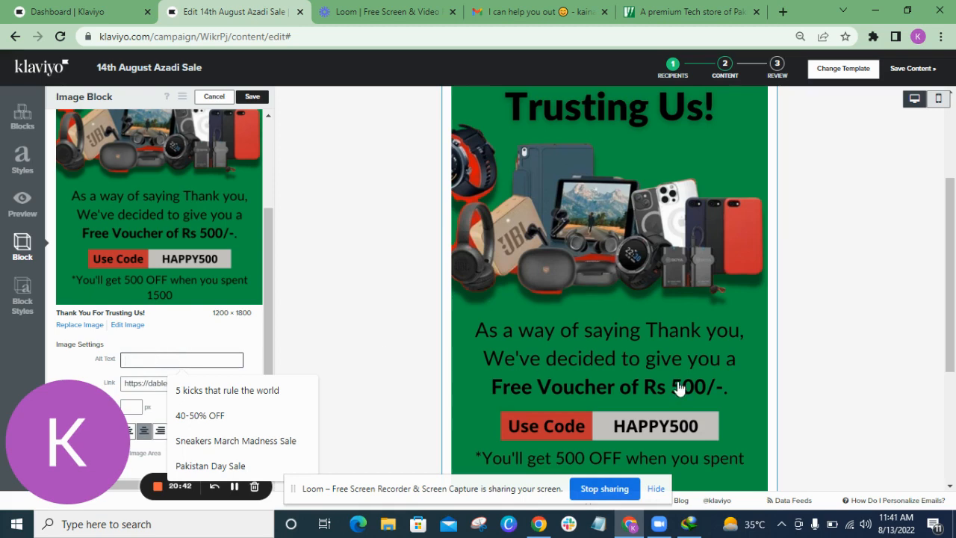
mouse_move(953, 299)
left_mouse_down()
mouse_move(953, 213)
mouse_move(954, 344)
mouse_move(940, 236)
mouse_move(943, 322)
mouse_move(955, 337)
mouse_move(946, 383)
mouse_move(941, 344)
left_mouse_up()
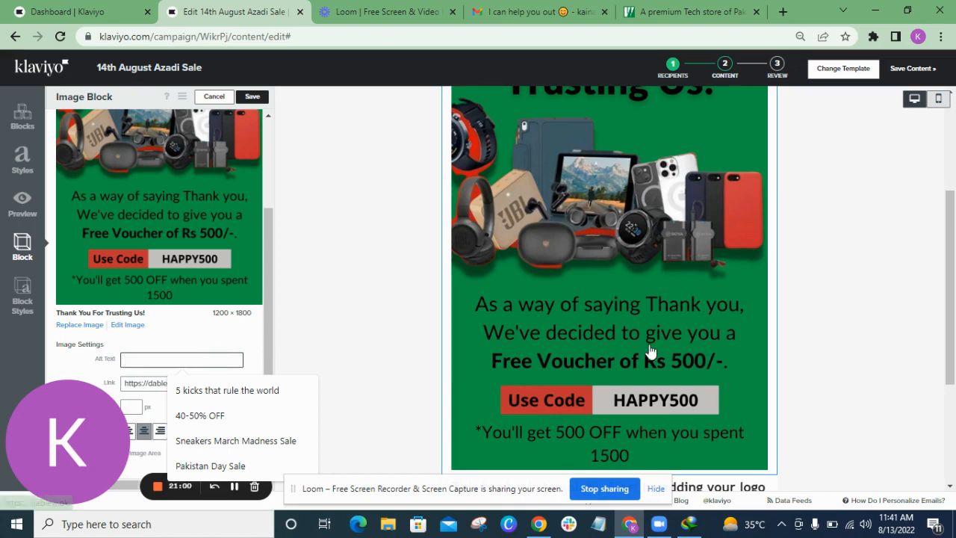
left_click_drag(954, 330, 955, 354)
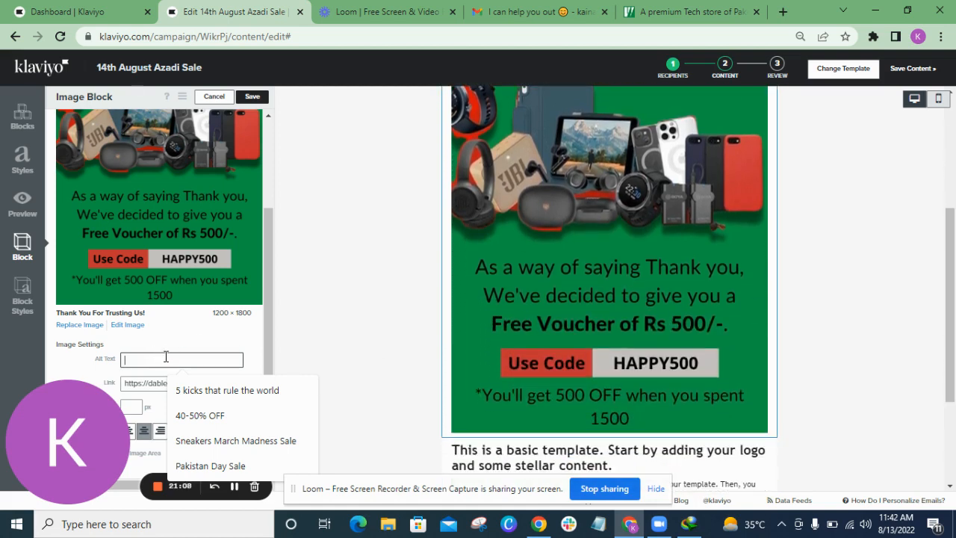
type("Free Vo")
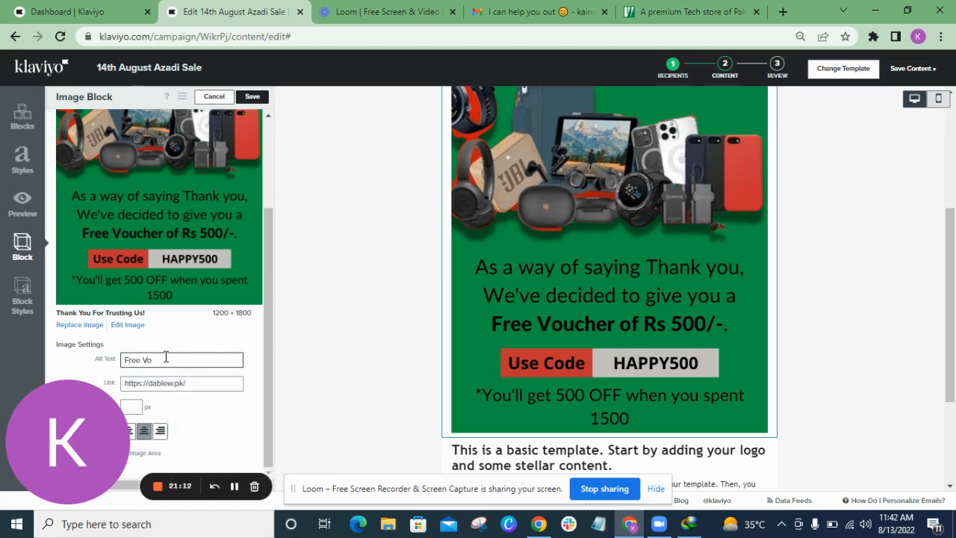
type("ucher of Rs 500 For You")
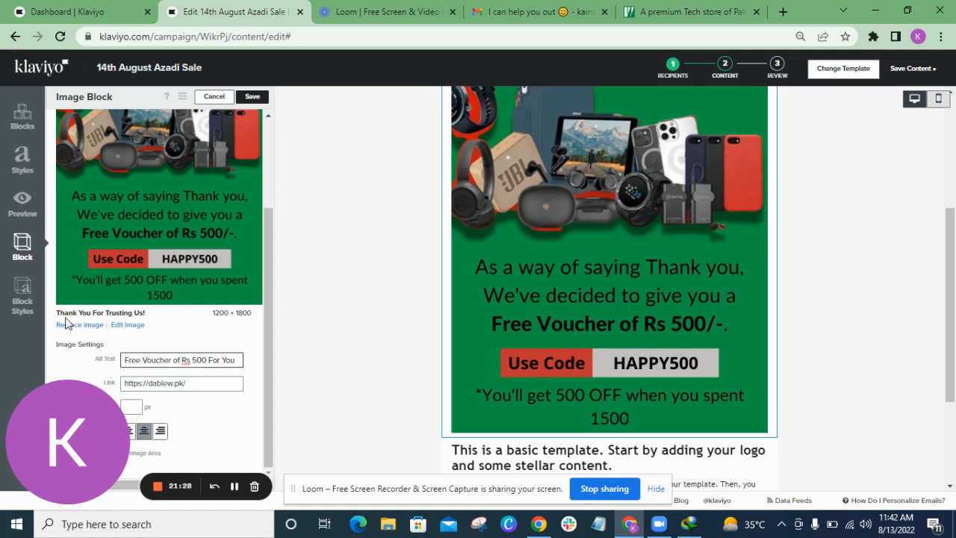
left_click(23, 306)
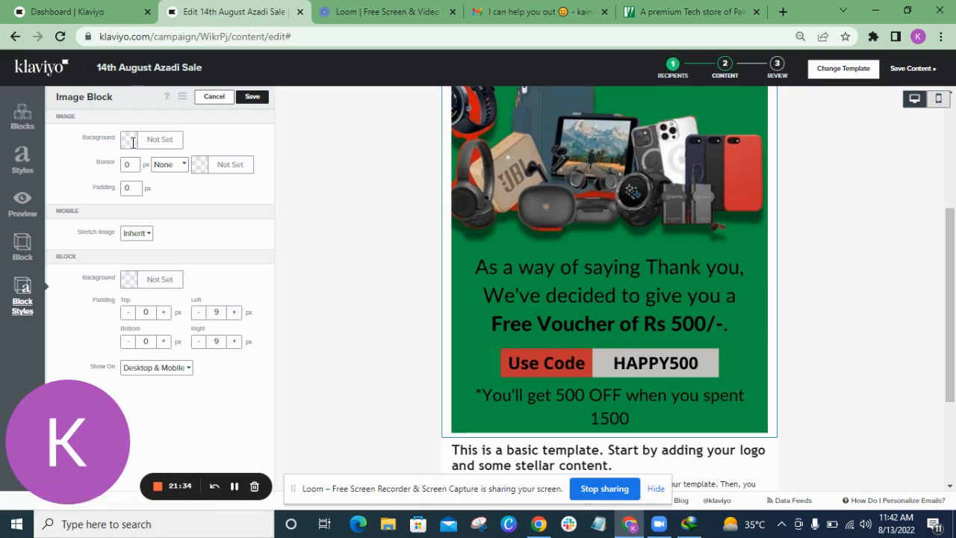
left_click(20, 255)
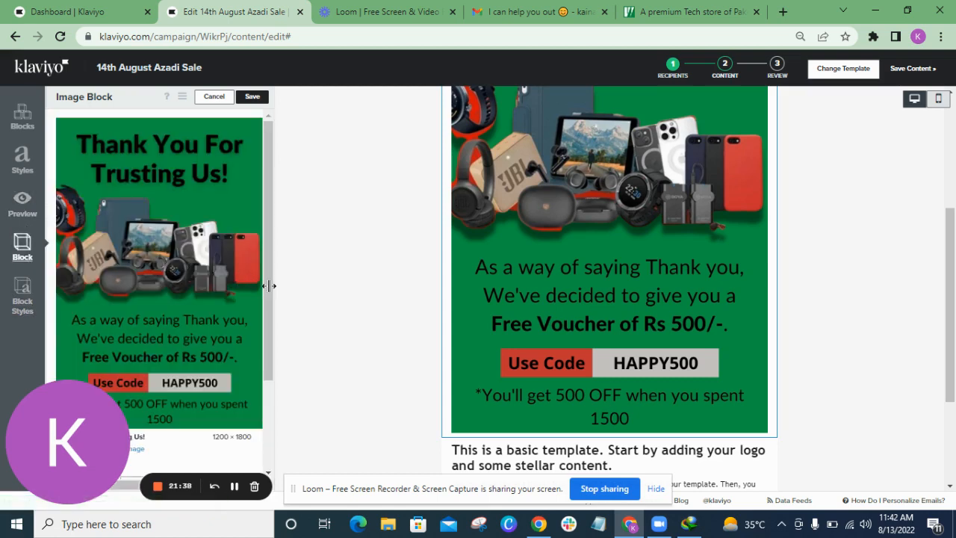
scroll(267, 285, "down", 2)
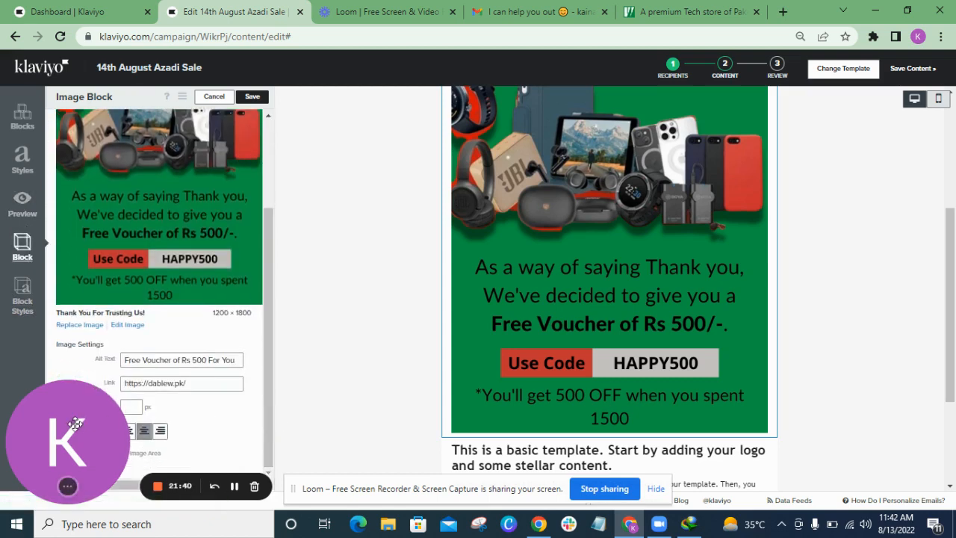
left_click_drag(75, 424, 430, 422)
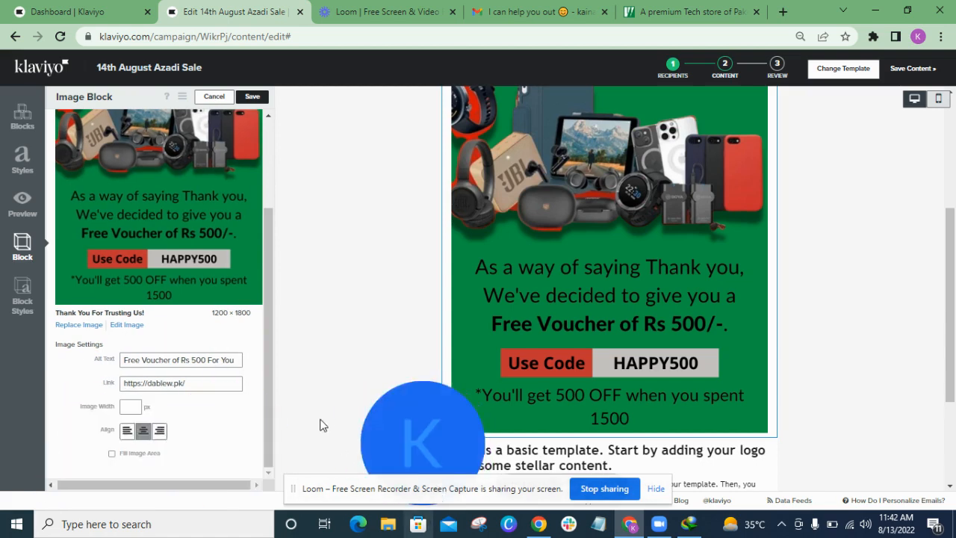
Step: Set the voucher image's width to 600 px
left_click(136, 406)
type("600")
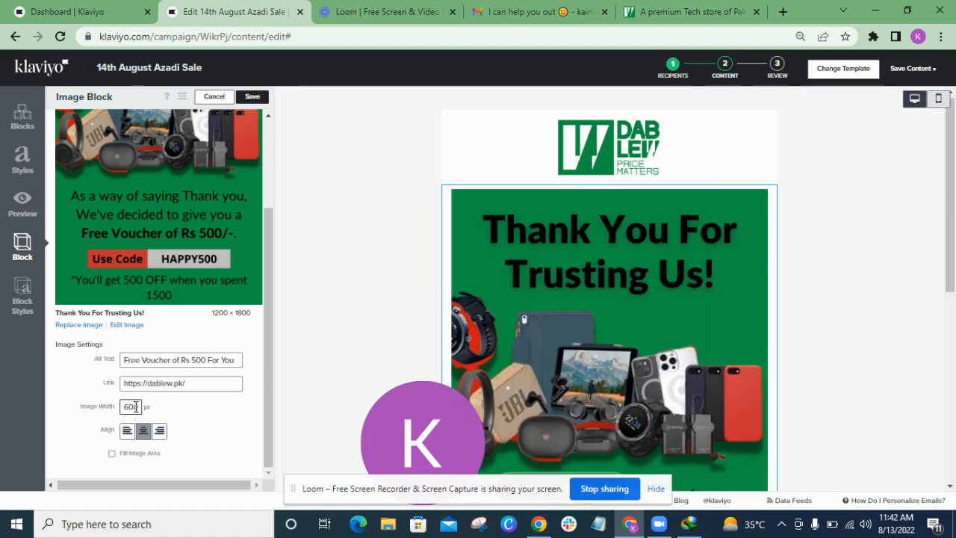
key("BackSpace")
key("BackSpace")
key("BackSpace")
type("300")
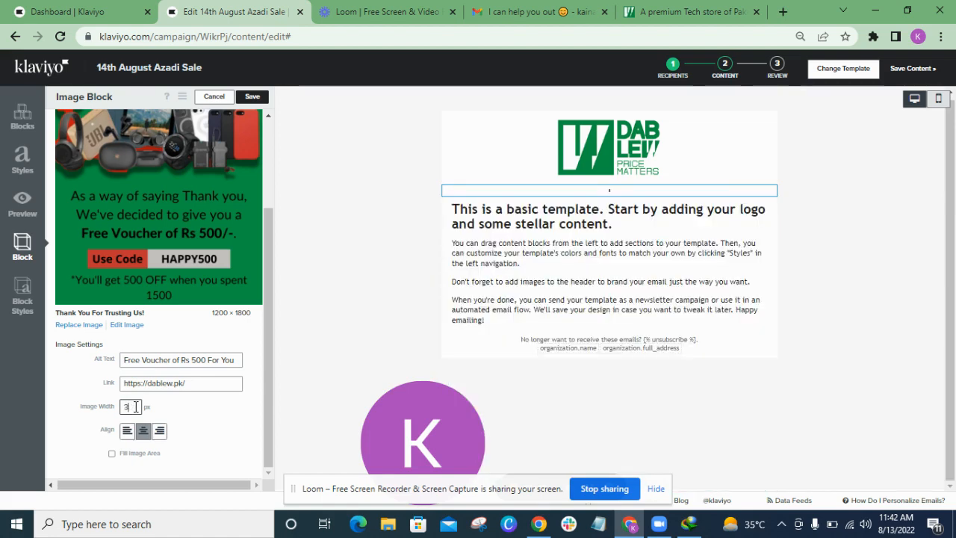
key("BackSpace")
key("BackSpace")
key("BackSpace")
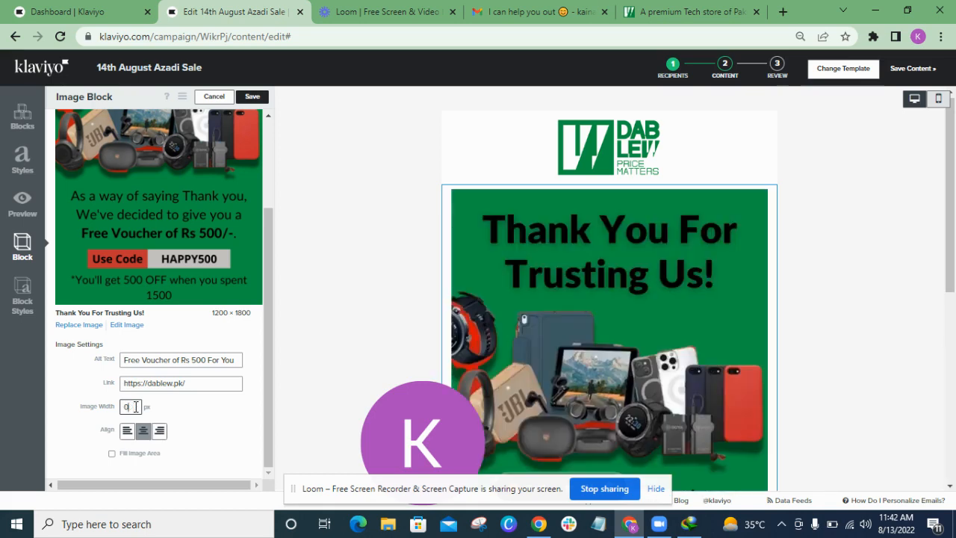
type("600")
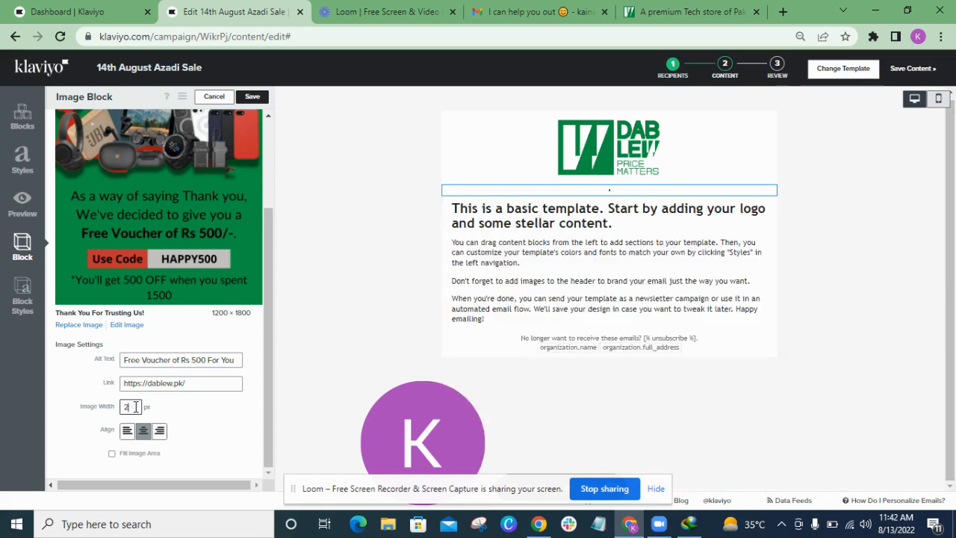
key("BackSpace")
key("BackSpace")
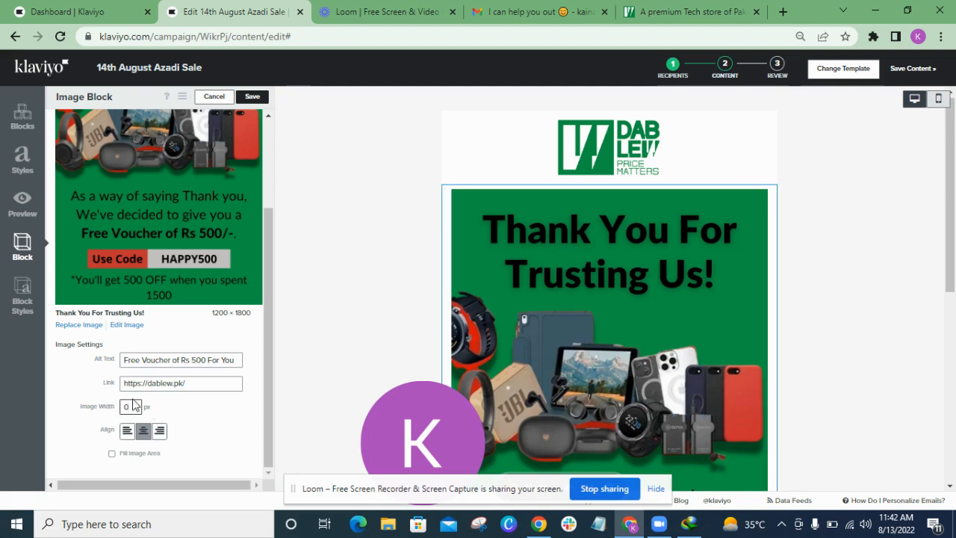
type("00")
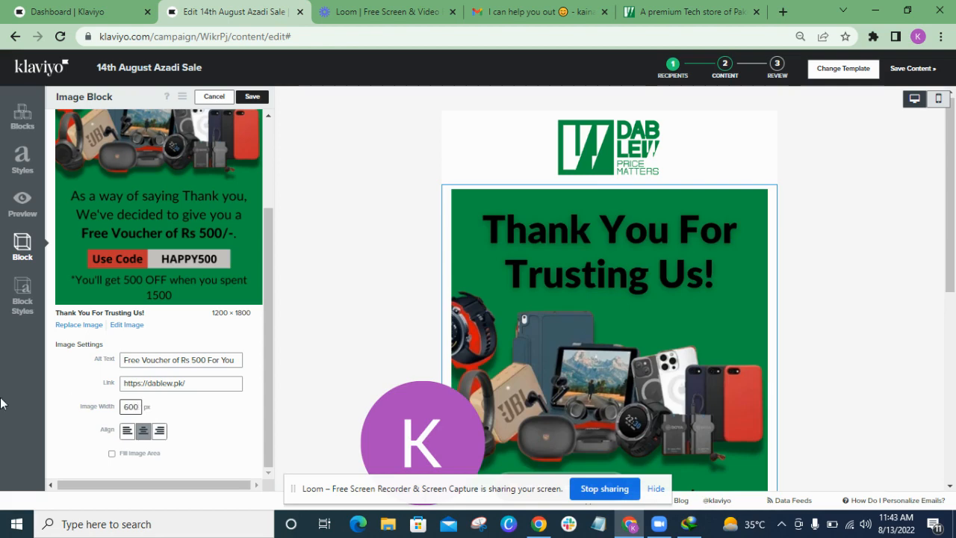
Step: Make the voucher image fill the whole image area of its block
left_click(26, 314)
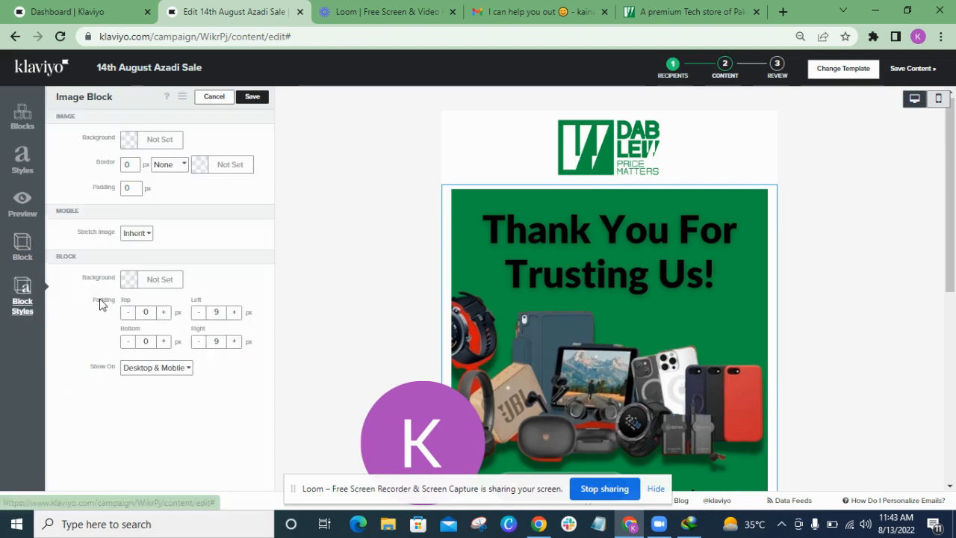
left_click(23, 254)
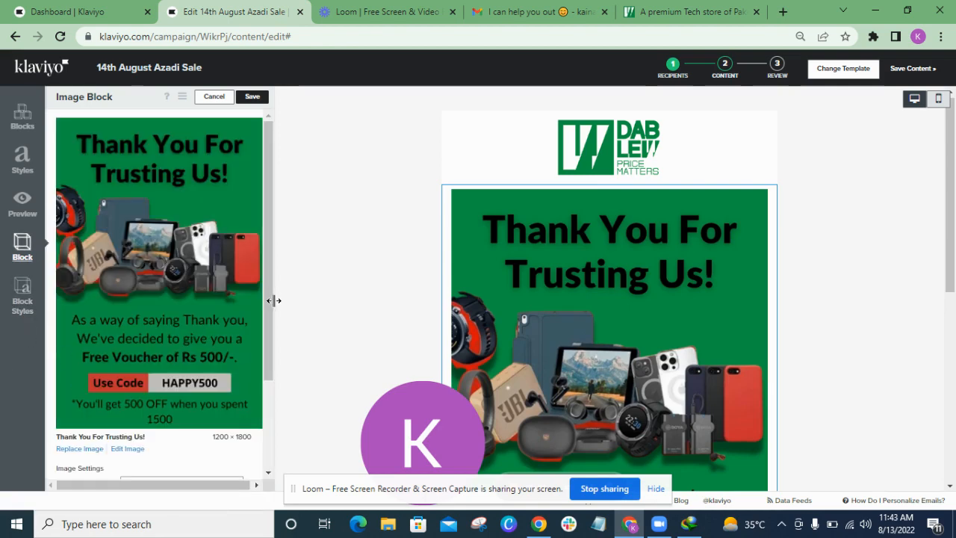
left_click_drag(266, 311, 267, 469)
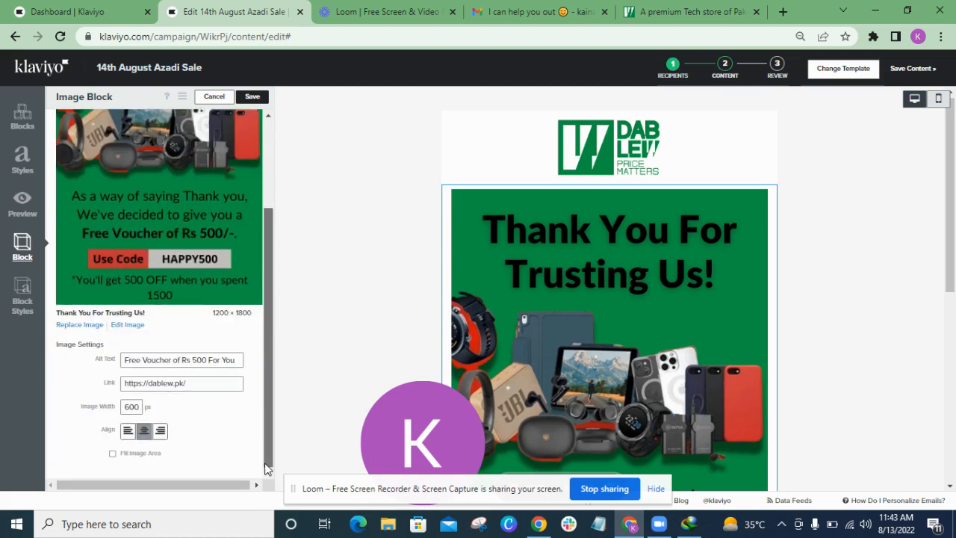
left_click(112, 453)
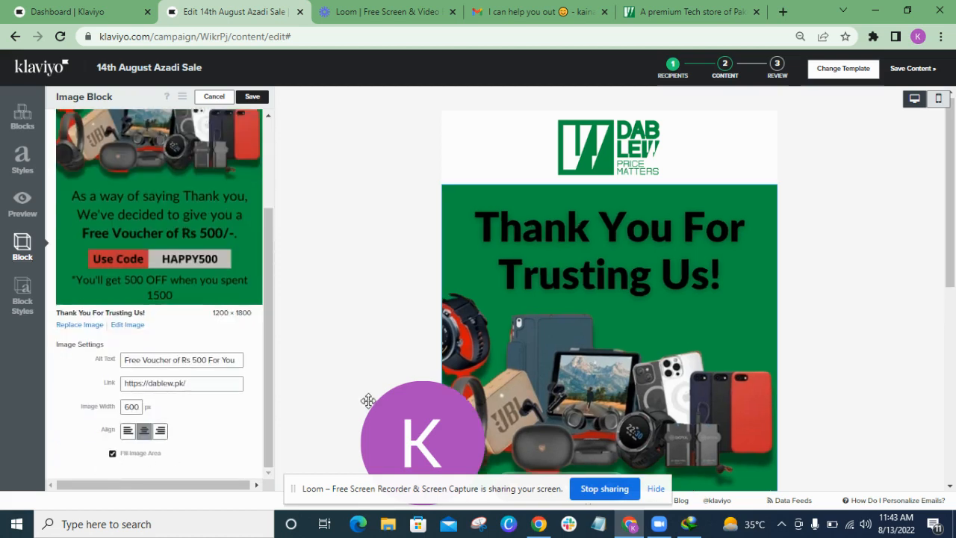
Step: Preview the campaign email directly in Klaviyo without sending it
left_click(30, 302)
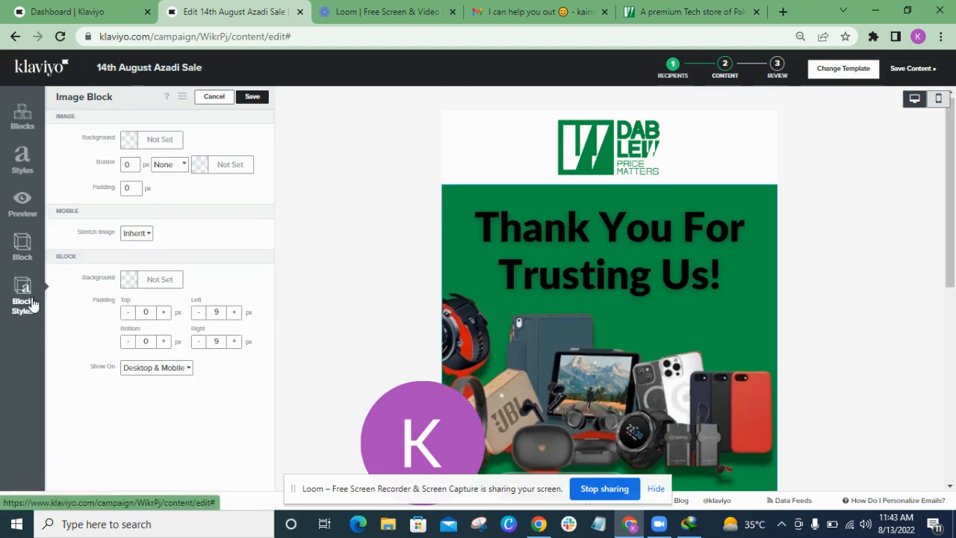
left_click(22, 213)
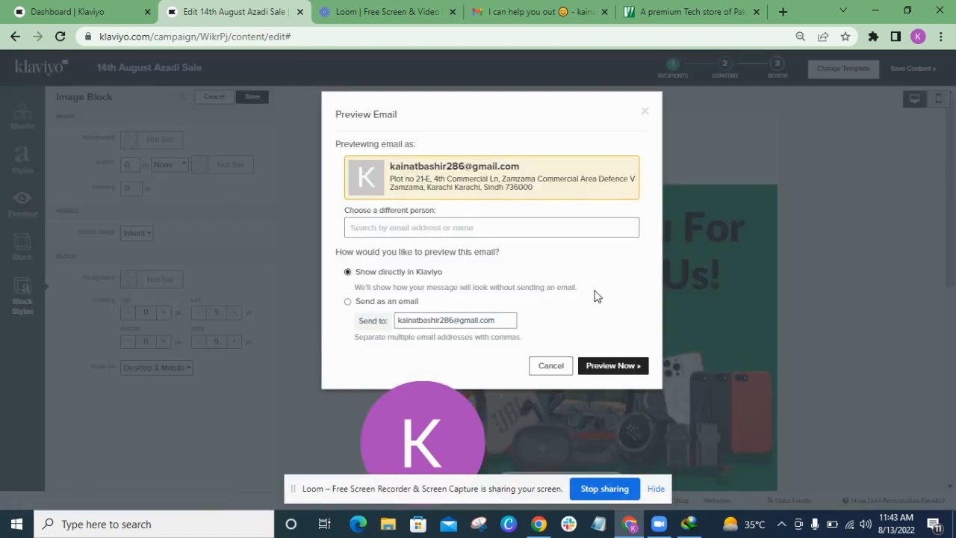
left_click(612, 366)
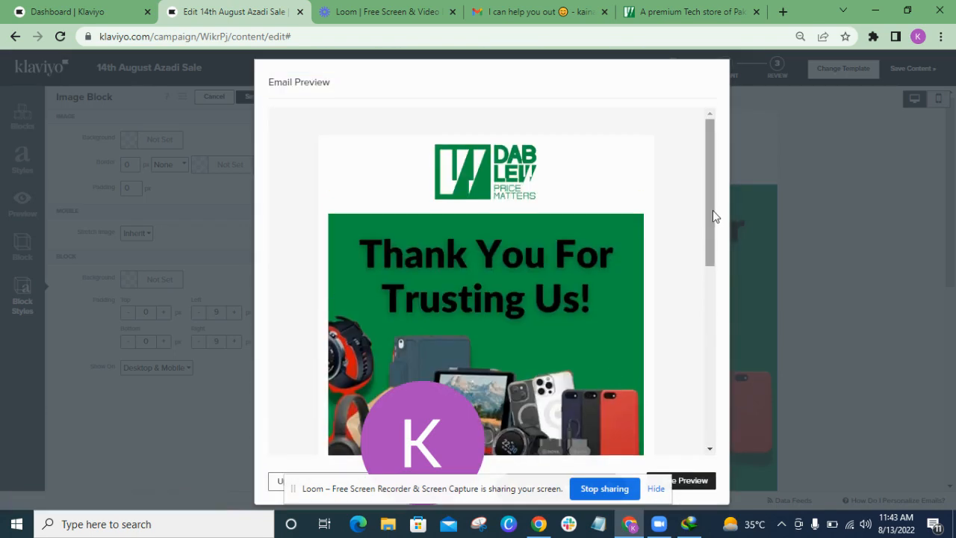
Step: Look through the email preview down to the voucher code and leftover template text, and close the preview
left_click_drag(713, 212, 718, 268)
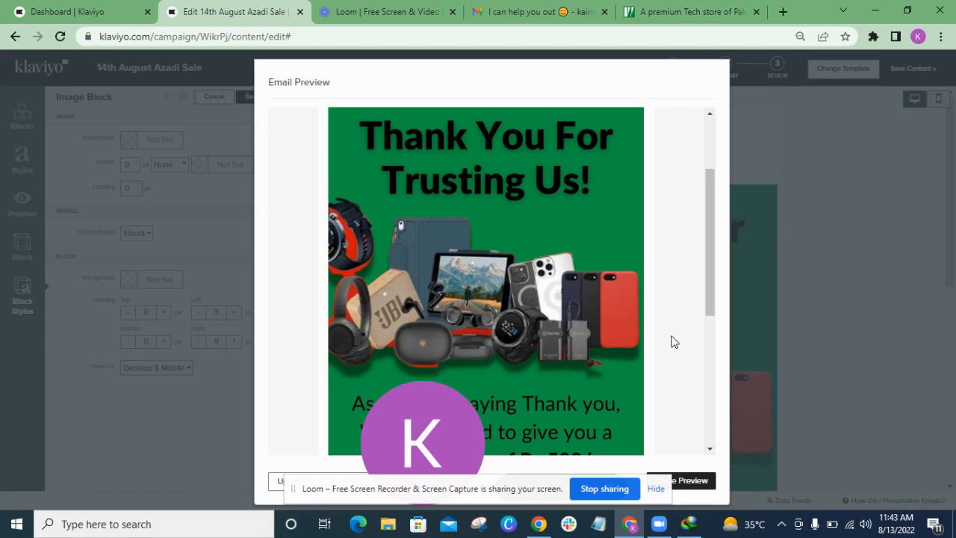
left_click_drag(710, 310, 723, 385)
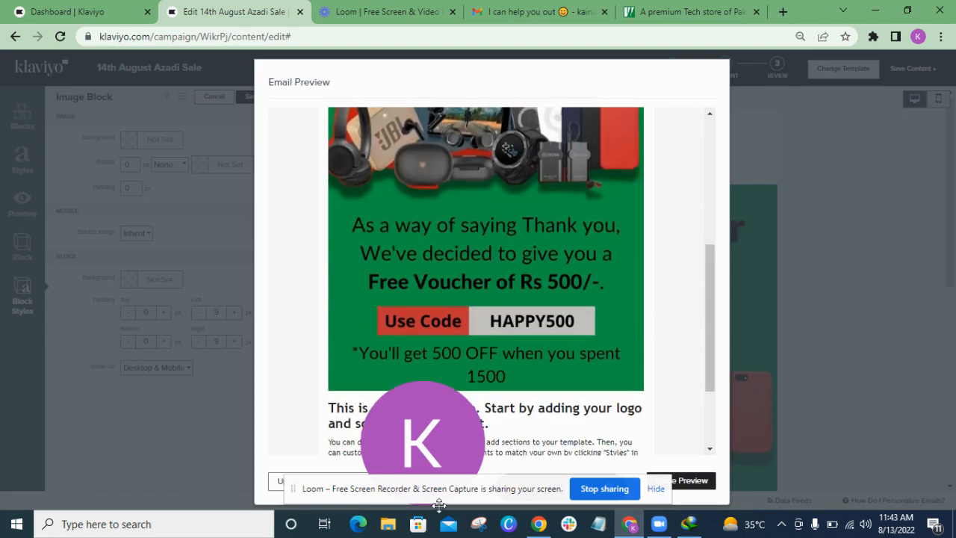
left_click(657, 489)
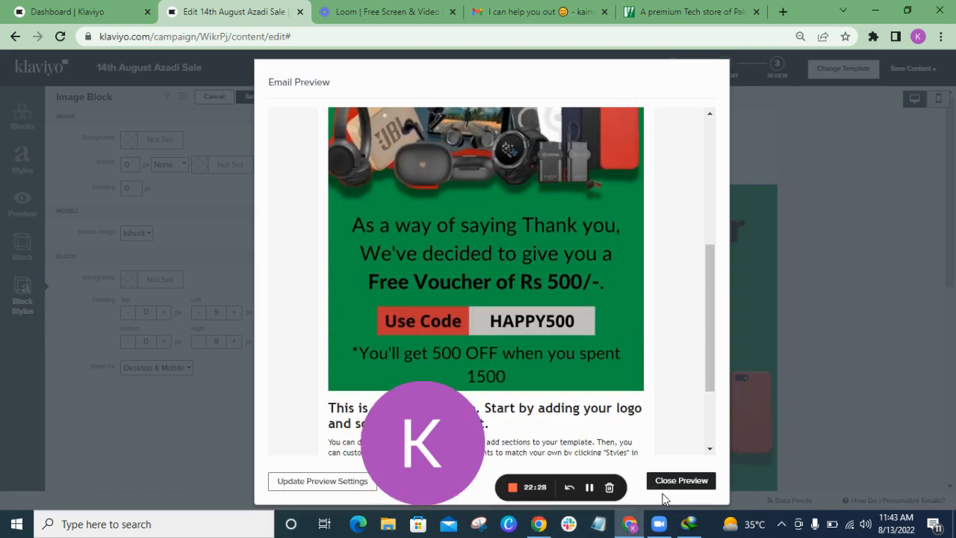
left_click(680, 481)
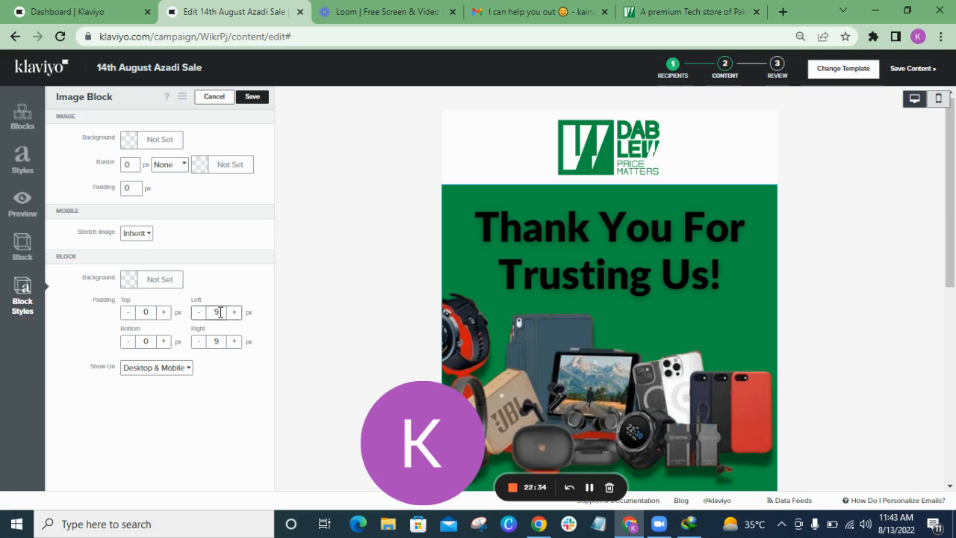
Step: Set the voucher image block's left and right padding to 0 px and save the block
left_click(224, 342)
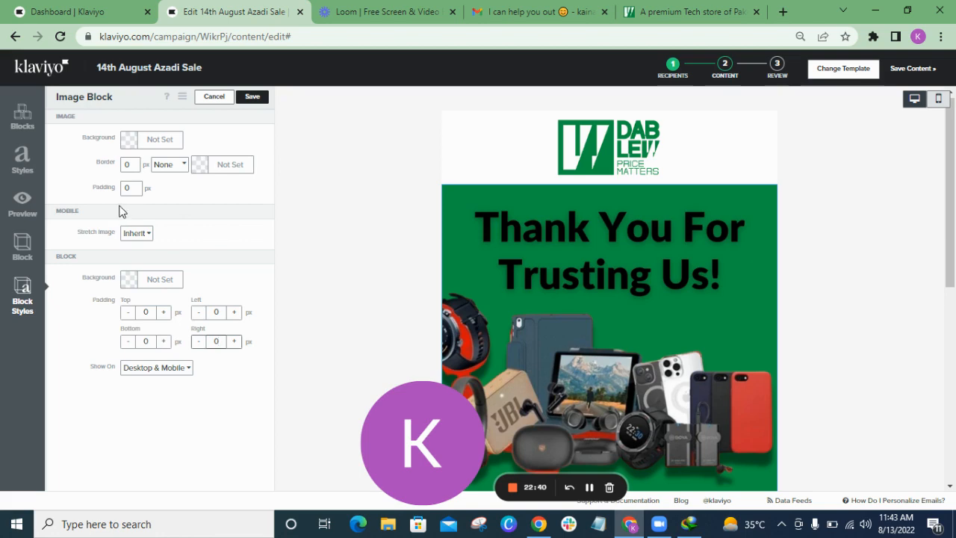
left_click(251, 96)
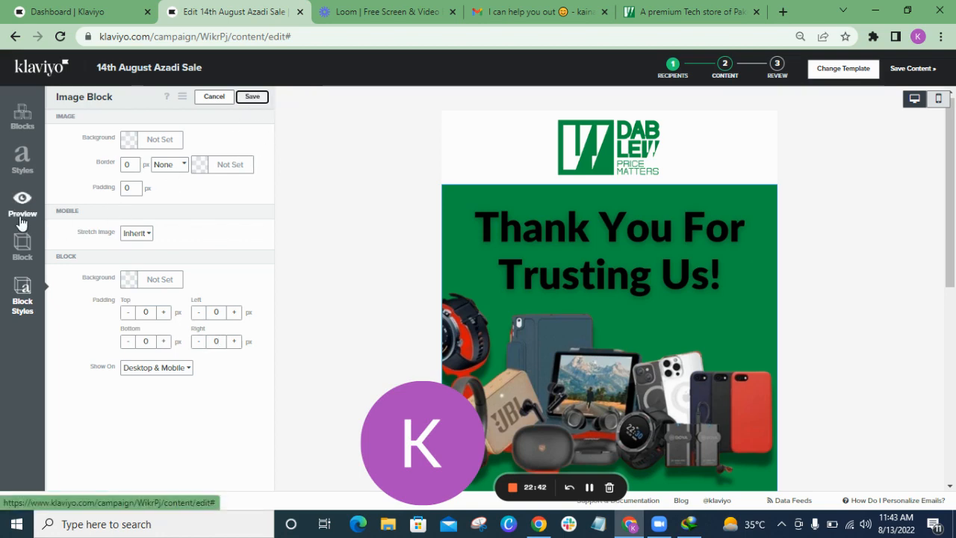
Step: Preview the email directly in Klaviyo to check the voucher image's edges, and close the preview
left_click(21, 216)
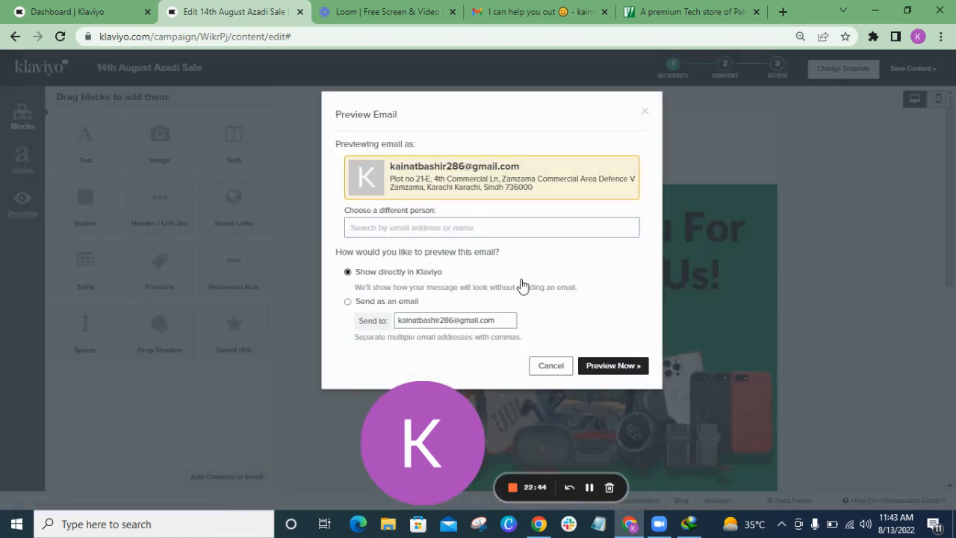
left_click(613, 367)
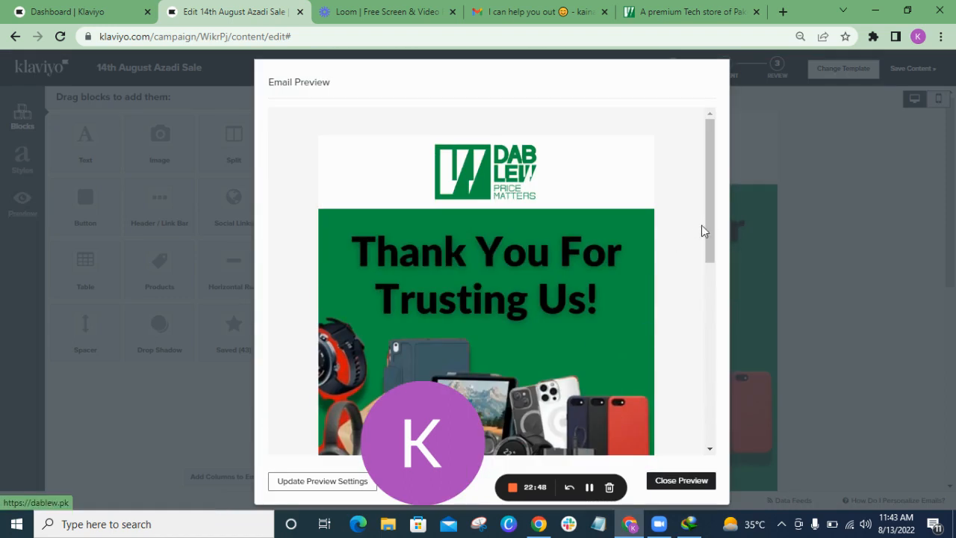
mouse_move(709, 229)
left_mouse_down()
mouse_move(714, 418)
mouse_move(728, 231)
left_mouse_up()
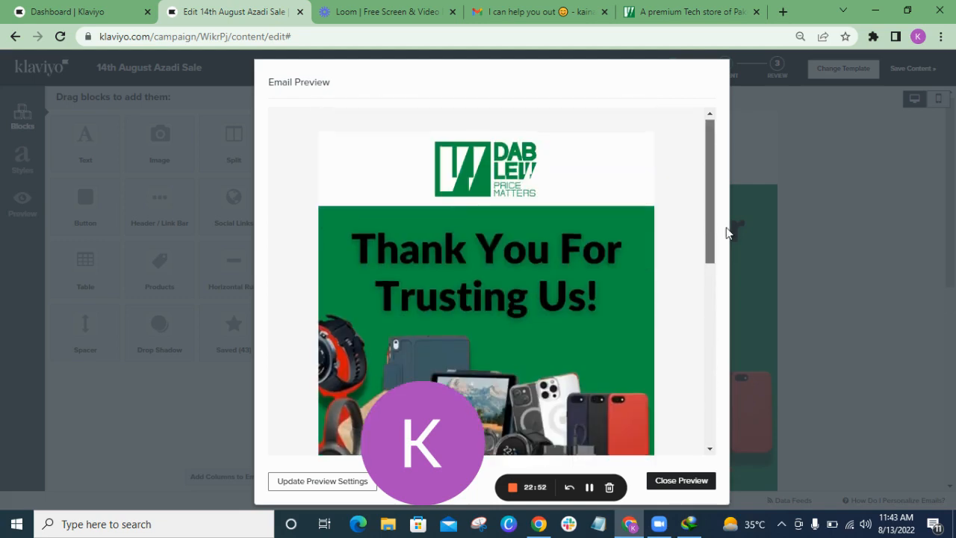
left_click(683, 481)
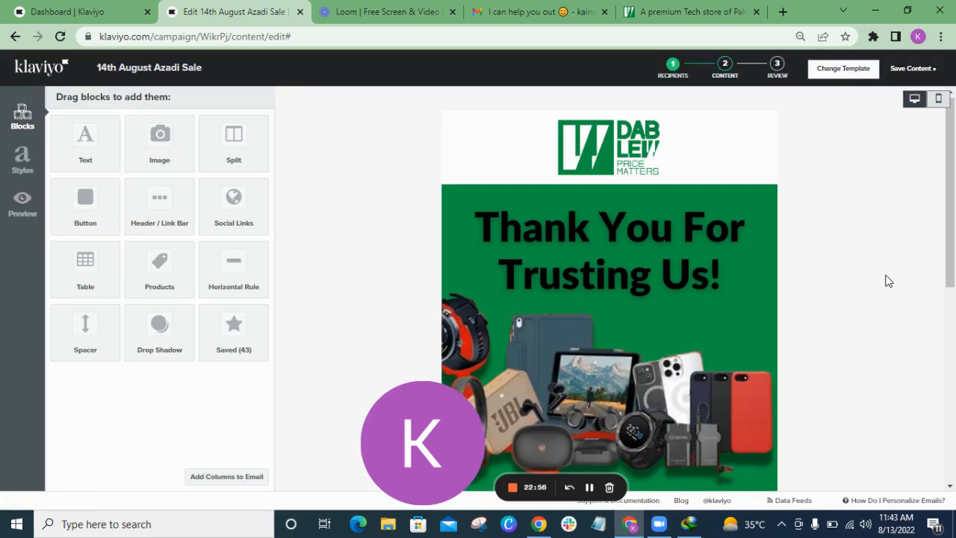
Step: Delete the basic template text block below the voucher image
scroll(953, 263, "down", 1)
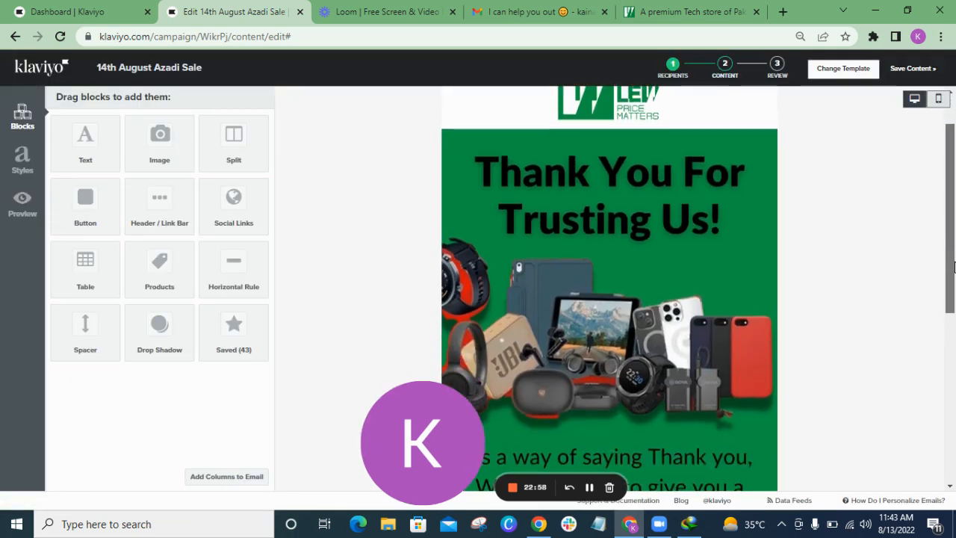
left_click_drag(953, 267, 952, 457)
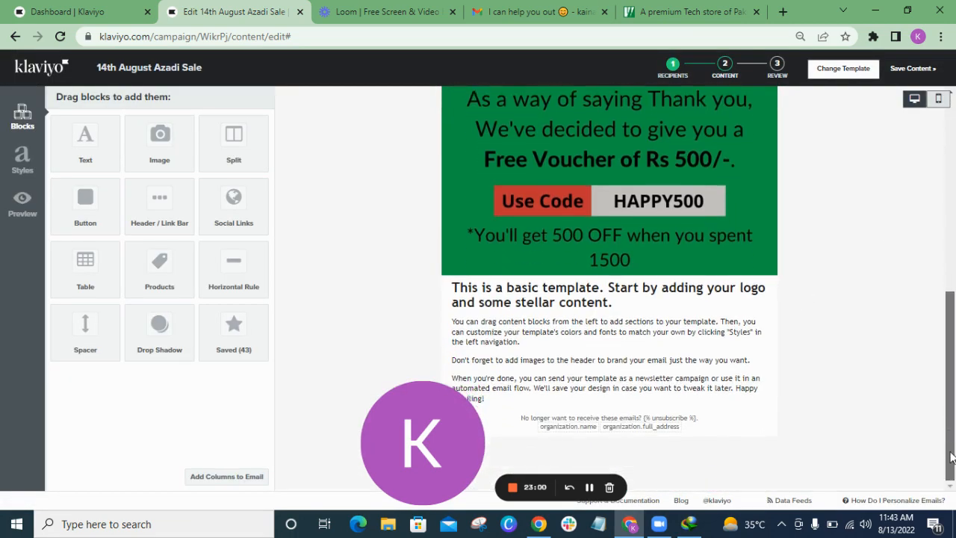
left_click(593, 360)
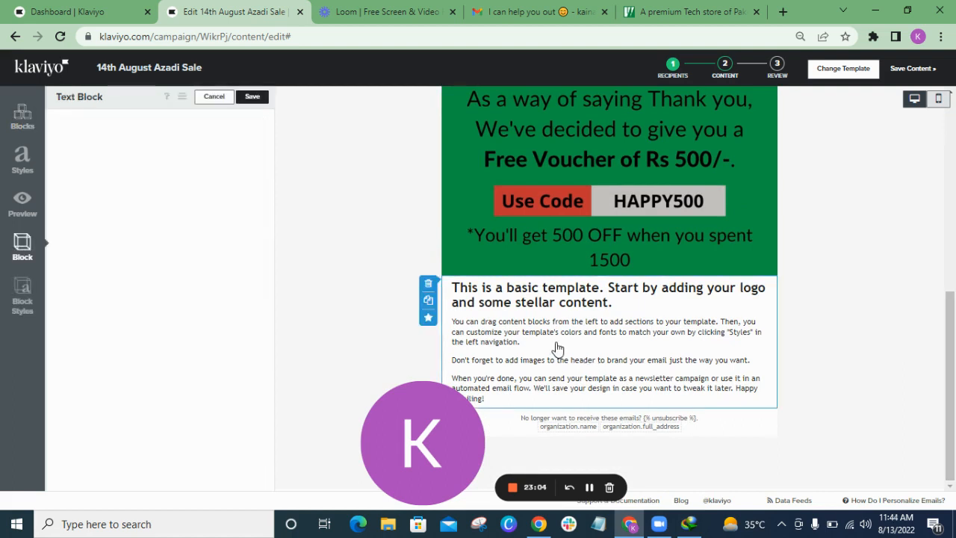
left_click(429, 284)
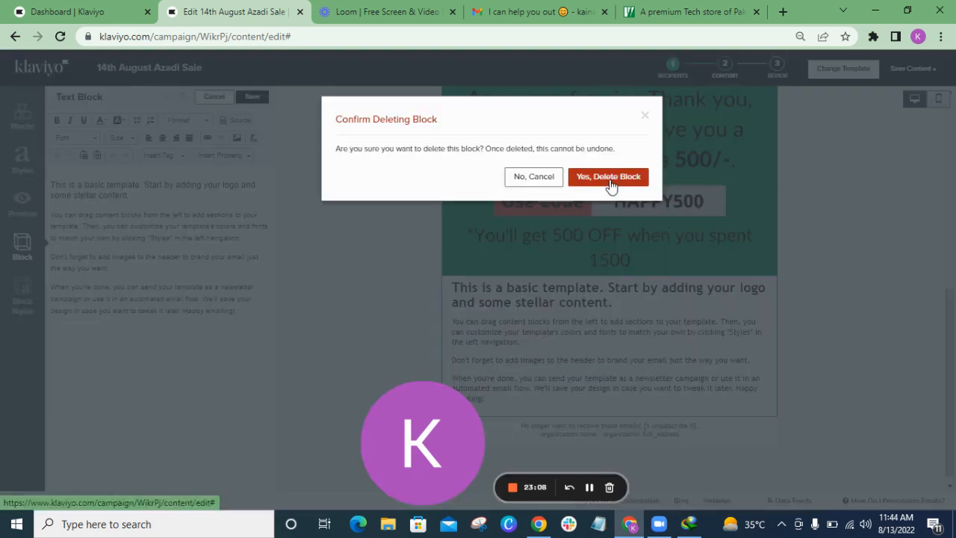
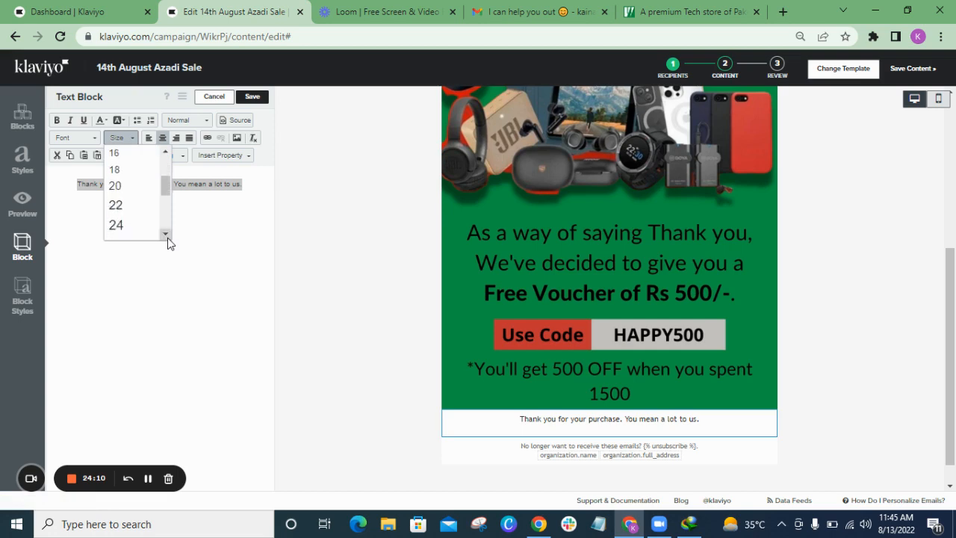
Step: Format the sentence "Thank you for your purchase. You mean a lot to us." in size 26 Tahoma
left_click(139, 201)
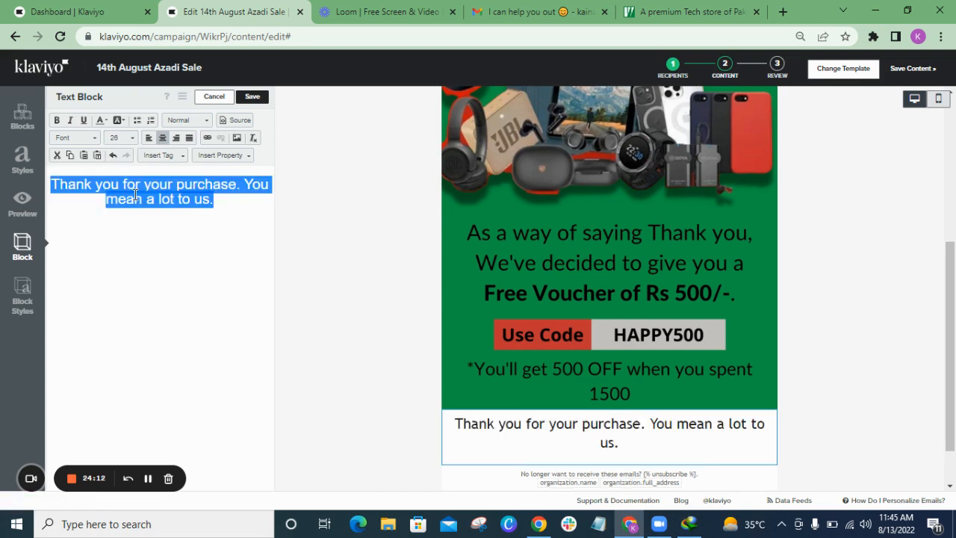
left_click(77, 138)
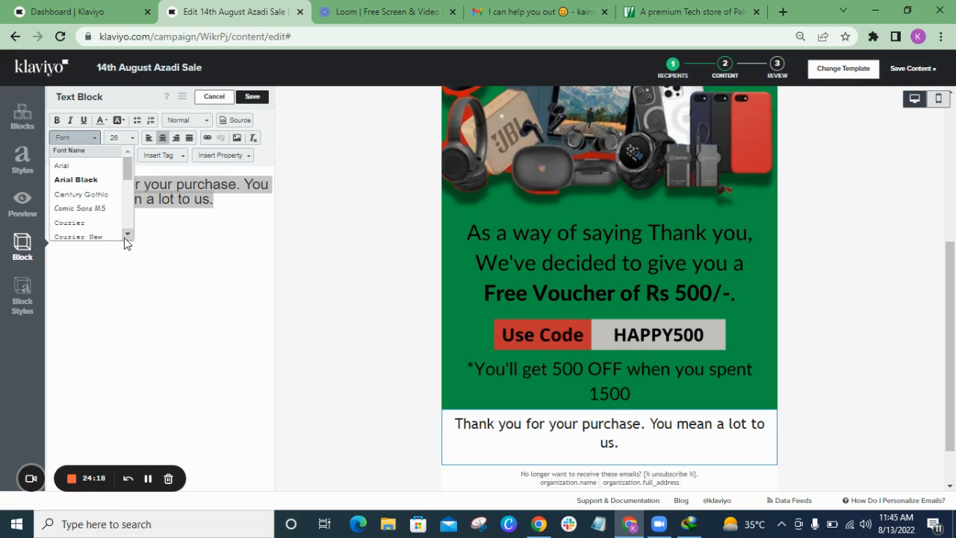
scroll(124, 238, "down", 10)
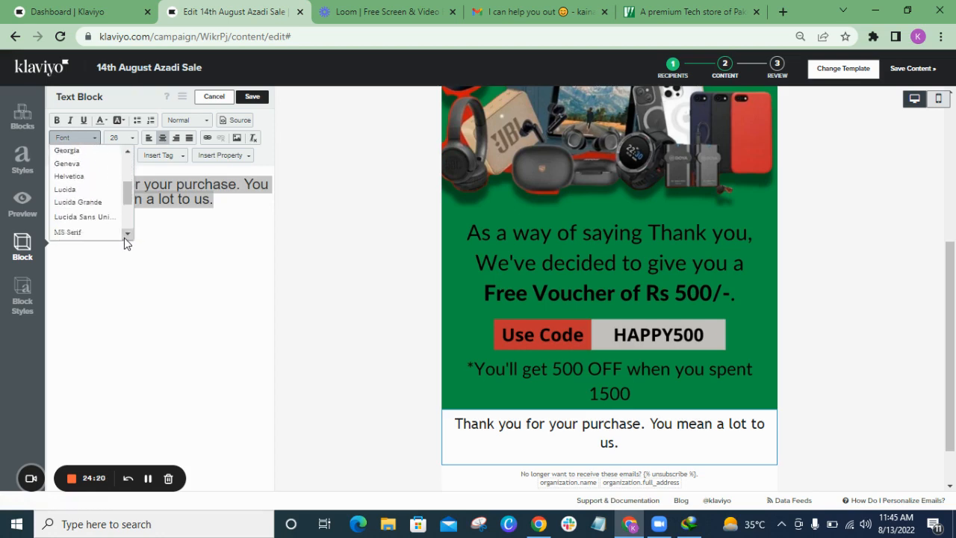
left_click_drag(129, 215, 130, 224)
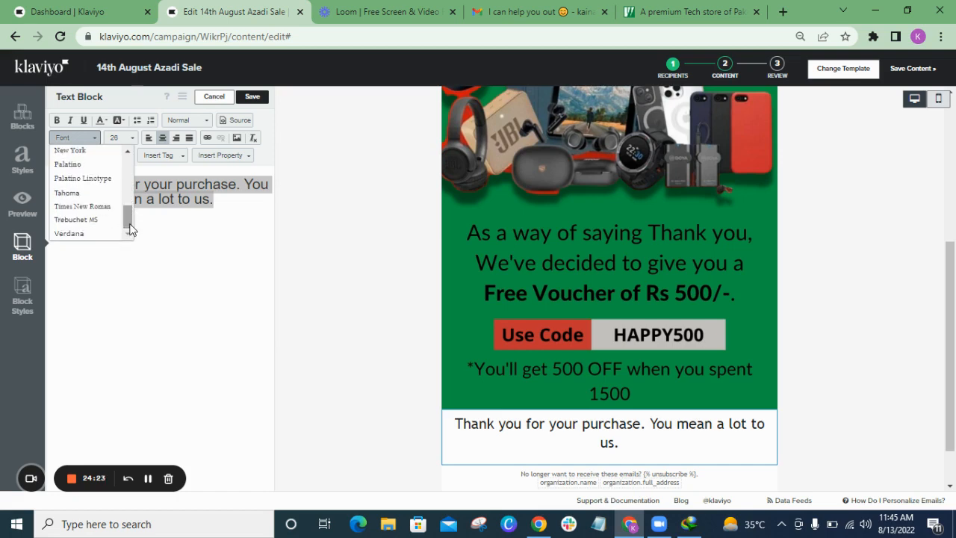
left_click(94, 195)
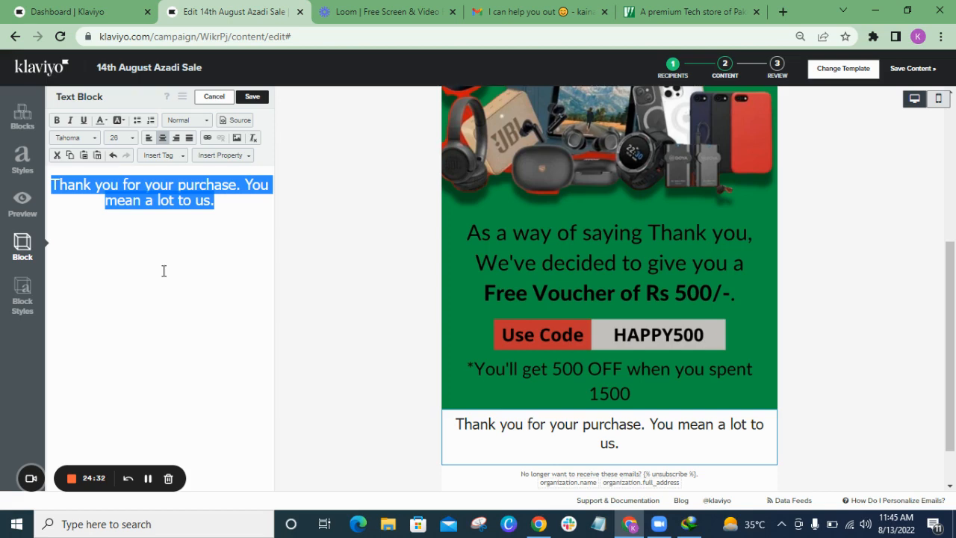
Step: Try bold formatting on the whole thank-you sentence and remove it again
left_click(56, 121)
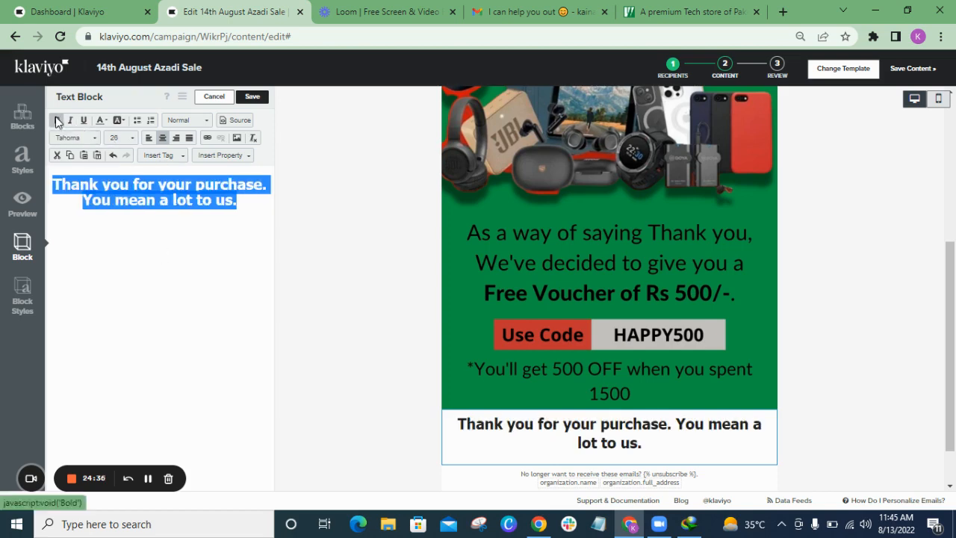
left_click(56, 123)
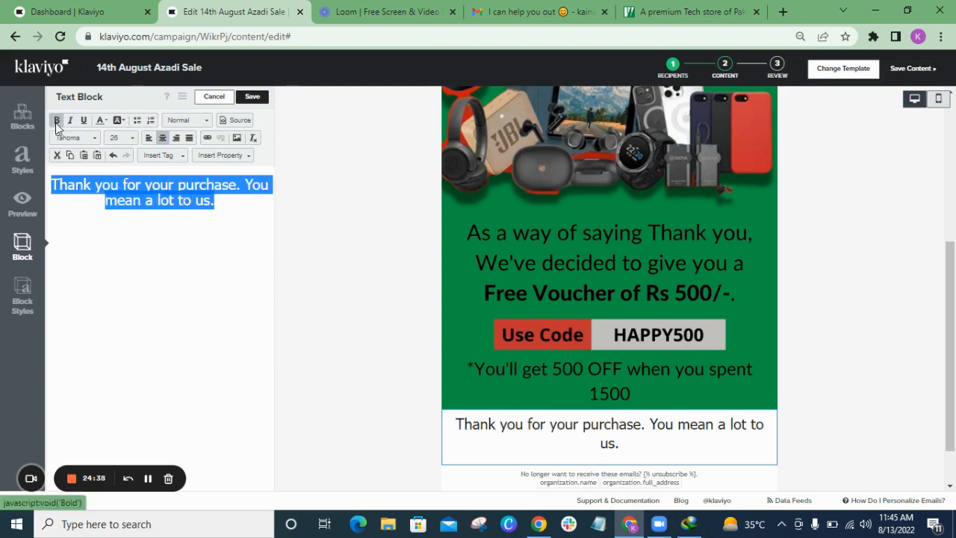
left_click(160, 237)
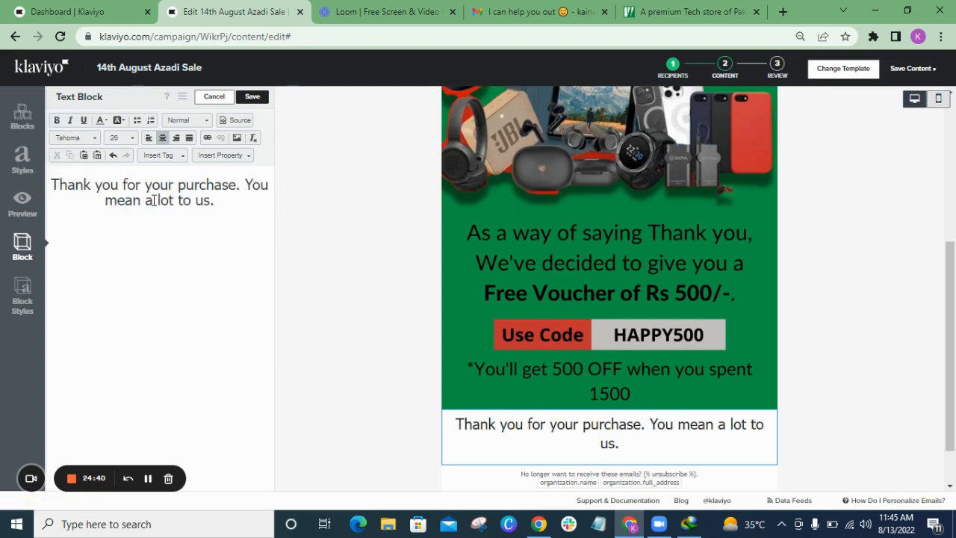
Step: Underline "a lot to us." in the thank-you sentence, trying bold and italic on it and removing both
left_click_drag(147, 200, 249, 209)
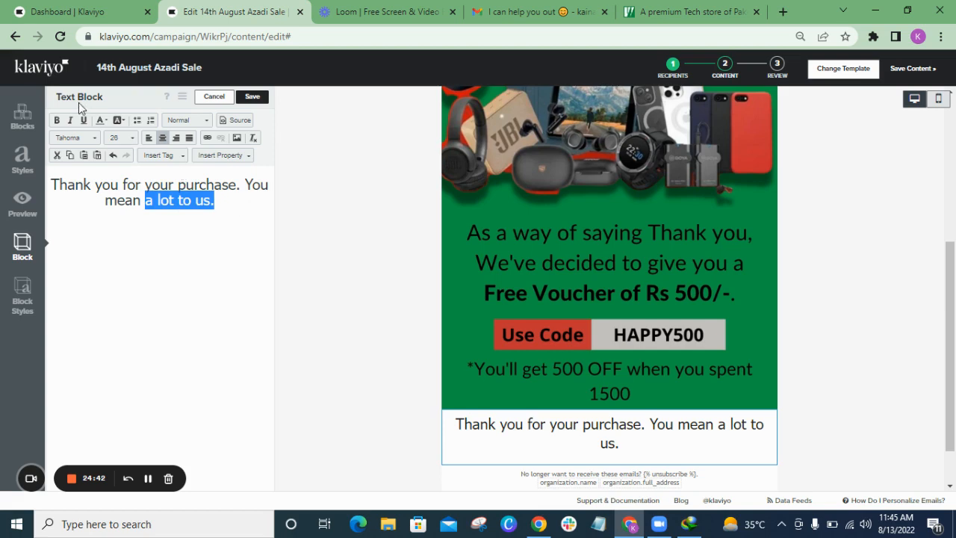
left_click(58, 123)
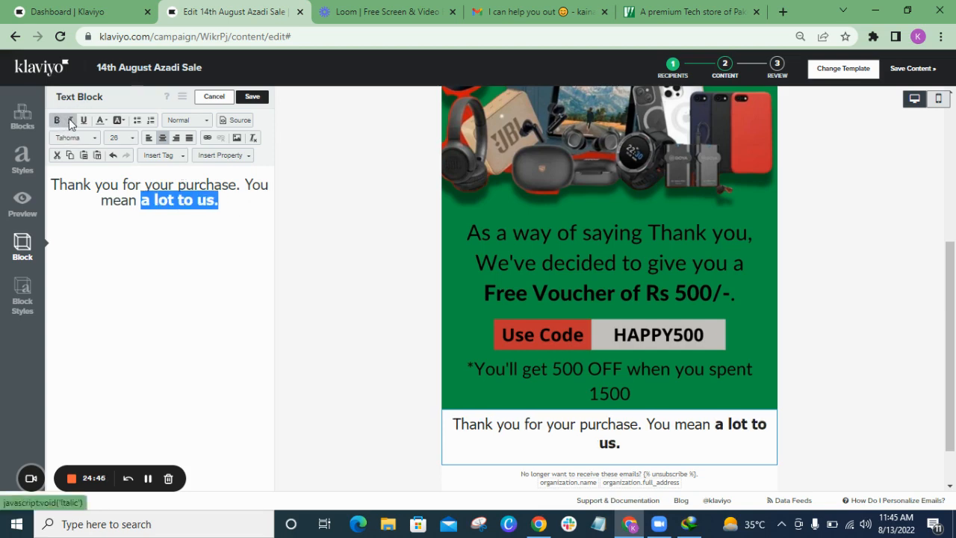
left_click(70, 121)
left_click(56, 122)
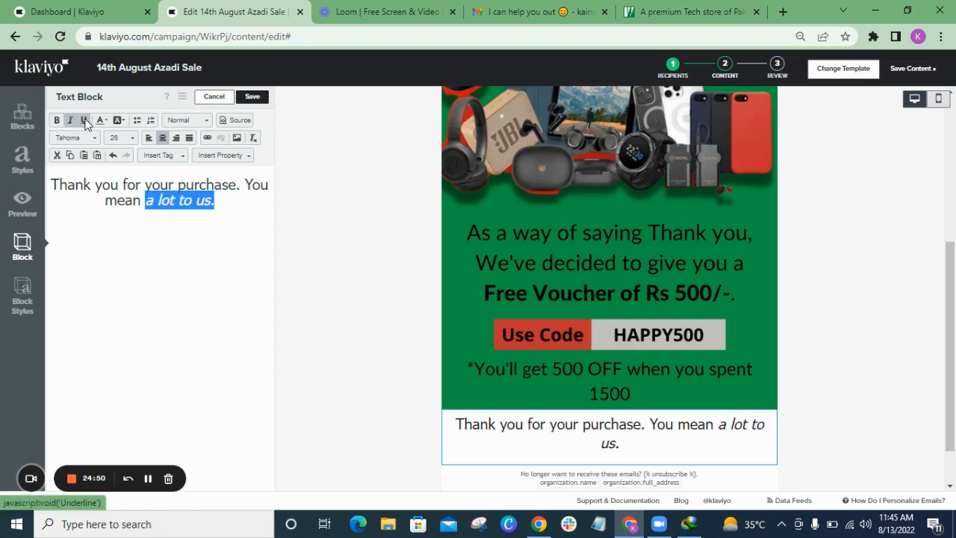
left_click(83, 121)
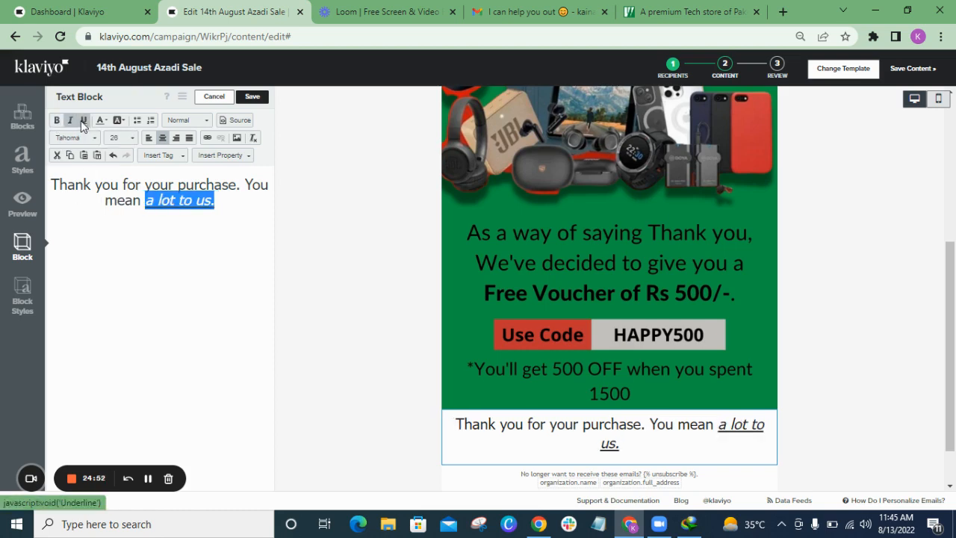
left_click(70, 122)
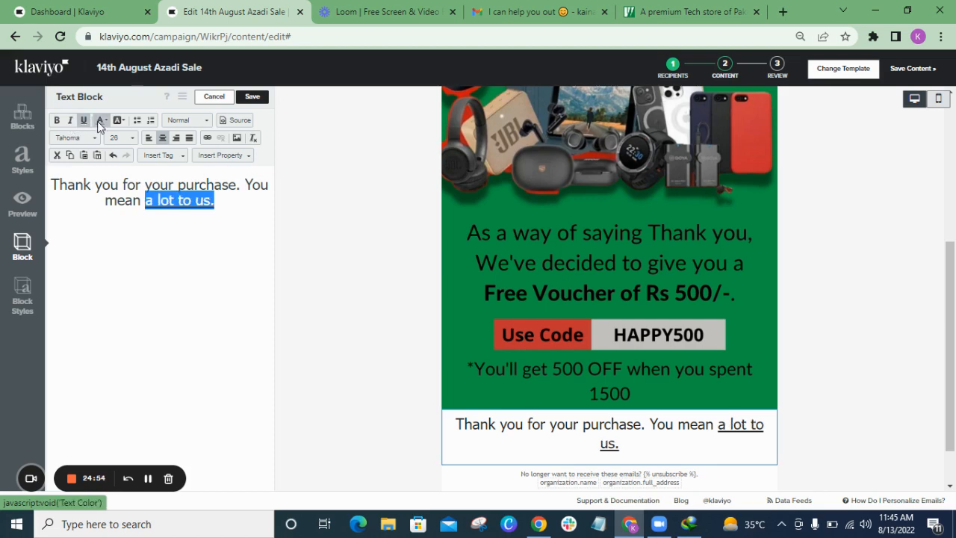
Step: Try pink text and a golden background on "a lot to us.", and reset both colours to Automatic
left_click(100, 122)
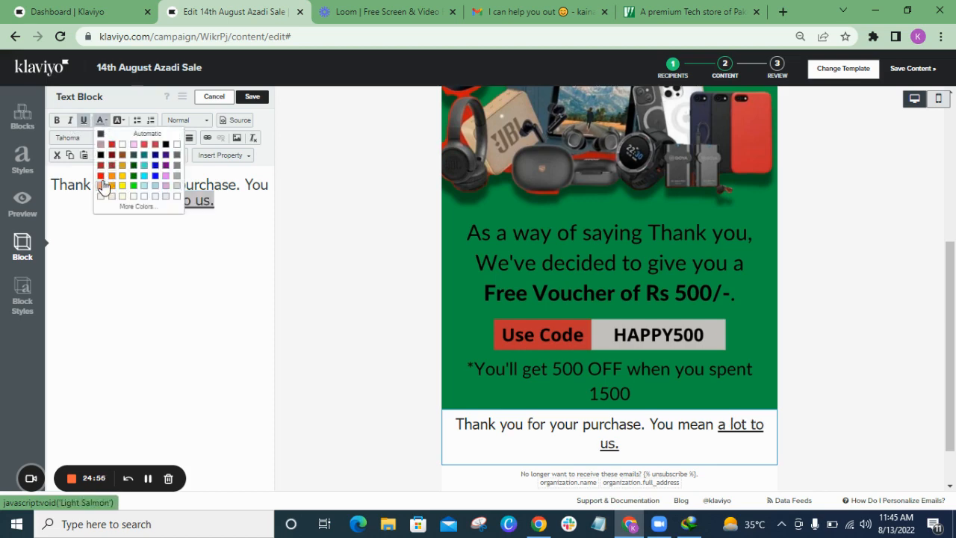
left_click(134, 145)
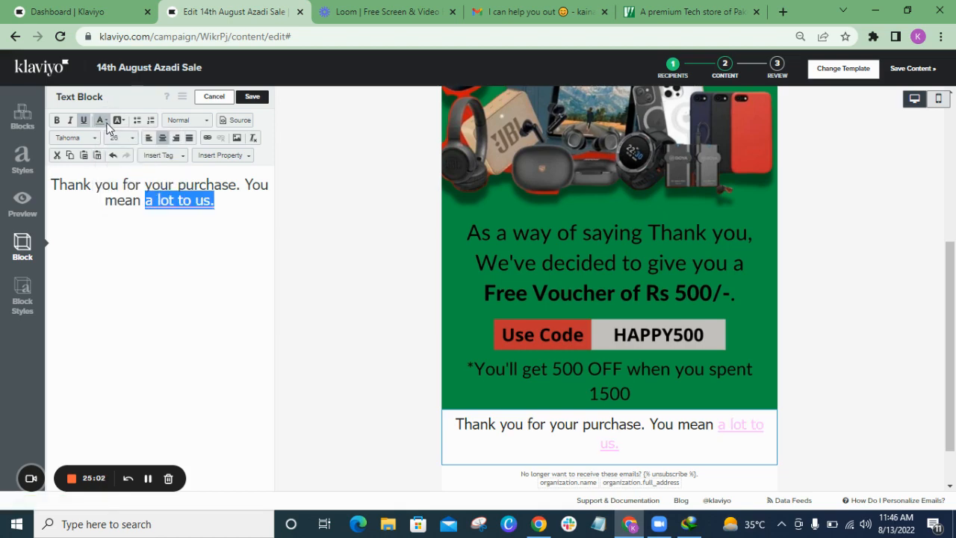
left_click(117, 121)
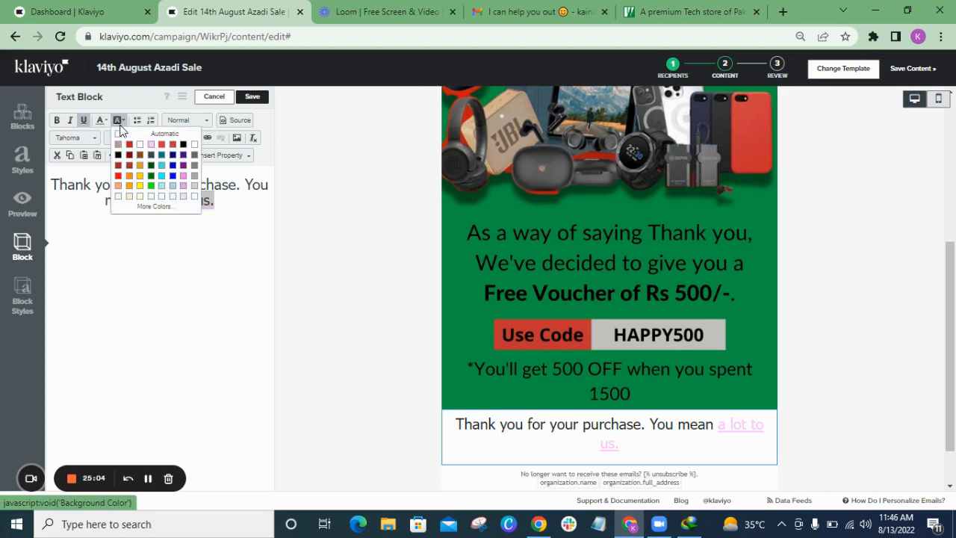
left_click(142, 166)
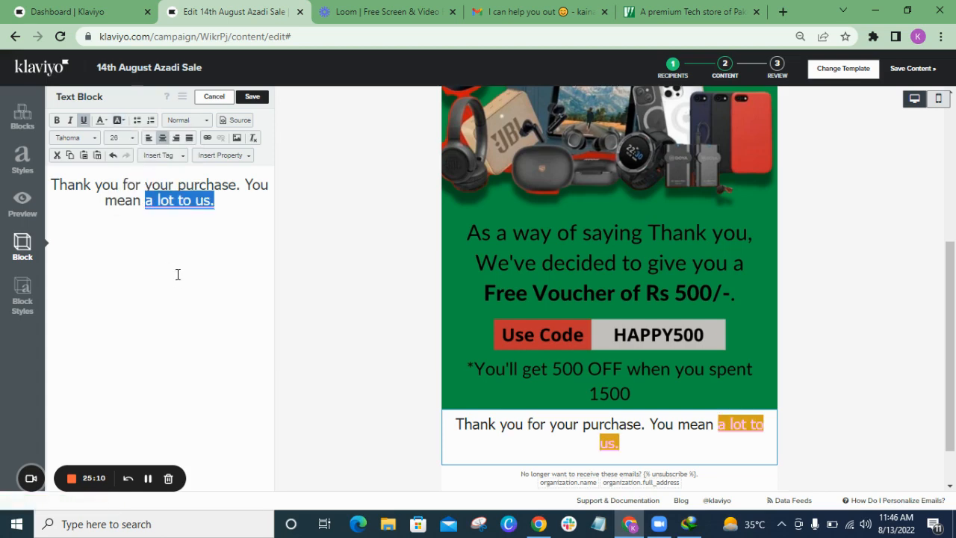
left_click(117, 121)
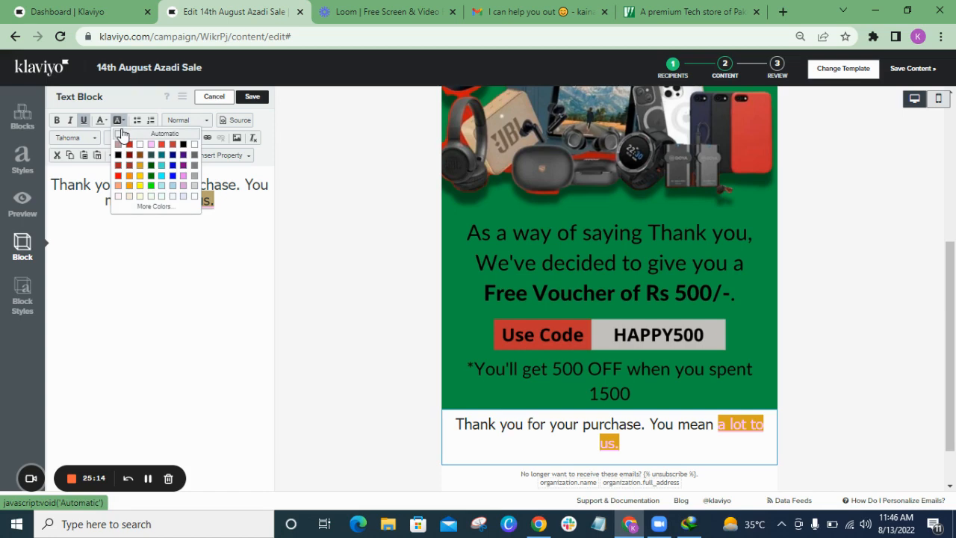
left_click(121, 133)
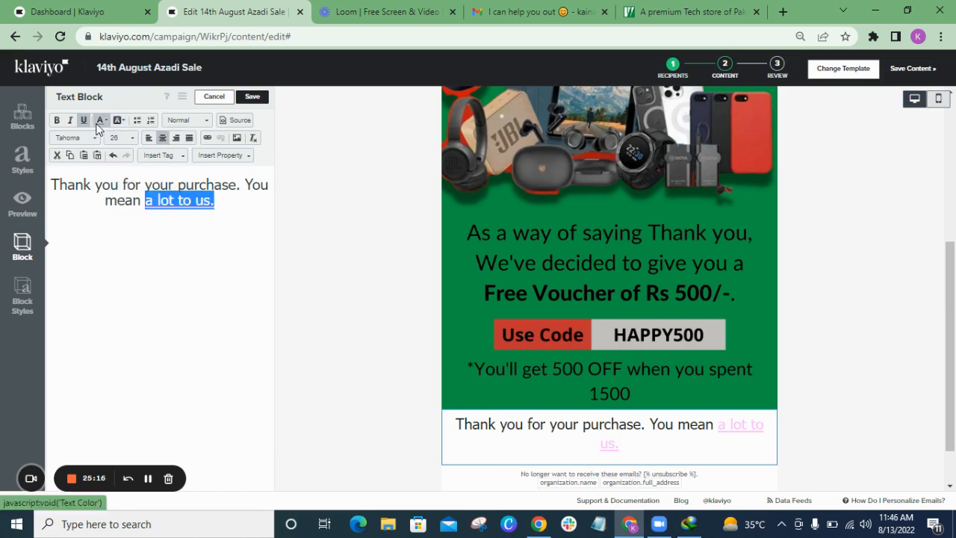
left_click(102, 120)
left_click(108, 138)
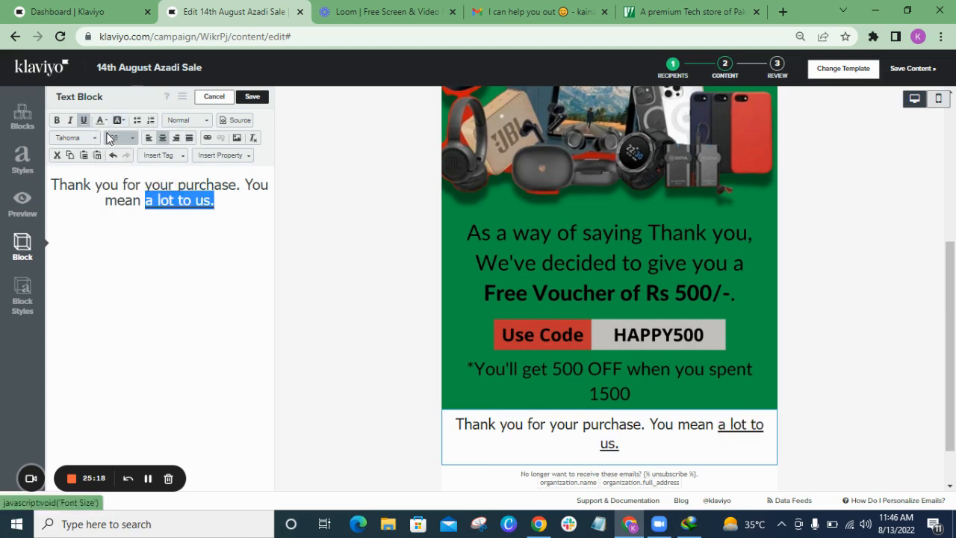
Step: Remove the underline from "a lot to us." in the thank-you sentence
left_click(84, 122)
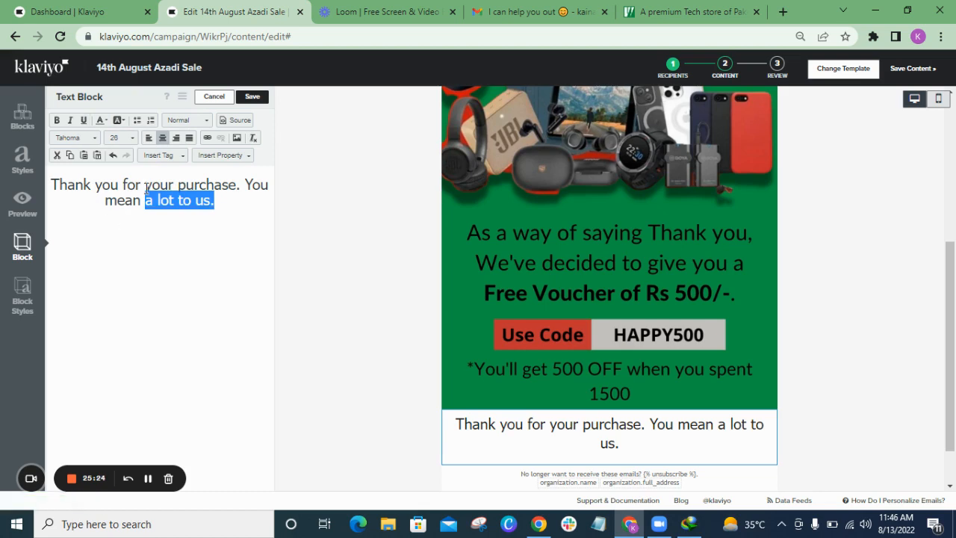
left_click(161, 239)
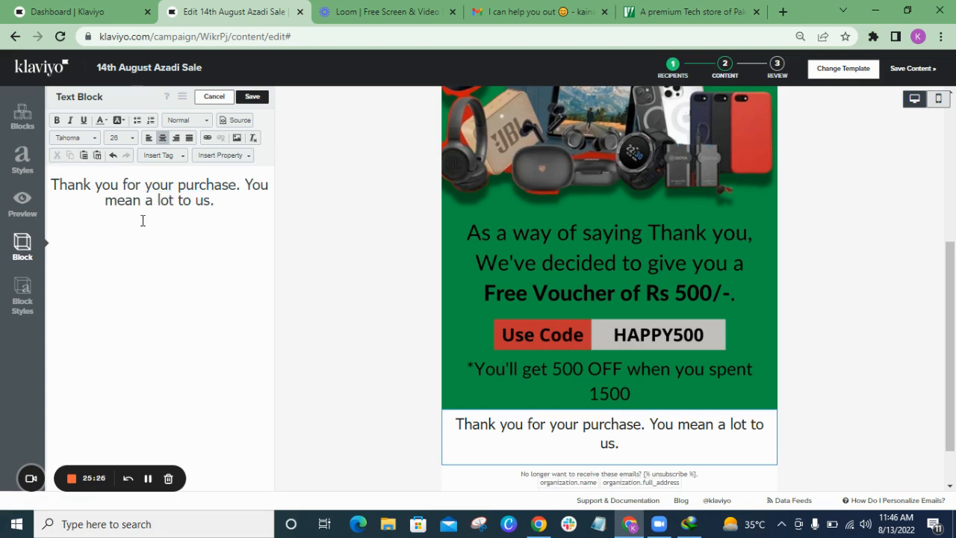
left_click_drag(106, 203, 140, 204)
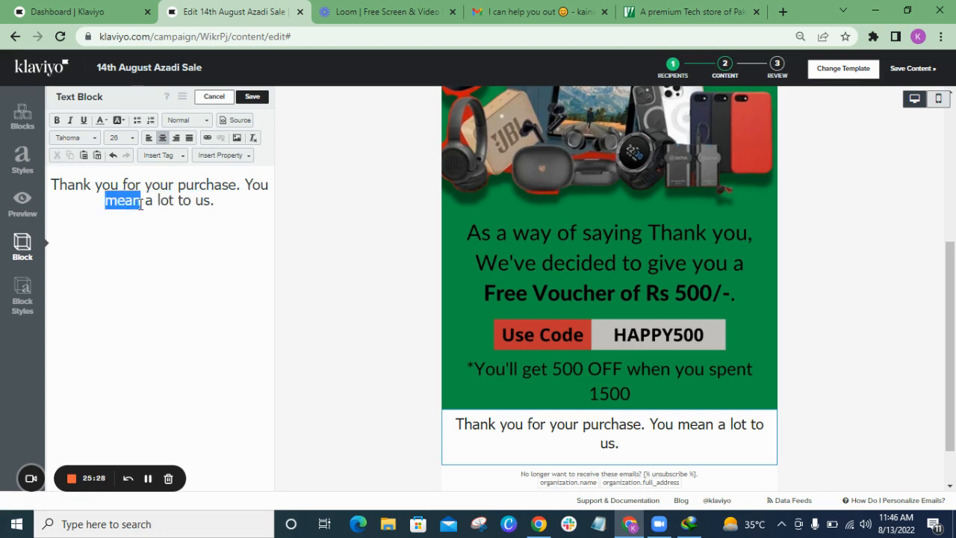
Step: Add the line "Click here to visit us" as a new paragraph below the thank-you sentence
left_click(139, 204)
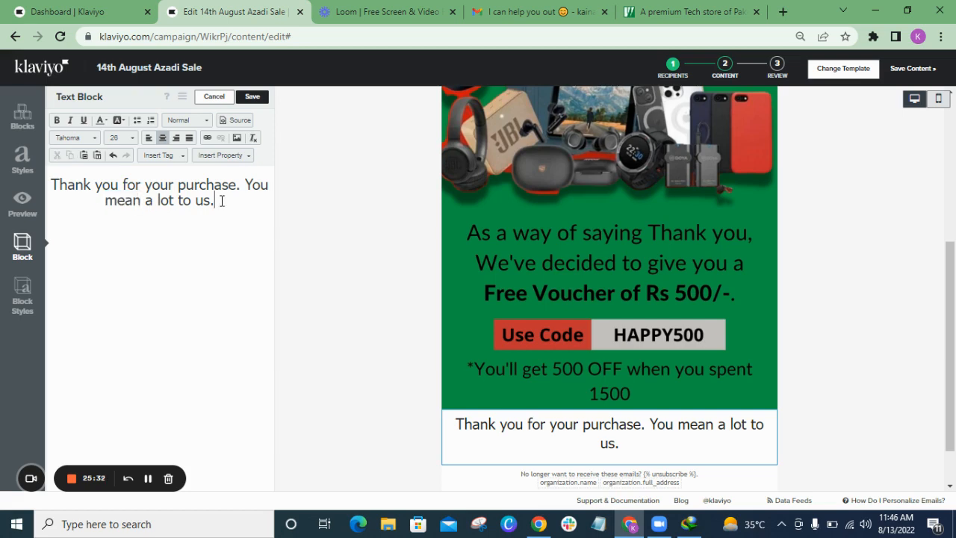
key("Return")
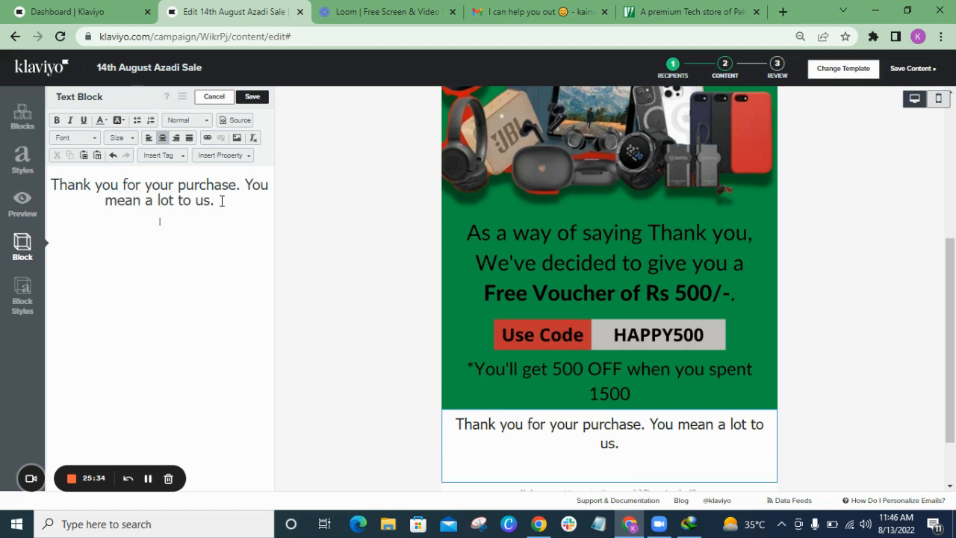
type("Click here to")
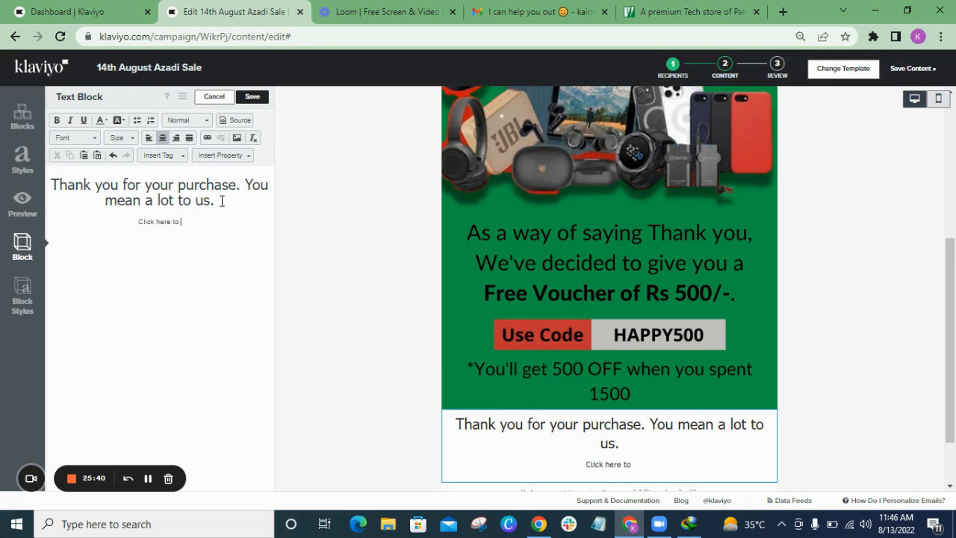
type(" visit us")
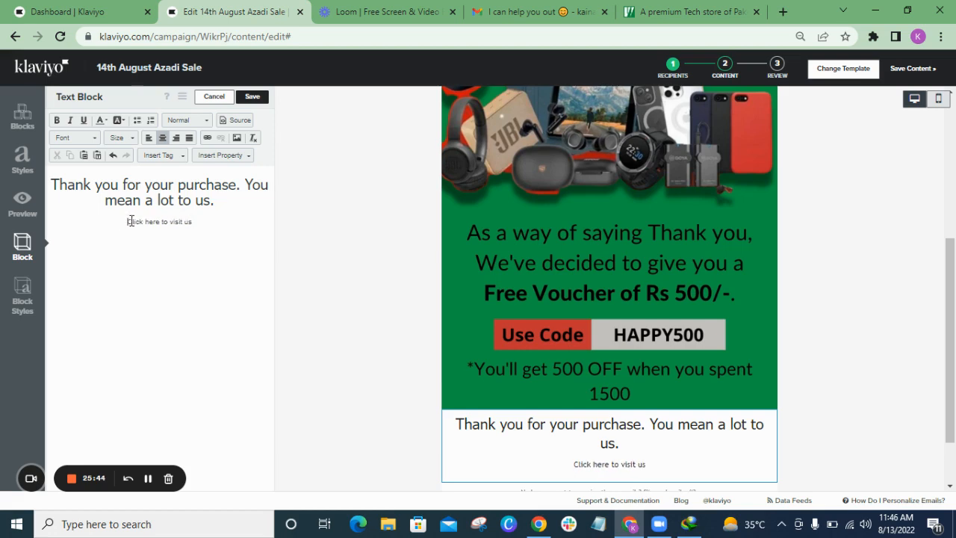
Step: Format the "Click here to visit us" line in bold Tahoma, size 18
left_click_drag(129, 221, 235, 217)
left_click(120, 138)
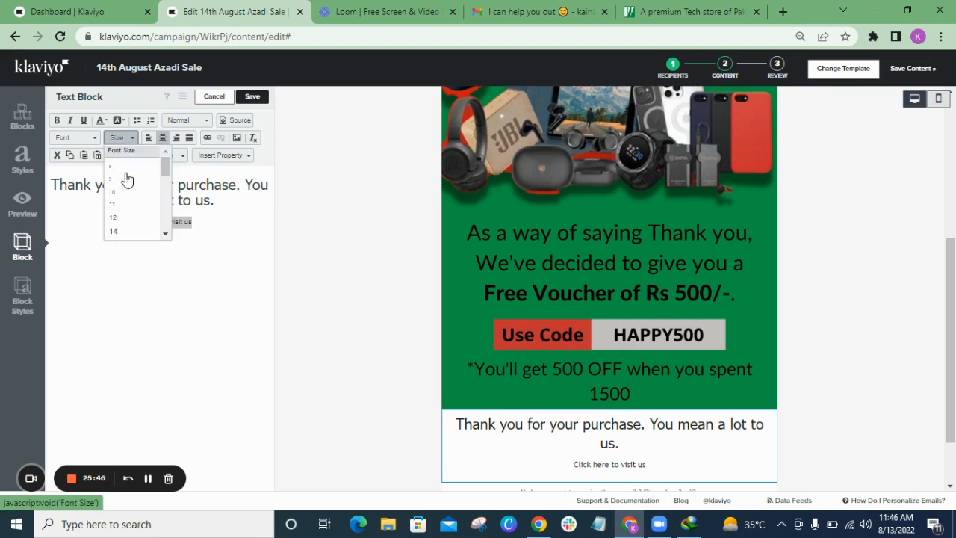
left_click(165, 234)
left_click(165, 233)
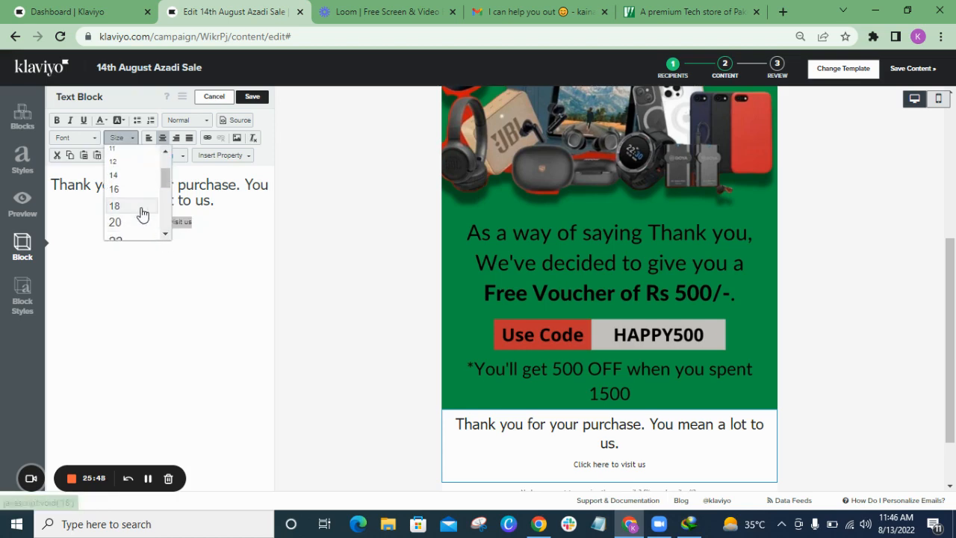
left_click(142, 214)
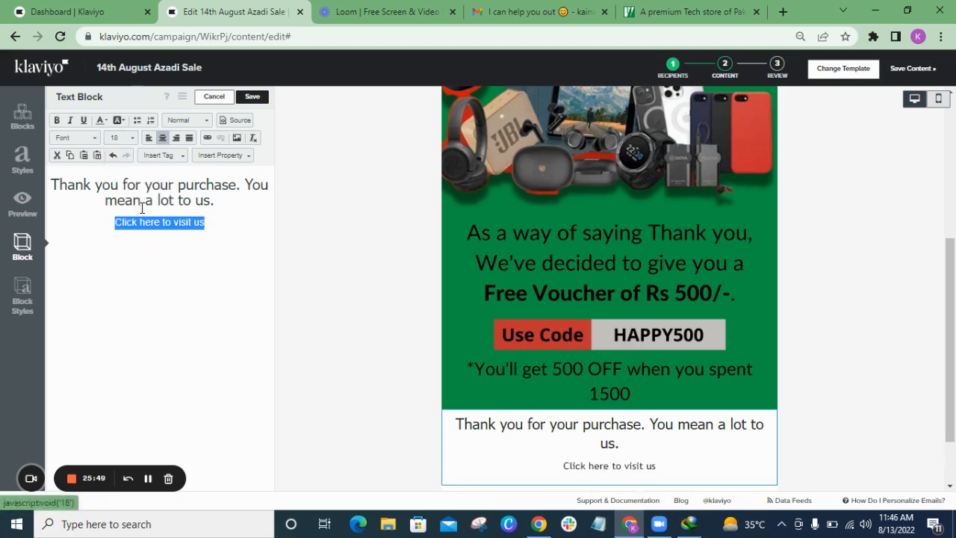
left_click(75, 138)
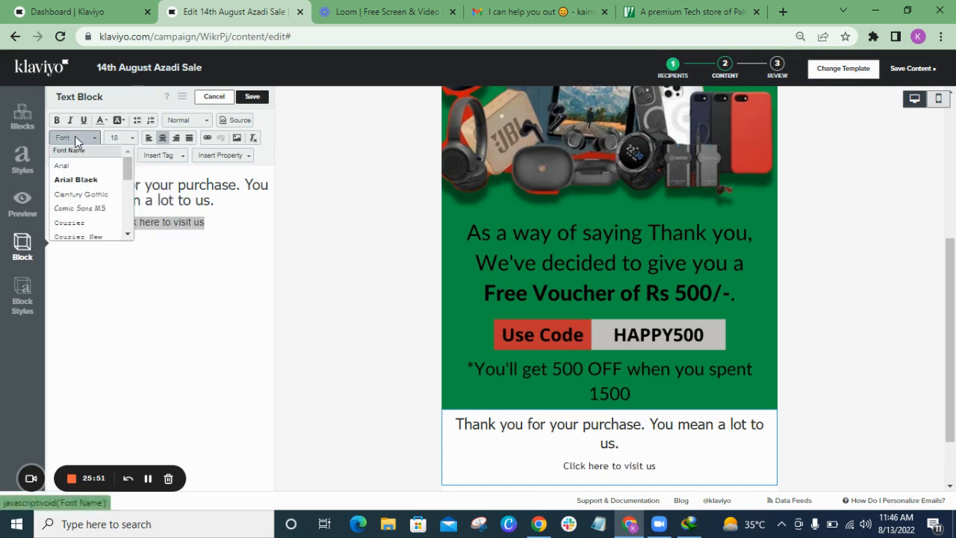
left_click(128, 236)
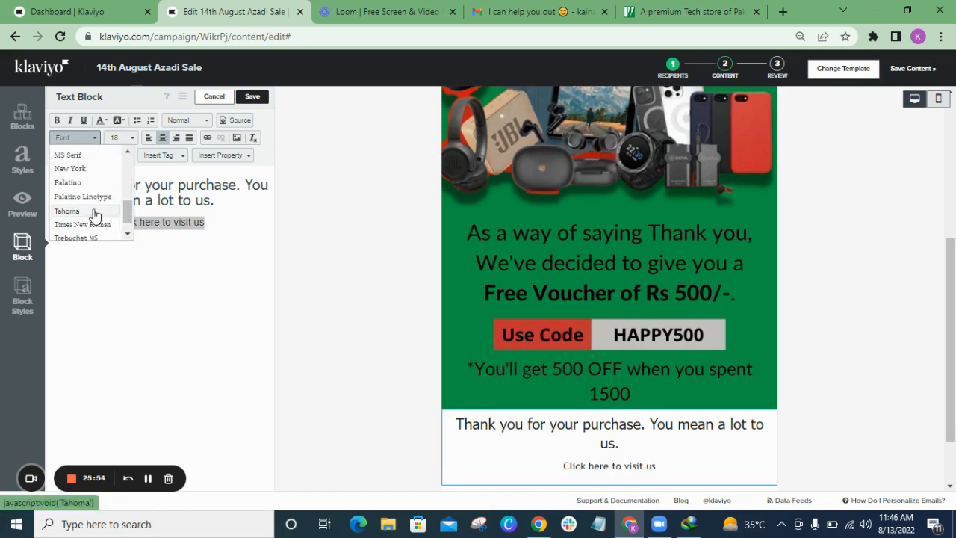
left_click(93, 214)
left_click(53, 120)
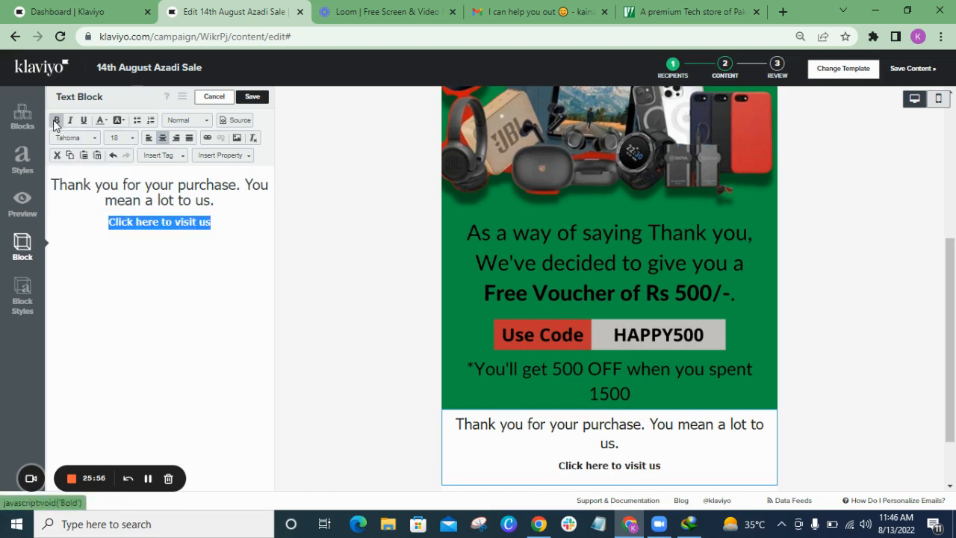
left_click(207, 140)
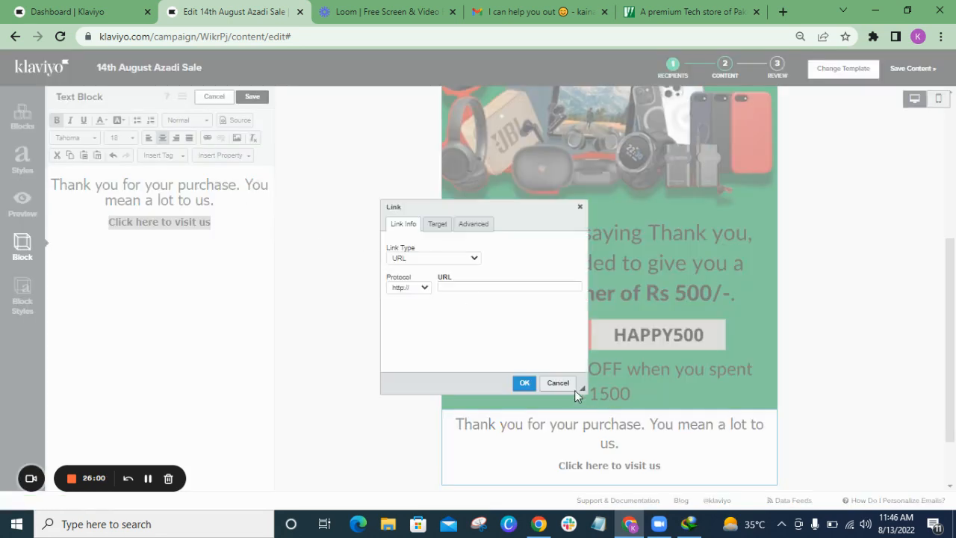
left_click(556, 383)
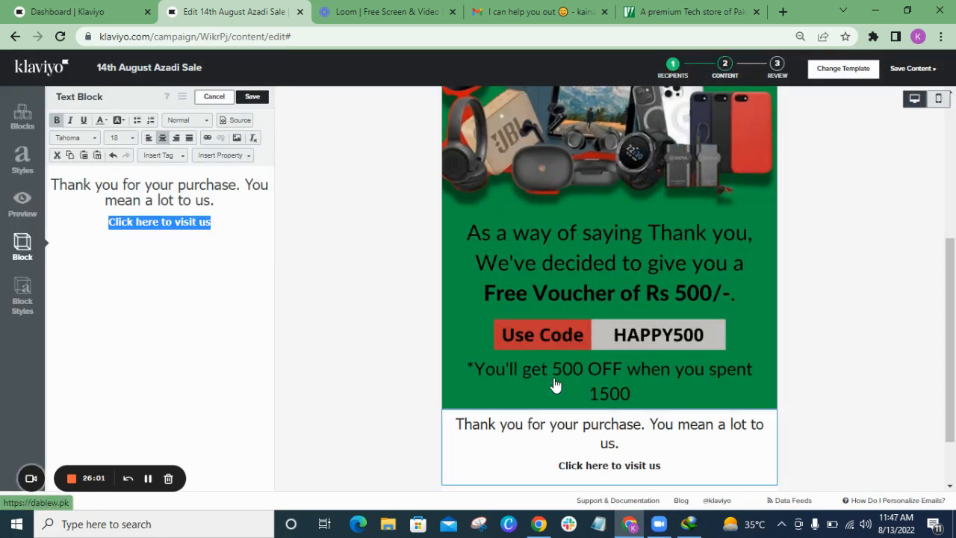
left_click(208, 140)
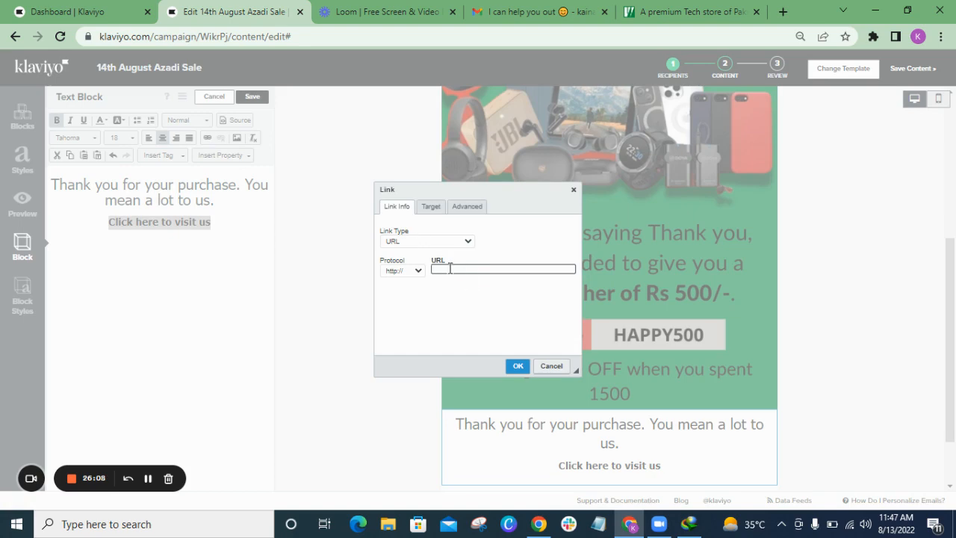
left_click(680, 12)
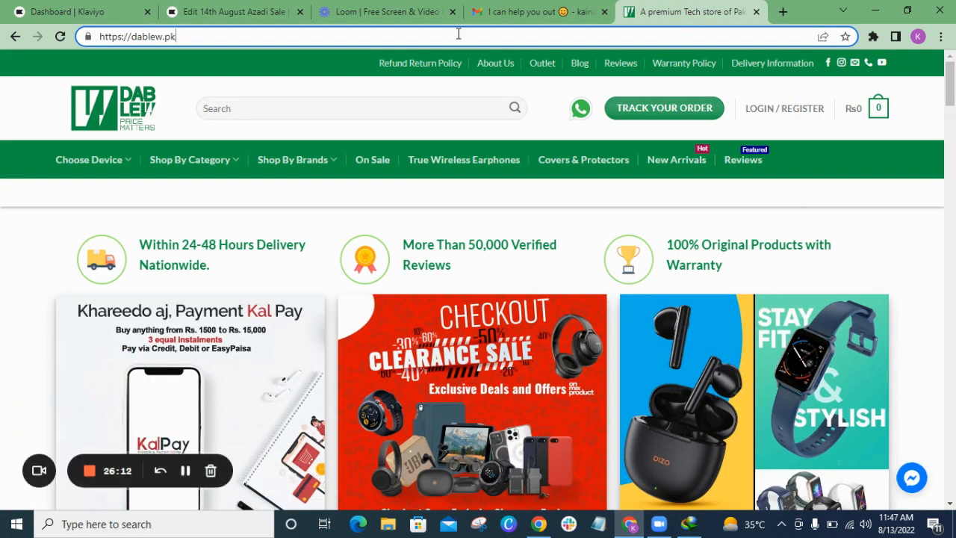
left_click(300, 31)
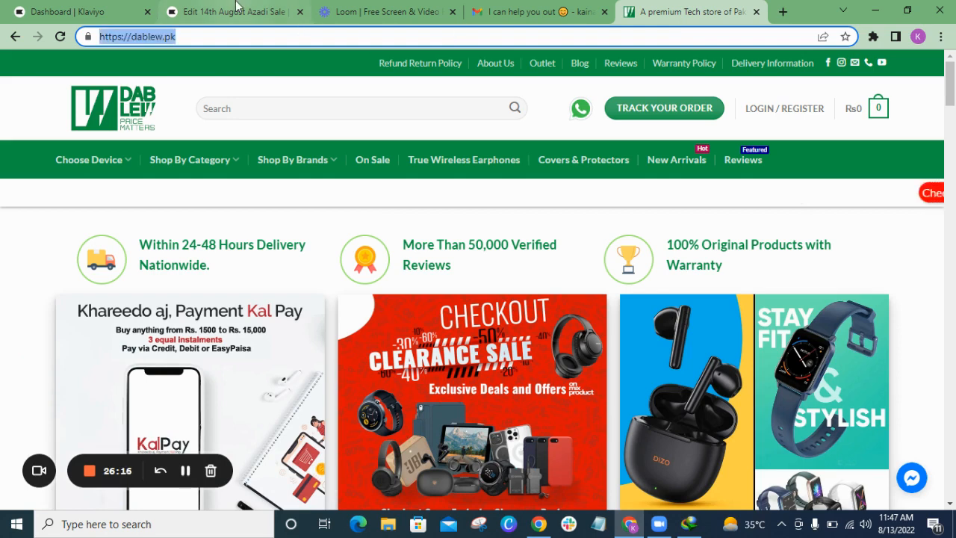
left_click(243, 9)
left_click(471, 269)
type("dablew.pk")
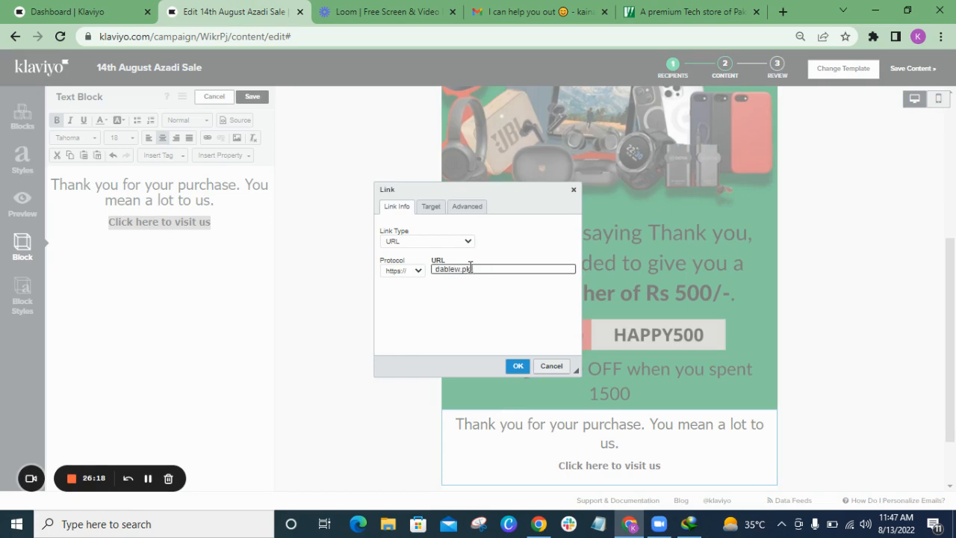
left_click(514, 366)
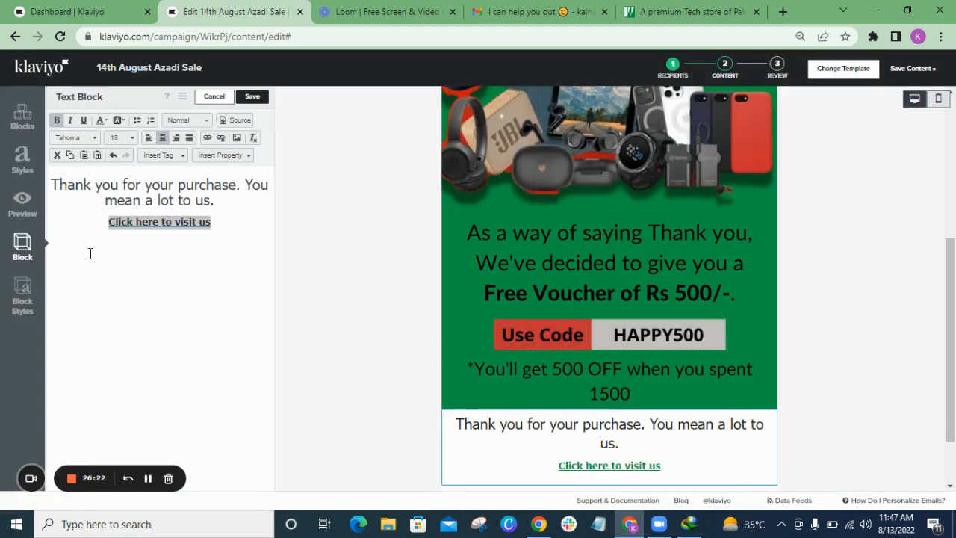
Step: Deselect the linked line and save the text block
left_click(123, 263)
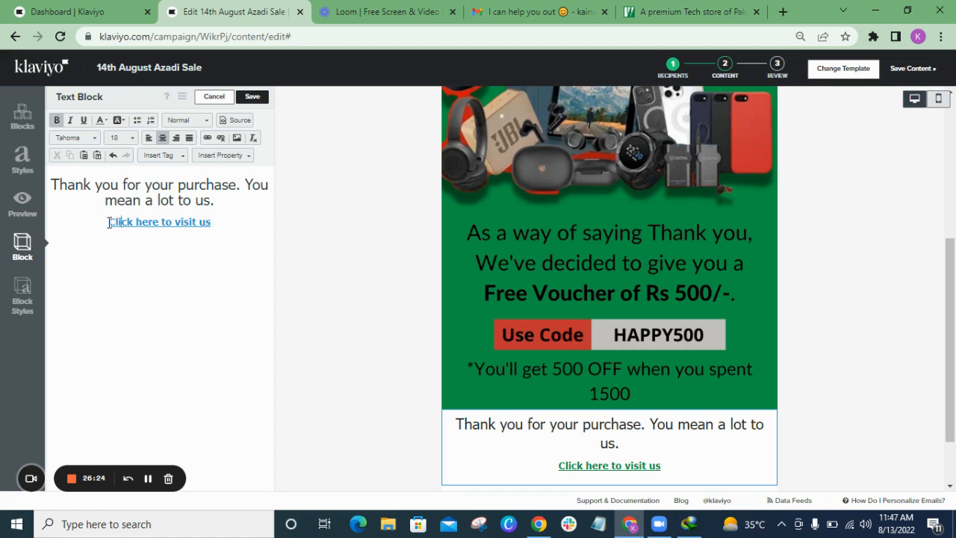
left_click_drag(113, 227, 224, 227)
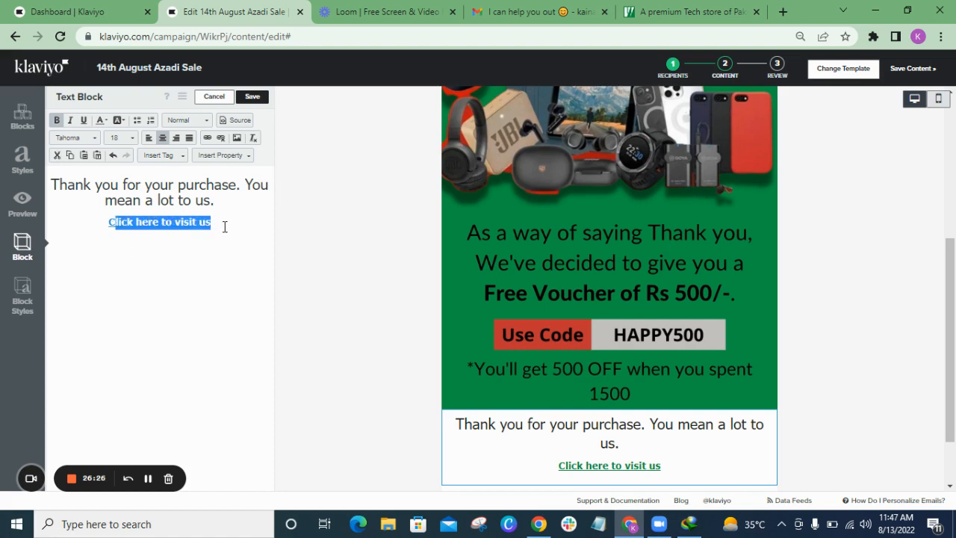
left_click(224, 228)
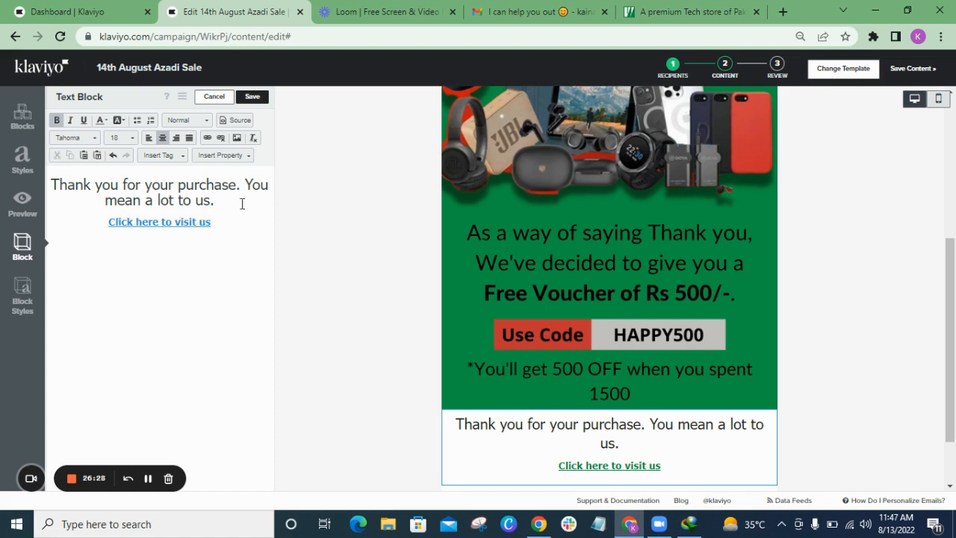
left_click(254, 97)
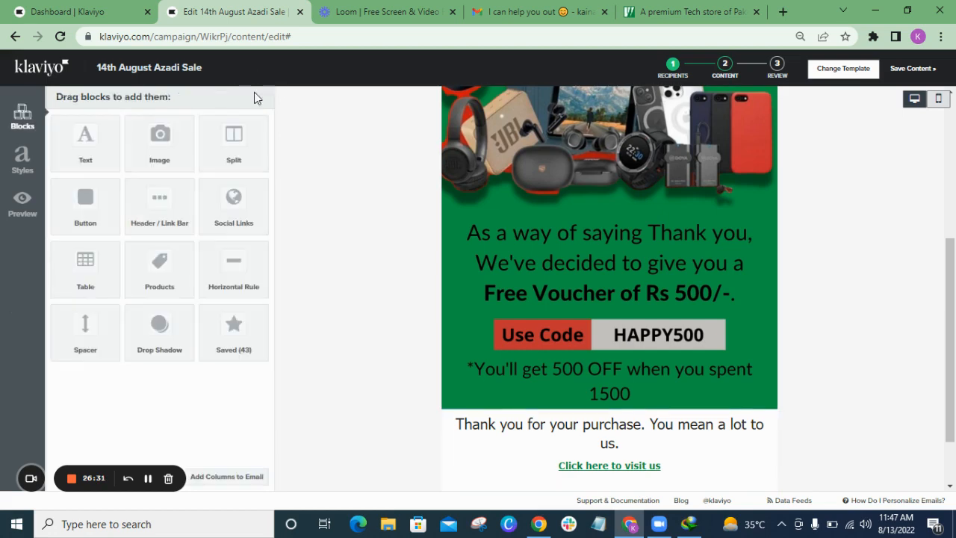
Step: Preview the email down to its footer, test the "Click here to visit us" link, and close the preview
left_click(27, 209)
left_click(607, 366)
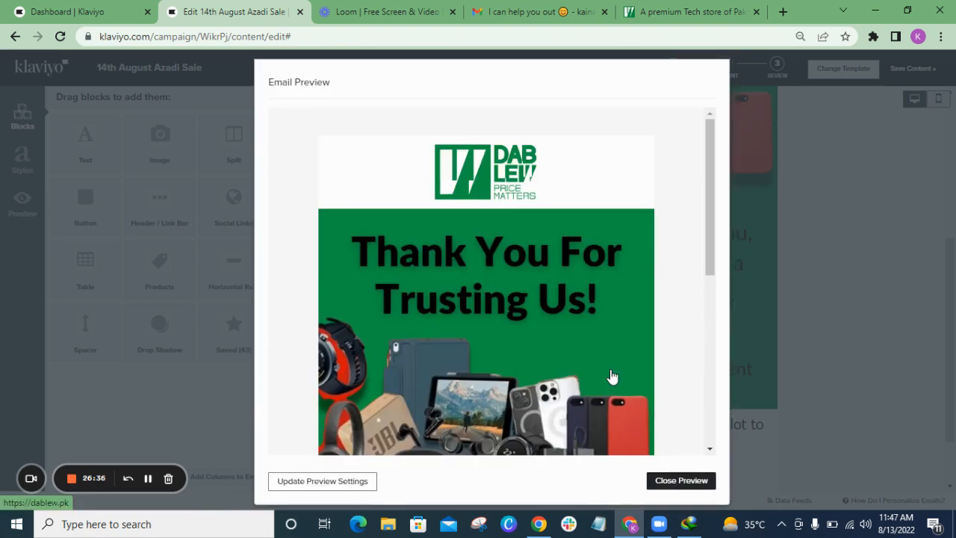
left_click_drag(713, 234, 743, 427)
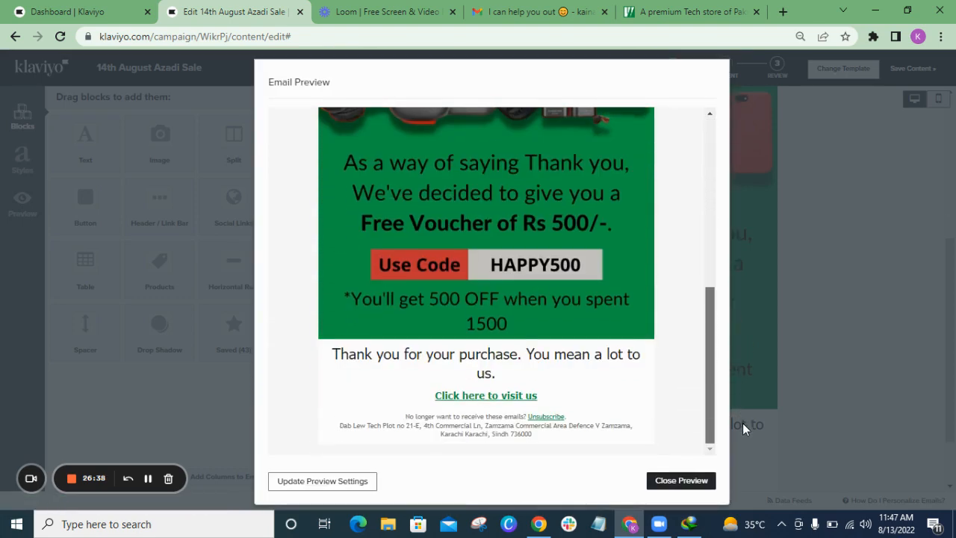
left_click(528, 397)
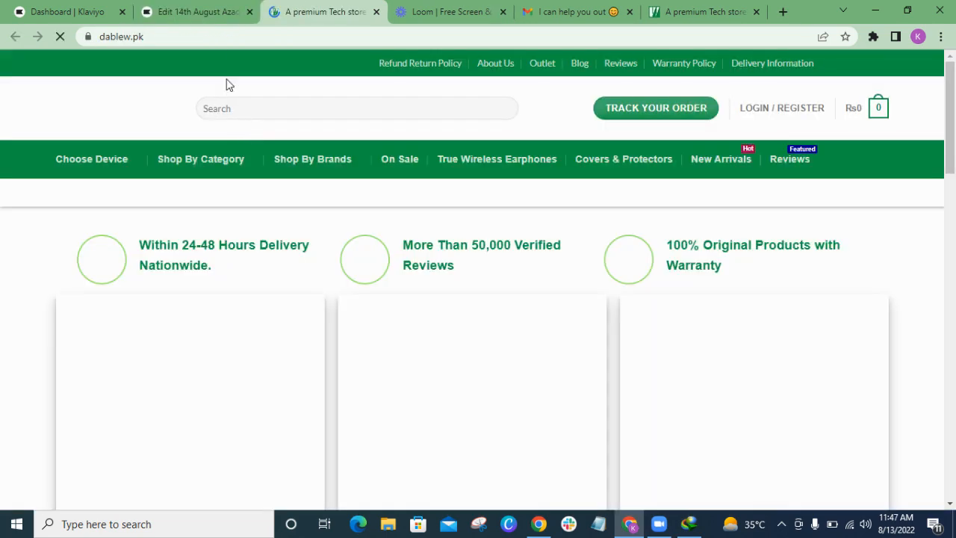
left_click(190, 9)
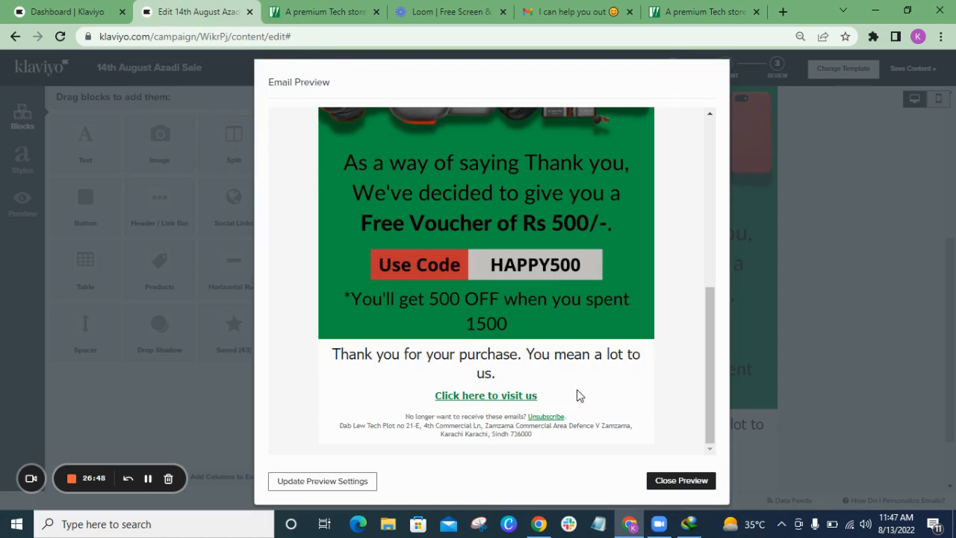
left_click(664, 482)
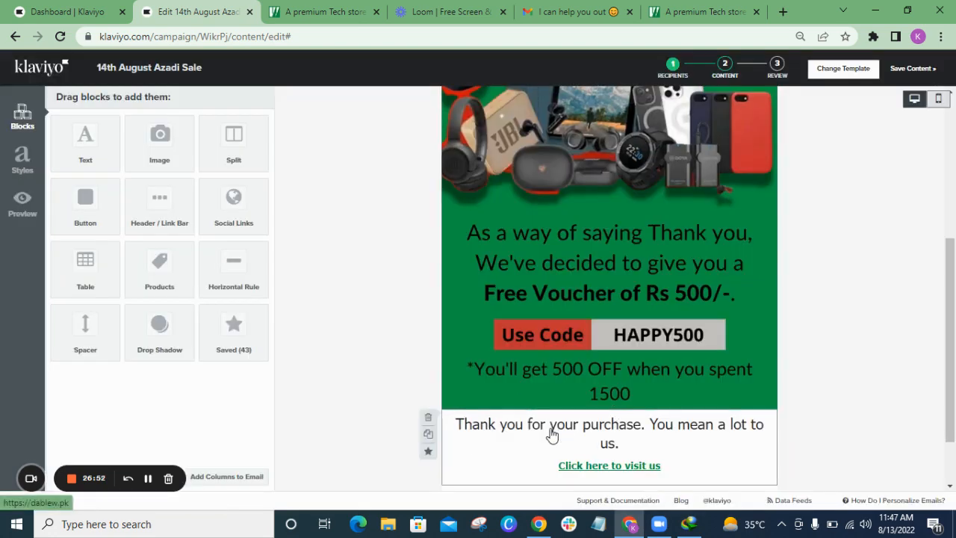
Step: Reopen the thank-you text block and set its block-style font colour to red, CC1919
left_click(514, 453)
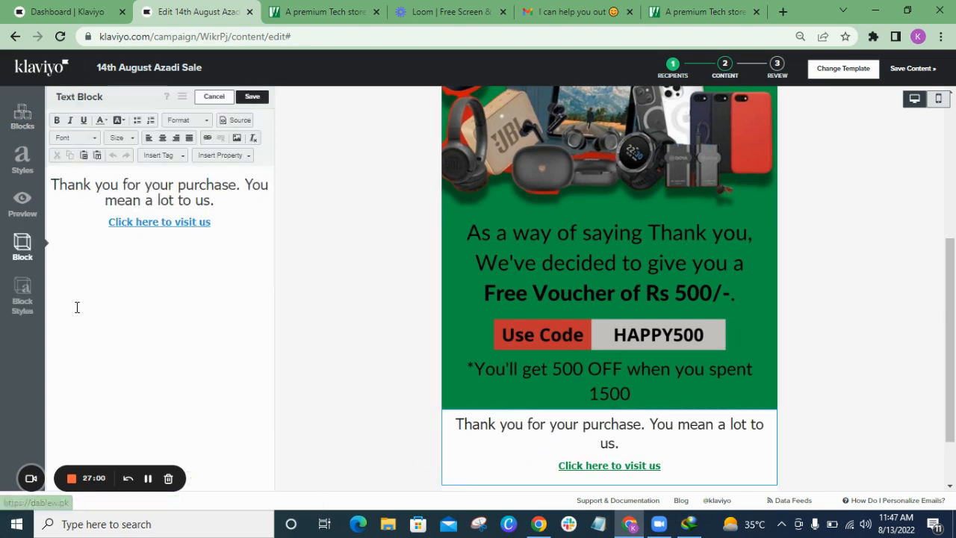
left_click(22, 302)
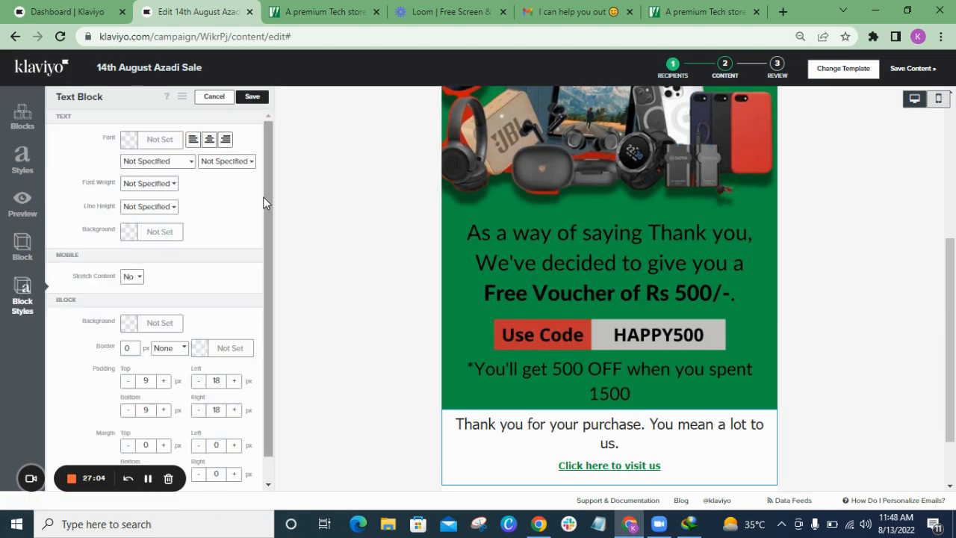
scroll(264, 204, "down", 1)
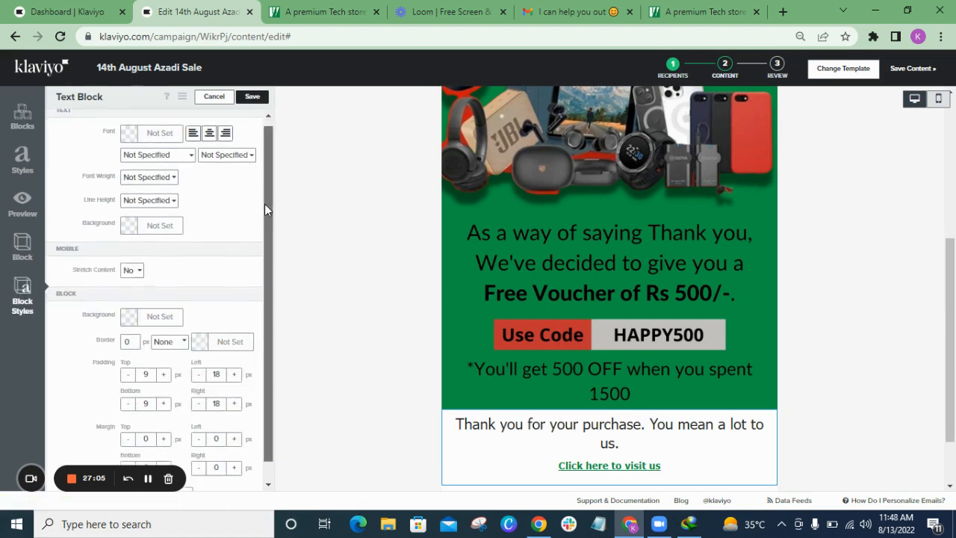
left_click(126, 131)
left_click(27, 248)
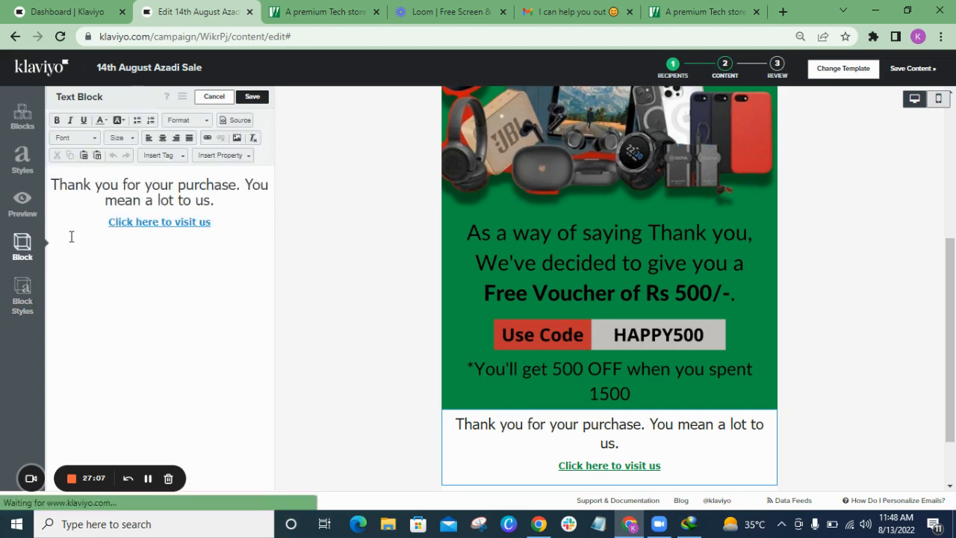
left_click(23, 299)
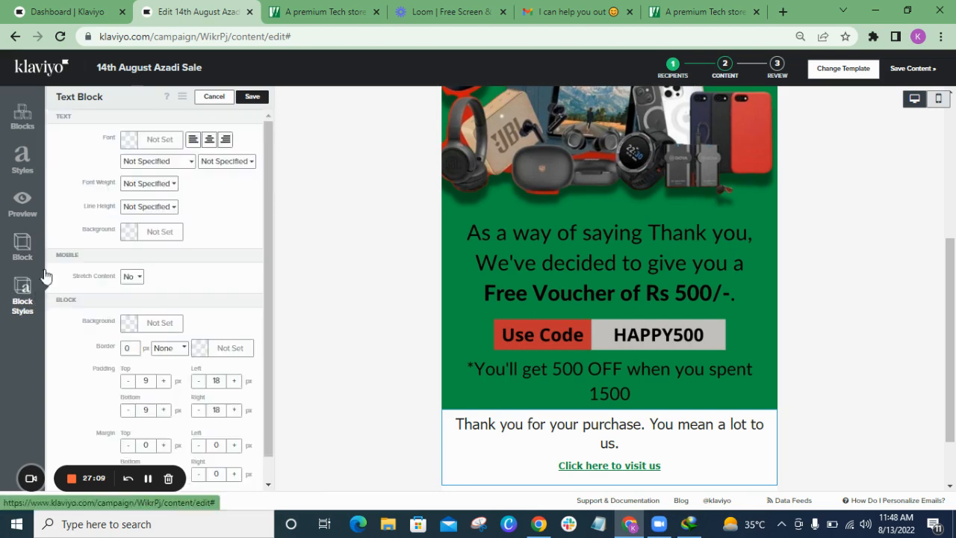
left_click(130, 140)
left_click(129, 294)
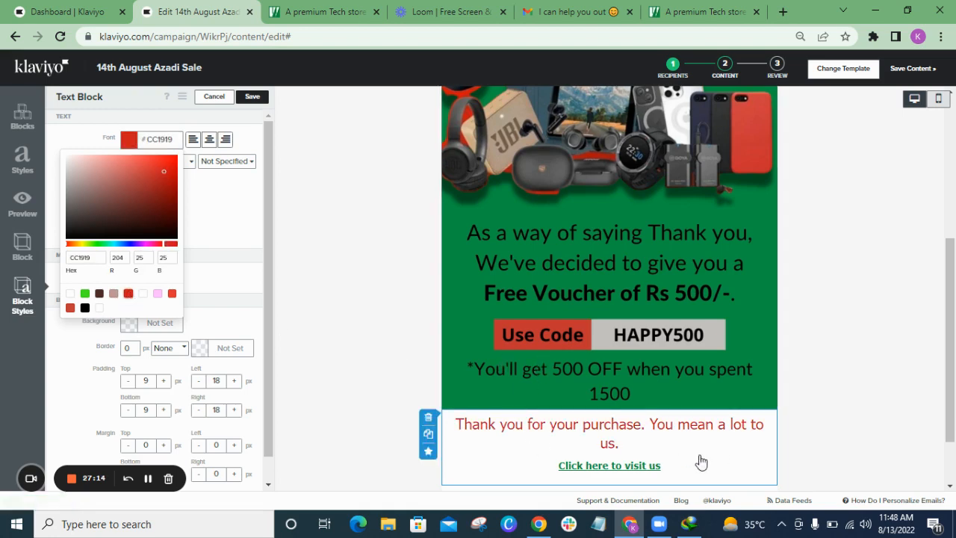
Step: Centre-align the text in the thank-you block through its block styles
left_click(213, 140)
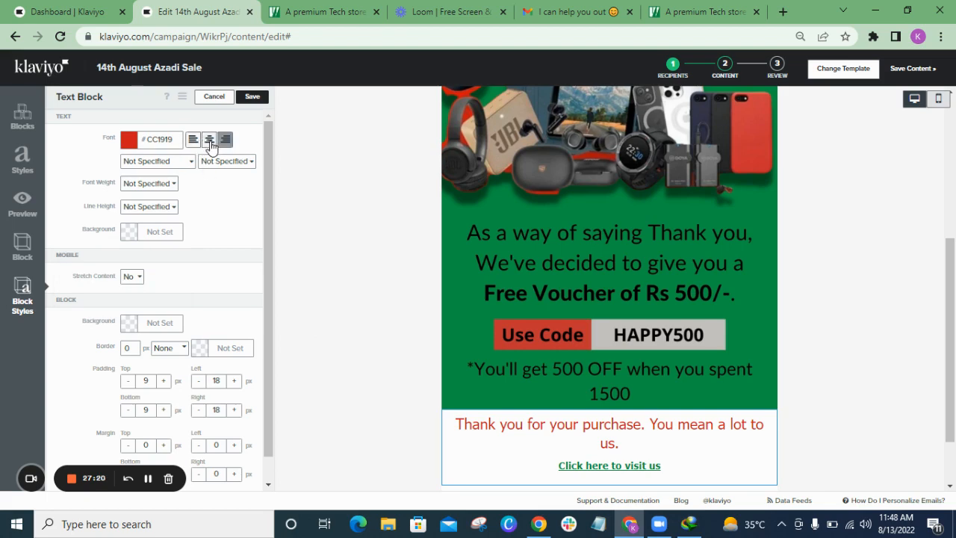
left_click(133, 236)
left_click(239, 216)
Step: Try the pink FFBBFF and dusty rose C19797 swatches as the thank-you block's background
scroll(265, 289, "down", 1)
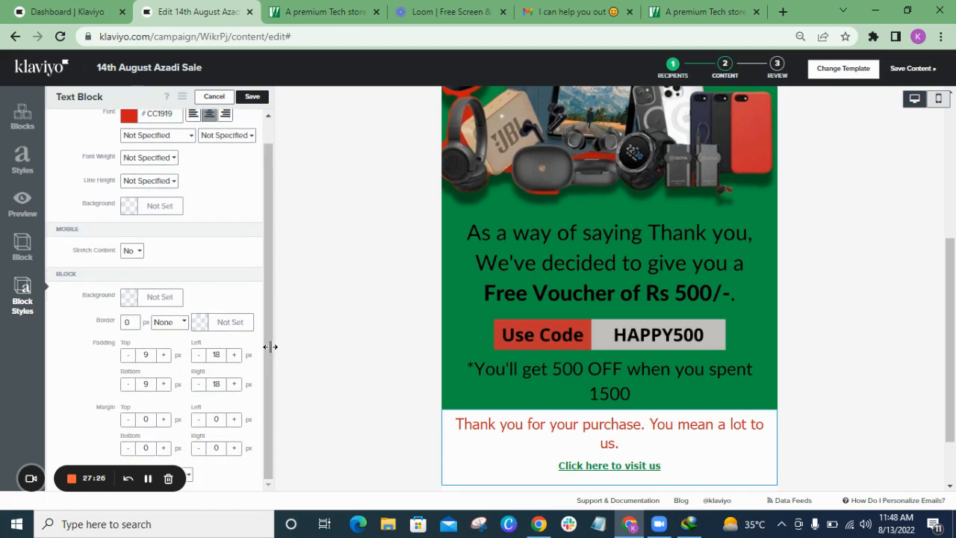
left_click(130, 303)
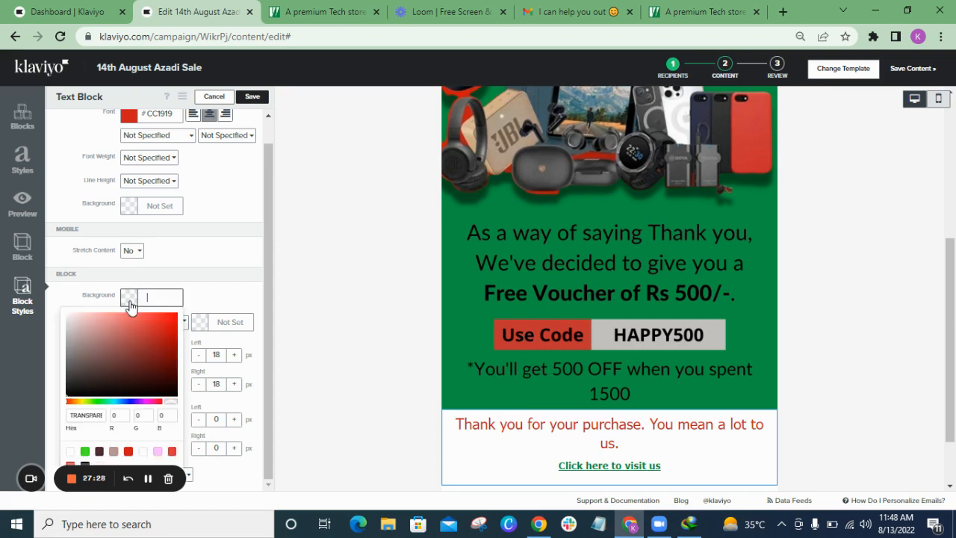
left_click(156, 453)
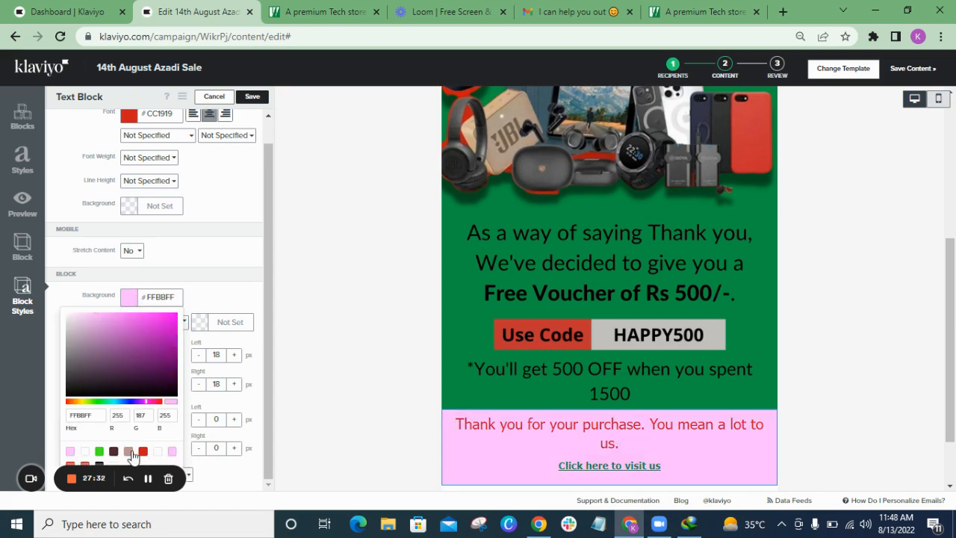
left_click(129, 452)
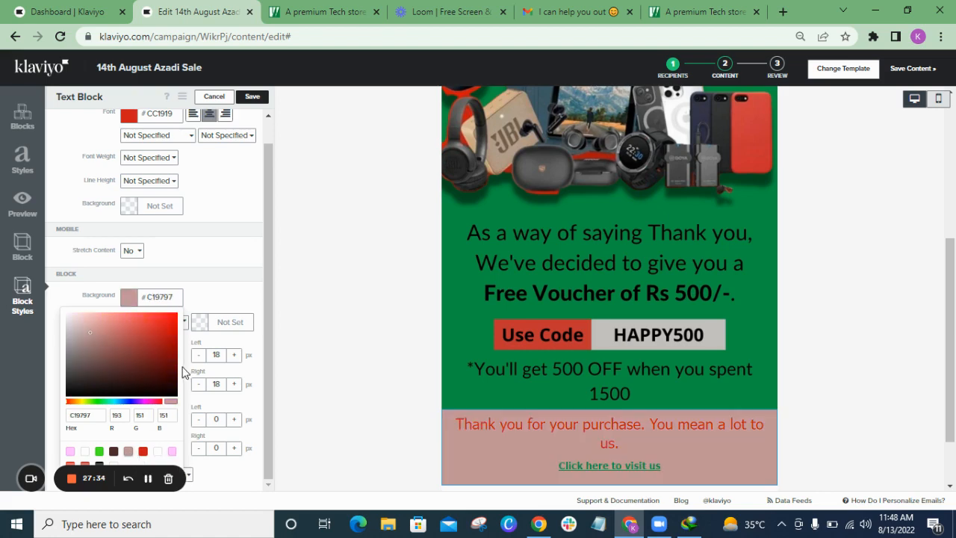
Step: Set the thank-you block's background colour to white, FFFFFF
left_click(131, 299)
key("BackSpace")
key("BackSpace")
key("BackSpace")
key("BackSpace")
key("BackSpace")
key("BackSpace")
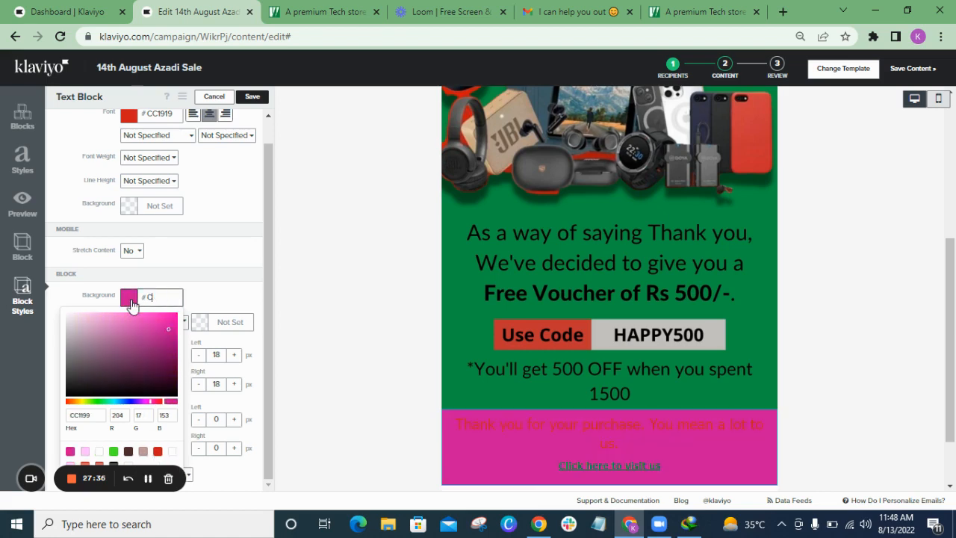
type("FFFFFF")
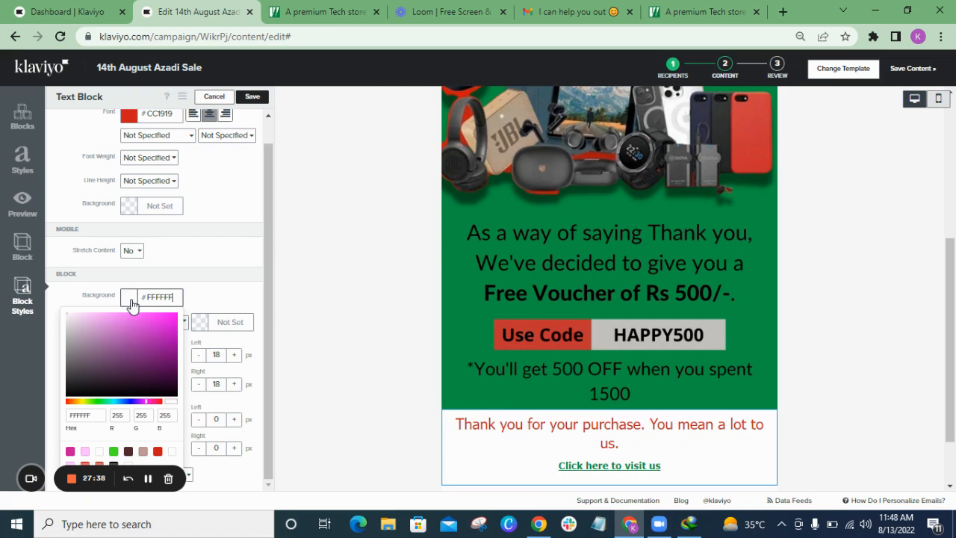
left_click(216, 299)
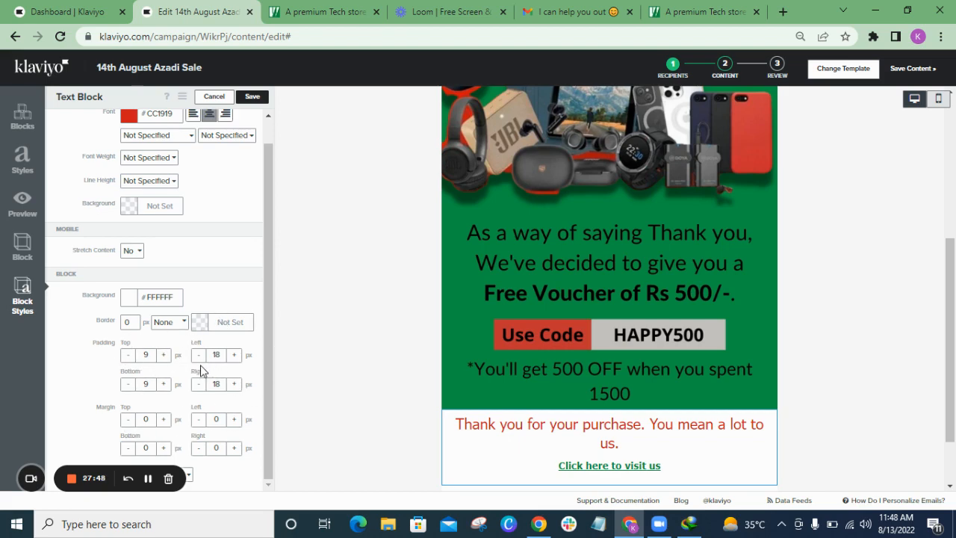
Step: Set the thank-you block's top and bottom padding to 12 px each
double_click(156, 354)
type("0")
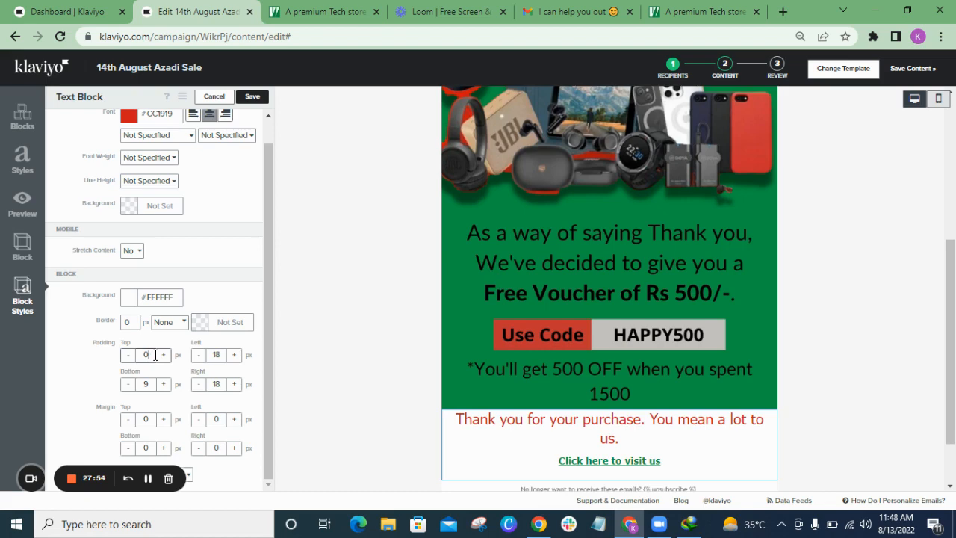
type("12")
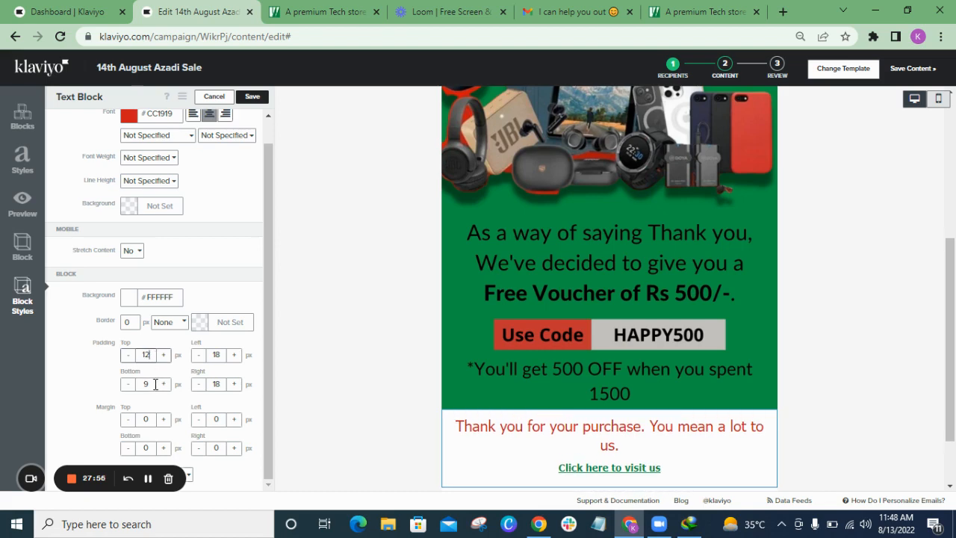
double_click(155, 384)
type("12")
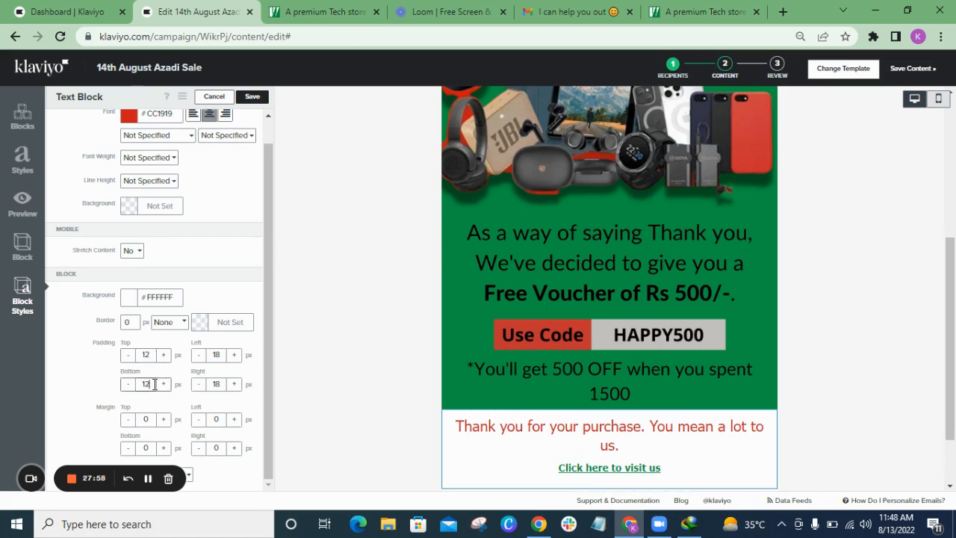
Step: Set the thank-you block's left and right padding to 28 px each
left_click(223, 355)
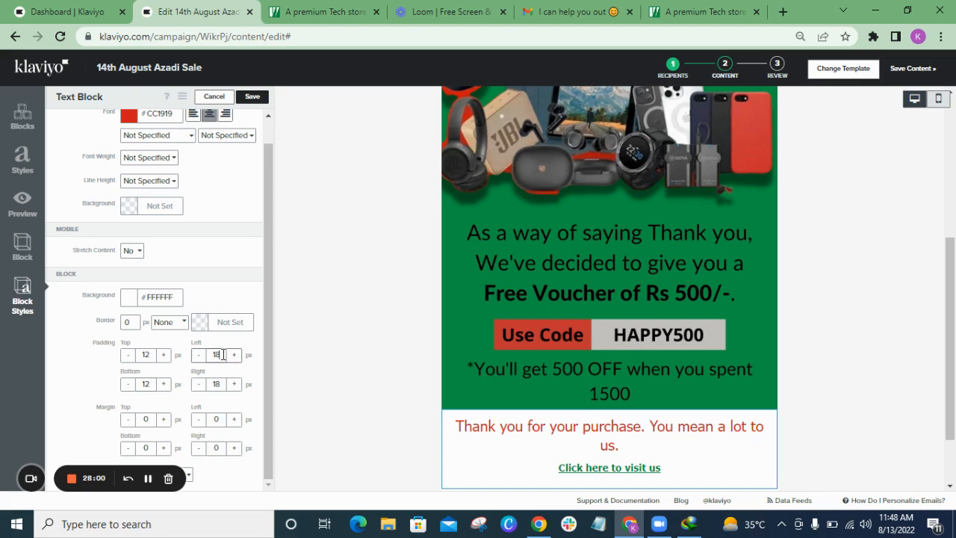
key("BackSpace")
key("BackSpace")
type("0")
key("BackSpace")
type("28")
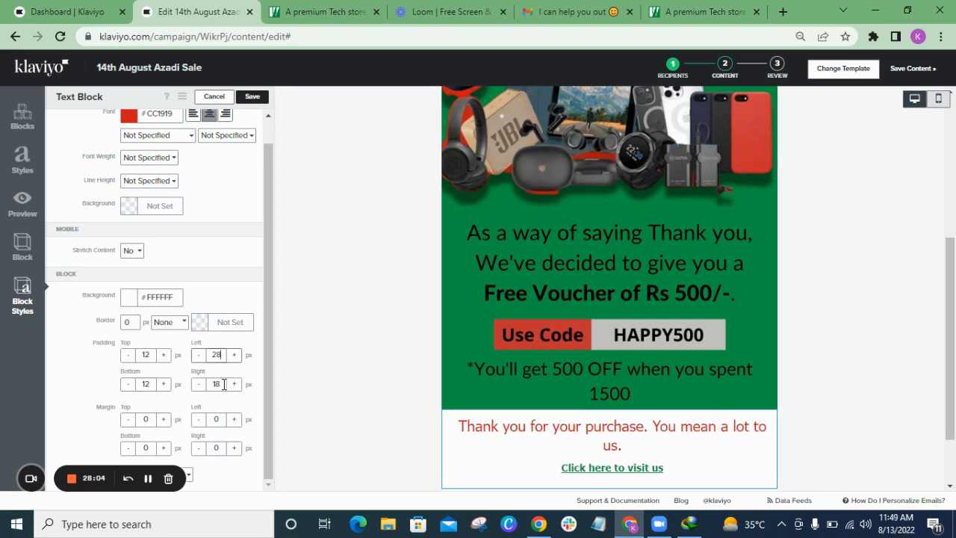
left_click(224, 384)
key("BackSpace")
key("BackSpace")
type("28")
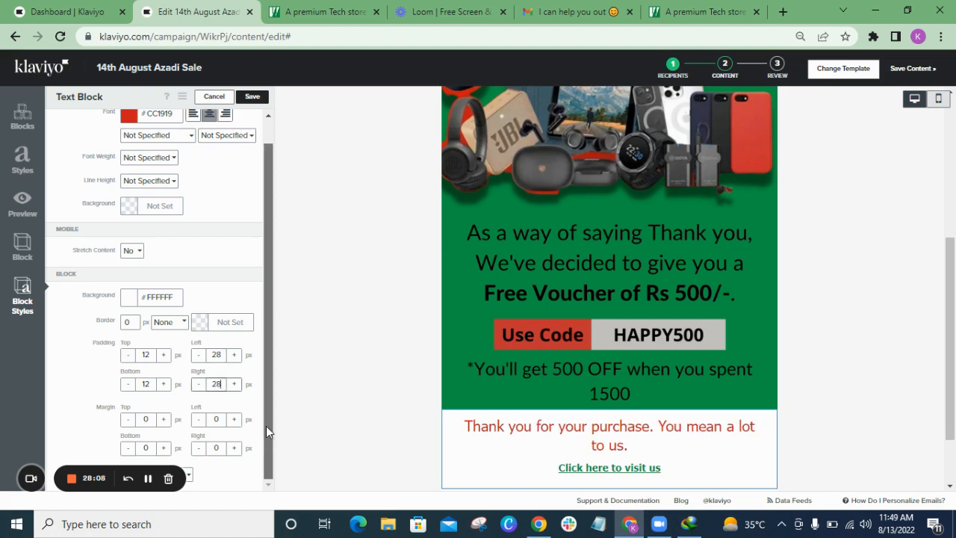
Step: Set the thank-you block's top and bottom margins to 4 px each
left_click(149, 415)
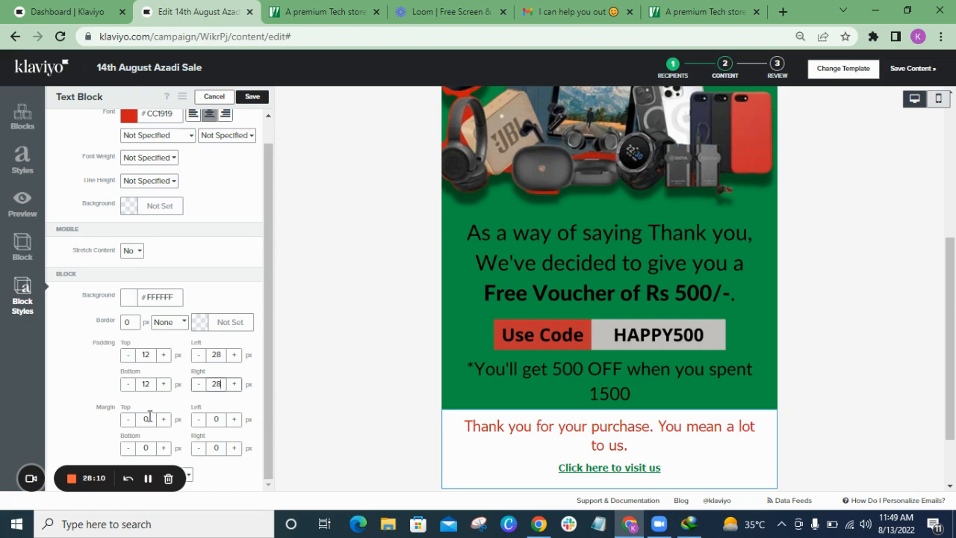
left_click(150, 417)
key("BackSpace")
type("4")
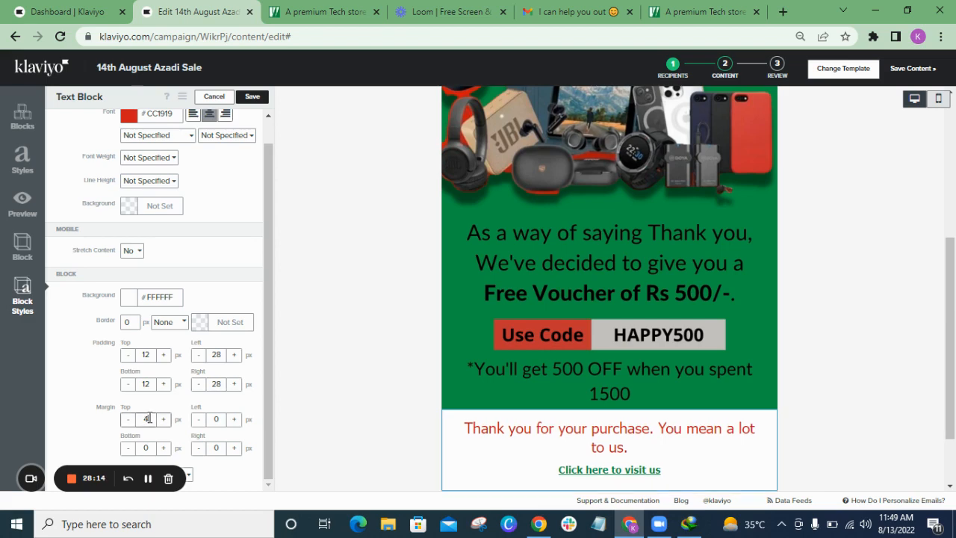
left_click(153, 447)
key("BackSpace")
type("4")
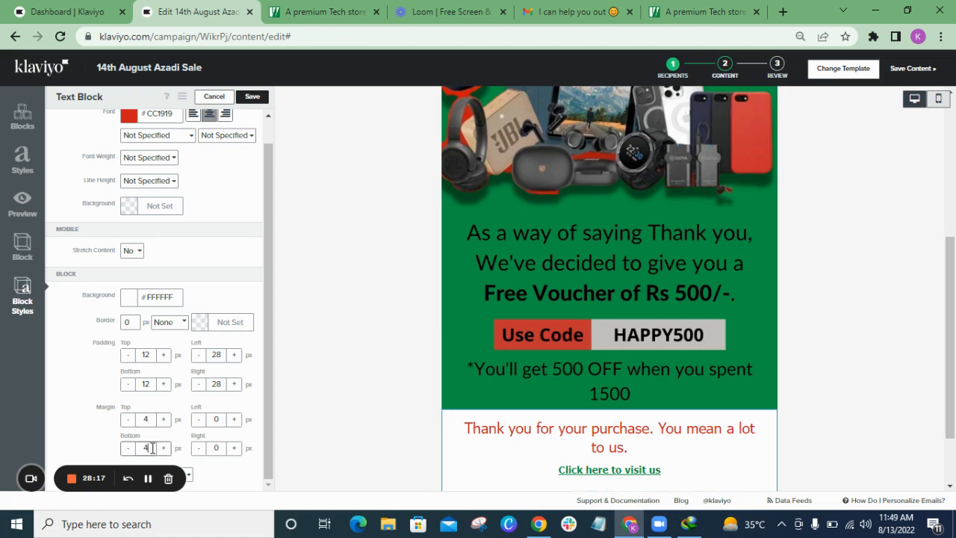
Step: Set the thank-you block's left and right margins to 4 px each and save the block
left_click(222, 420)
key("BackSpace")
type("4")
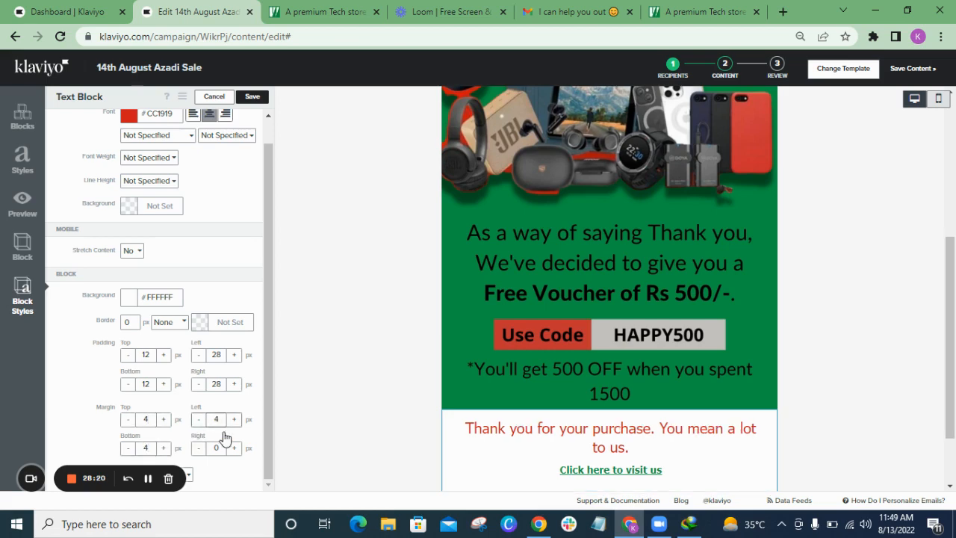
left_click(221, 448)
key("BackSpace")
type("4")
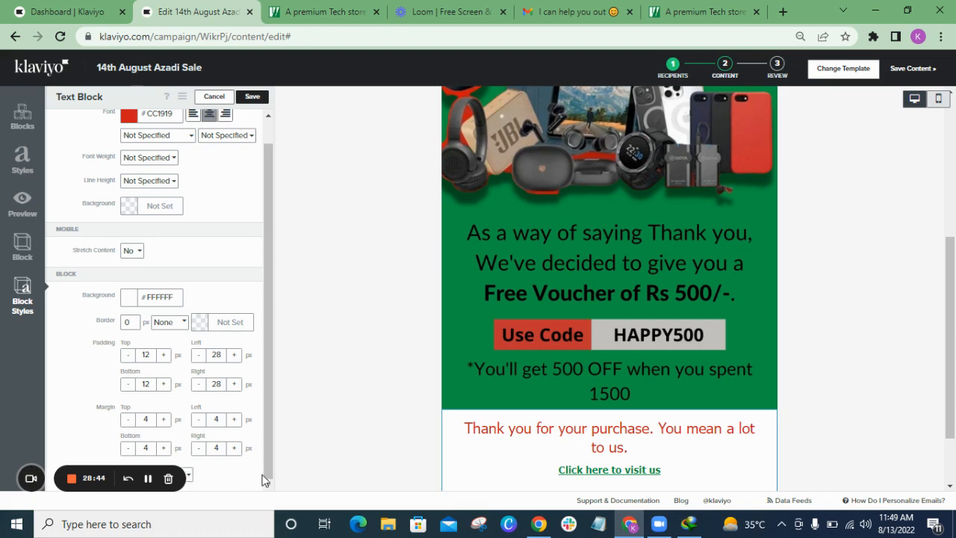
left_click(259, 96)
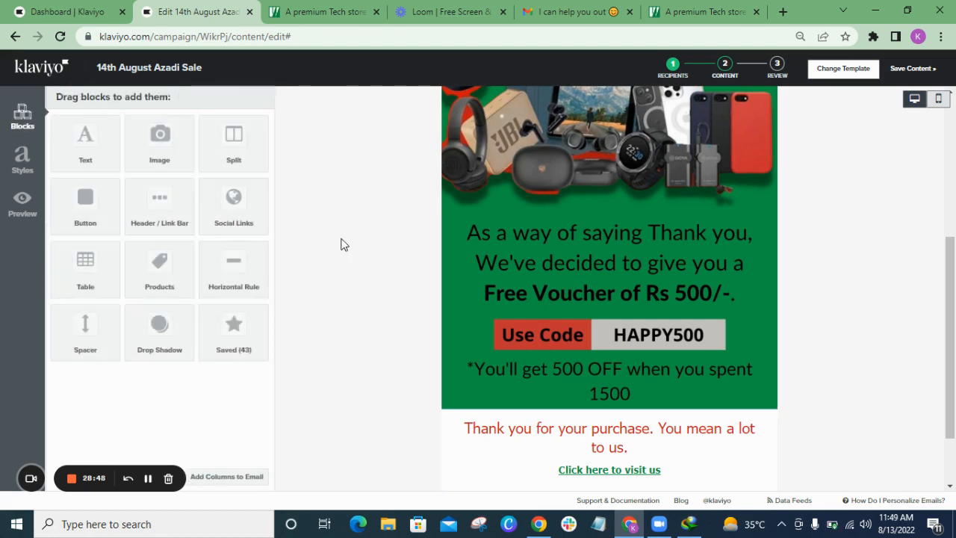
Step: Add a button block between the thank-you text and the unsubscribe footer, leaving its default settings
scroll(954, 346, "down", 2)
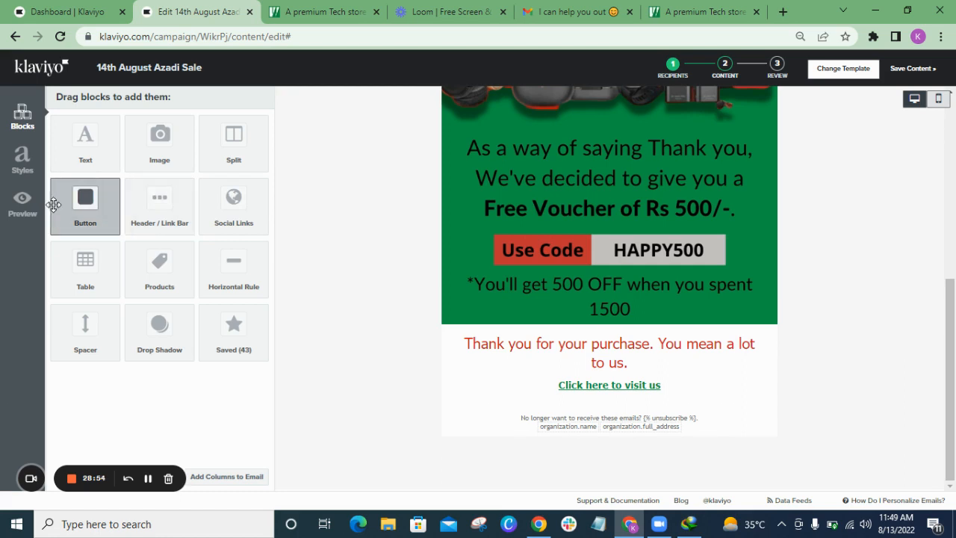
left_click_drag(78, 207, 542, 391)
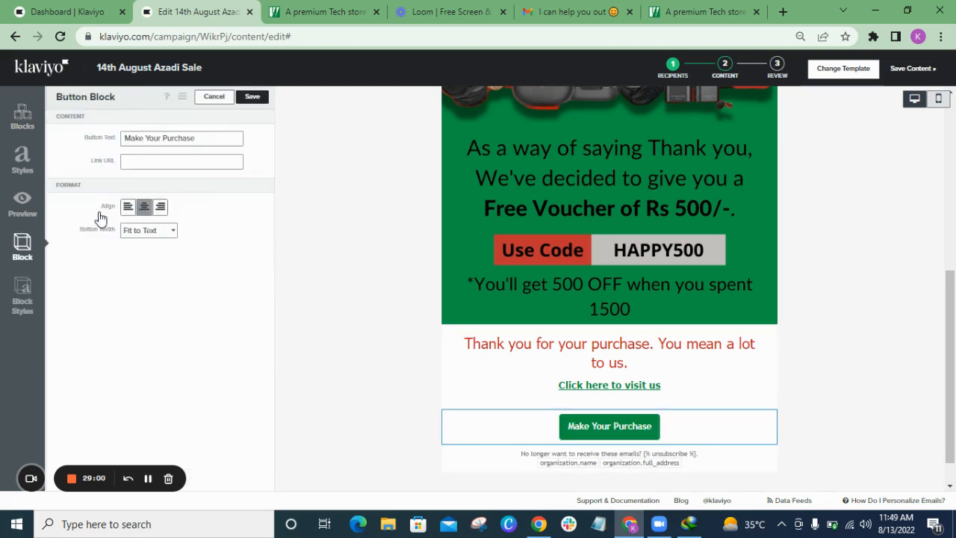
left_click(212, 98)
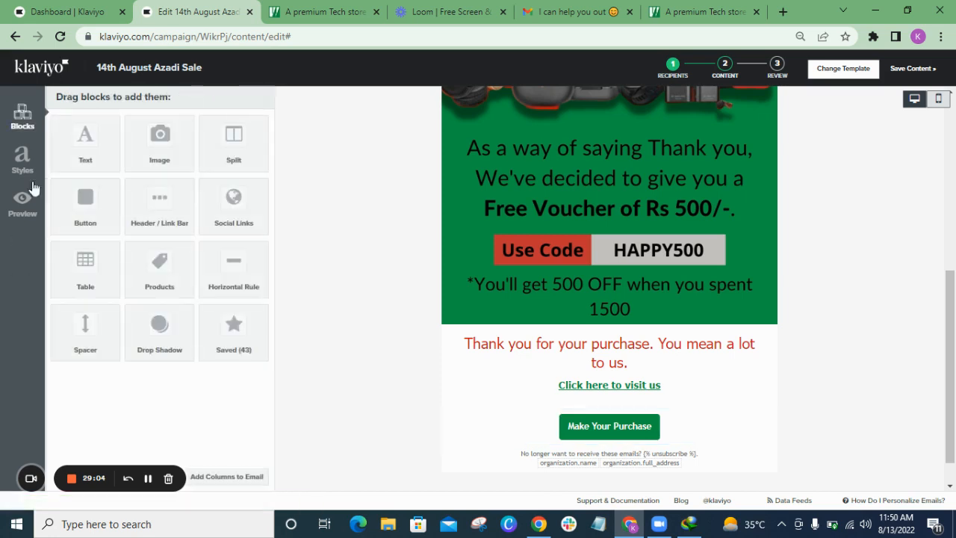
Step: Add a second button block directly above the first one and duplicate it
left_click_drag(86, 198, 485, 413)
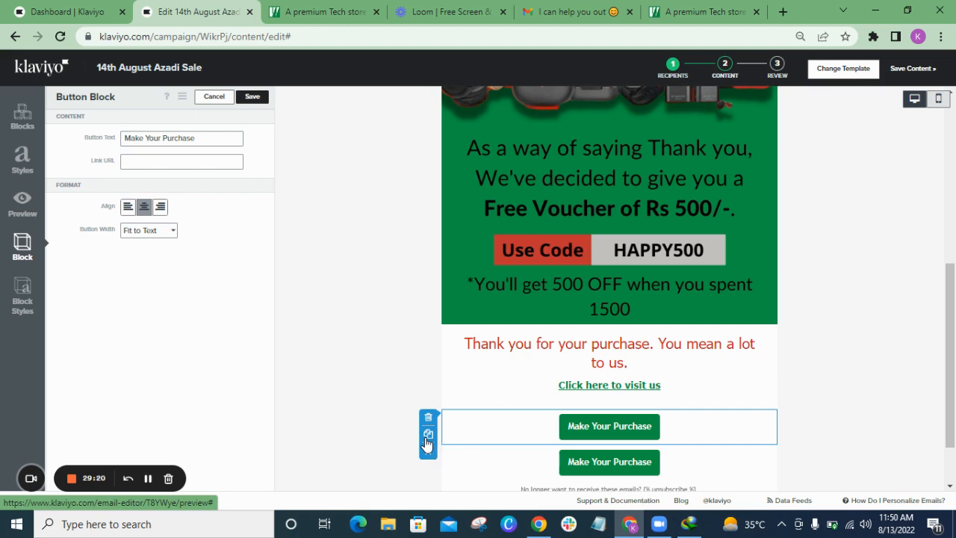
left_click(428, 438)
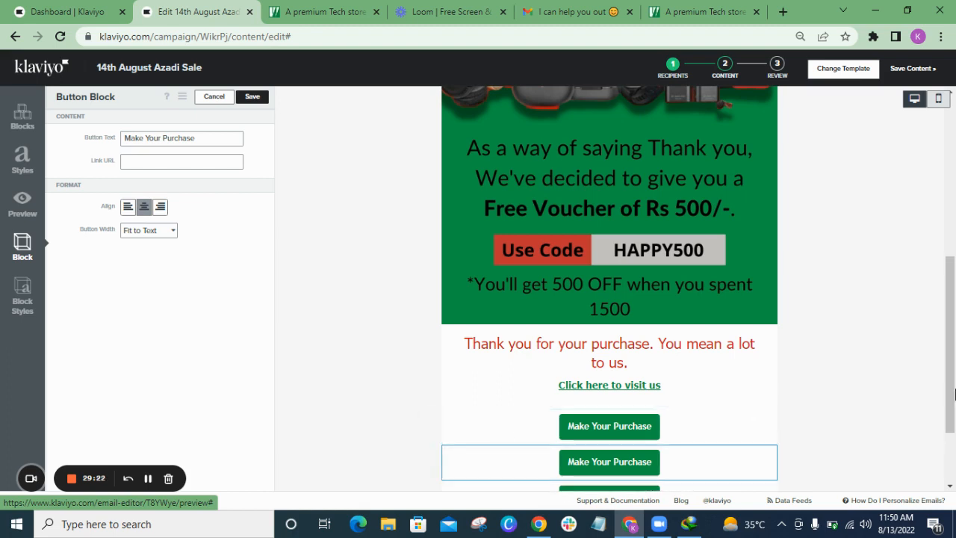
left_click_drag(952, 390, 953, 441)
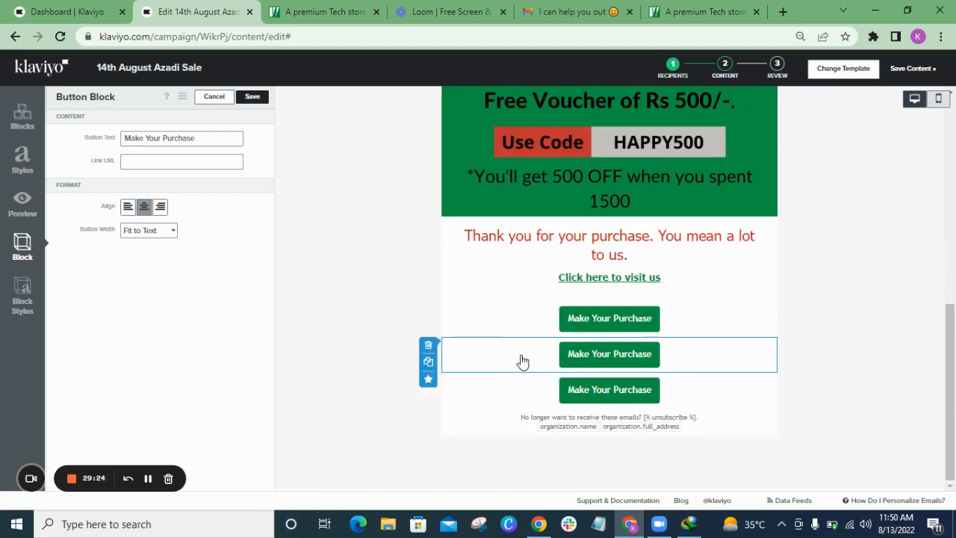
mouse_move(456, 359)
left_click(429, 380)
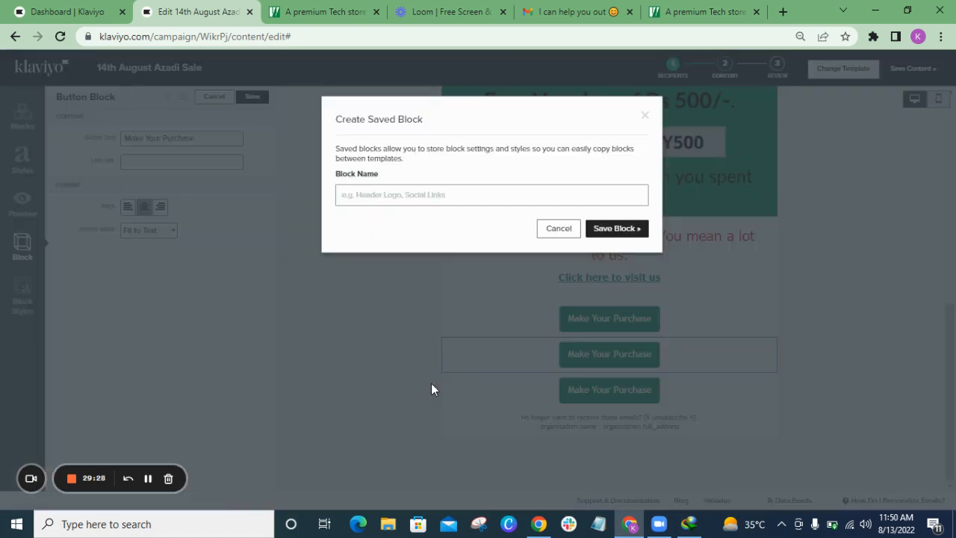
left_click(470, 190)
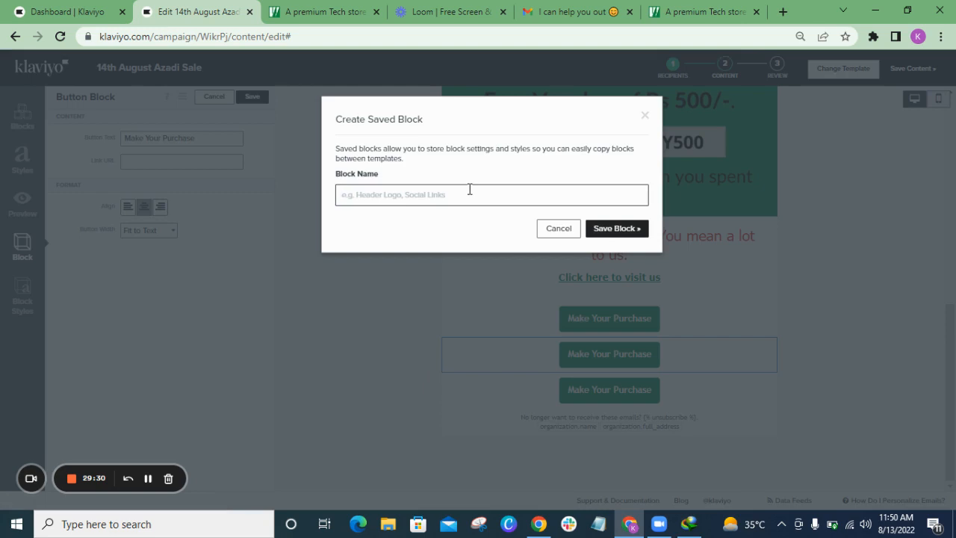
type("jc")
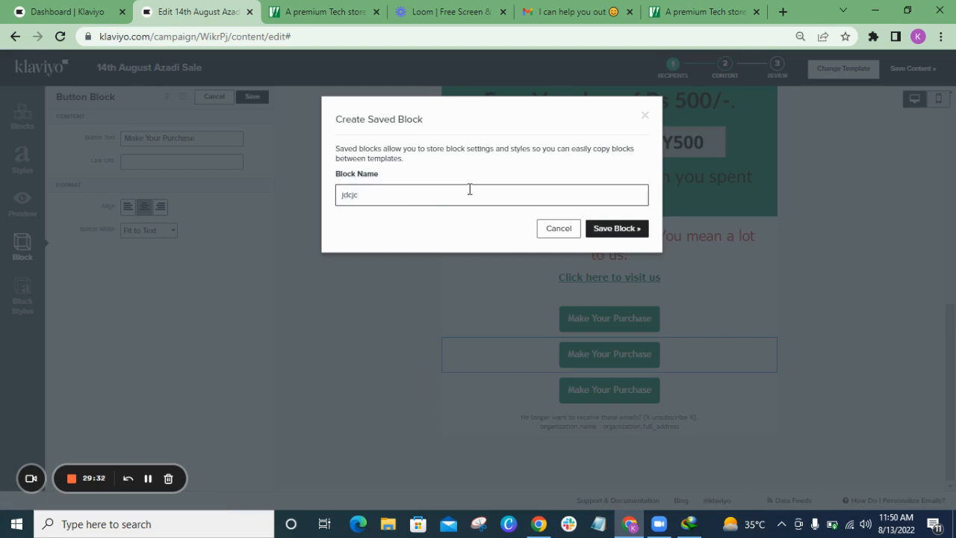
key("BackSpace")
key("BackSpace")
type("c")
key("BackSpace")
type("c")
left_click(562, 235)
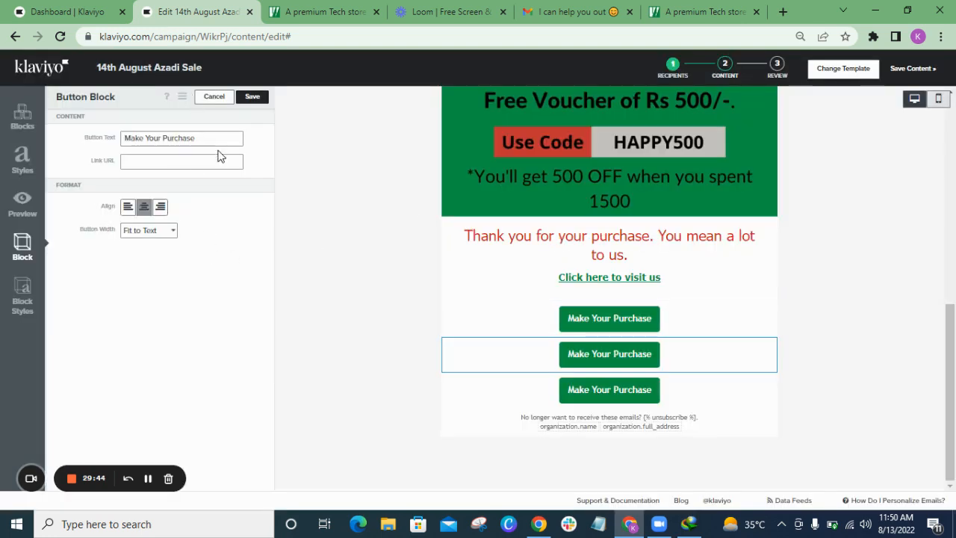
Step: Delete the two extra "Make Your Purchase" button blocks so that a single one is left
mouse_move(452, 390)
left_click(428, 381)
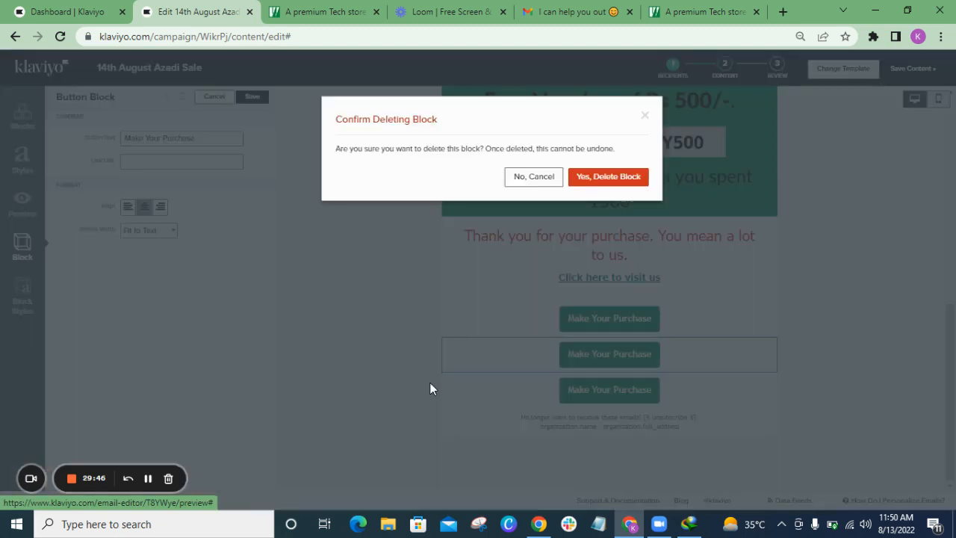
left_click(599, 177)
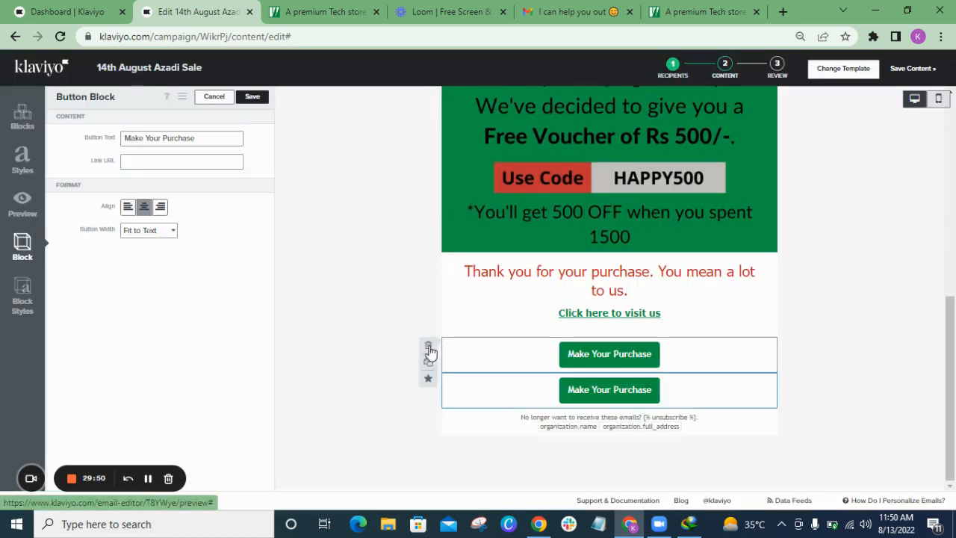
left_click(429, 345)
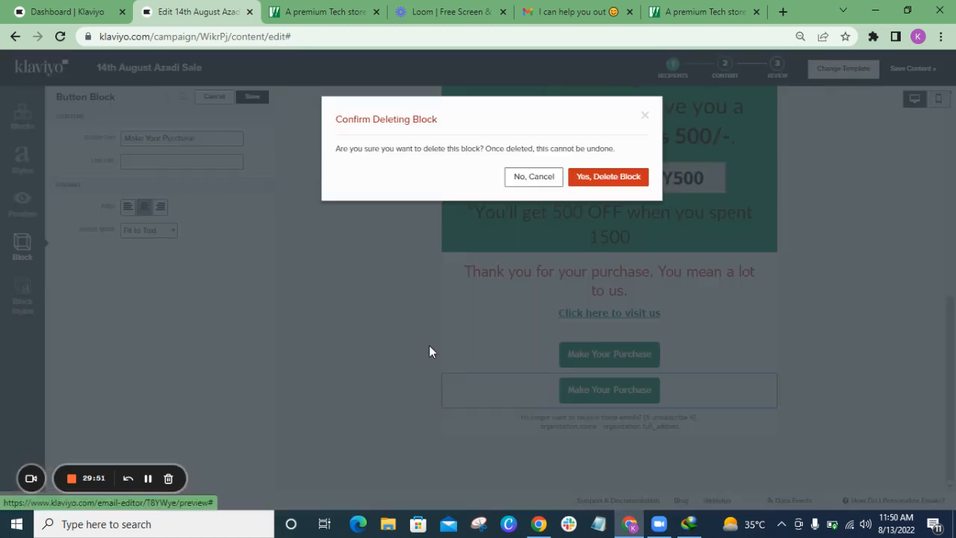
left_click(612, 182)
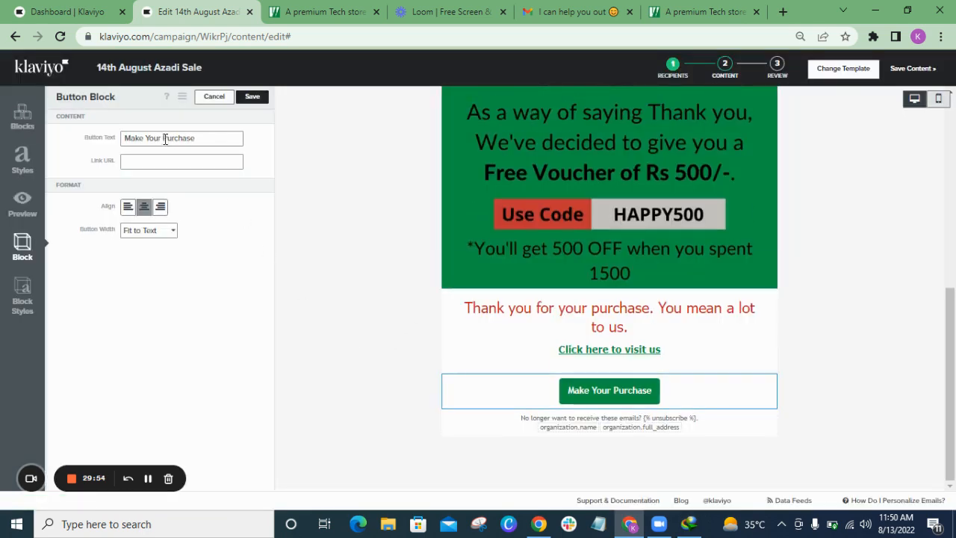
Step: Change the button block's text to "Shop Now"
left_click_drag(123, 138, 259, 141)
key("BackSpace")
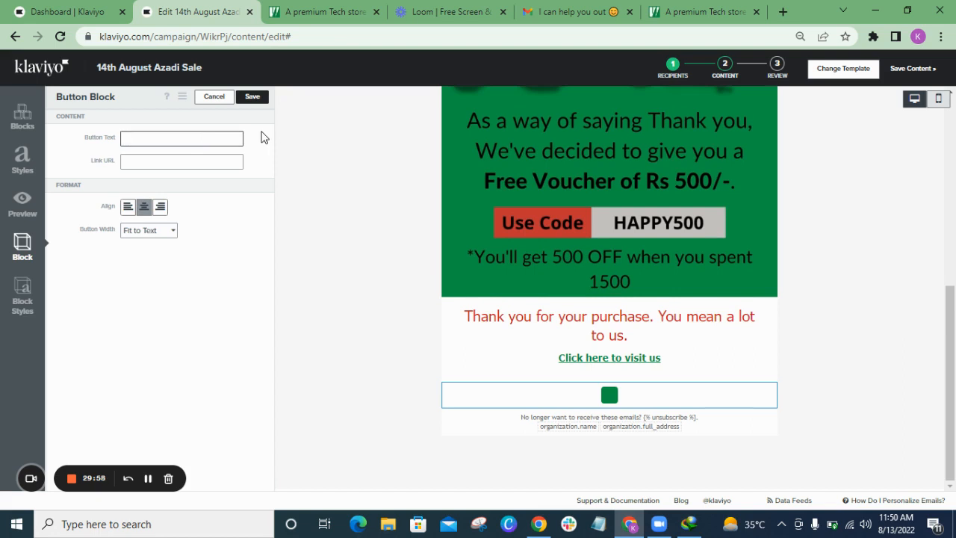
type("Shop")
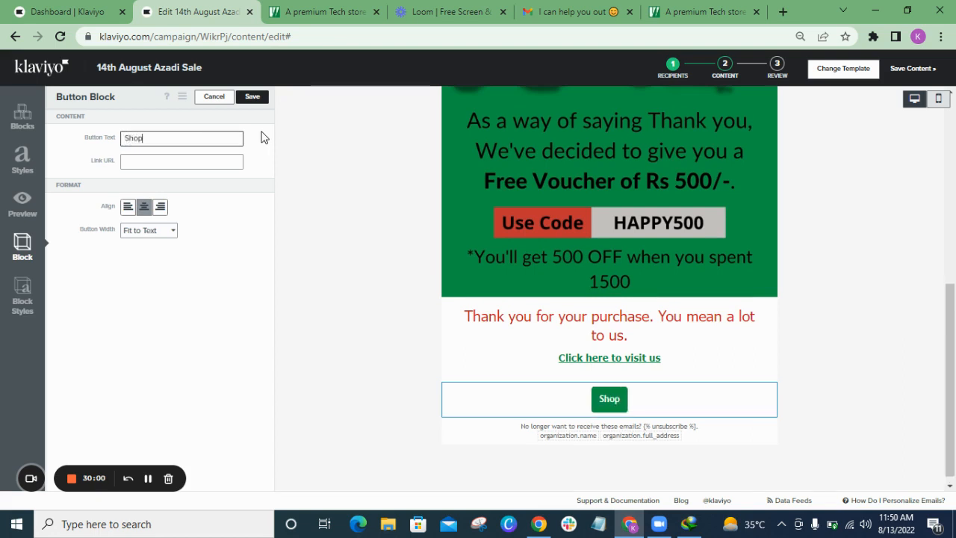
type(" Now")
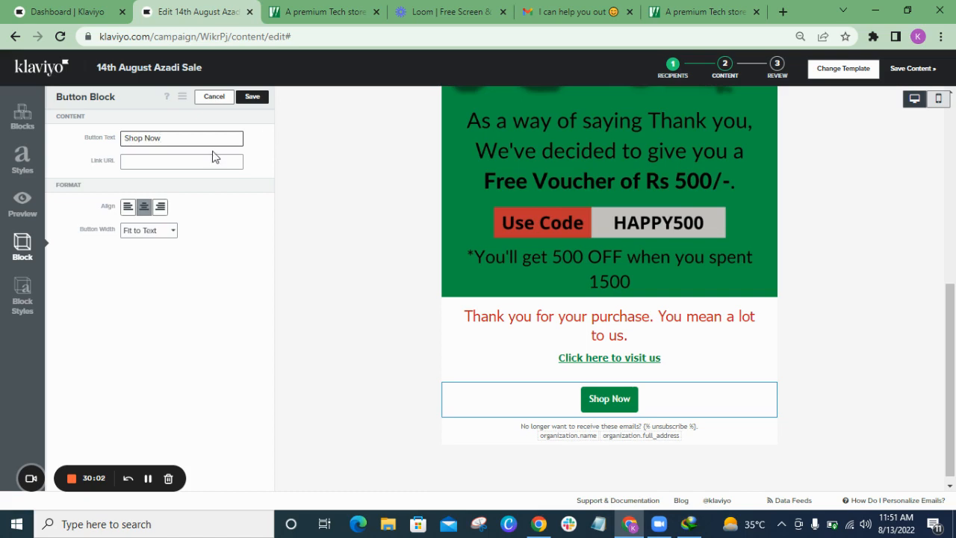
Step: Switch to the Dab Lew store site and bring up the link options of its On Sale page for the button's URL
left_click(205, 159)
left_click(321, 12)
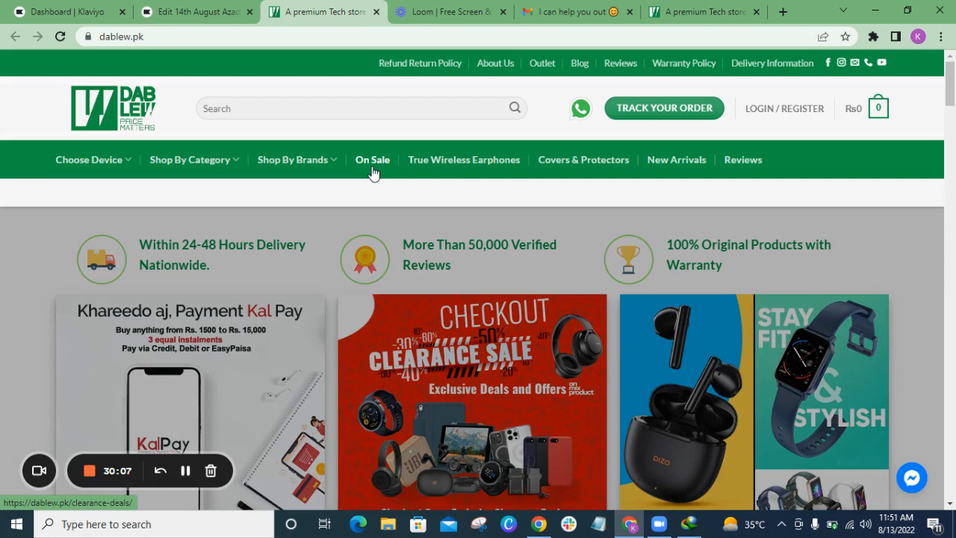
right_click(373, 172)
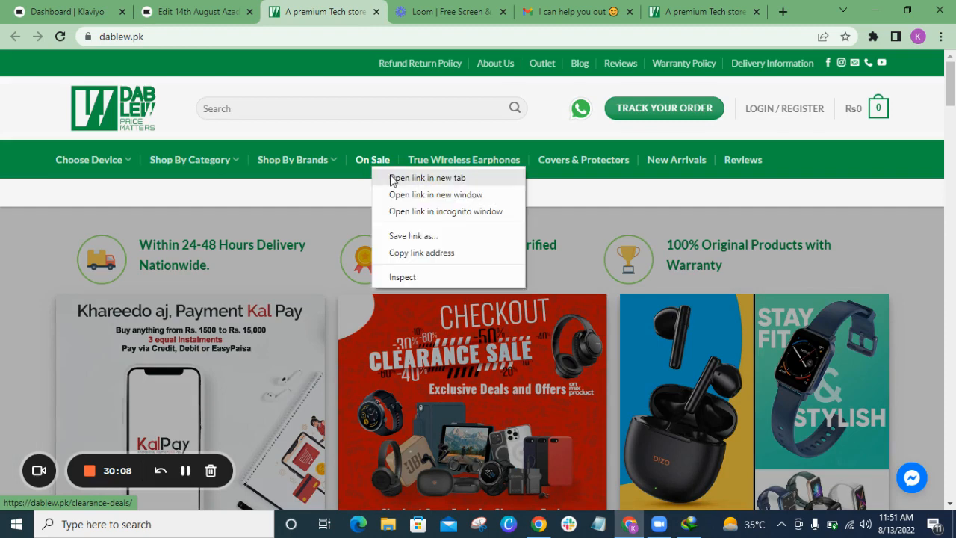
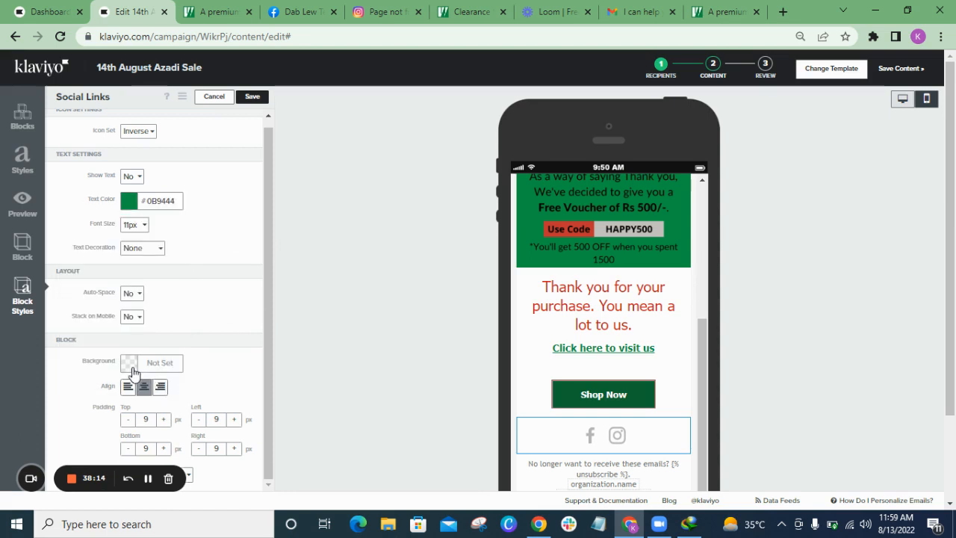
Step: Give the social links block a #0B9444 background and the White icon set, and save the block
left_click(130, 366)
type("0B9444")
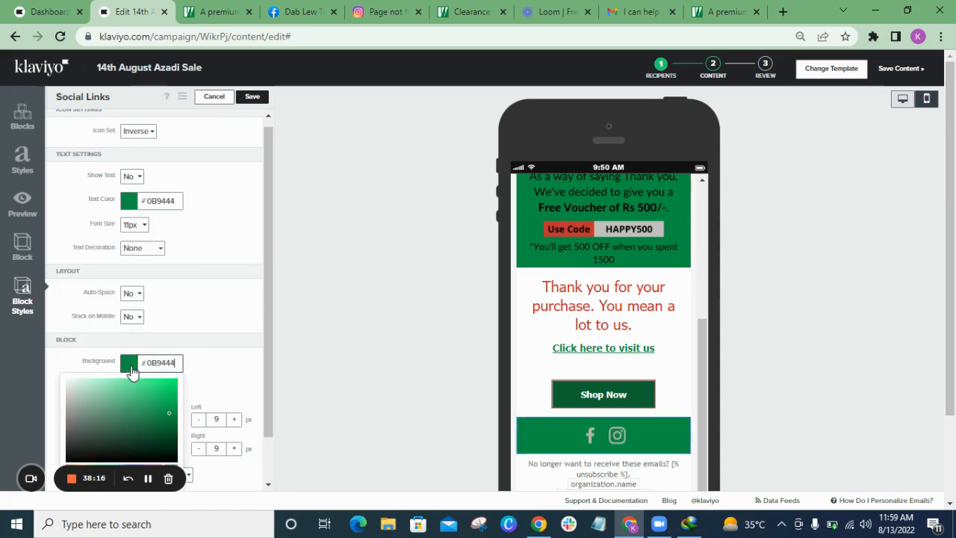
left_click(247, 372)
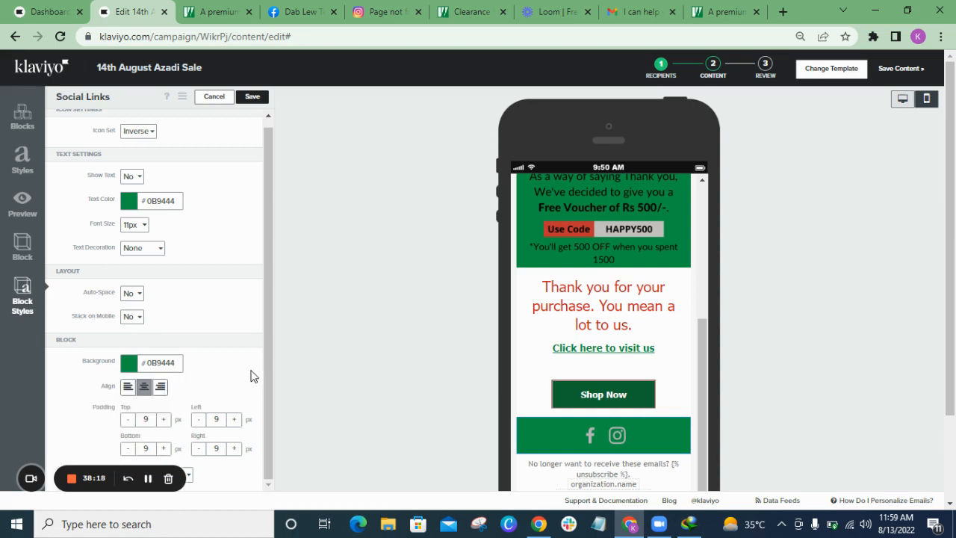
left_click(135, 131)
left_click(133, 163)
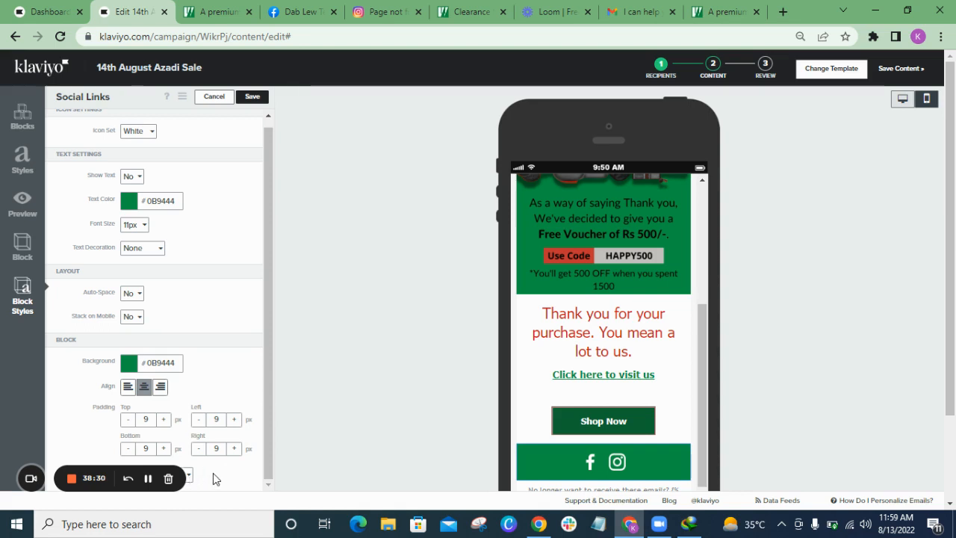
left_click(253, 101)
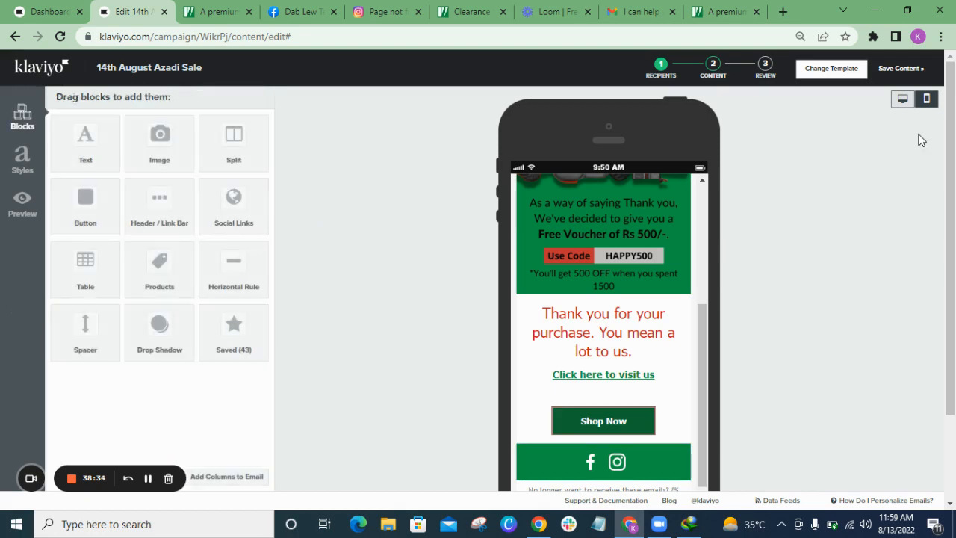
Step: Return to the desktop layout and open the unsubscribe footer text block for editing
left_click(901, 99)
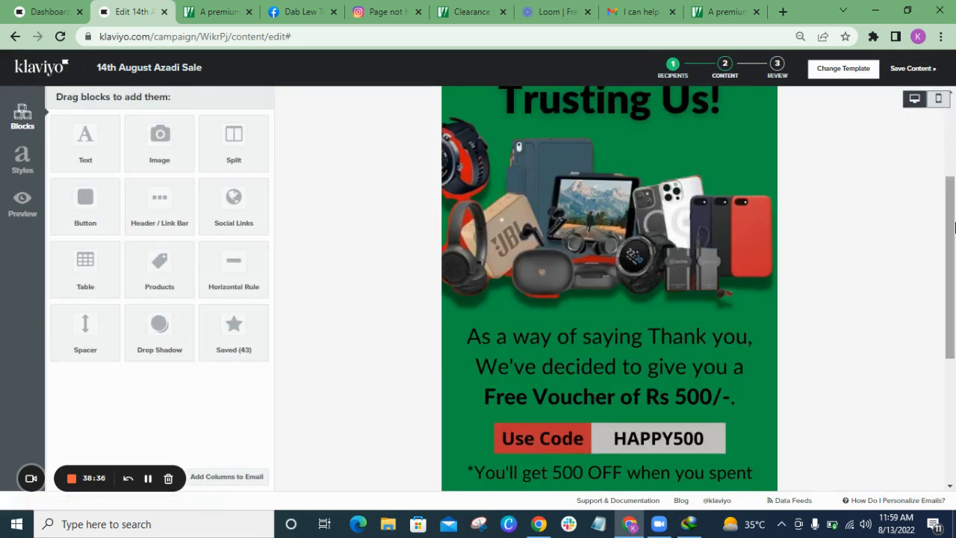
left_click_drag(952, 228, 953, 349)
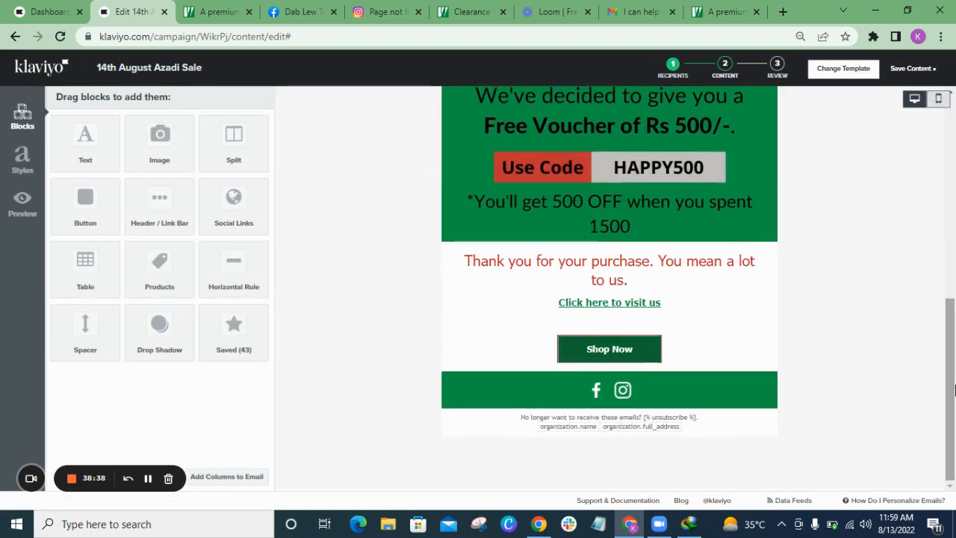
left_click(649, 427)
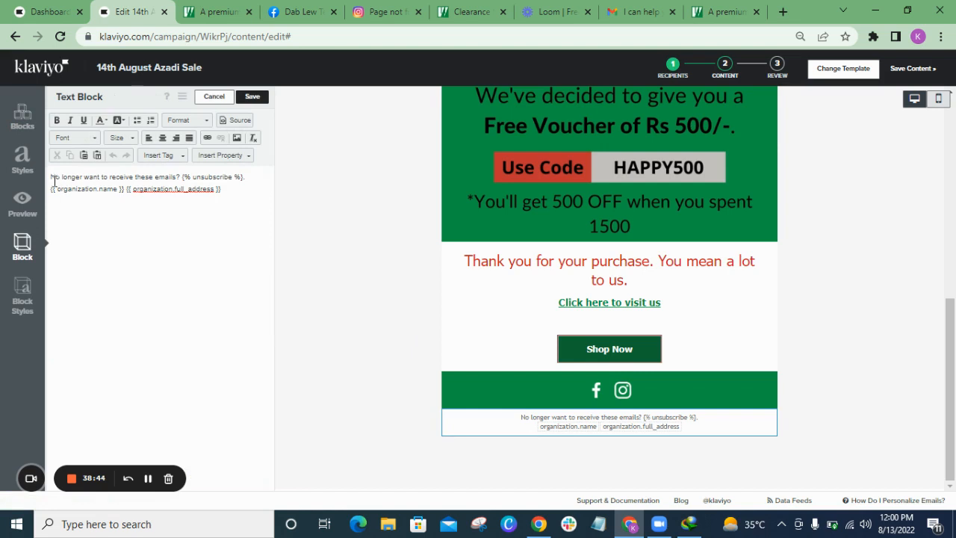
left_click_drag(50, 177, 246, 198)
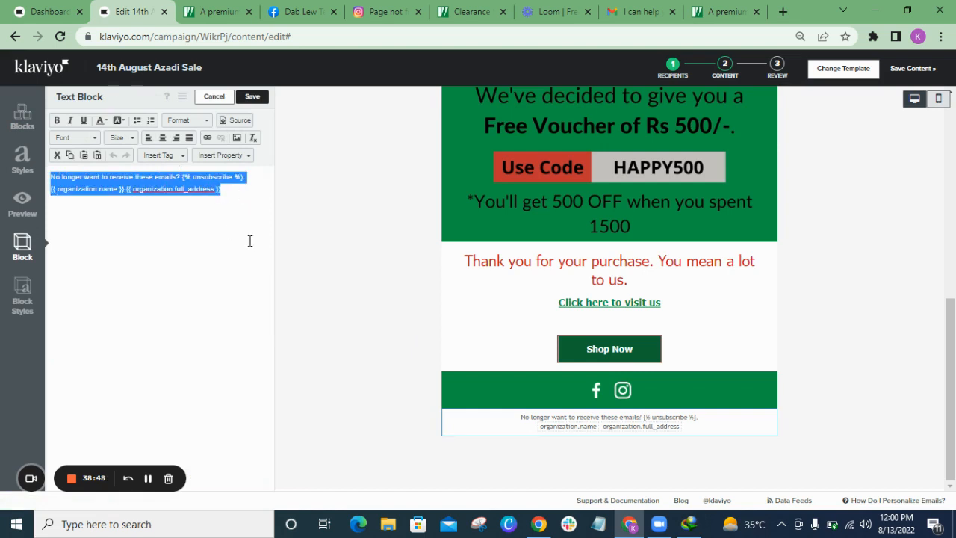
left_click(205, 224)
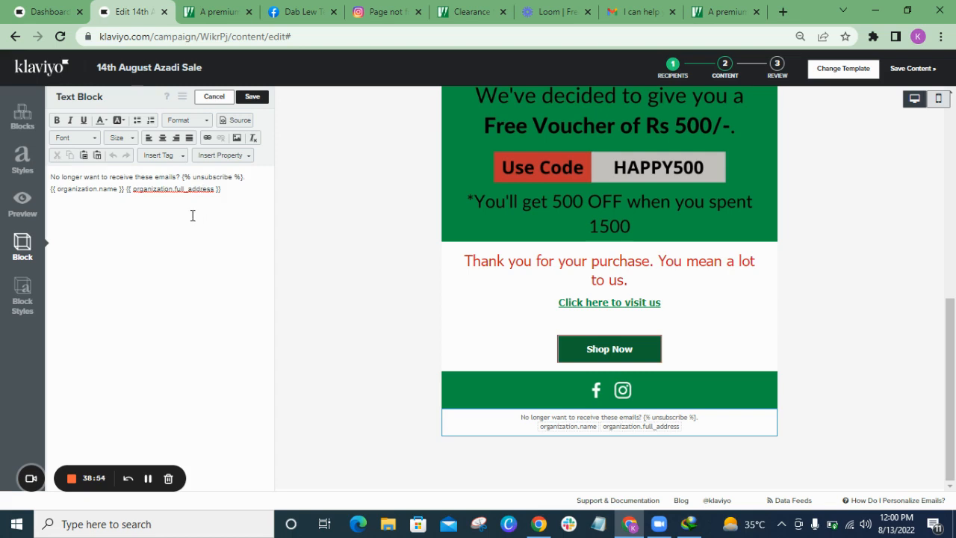
Step: Preview the email directly in Klaviyo, check it down to the unsubscribe footer, and close the preview
left_click(17, 209)
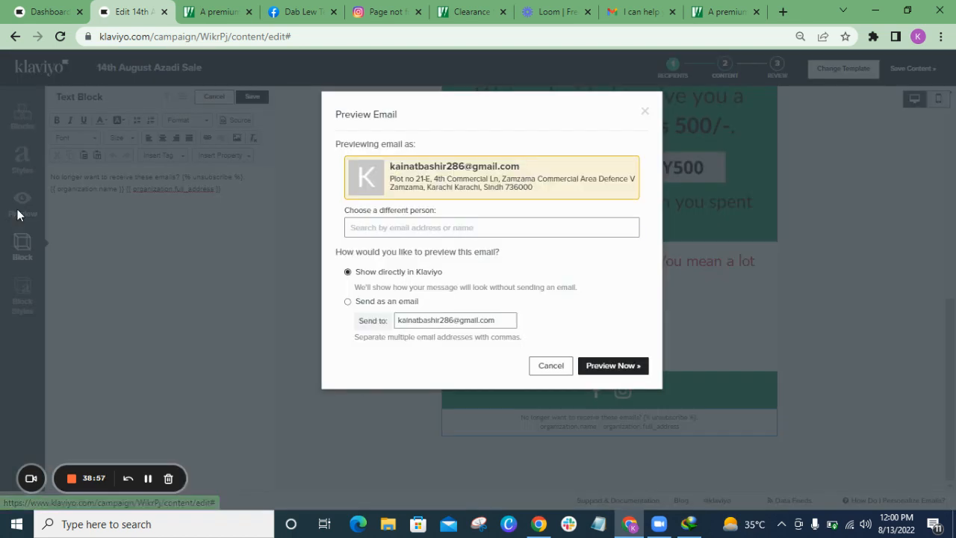
left_click(617, 365)
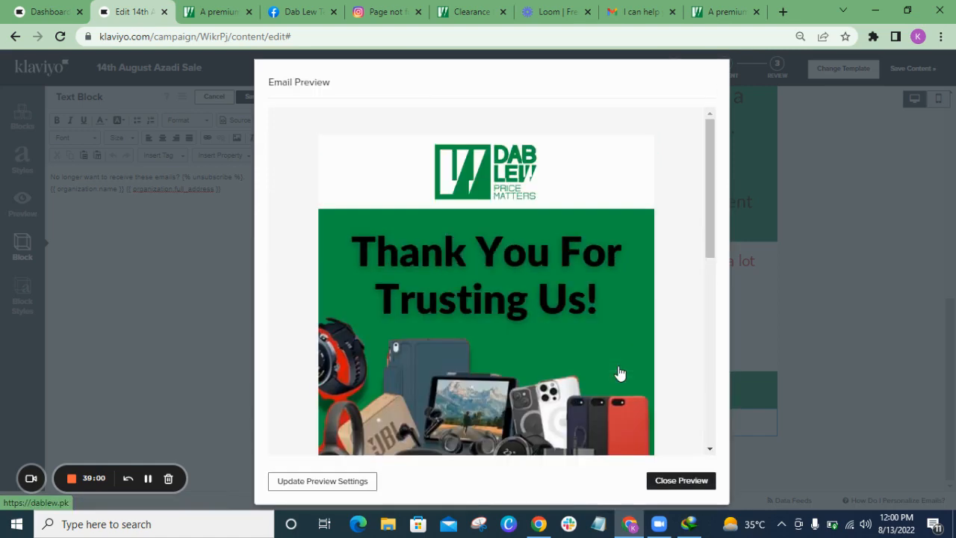
left_click_drag(713, 195, 712, 442)
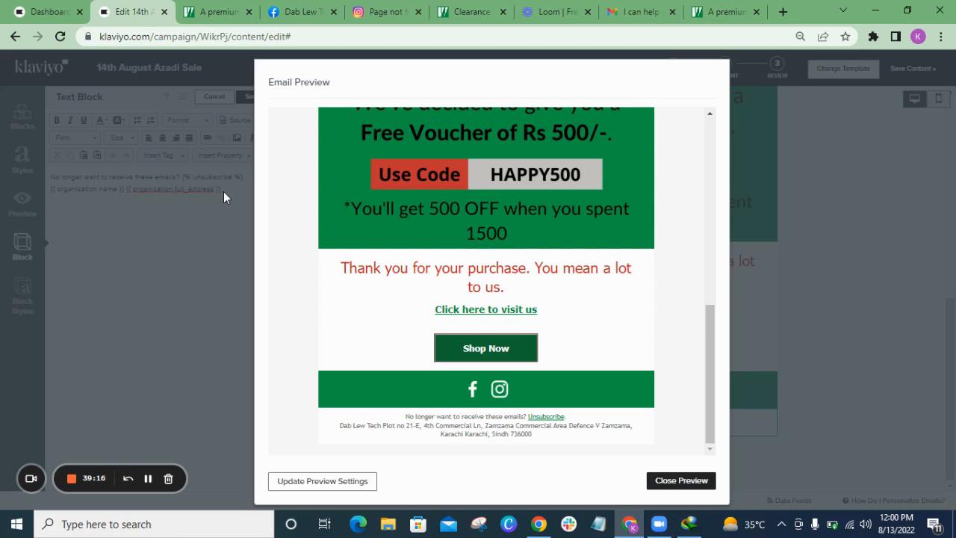
left_click(682, 482)
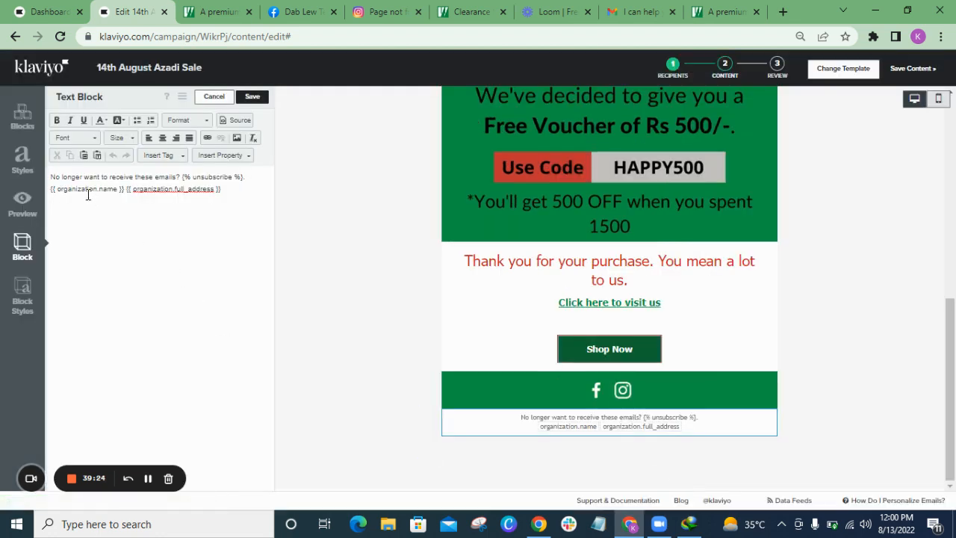
Step: Centre all the footer text and format it in Tahoma at size 11
left_click_drag(50, 178, 278, 203)
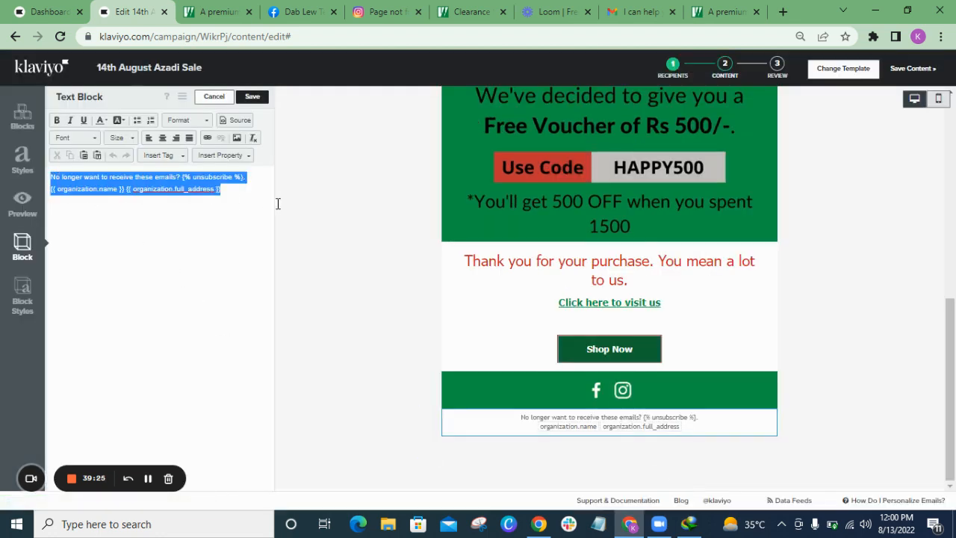
left_click(162, 140)
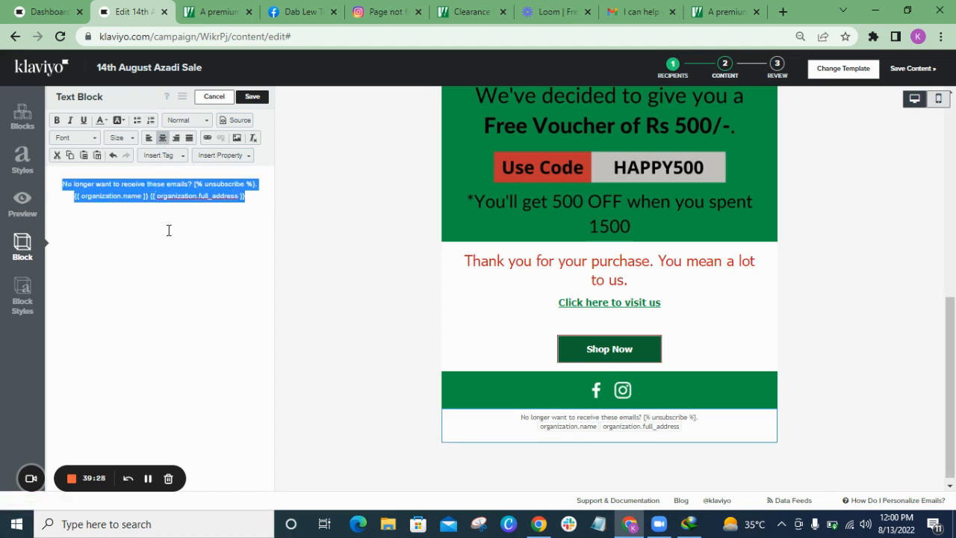
left_click(113, 140)
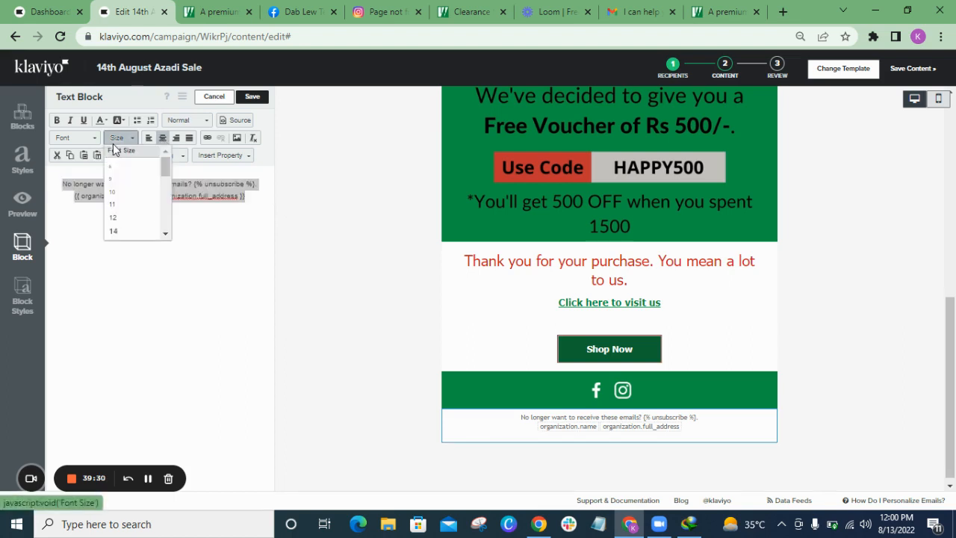
left_click(137, 207)
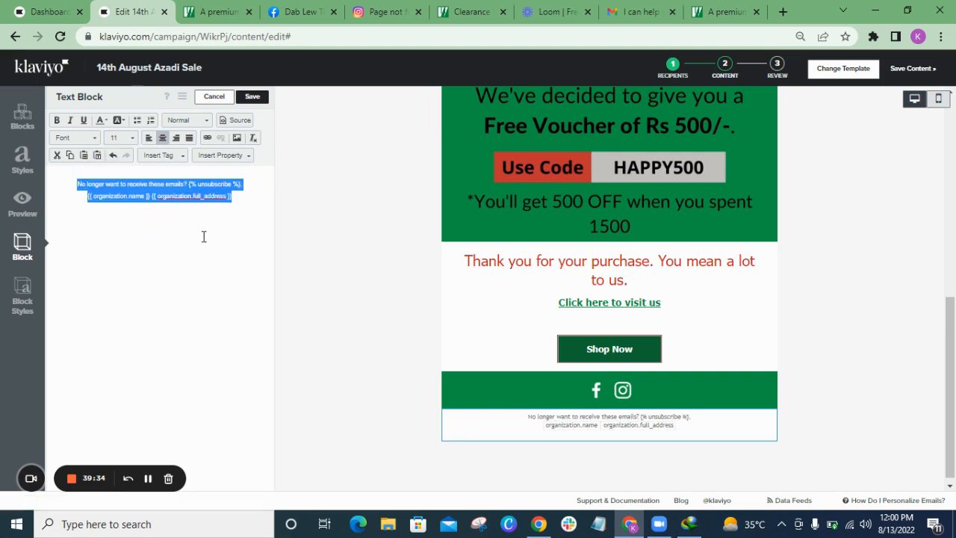
left_click(65, 138)
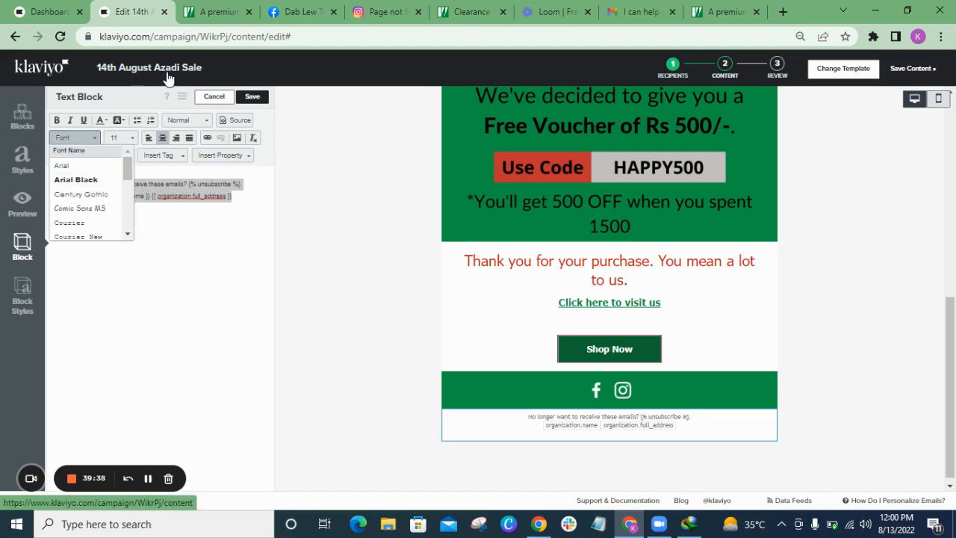
left_click_drag(128, 168, 130, 218)
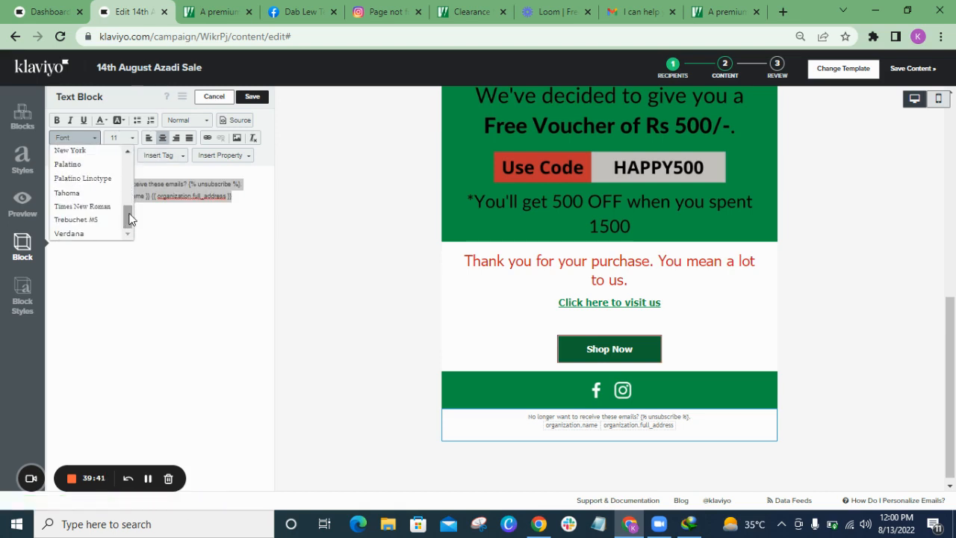
left_click(94, 193)
left_click(178, 277)
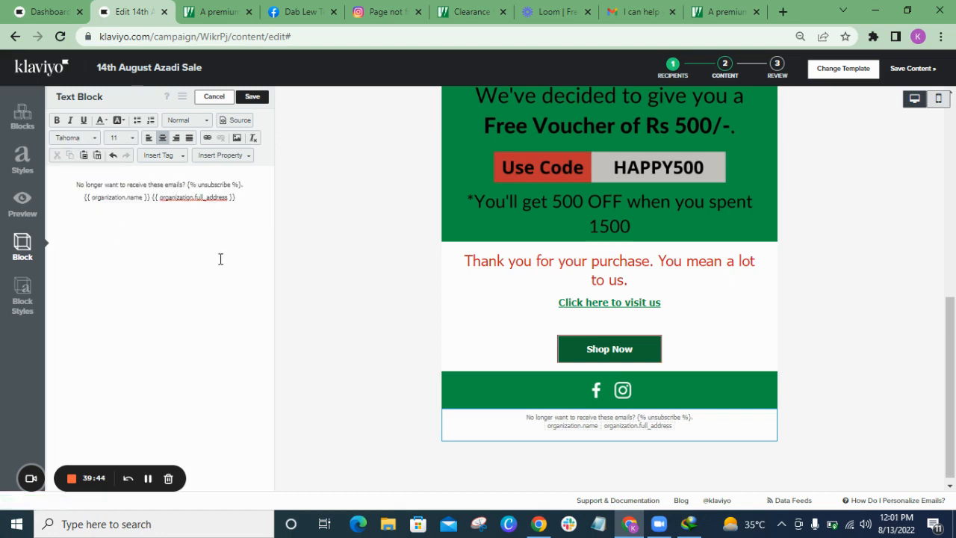
left_click(24, 312)
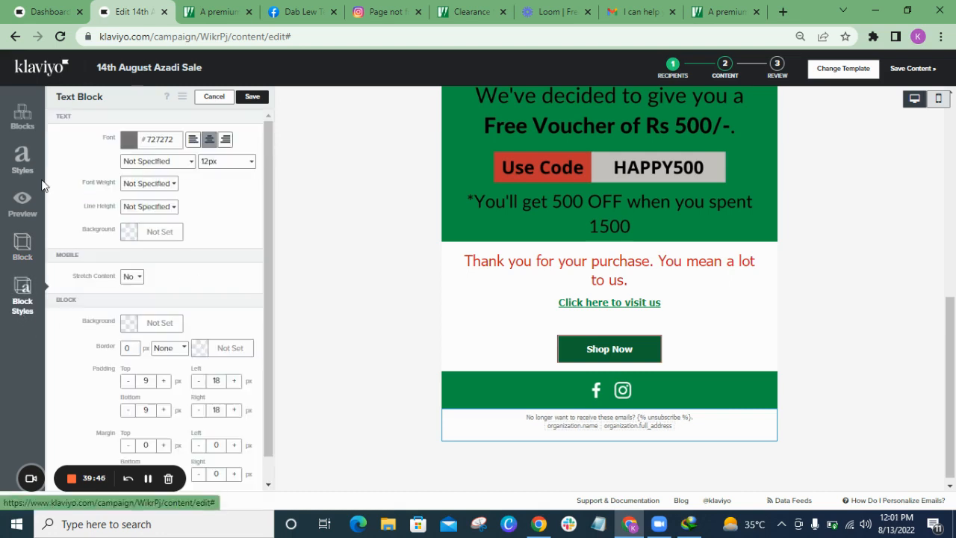
left_click_drag(266, 222, 272, 122)
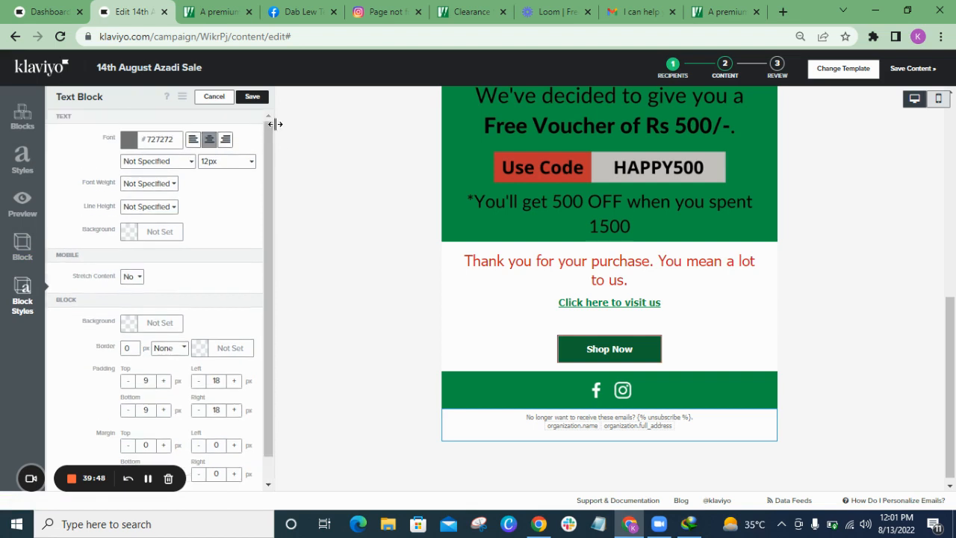
left_click(21, 243)
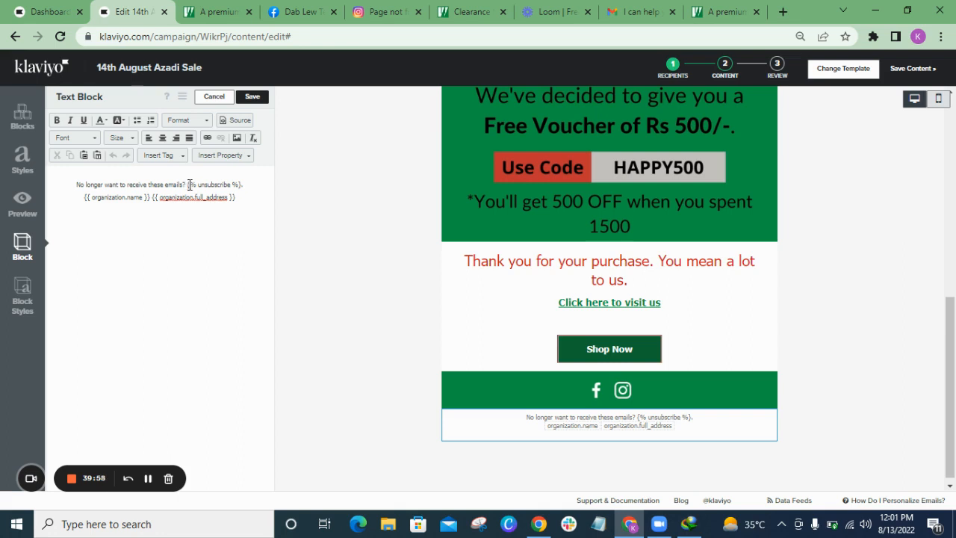
Step: Delete the unsubscribe, organization name and full address tags after "No longer want to receive these emails?" in the footer
left_click_drag(189, 185, 248, 195)
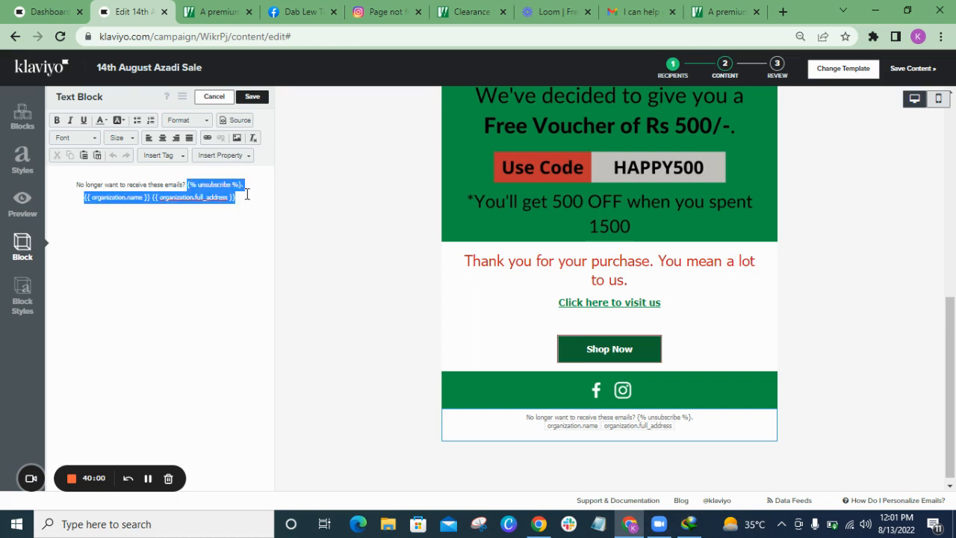
key("BackSpace")
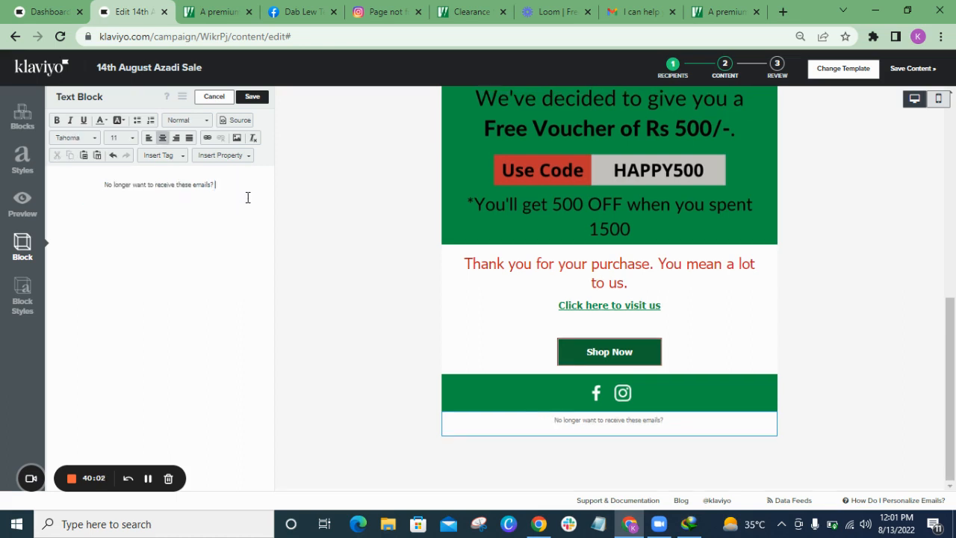
left_click(231, 161)
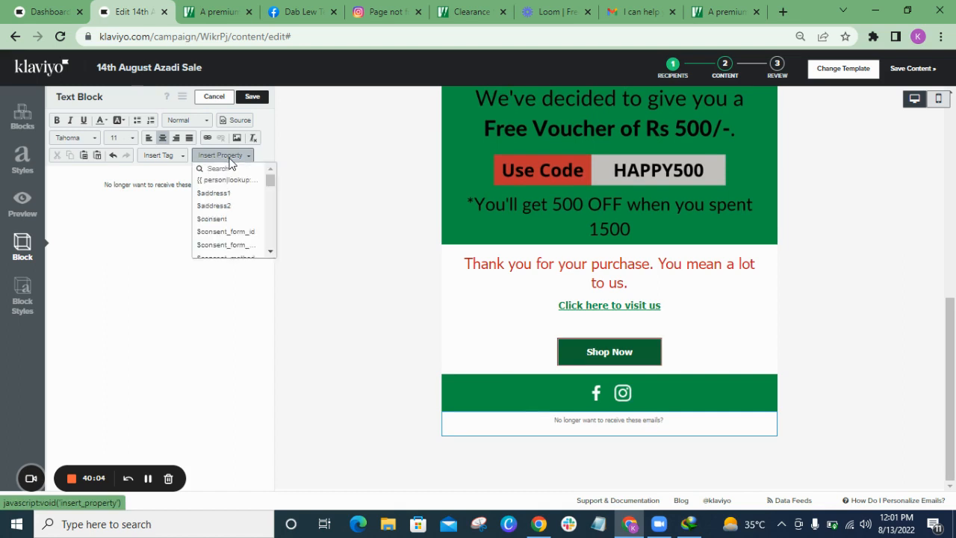
mouse_move(270, 177)
left_mouse_down()
mouse_move(277, 254)
mouse_move(270, 180)
left_mouse_up()
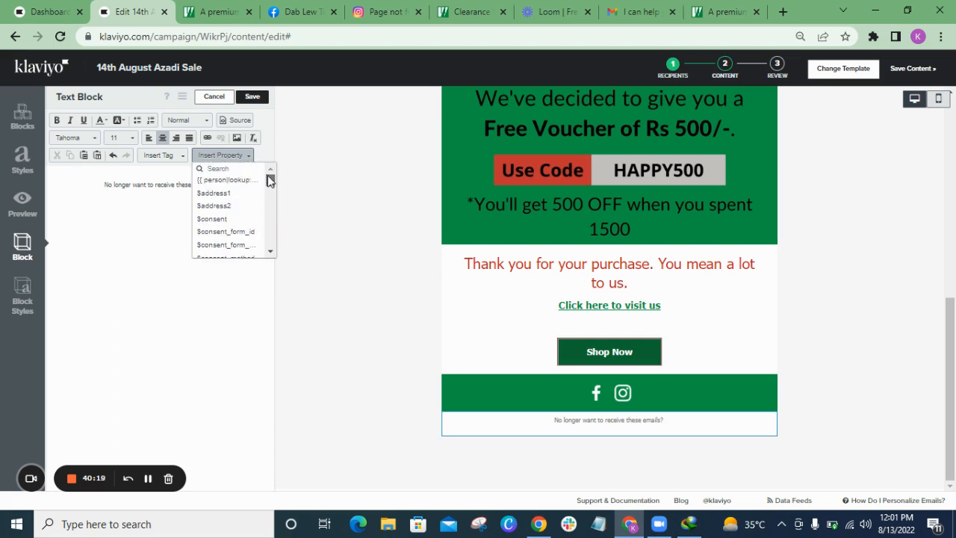
left_click(107, 242)
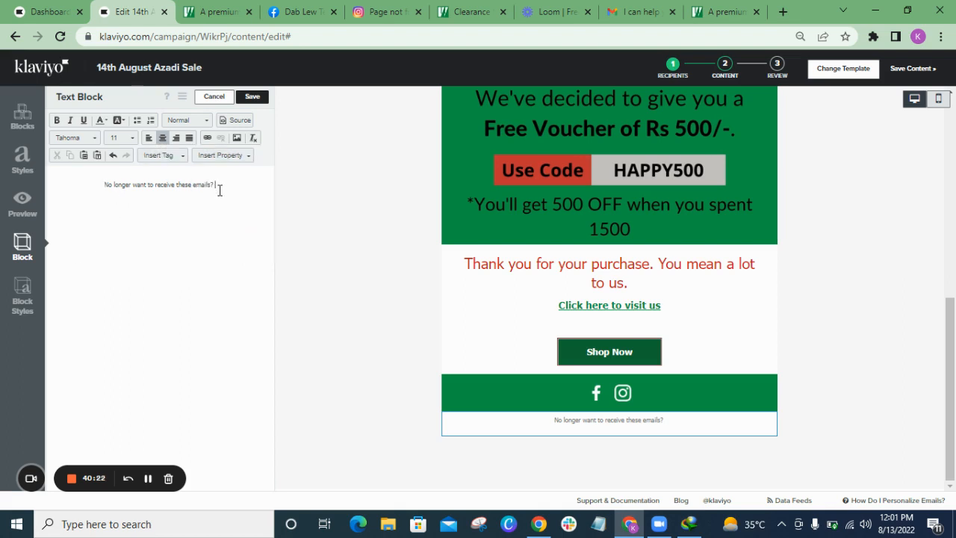
Step: Insert the Unsubscribe tag after "No longer want to receive these emails?" in the footer and start a new line below it
left_click(174, 157)
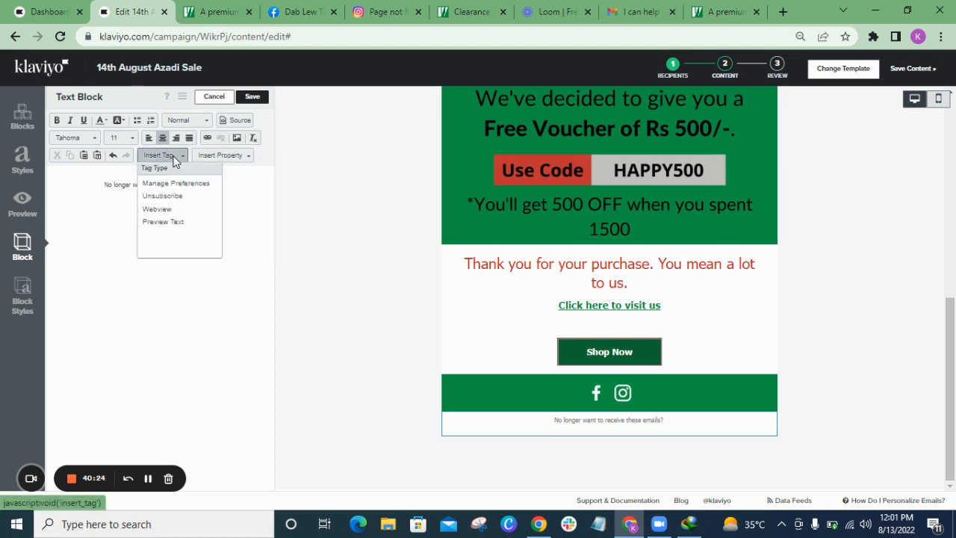
left_click(161, 197)
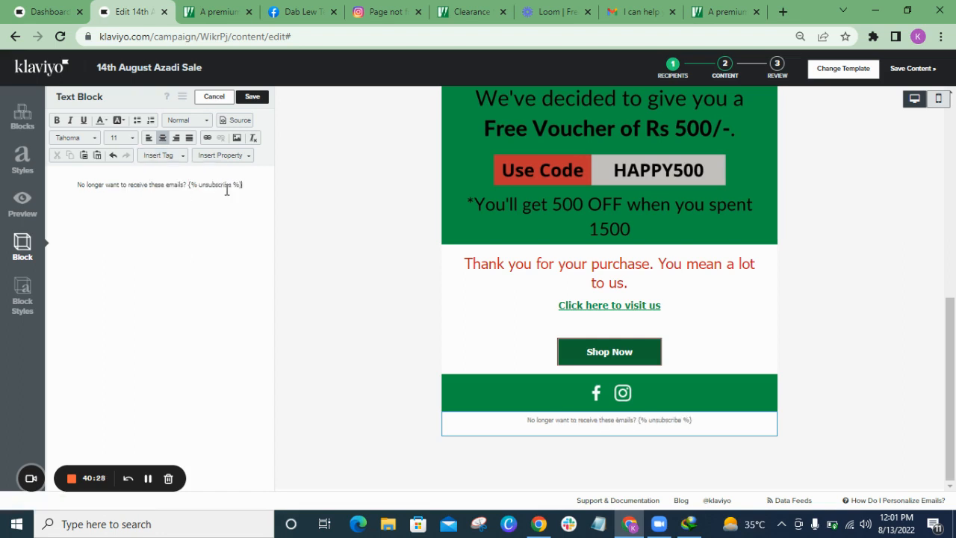
key("Return")
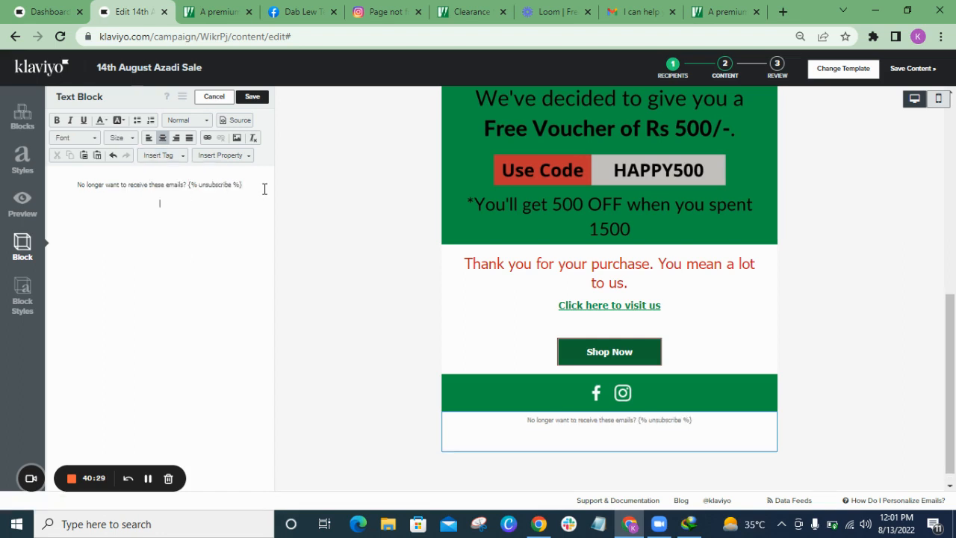
Step: Look through the footer text block's available tags and properties, down to the end of the property list, for an organization entry
left_click(163, 157)
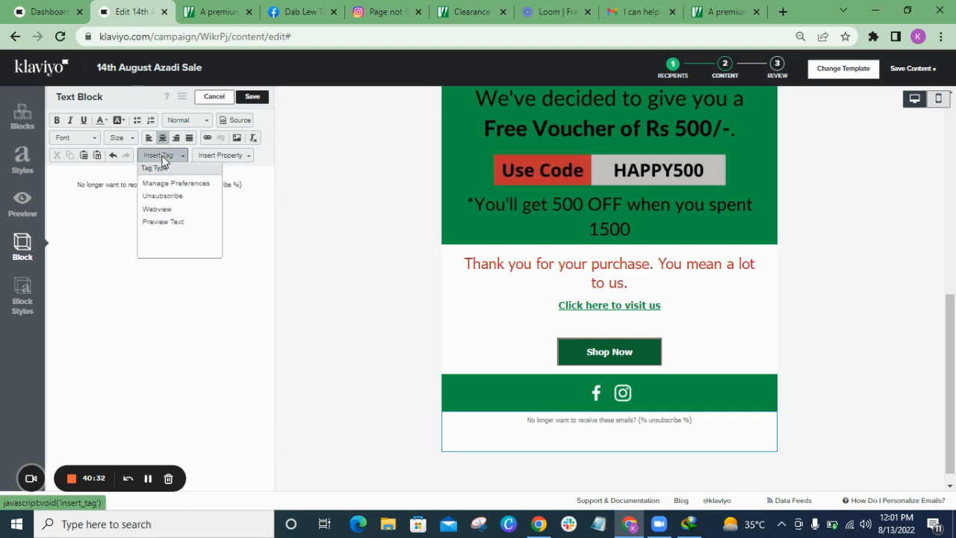
left_click_drag(240, 213, 226, 153)
left_click(250, 176)
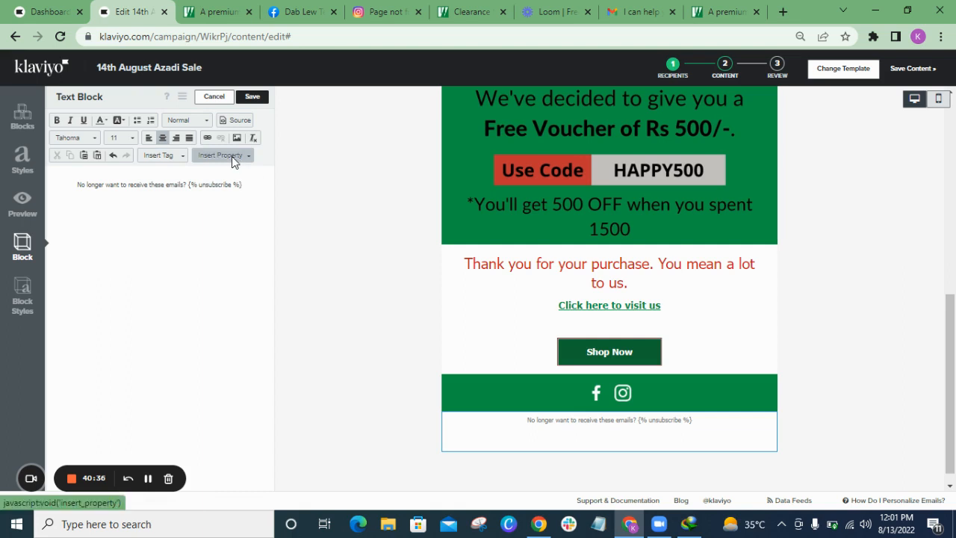
left_click(233, 155)
scroll(270, 196, "down", 2)
left_click_drag(271, 196, 272, 253)
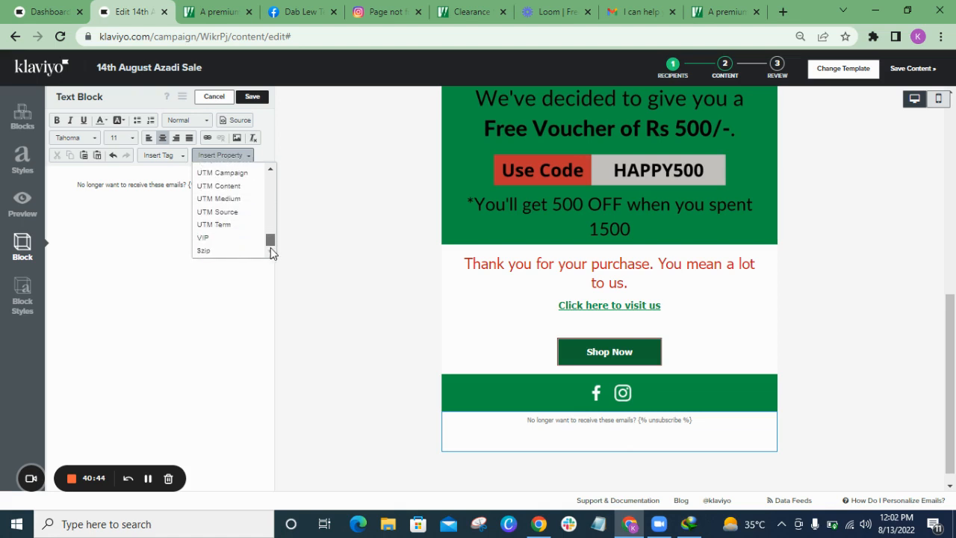
left_click(261, 292)
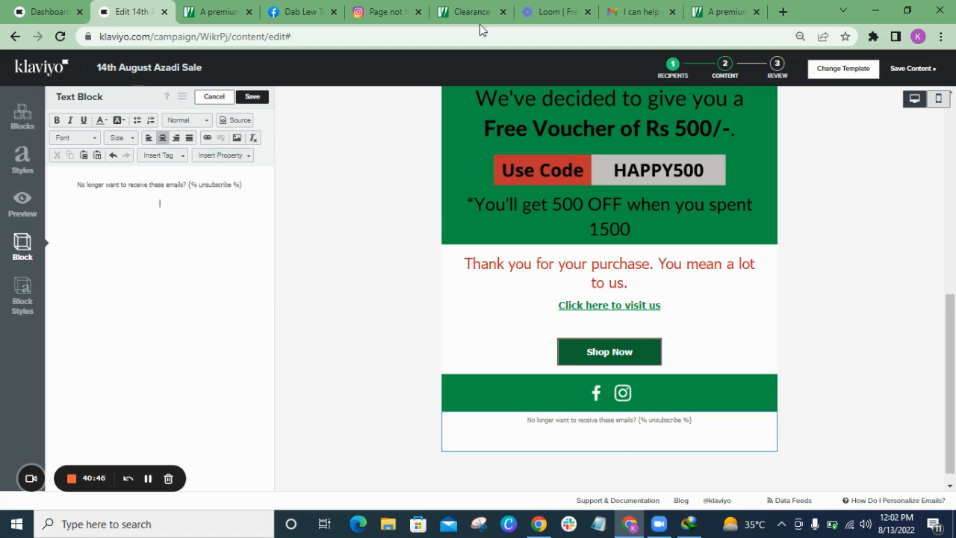
Step: Search Google for "klaviyo organization tag" in a new browser tab
left_click(784, 12)
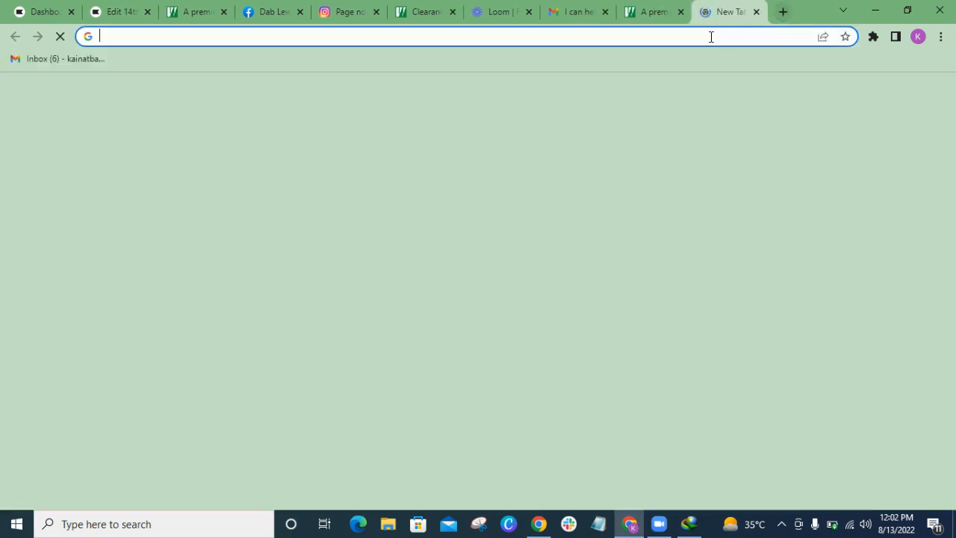
type("k")
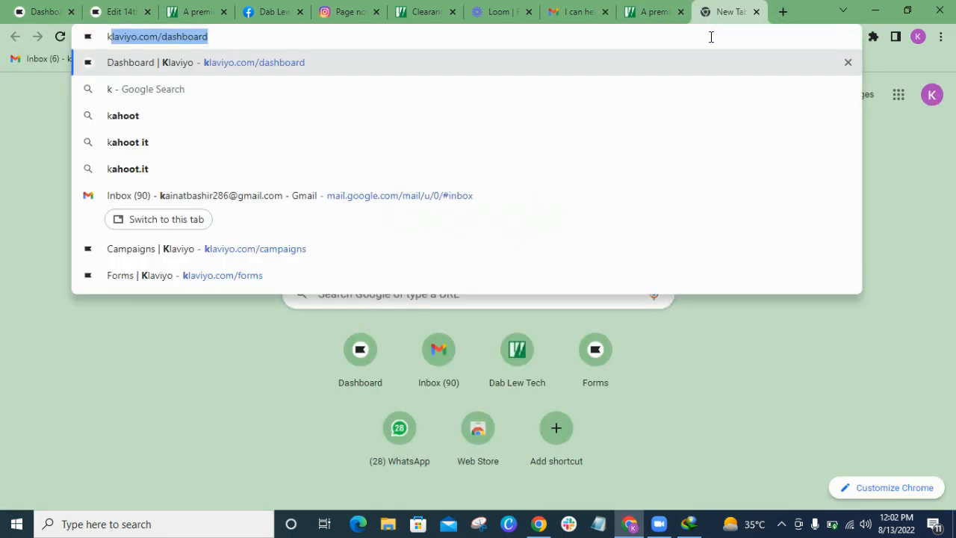
type("laviyont")
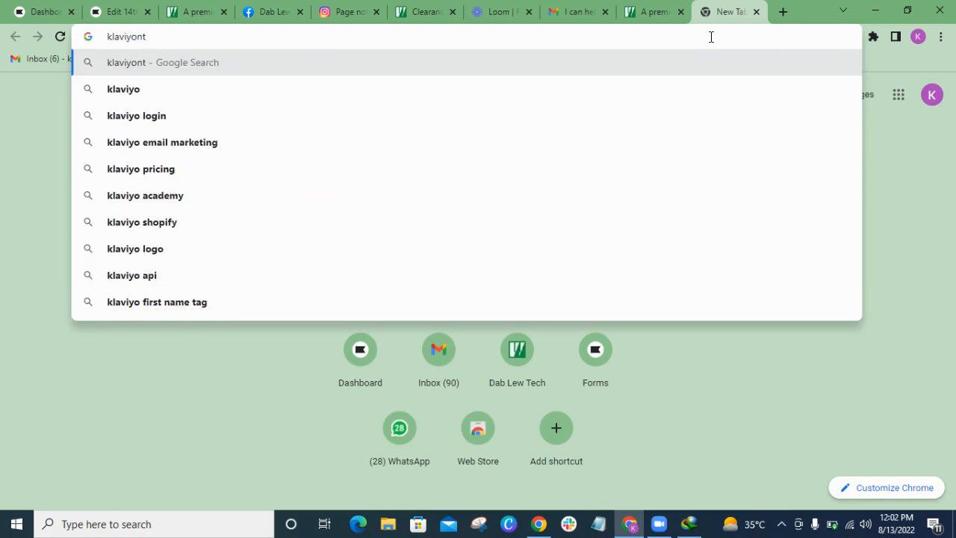
key("BackSpace")
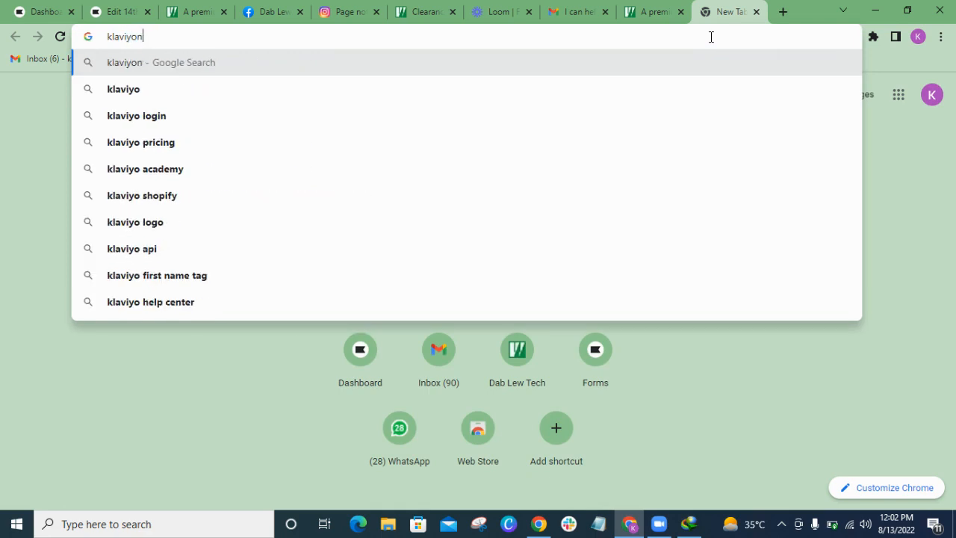
type("o")
key("BackSpace")
key("BackSpace")
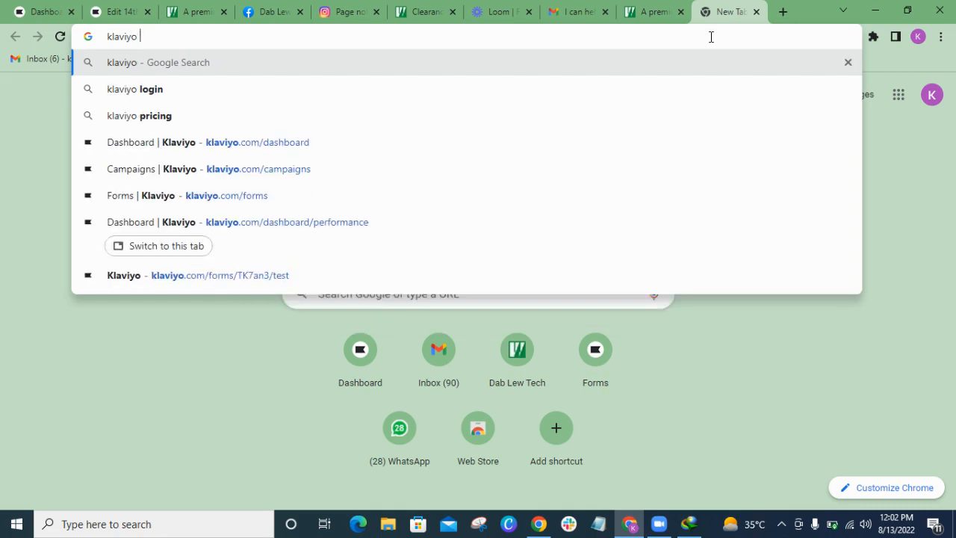
type("orga")
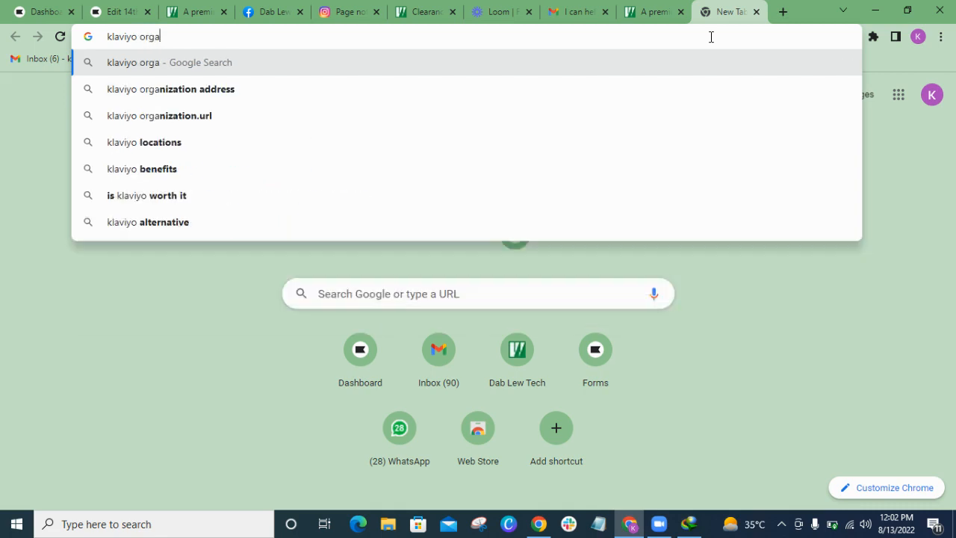
type("n")
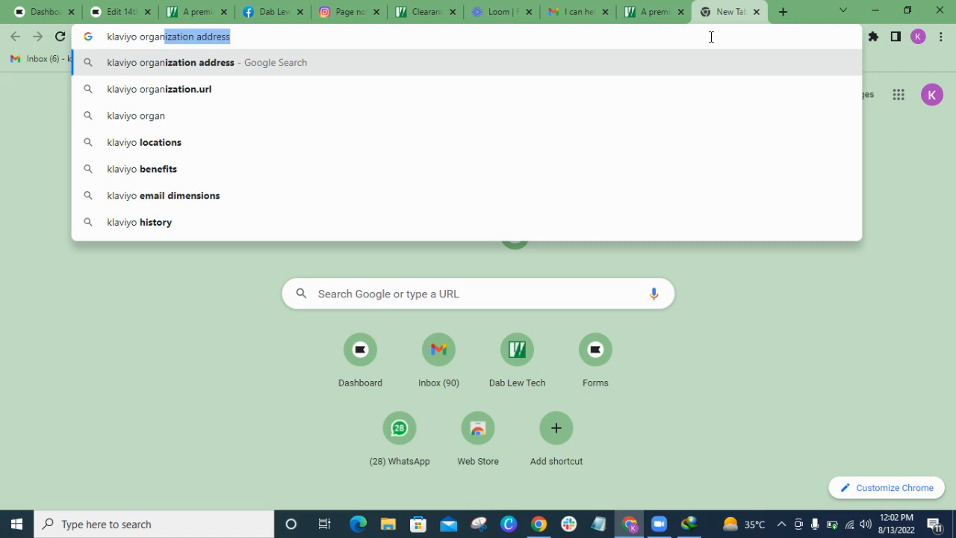
type("ization ")
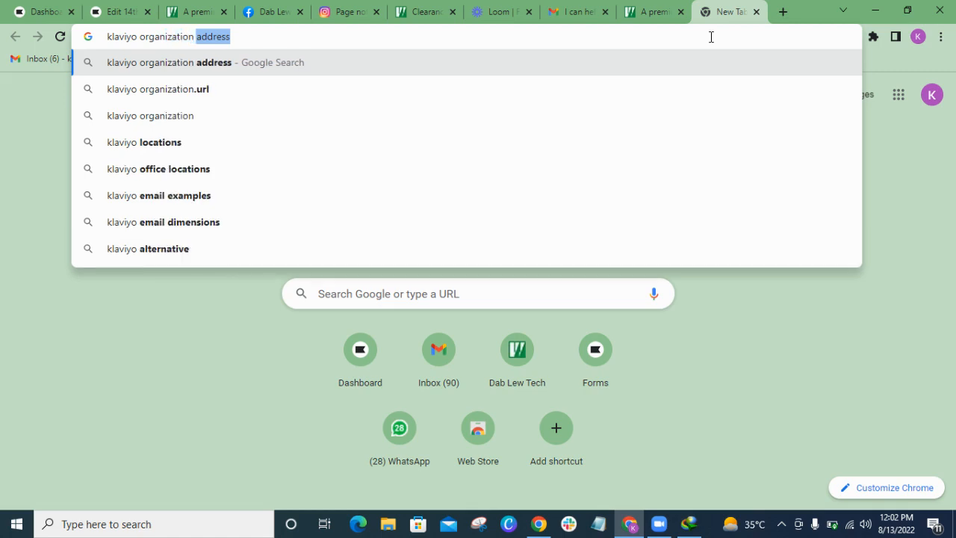
type("tag")
key("Return")
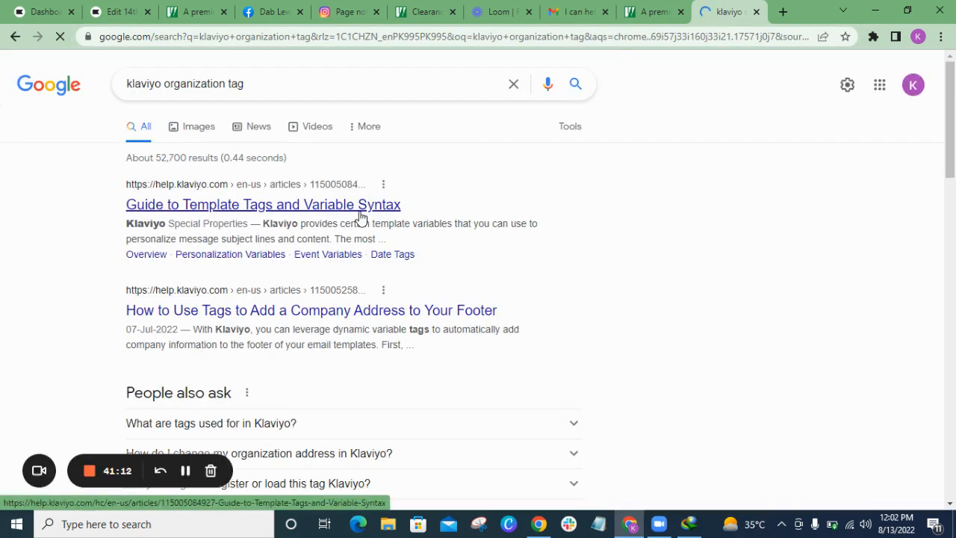
Step: Open the Guide to Template Tags and Variable Syntax article and copy {{ organization.name }} from its Account Variables section
left_click(361, 216)
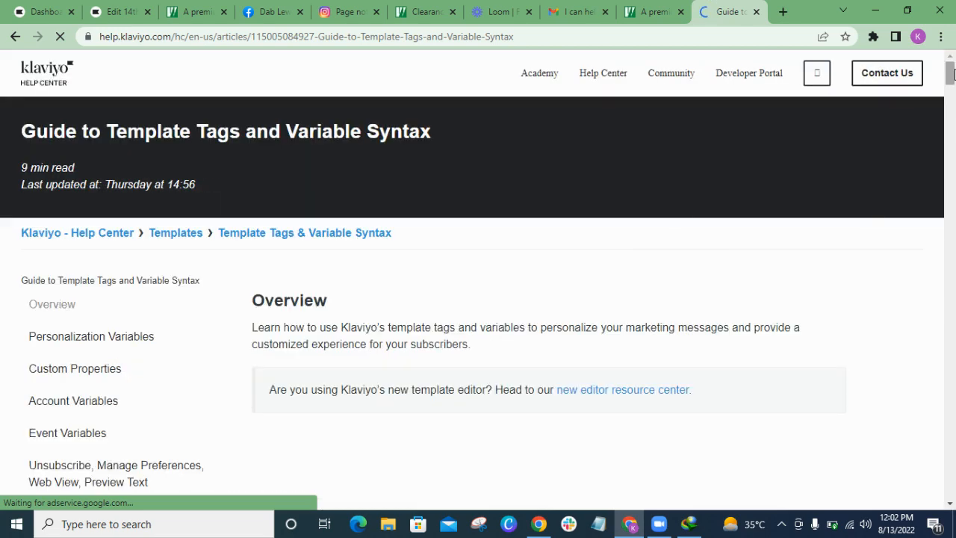
left_click_drag(952, 73, 951, 144)
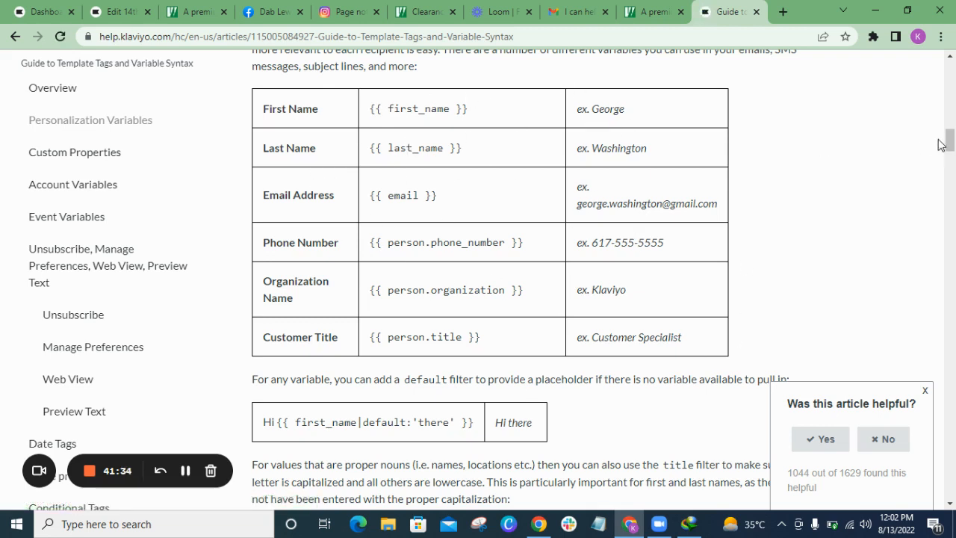
left_click_drag(950, 144, 952, 187)
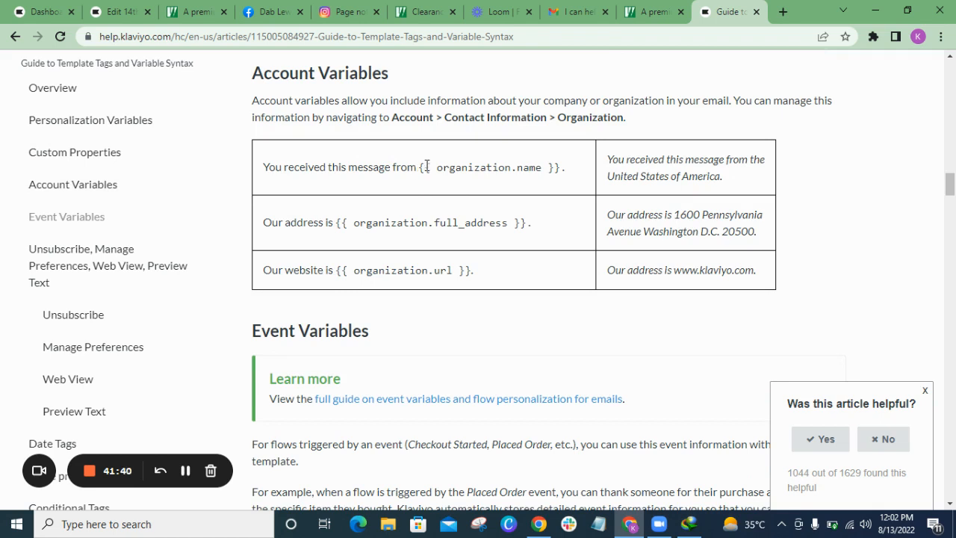
left_click_drag(421, 169, 568, 173)
key("ctrl+c")
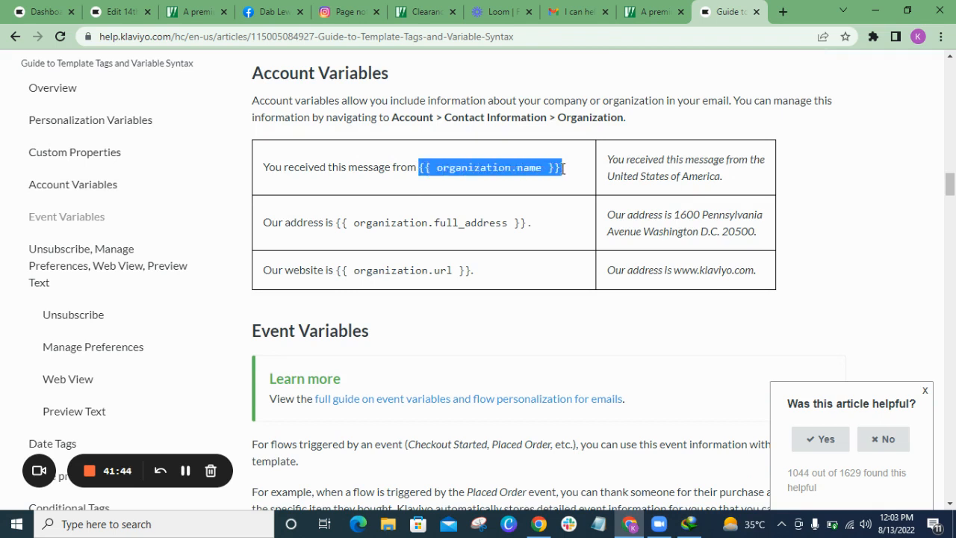
Step: Return to the Klaviyo email editor and paste {{ organization.name }} as plain text on the footer's second line
left_click(120, 12)
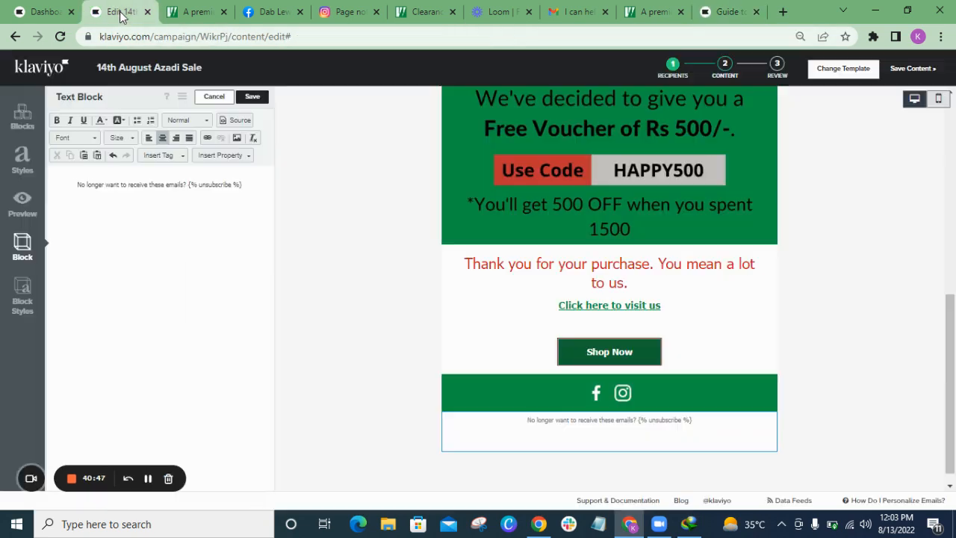
left_click(96, 157)
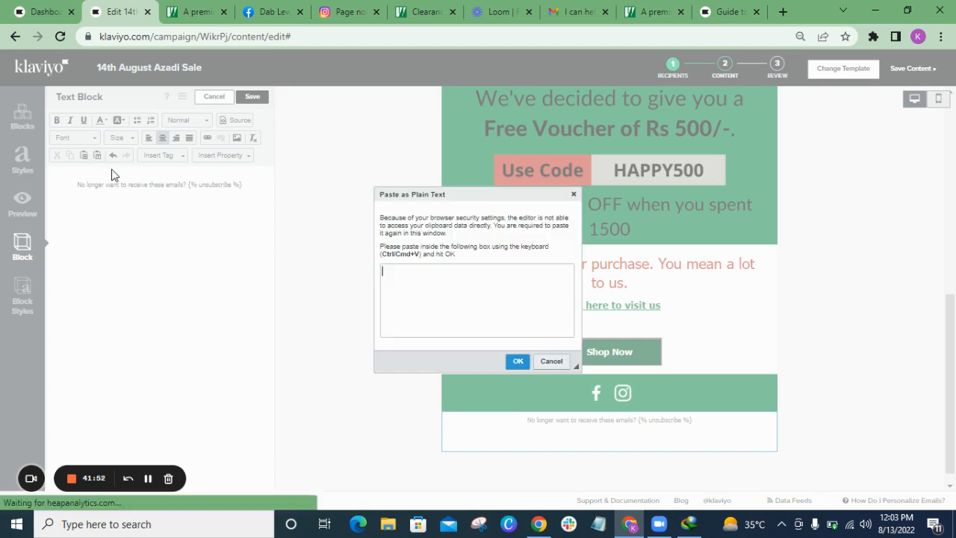
key("ctrl+v")
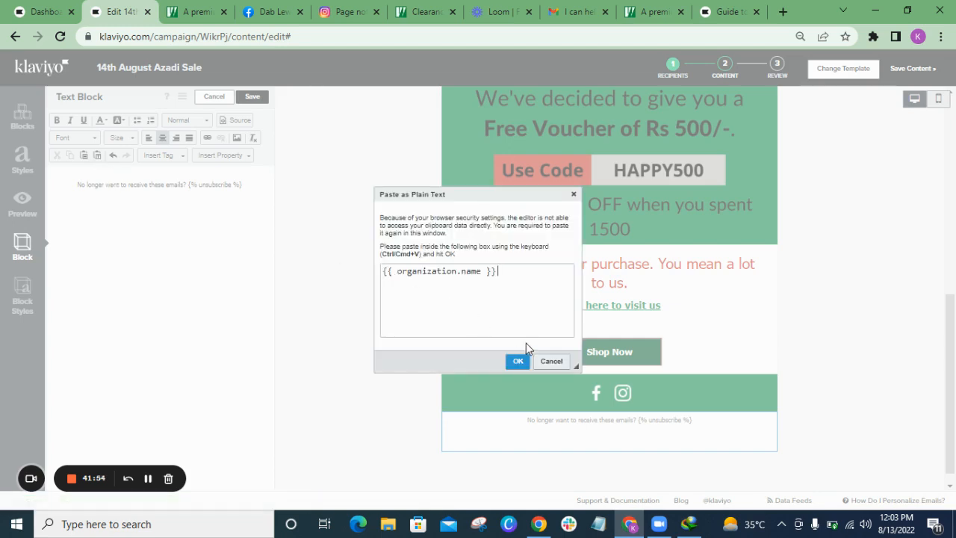
left_click(517, 362)
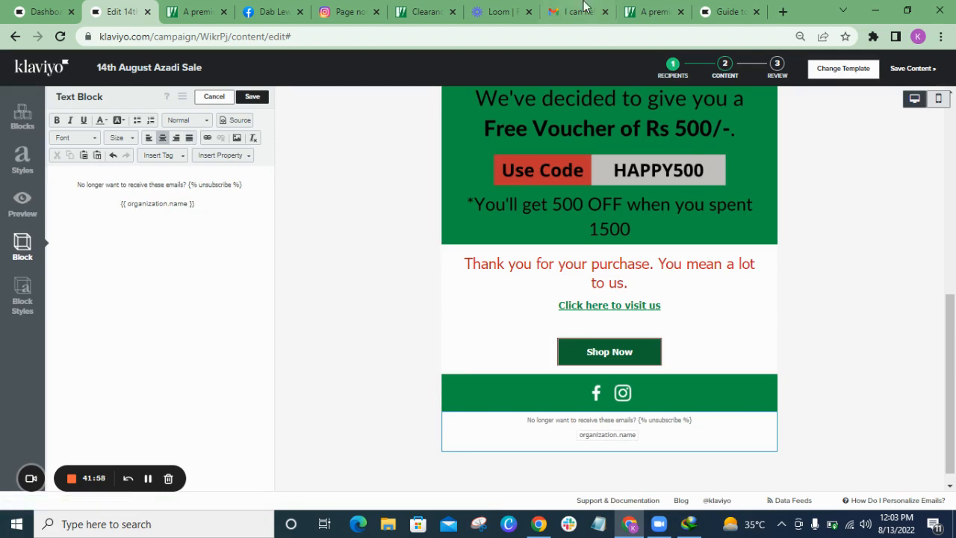
Step: Copy {{ organization.full_address }} from the Klaviyo tag guide and paste it as plain text after the organization name tag in the footer
left_click(700, 7)
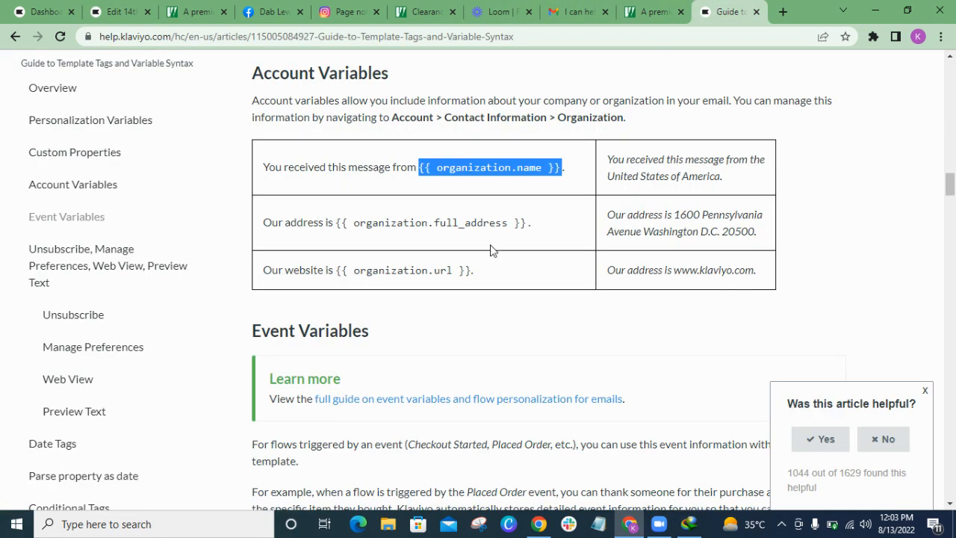
left_click_drag(338, 224, 523, 224)
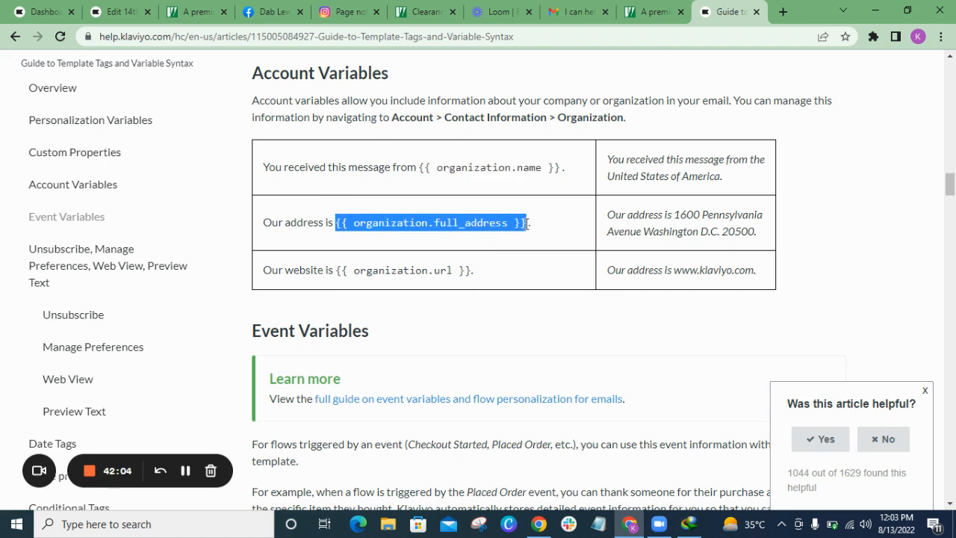
left_click(139, 9)
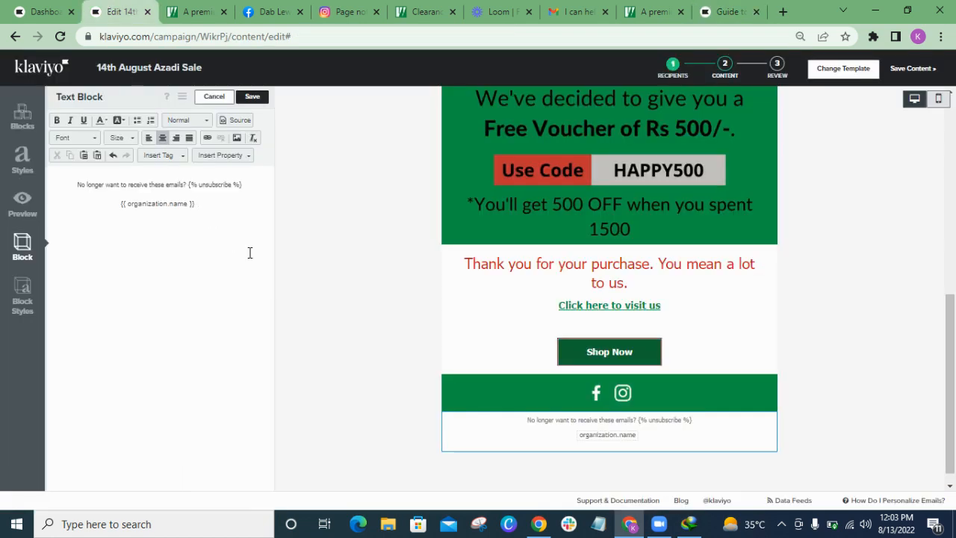
left_click(95, 156)
type("{{ organization.full_address }}")
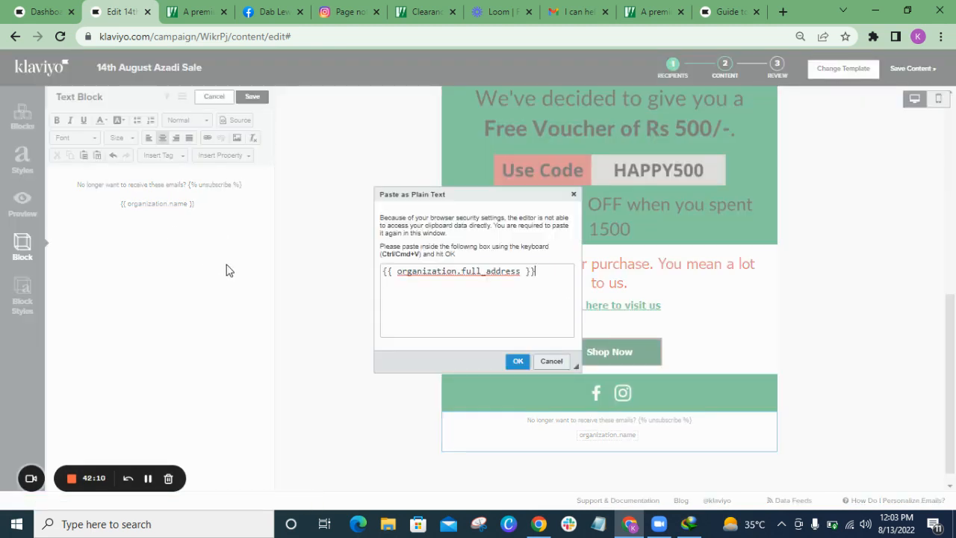
left_click(516, 362)
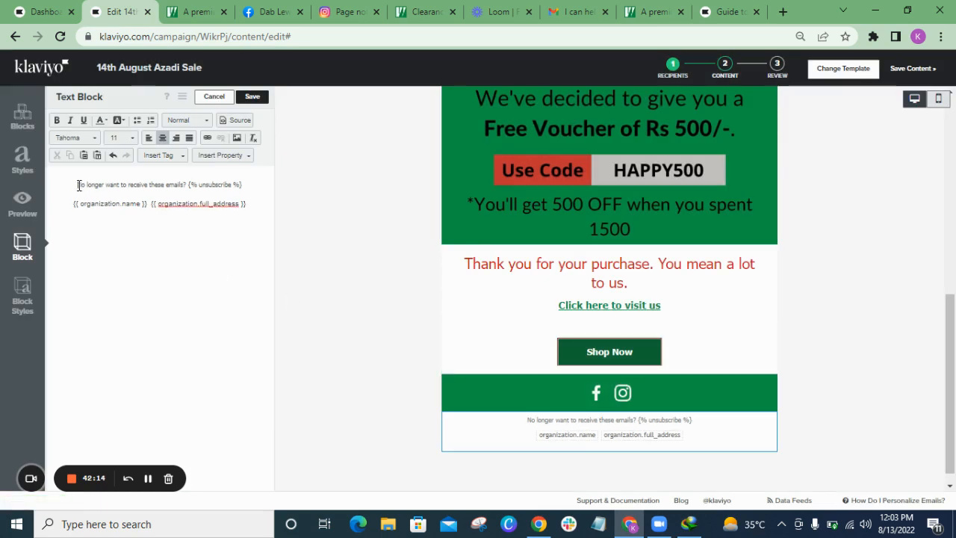
Step: Format the footer line with the organization name and full address tags in Tahoma at size 11
triple_click(94, 203)
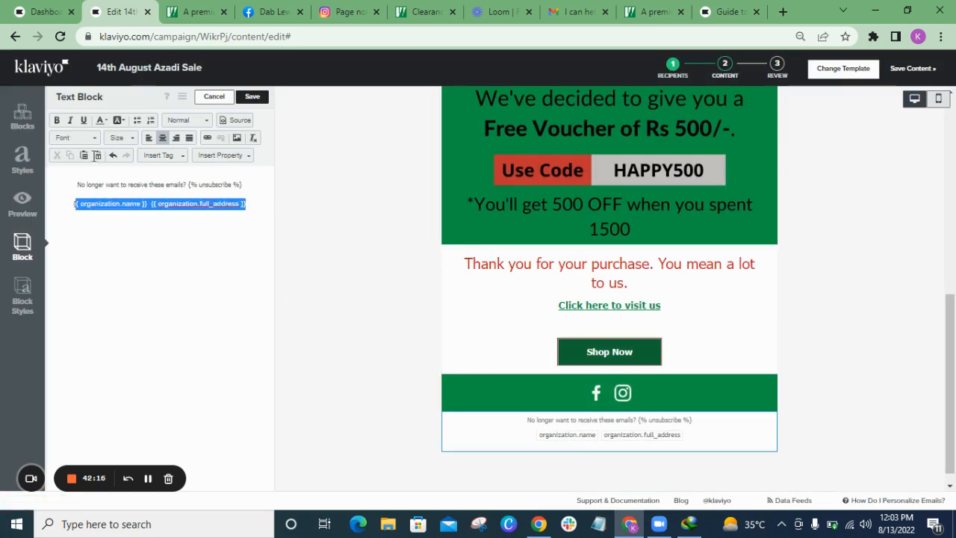
left_click_drag(68, 203, 309, 209)
left_click(84, 141)
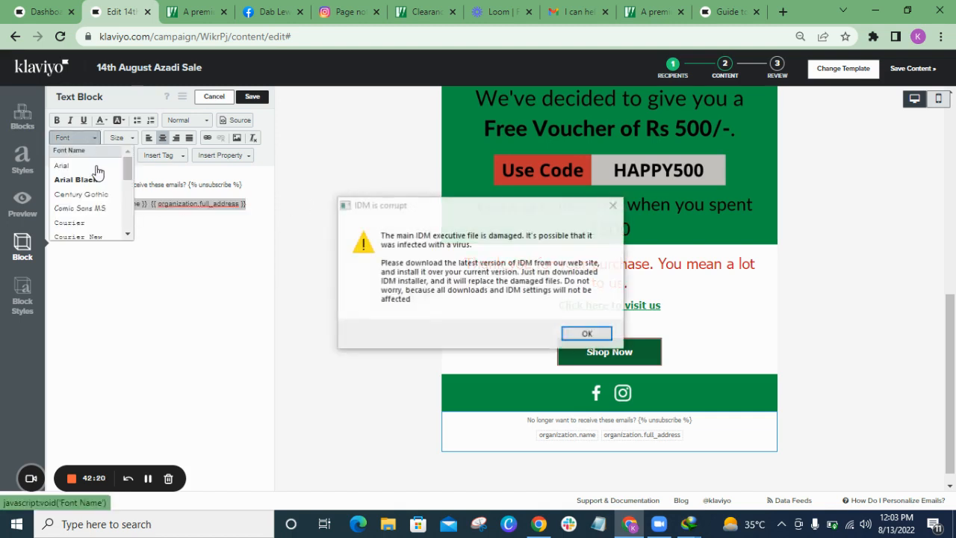
left_click(128, 236)
left_click(128, 236)
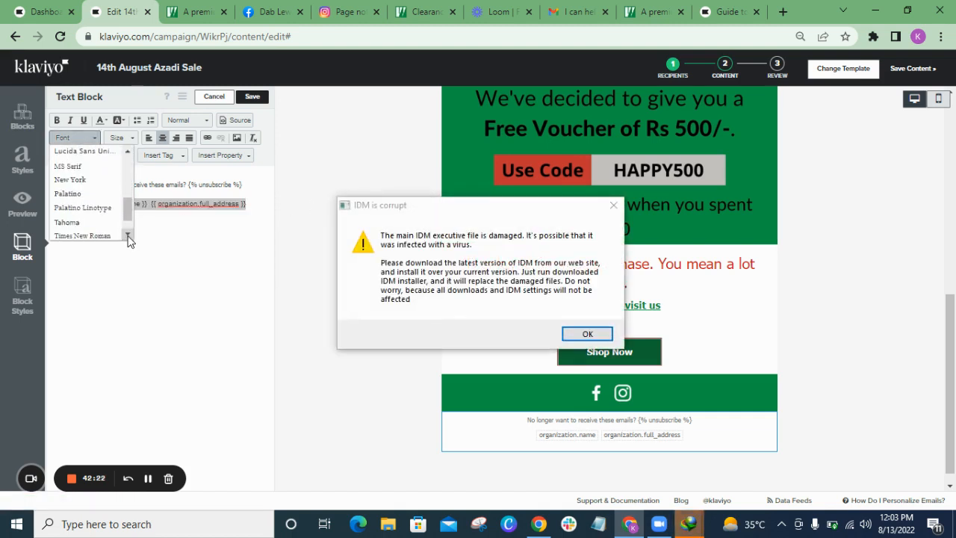
left_click(89, 195)
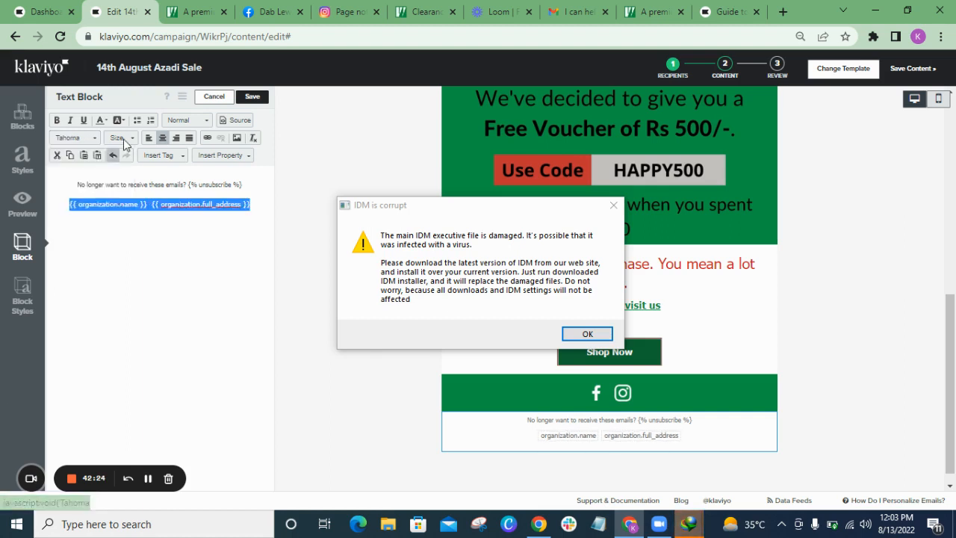
left_click(124, 136)
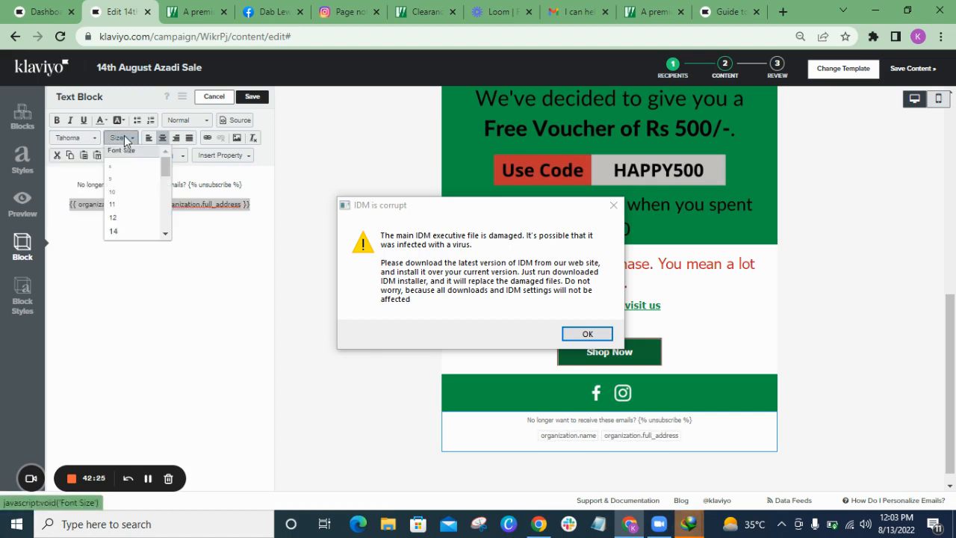
left_click(142, 205)
left_click(142, 184)
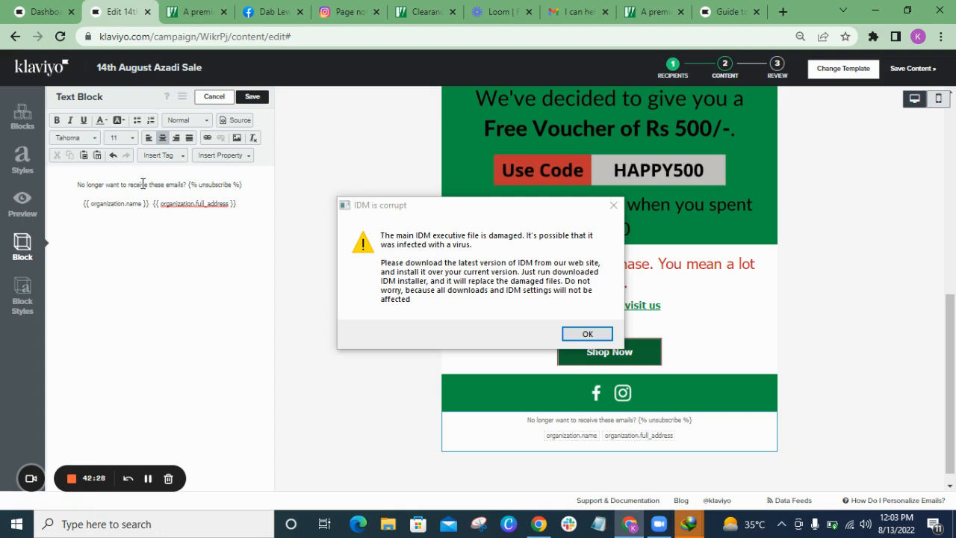
Step: Dismiss the IDM alert and the browser window it opens, check the footer text block's styles, and save the block
left_click(583, 334)
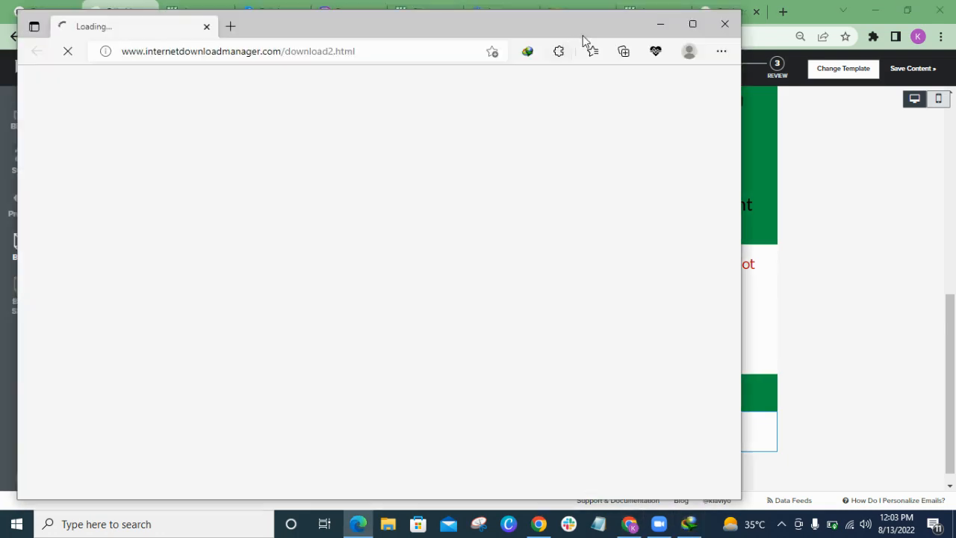
left_click(661, 23)
left_click(23, 300)
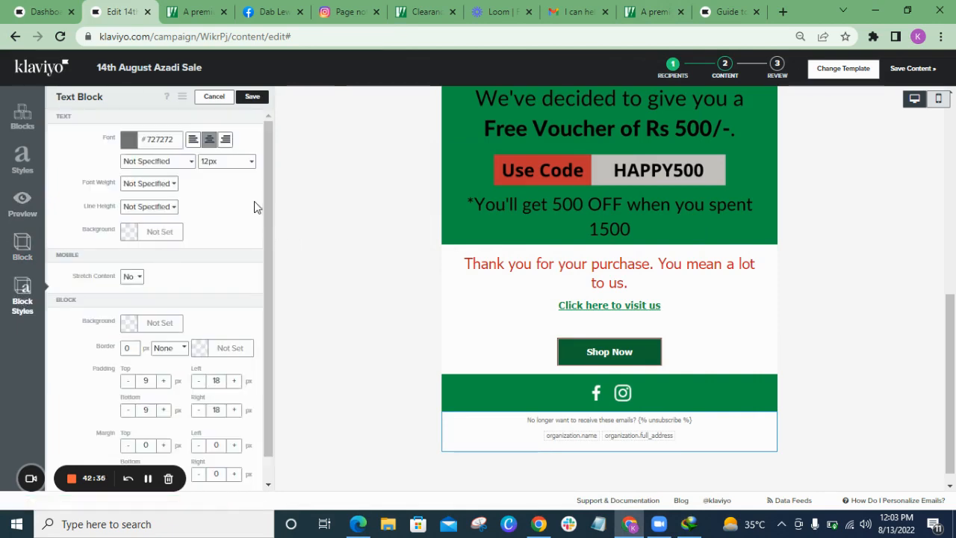
left_click(253, 98)
Step: Preview the full email directly in Klaviyo, review it down to the footer, and close the preview
left_click_drag(950, 386, 955, 161)
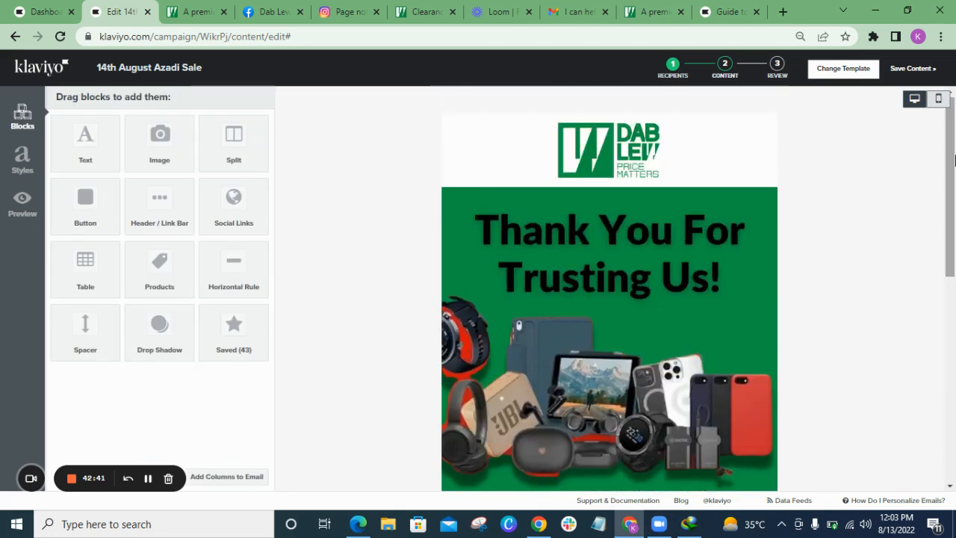
left_click(21, 203)
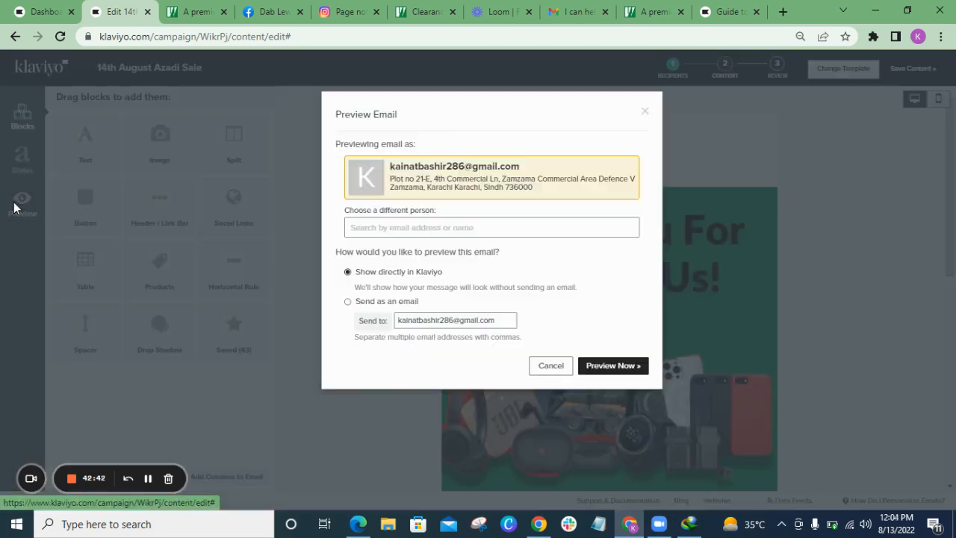
left_click(613, 366)
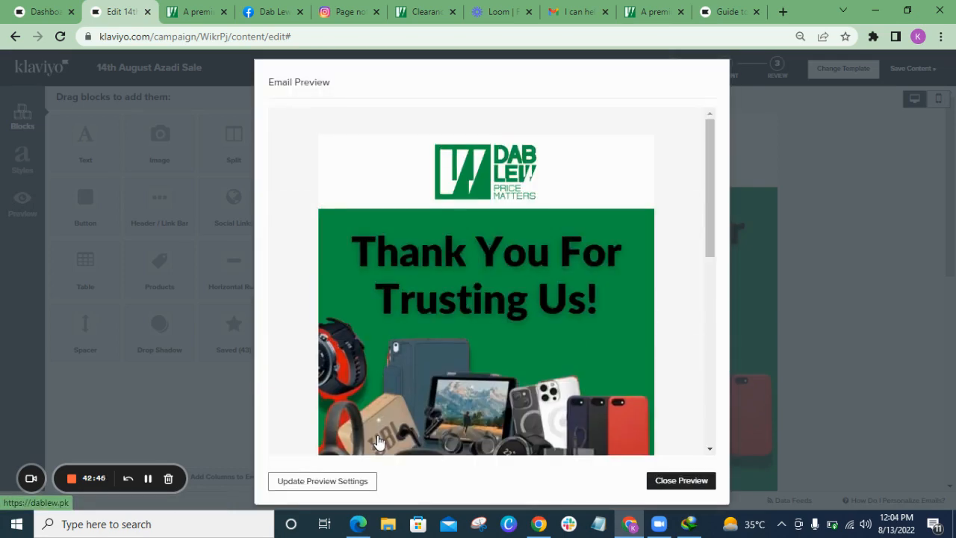
left_click_drag(710, 239, 724, 527)
left_click(681, 481)
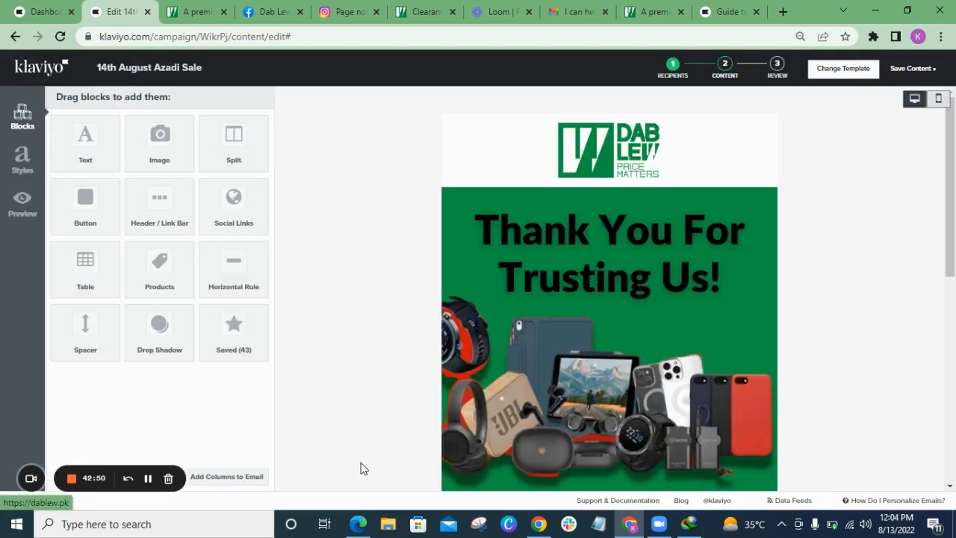